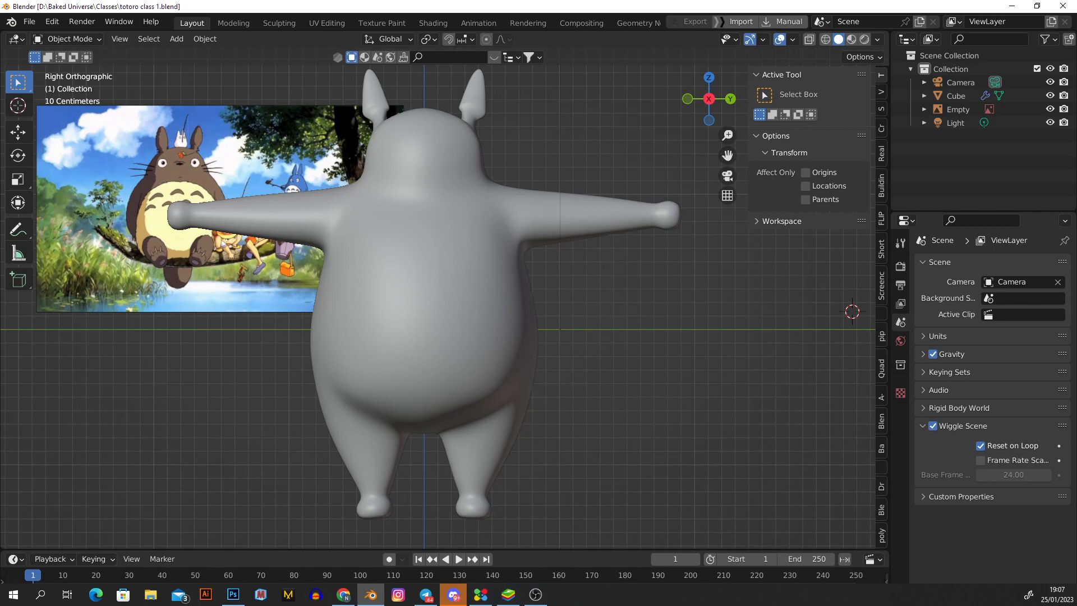
- Inspect the Totoro body's mesh topology in Edit Mode and return to Object Mode
key("alt+Tab")
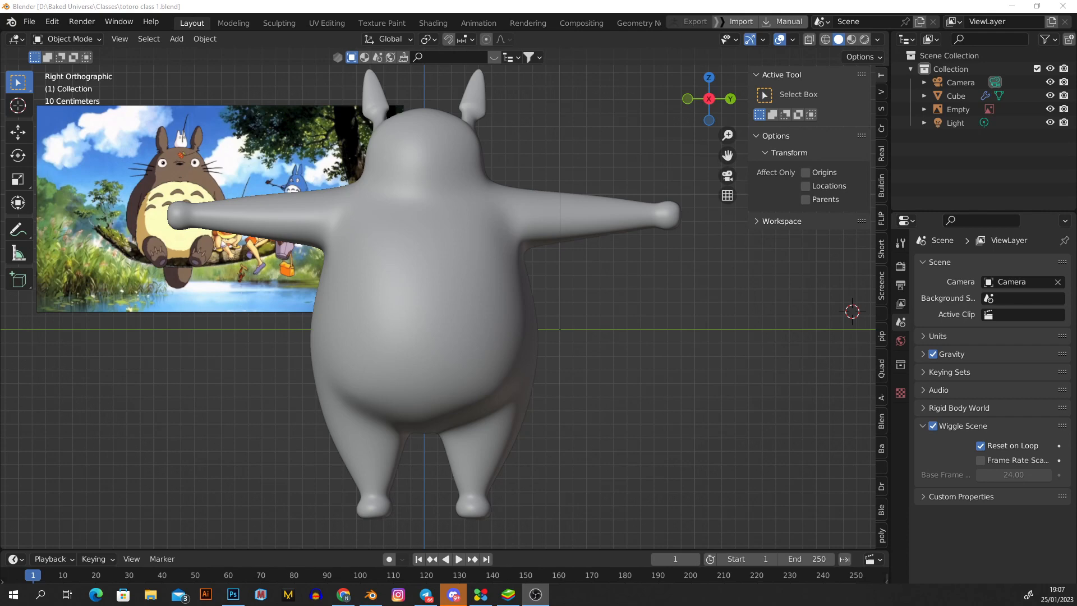
left_click(639, 224)
scroll(617, 219, "down", 3)
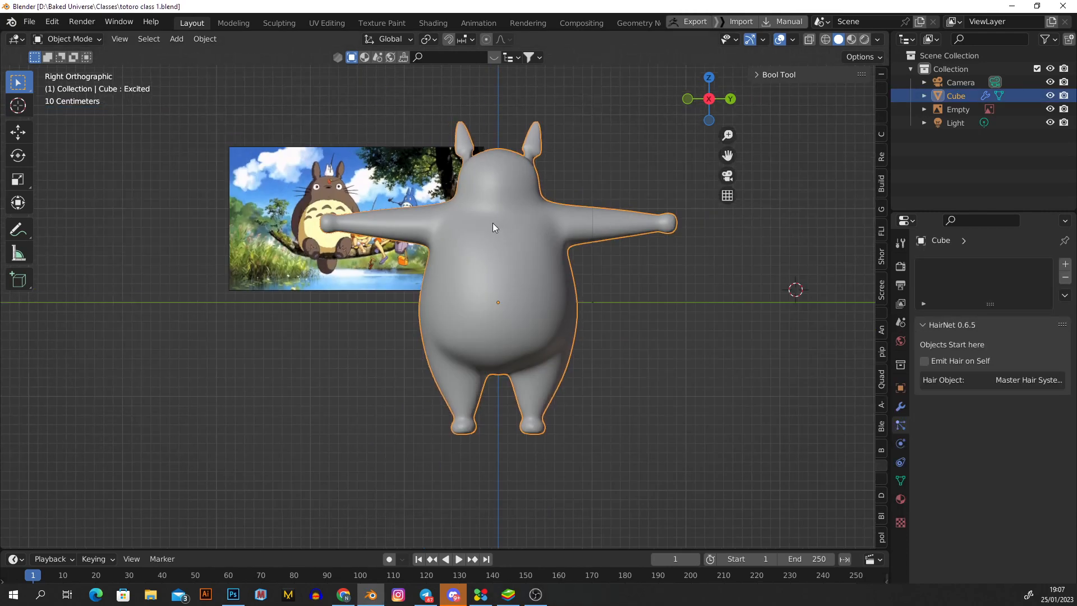
scroll(483, 203, "up", 1)
key("Tab")
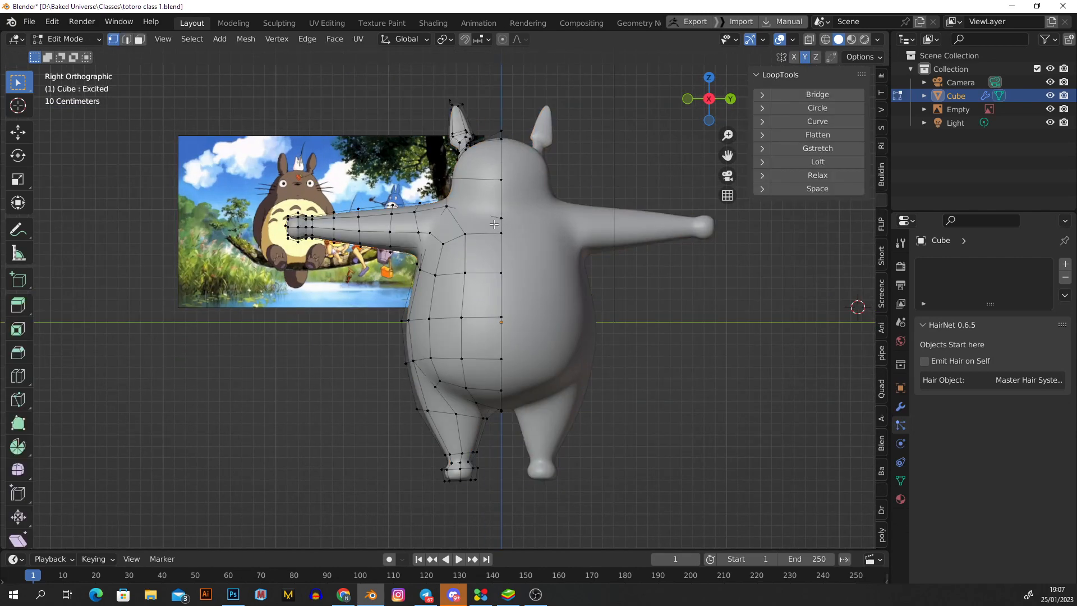
scroll(453, 199, "up", 2)
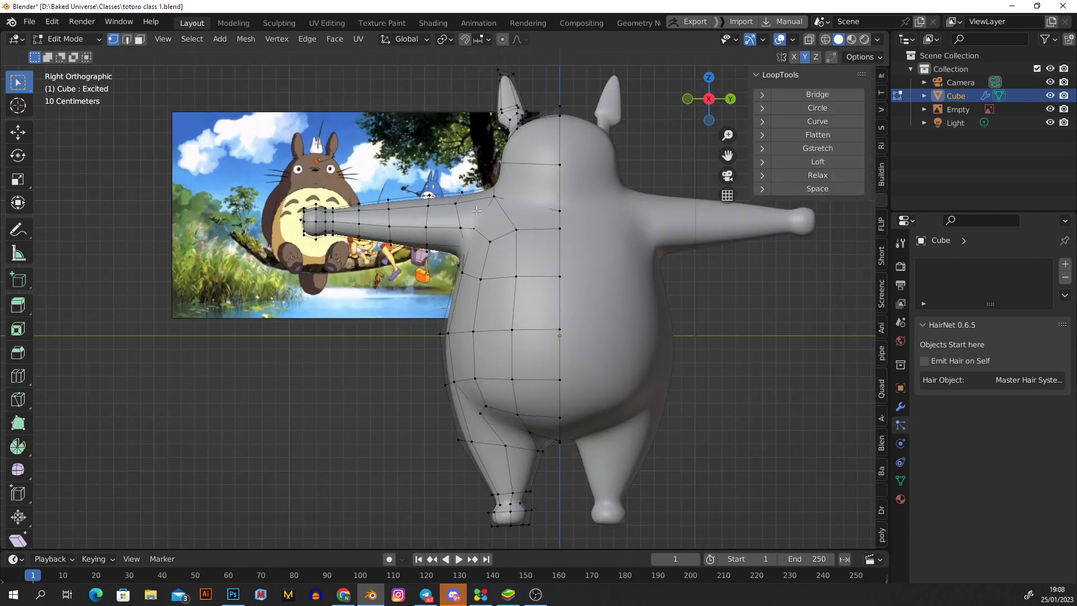
key("Tab")
- Move the Totoro reference image up to about Y -1.59 m, Z 1.53 m, above the model's outstretched arm
left_click(327, 176)
scroll(452, 283, "down", 2)
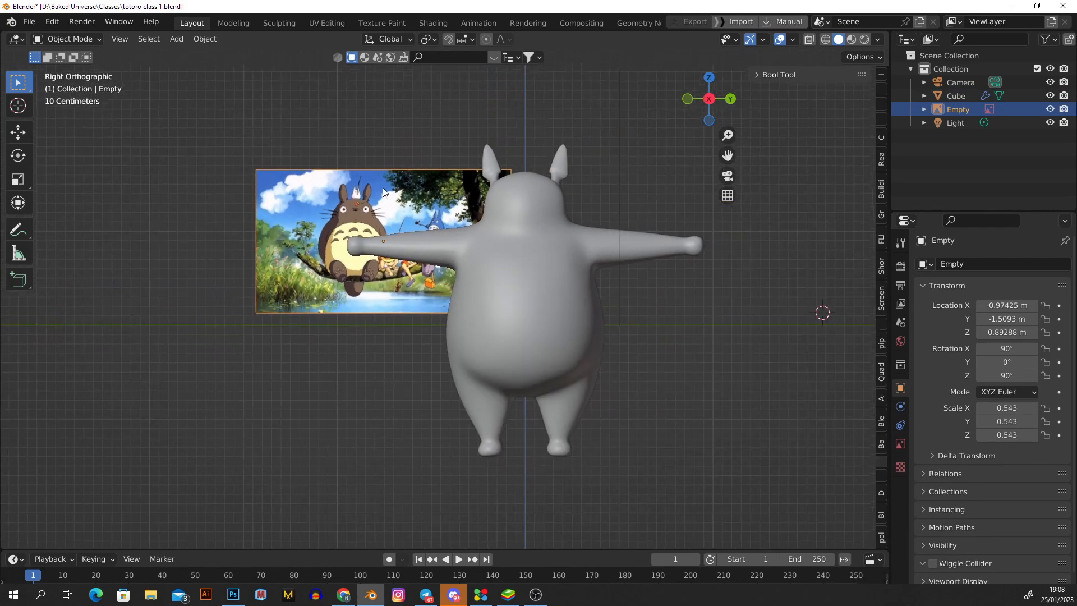
key("g")
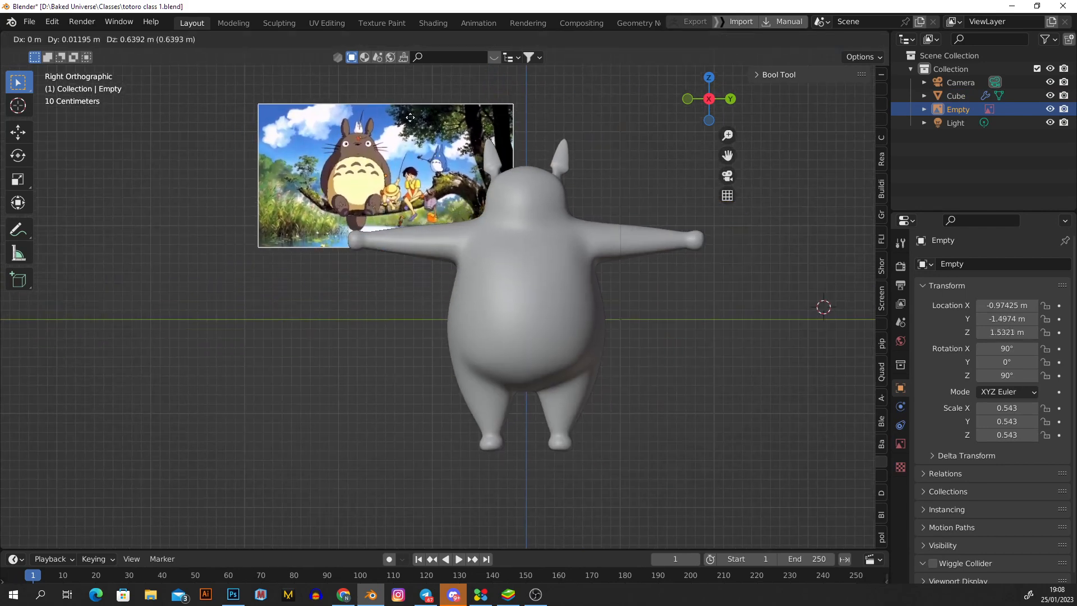
left_click(390, 140)
scroll(396, 157, "up", 4)
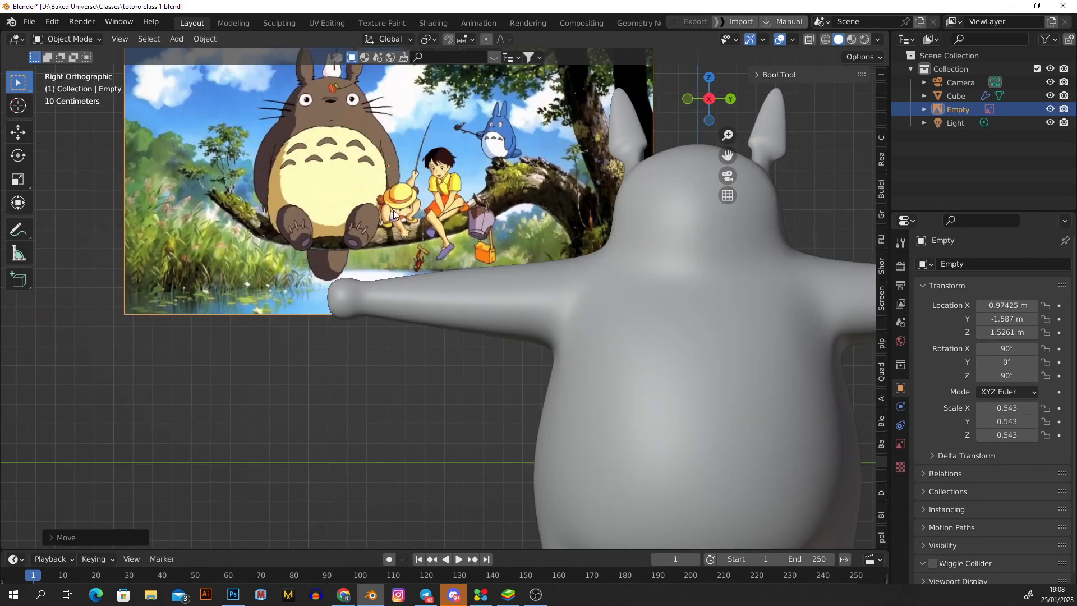
- Check the body's mesh in Edit Mode again and compare the model's head with the Totoro in the reference image
left_click(645, 263)
scroll(488, 210, "down", 2)
key("Tab")
scroll(560, 223, "down", 2)
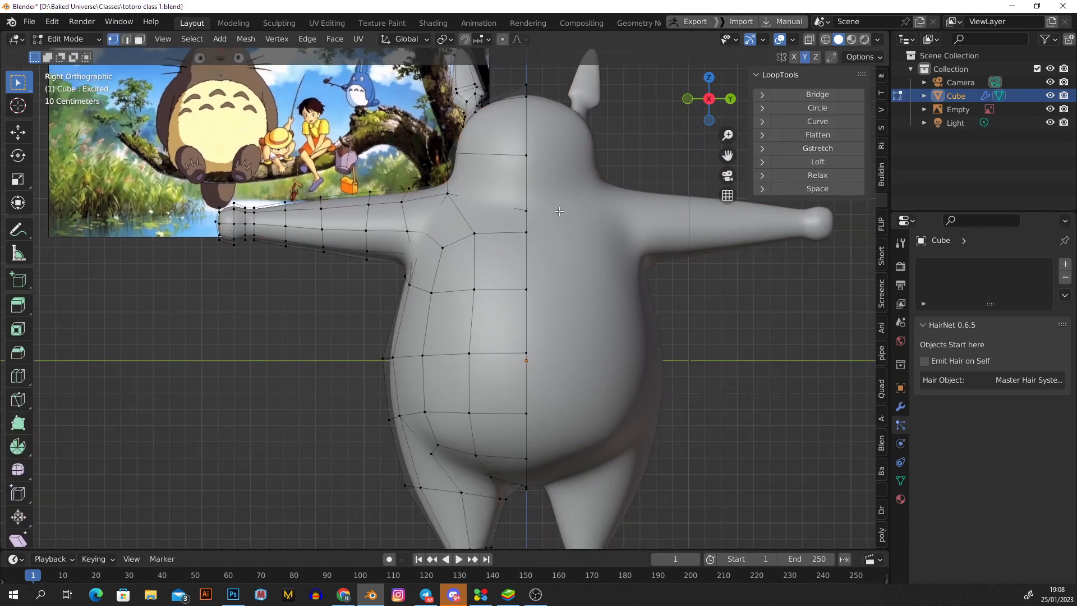
scroll(559, 268, "up", 1)
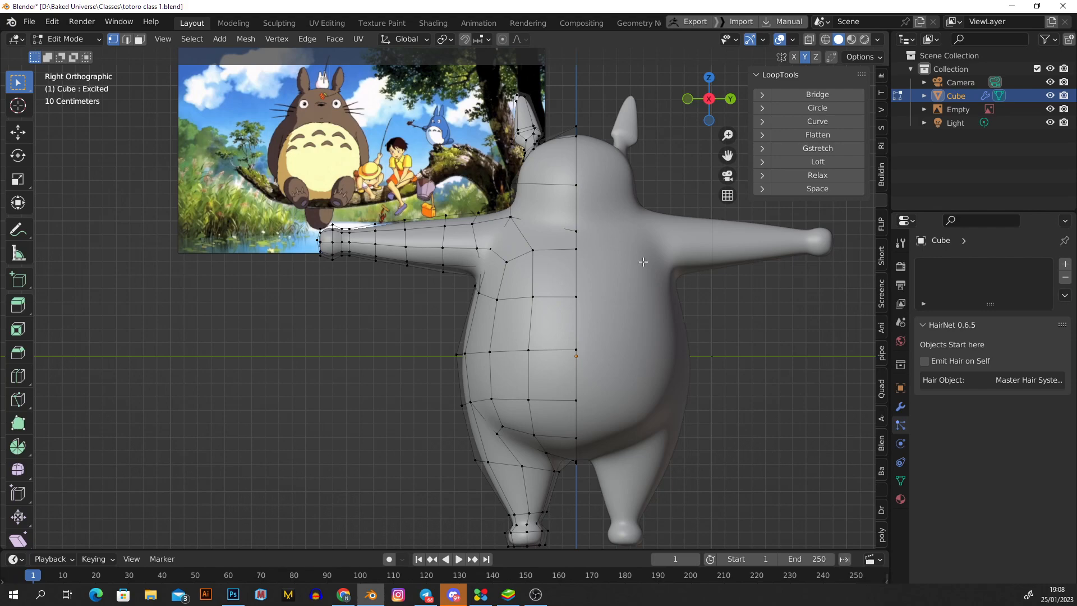
key("Tab")
scroll(301, 170, "up", 5)
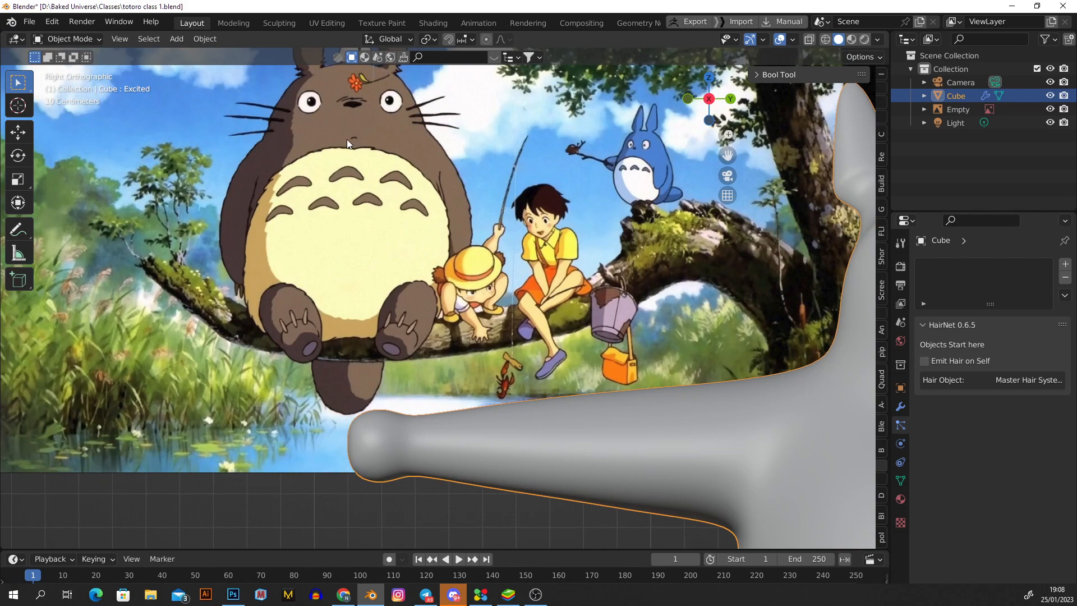
scroll(346, 142, "down", 3)
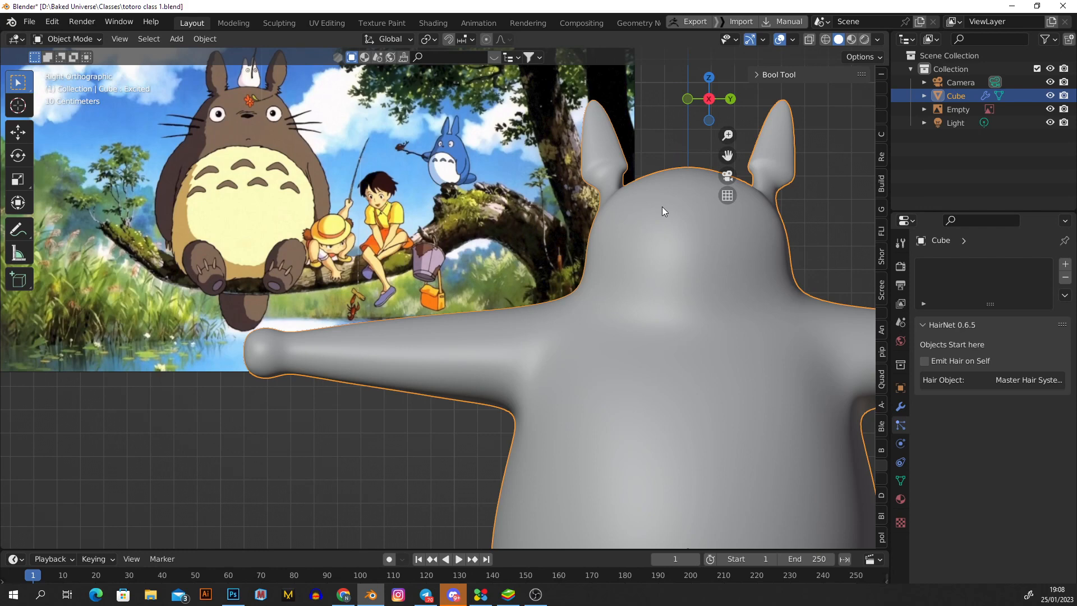
- Move the reference image away from the model's head to about Y -1.85 m, Z 1.41 m
left_click(570, 215)
scroll(613, 218, "down", 2)
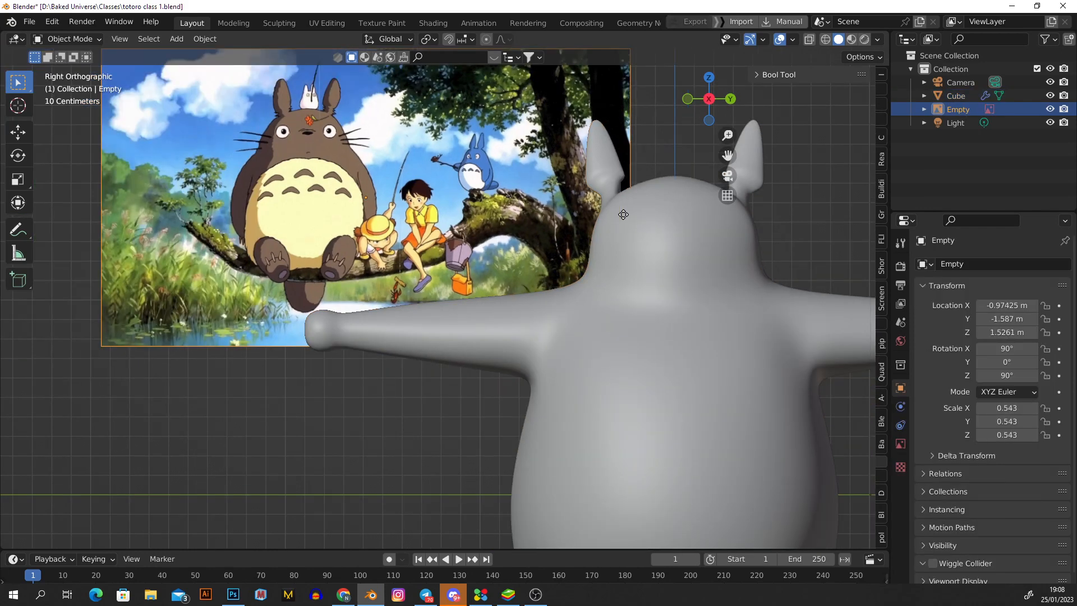
key("g")
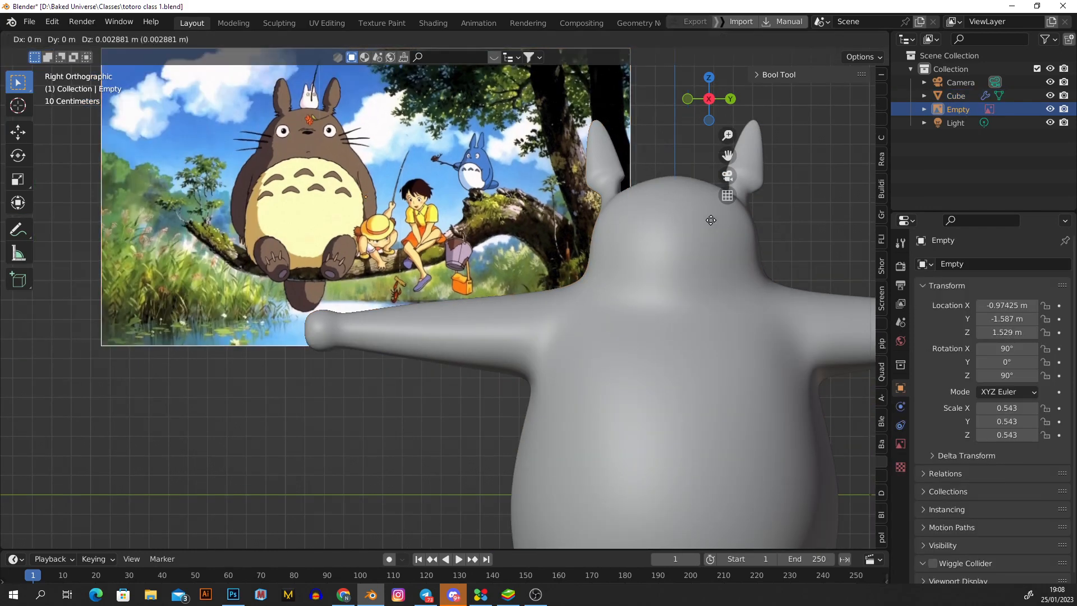
left_click(665, 179)
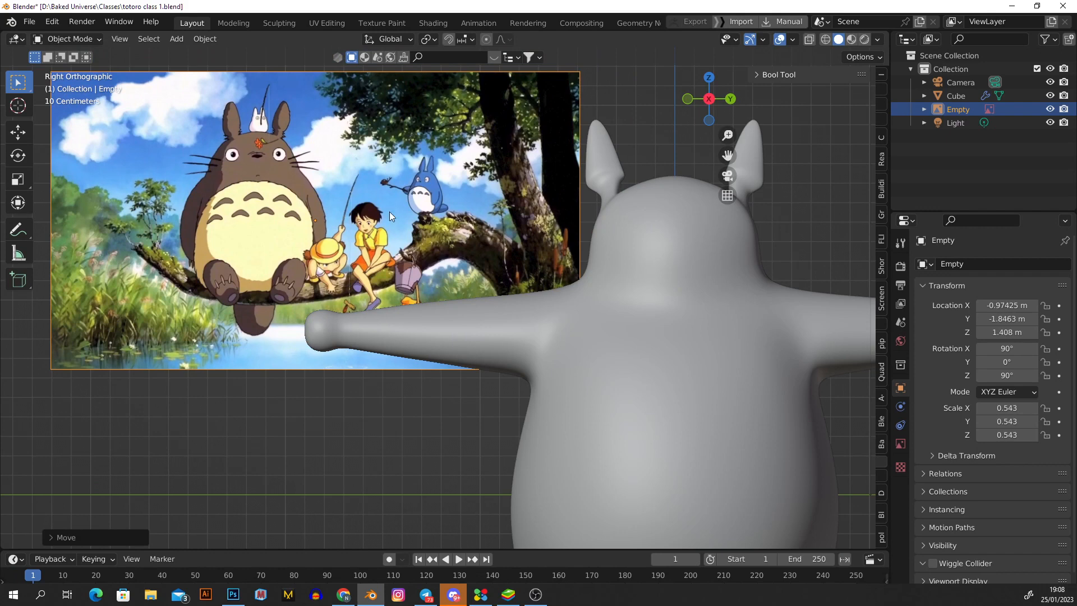
- Examine the reference Totoro's face up close, including the eyes, nose, mouth and whiskers
middle_click_drag(389, 211, 459, 234, "shift")
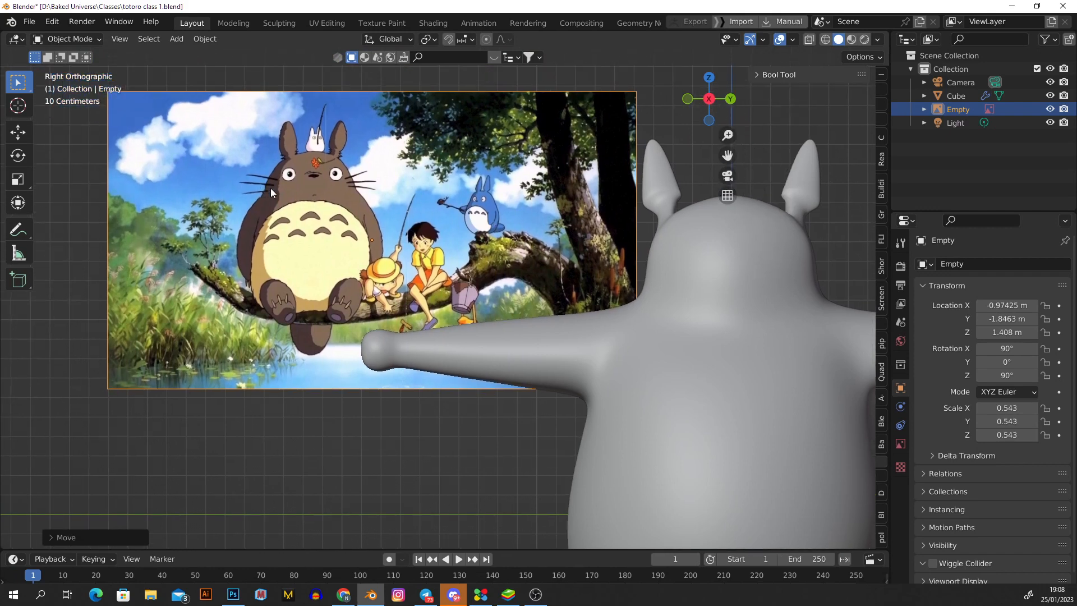
scroll(286, 187, "up", 3)
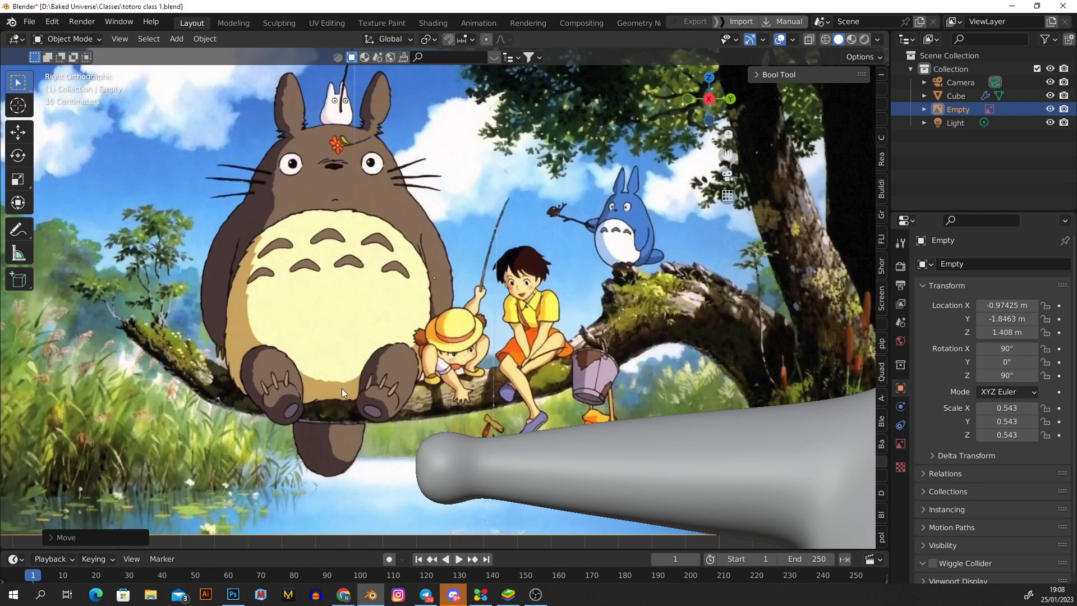
scroll(278, 408, "up", 3)
scroll(360, 311, "down", 4)
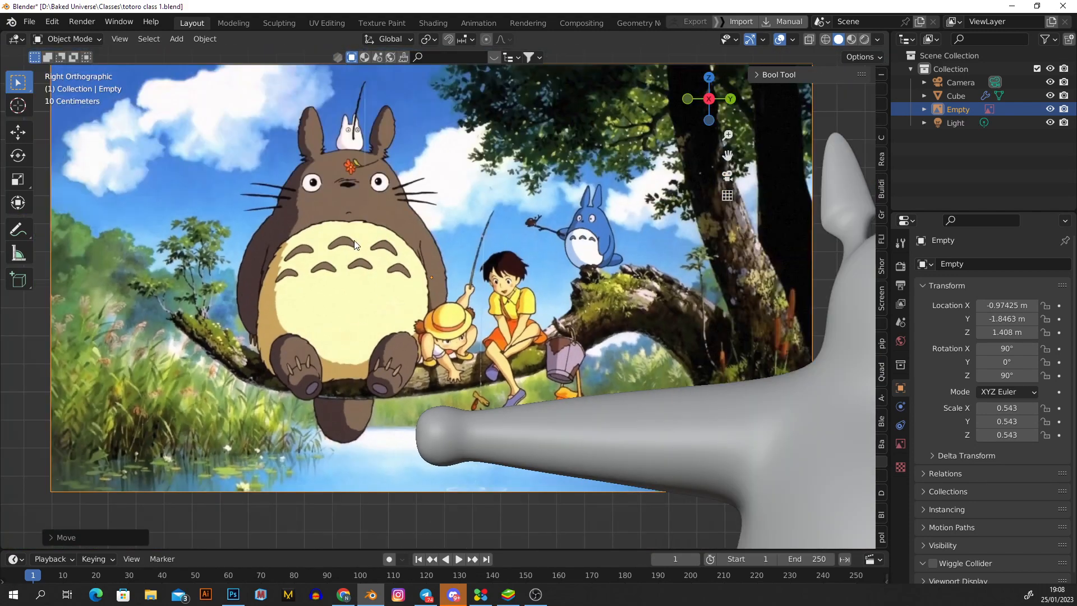
scroll(346, 182, "up", 6)
scroll(317, 192, "up", 3)
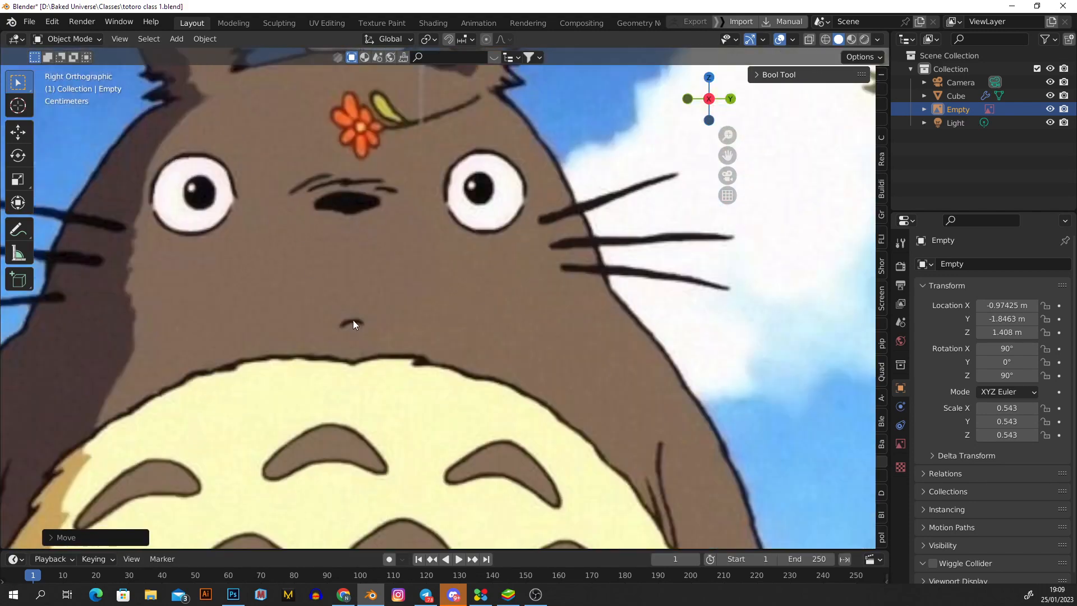
scroll(352, 311, "down", 5)
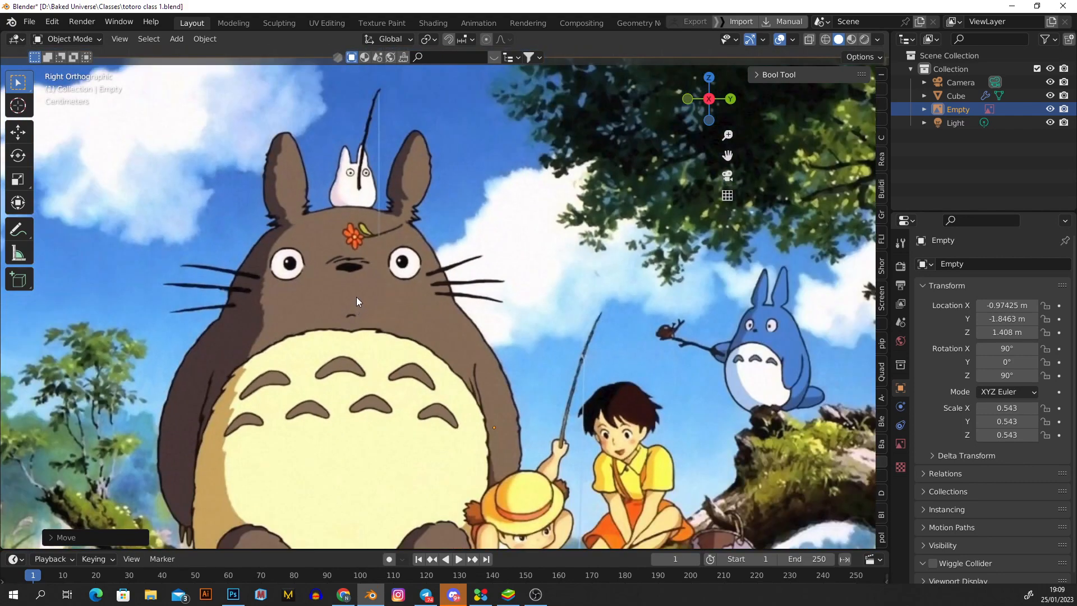
scroll(356, 301, "down", 4)
- Move the reference image behind the model to about Y -0.65 m, Z 1.57 m so Totoro sits beside the head
middle_click_drag(516, 255, 412, 210, "shift")
scroll(419, 219, "down", 1)
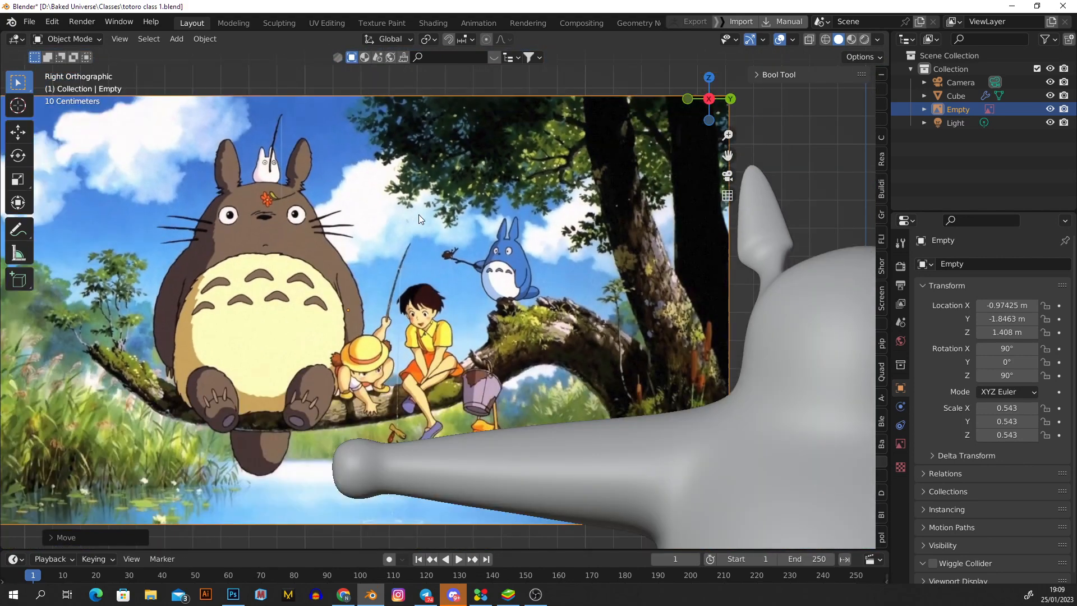
key("g")
left_click(714, 264)
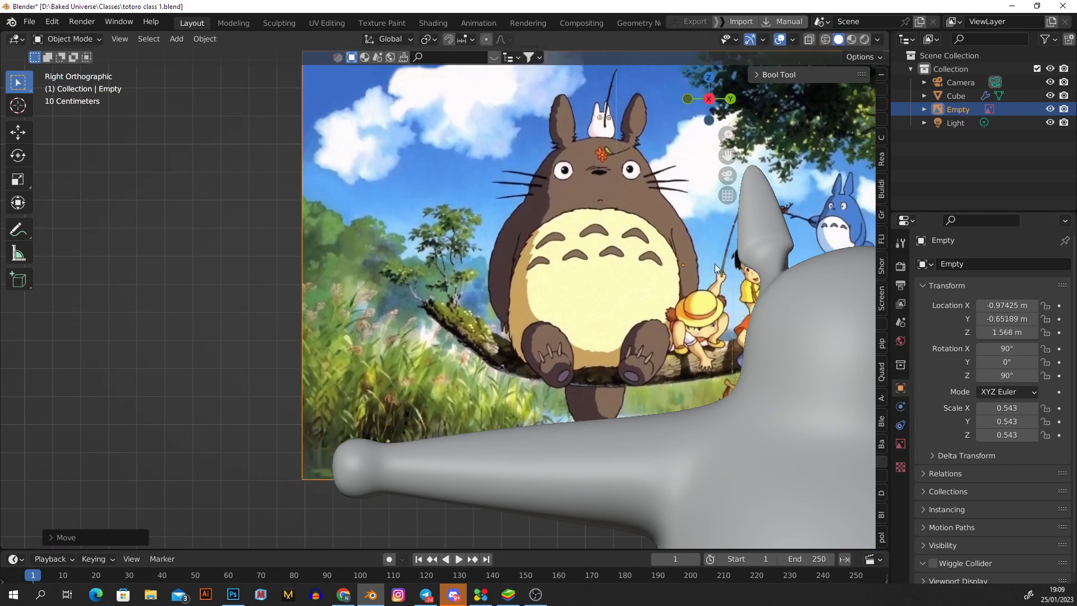
middle_click_drag(714, 264, 398, 189, "shift")
- Study the reference Totoro's facial features, belly markings, claws and foot pads, and compare them with the model's head
scroll(398, 183, "up", 1)
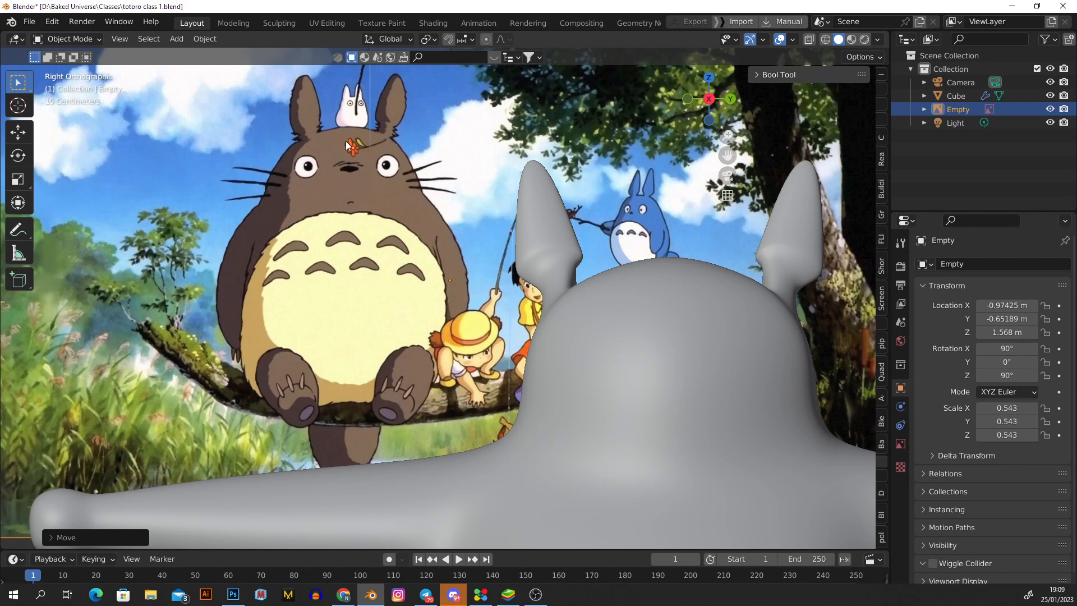
scroll(359, 226, "up", 5)
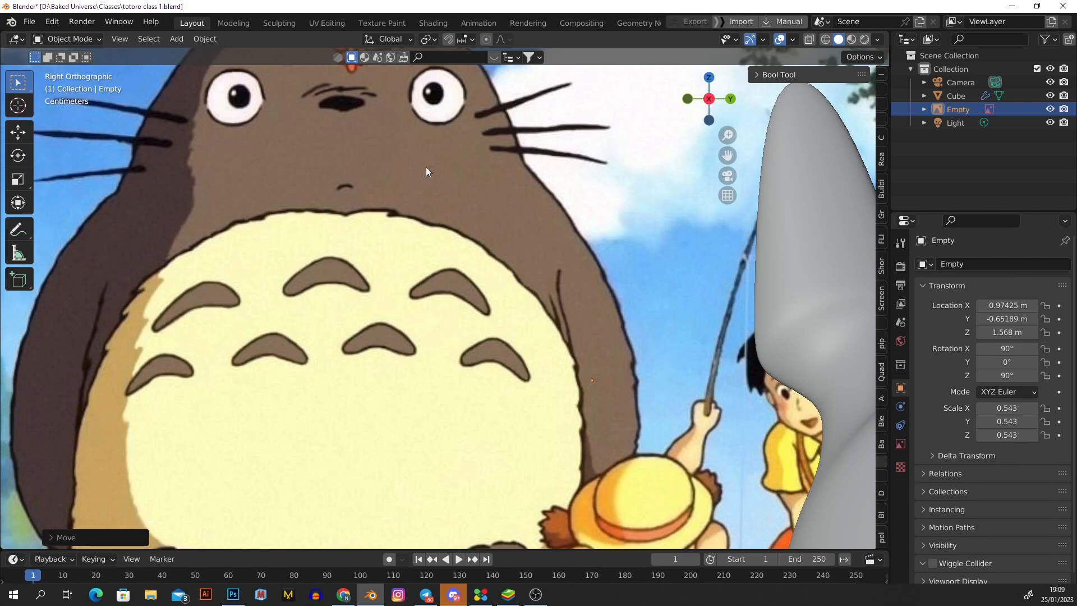
scroll(430, 171, "down", 4)
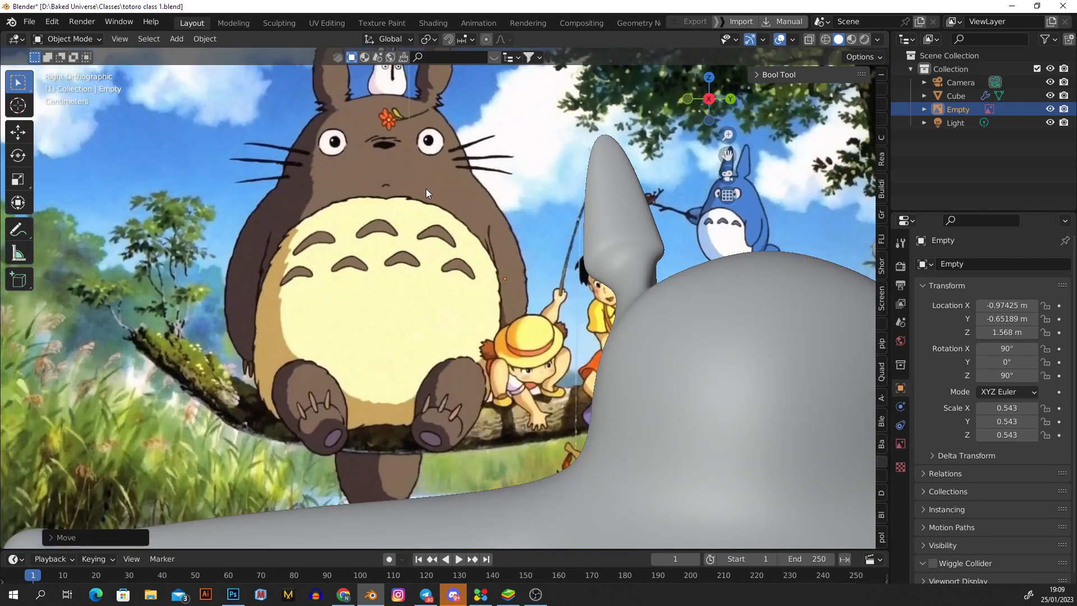
middle_click_drag(621, 227, 433, 216, "shift")
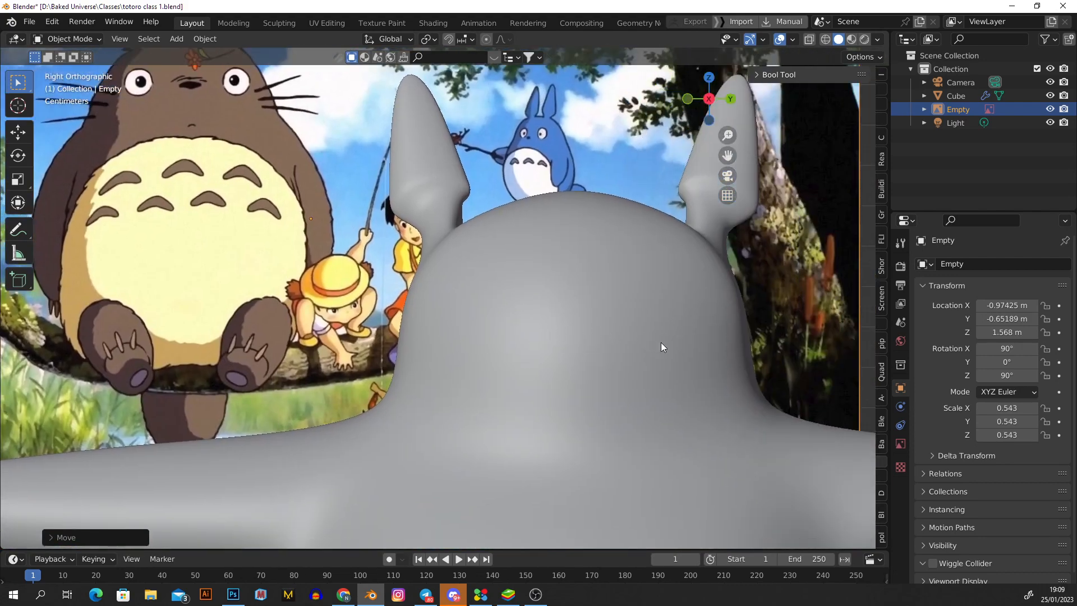
mouse_move(661, 342)
middle_mouse_down()
mouse_move(530, 331)
mouse_move(621, 325)
mouse_move(554, 335)
mouse_move(525, 307)
mouse_move(645, 328)
middle_mouse_up()
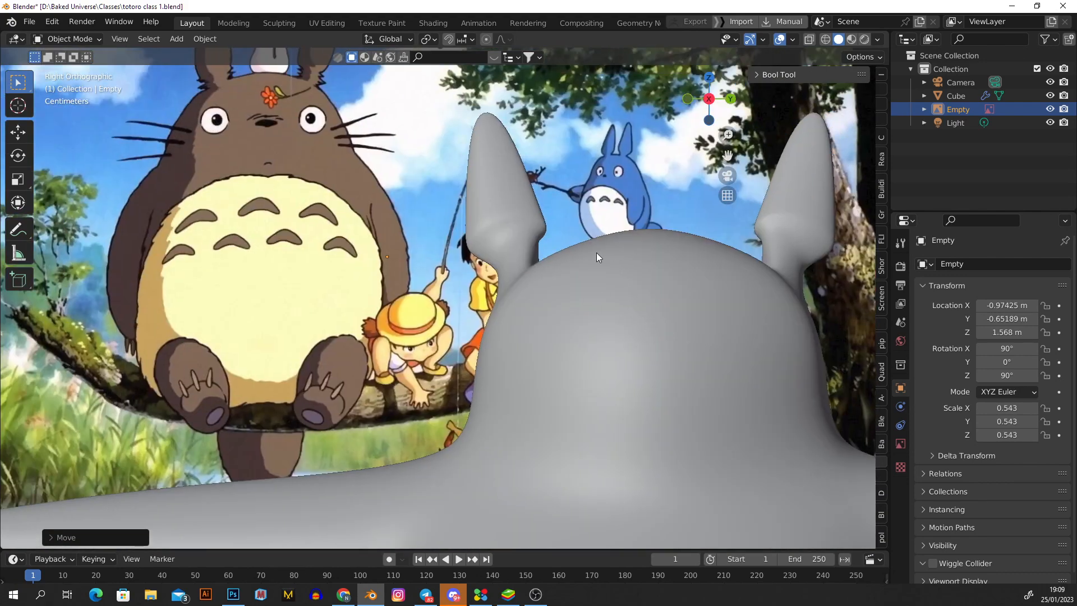
scroll(565, 243, "down", 1)
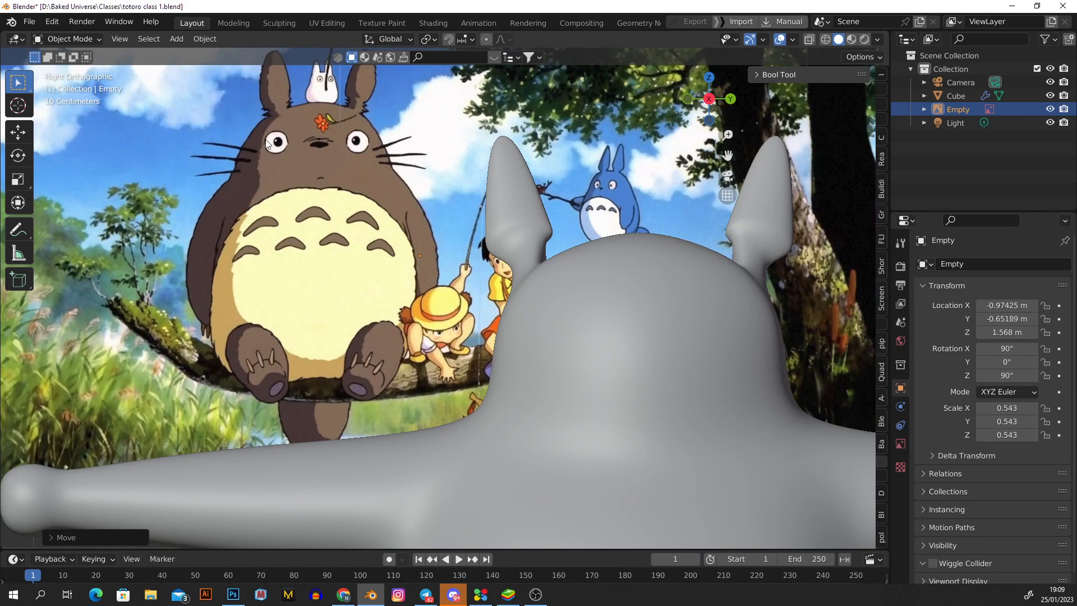
middle_click_drag(295, 143, 331, 146, "shift")
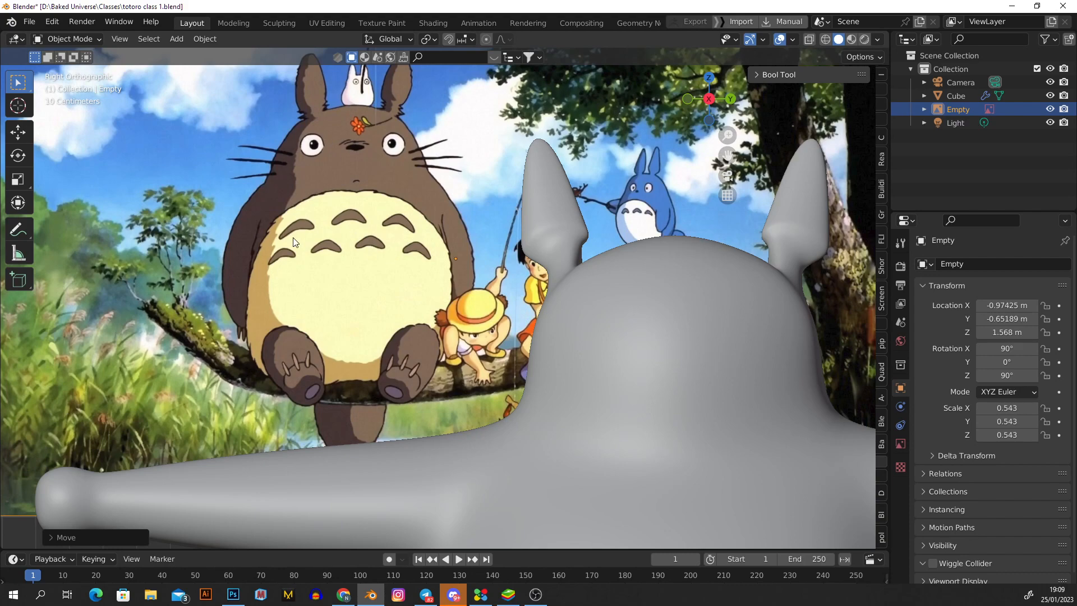
scroll(292, 243, "up", 1)
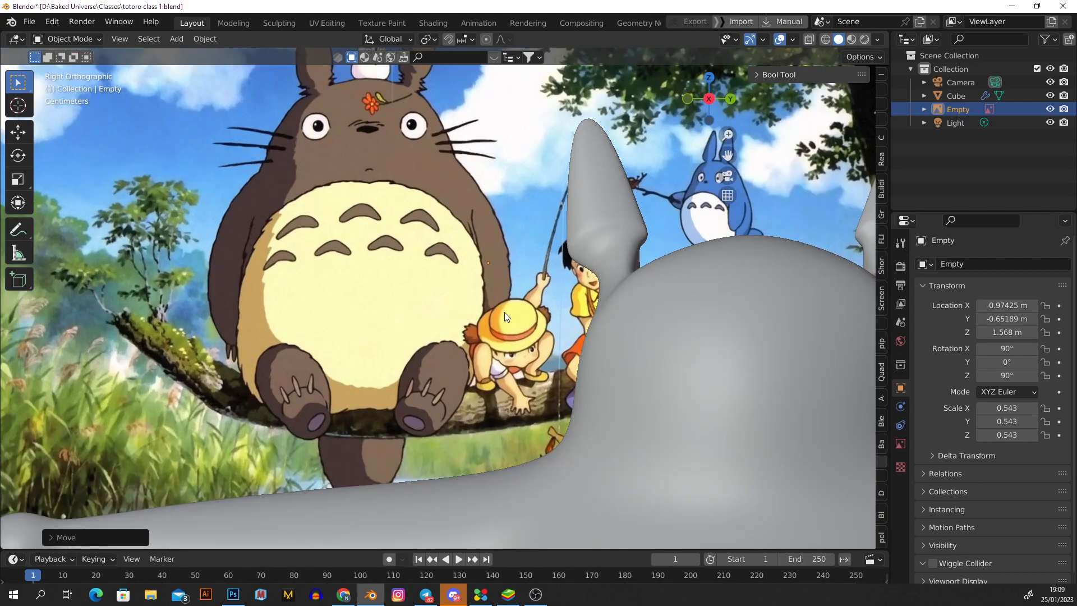
scroll(680, 315, "down", 1)
scroll(484, 222, "up", 4)
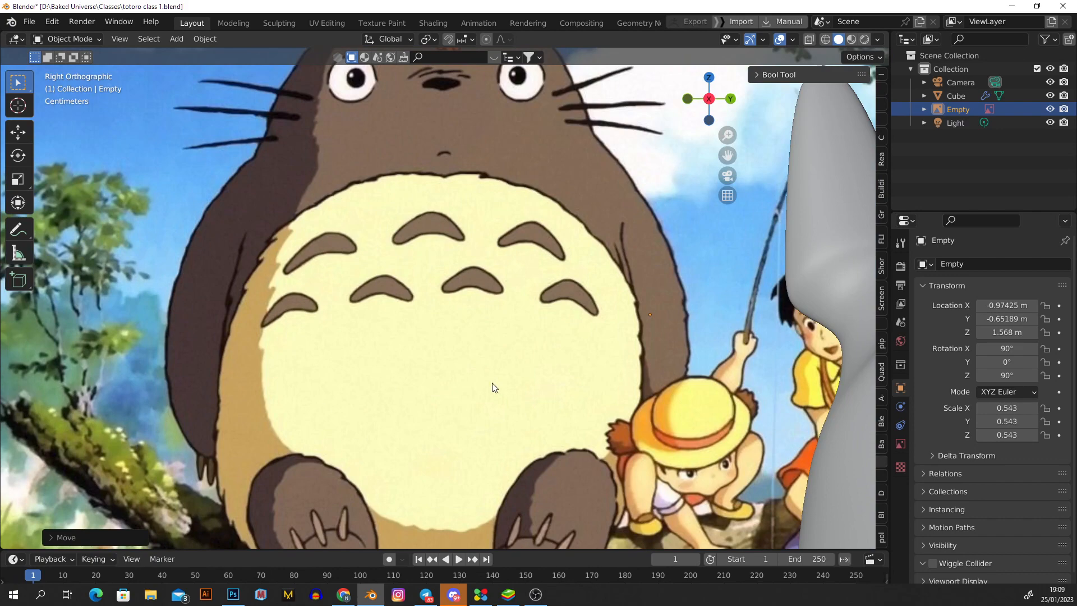
scroll(399, 262, "down", 1)
middle_click_drag(432, 364, 426, 203, "shift")
scroll(362, 374, "up", 7)
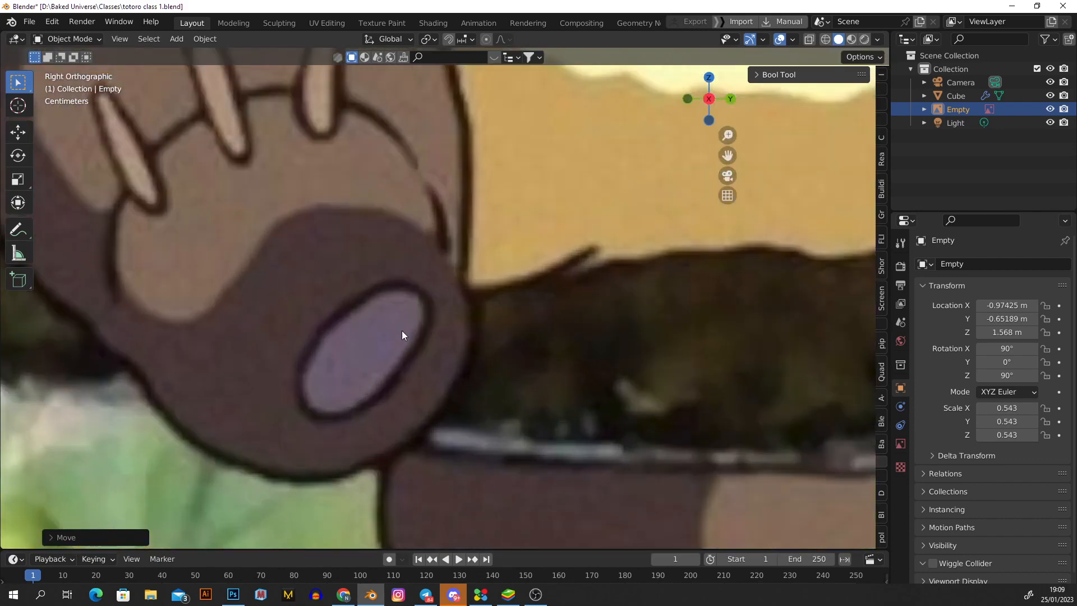
scroll(367, 336, "down", 10)
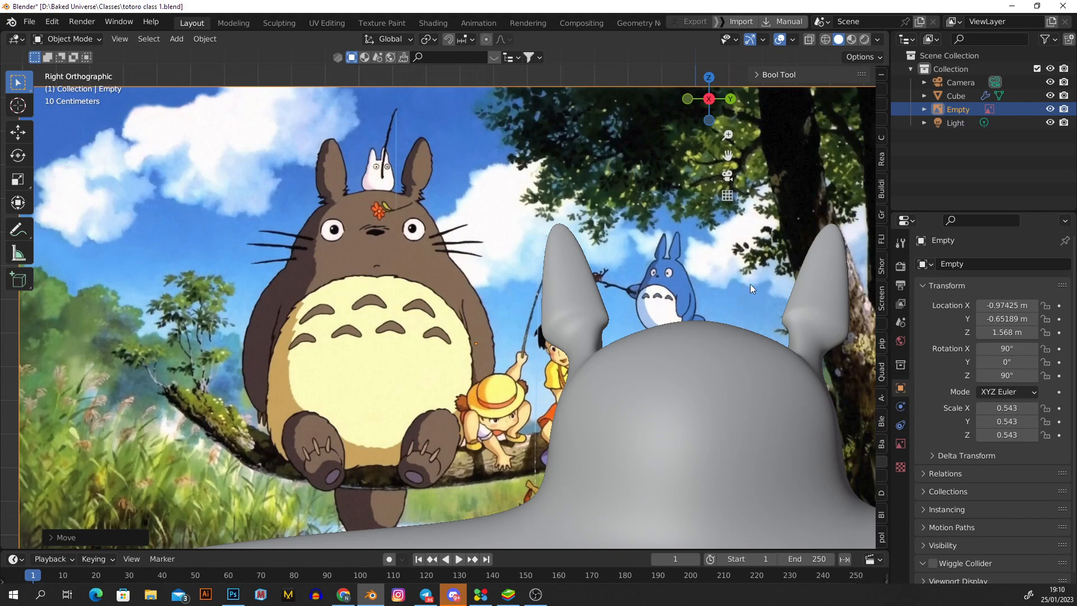
- Shift the reference image to about Y -0.51 m, Z 1.51 m and select the Totoro body
middle_click_drag(693, 339, 630, 268, "shift")
scroll(667, 283, "down", 1)
middle_click_drag(705, 312, 574, 254, "shift")
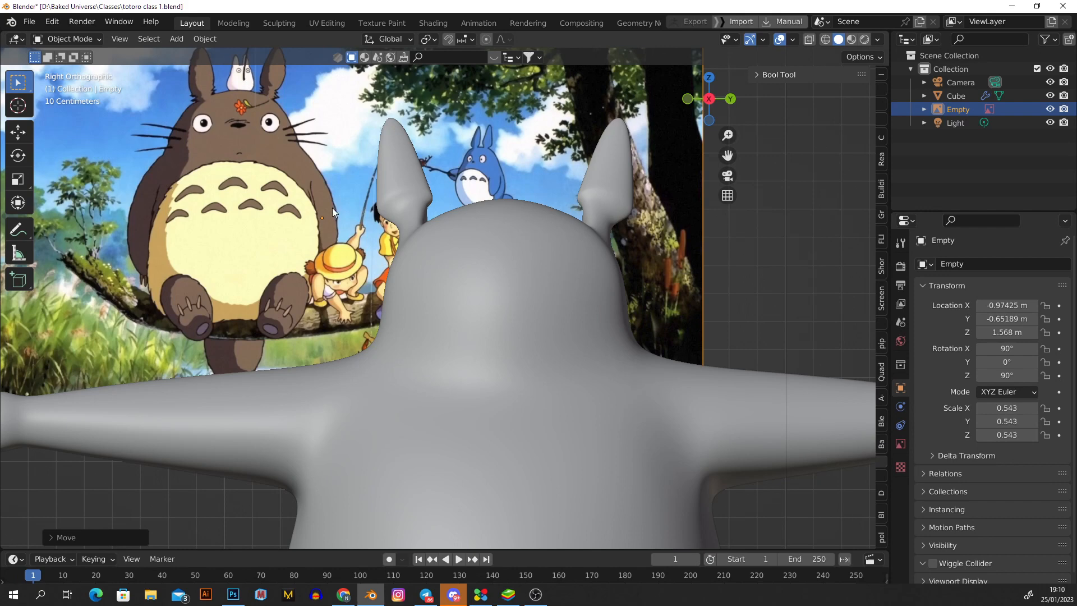
key("g")
left_click(372, 224)
middle_click_drag(479, 288, 509, 302, "shift")
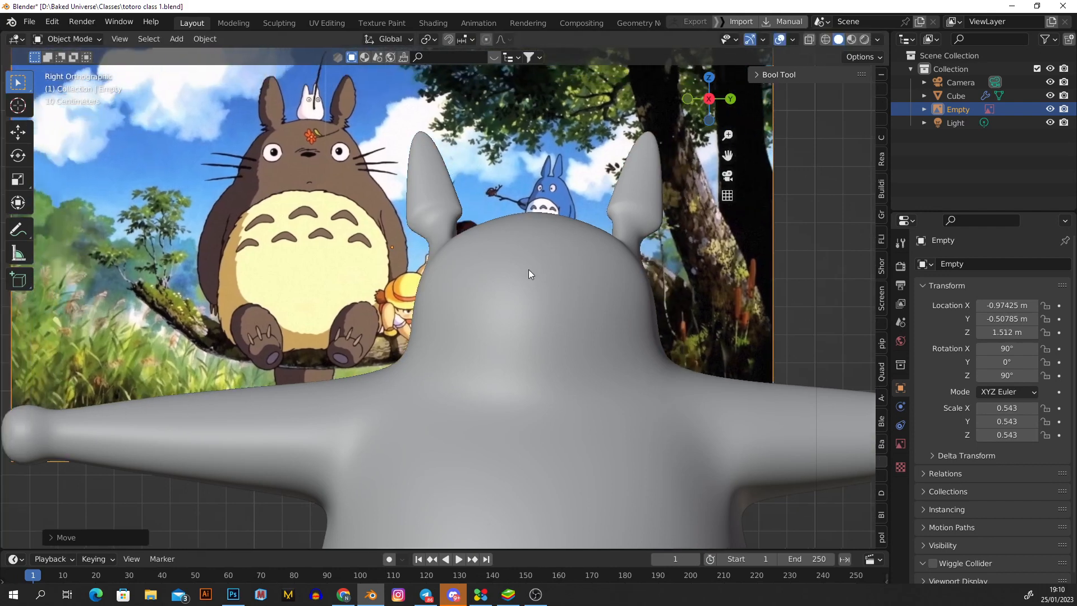
left_click(559, 297)
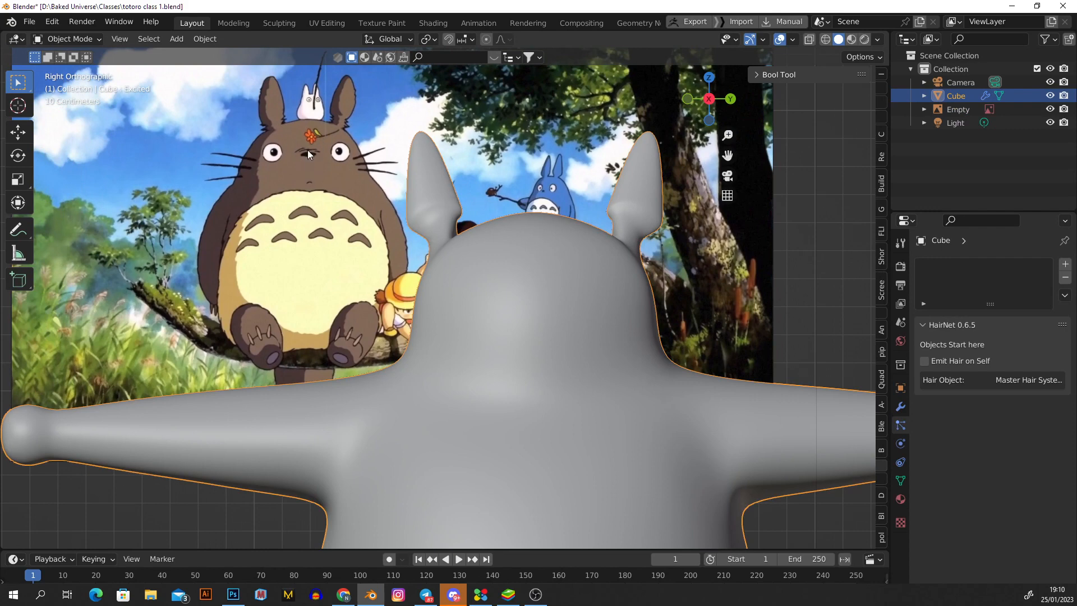
- In face selection mode, select the upper and lower front faces on one half of Totoro's head
key("Tab")
key("3")
left_click(516, 288)
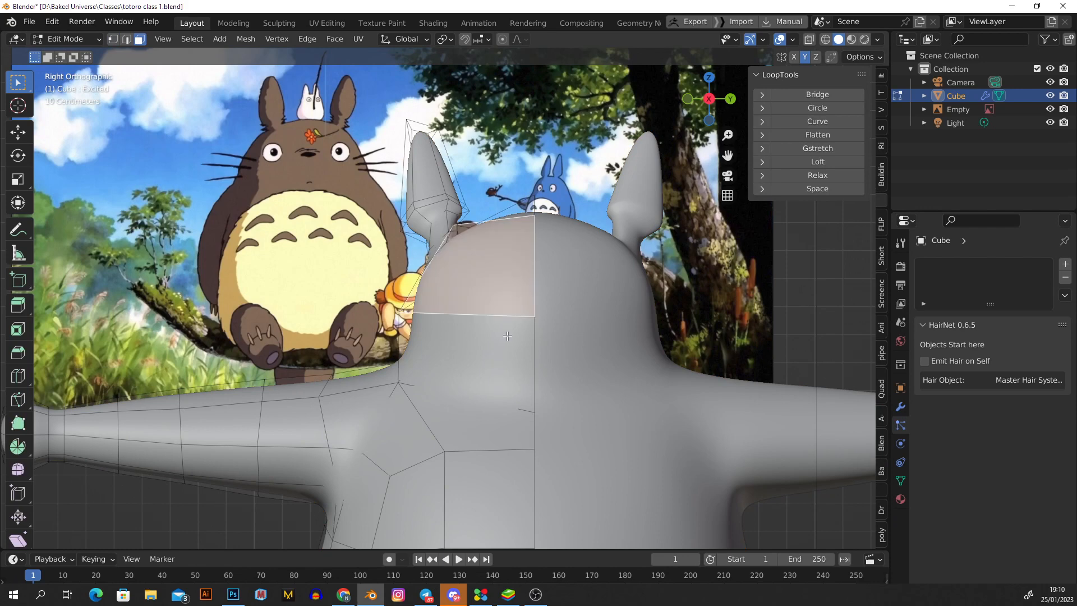
left_click(508, 337, "shift")
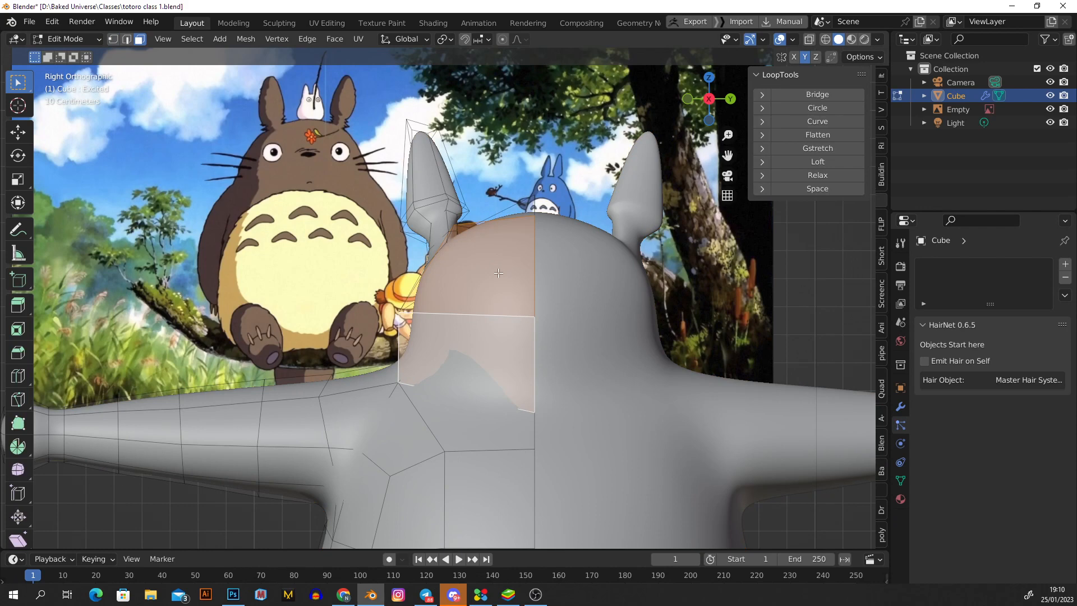
key("Tab")
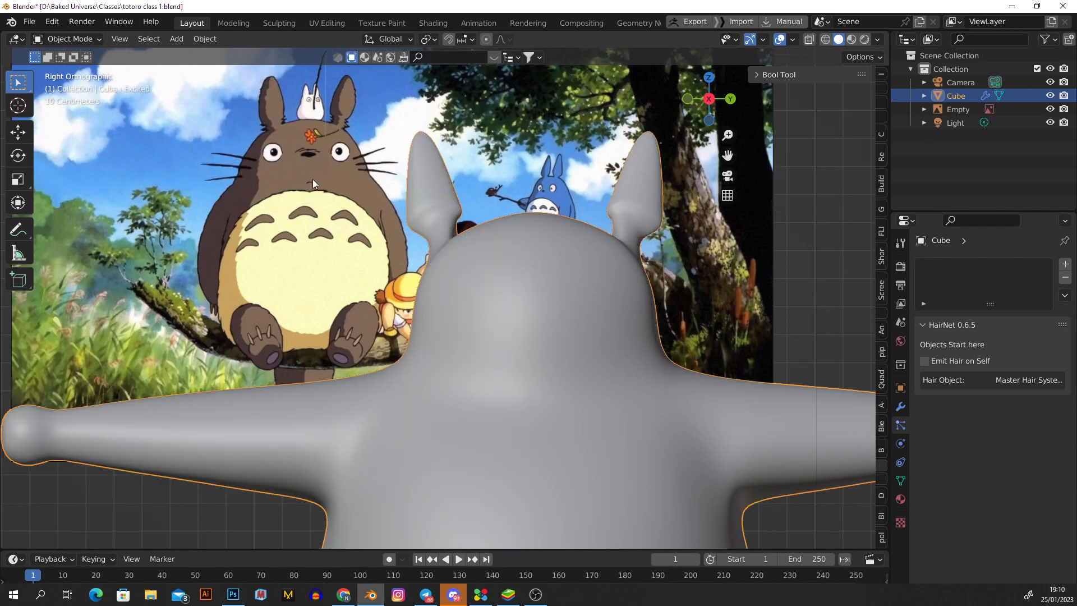
- Turn on the Screencast Keys display for the viewport and collapse its settings
scroll(299, 197, "up", 2)
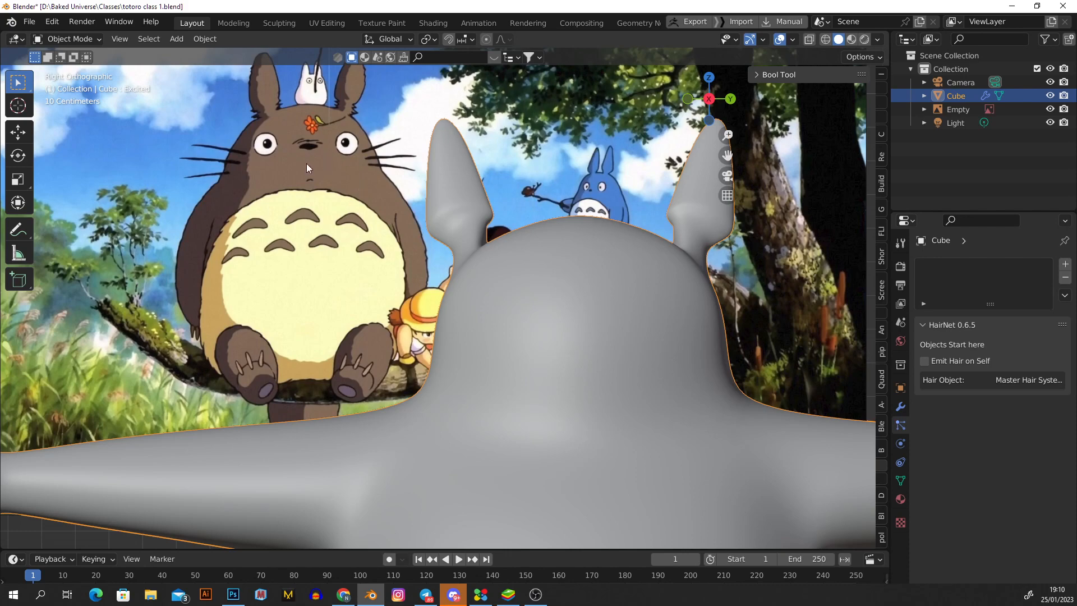
scroll(306, 163, "up", 3)
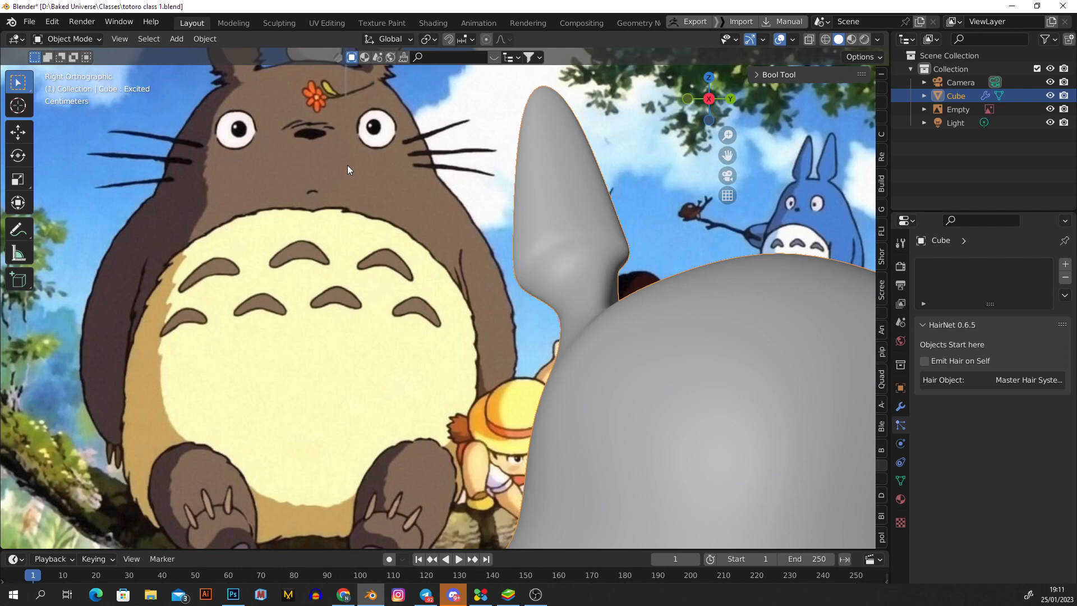
scroll(359, 168, "down", 4)
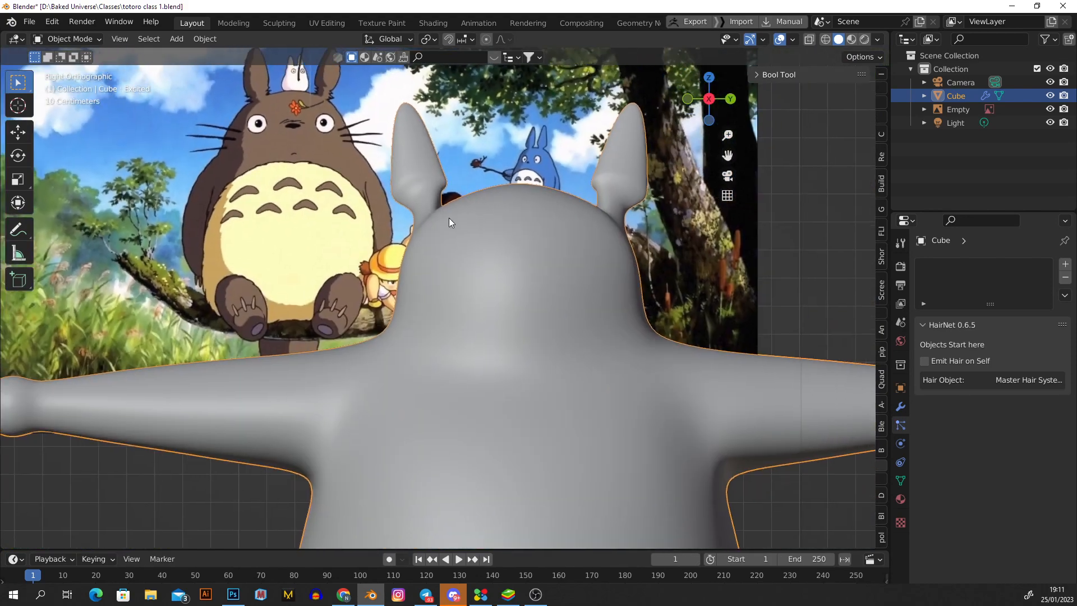
middle_click_drag(471, 268, 508, 292, "shift")
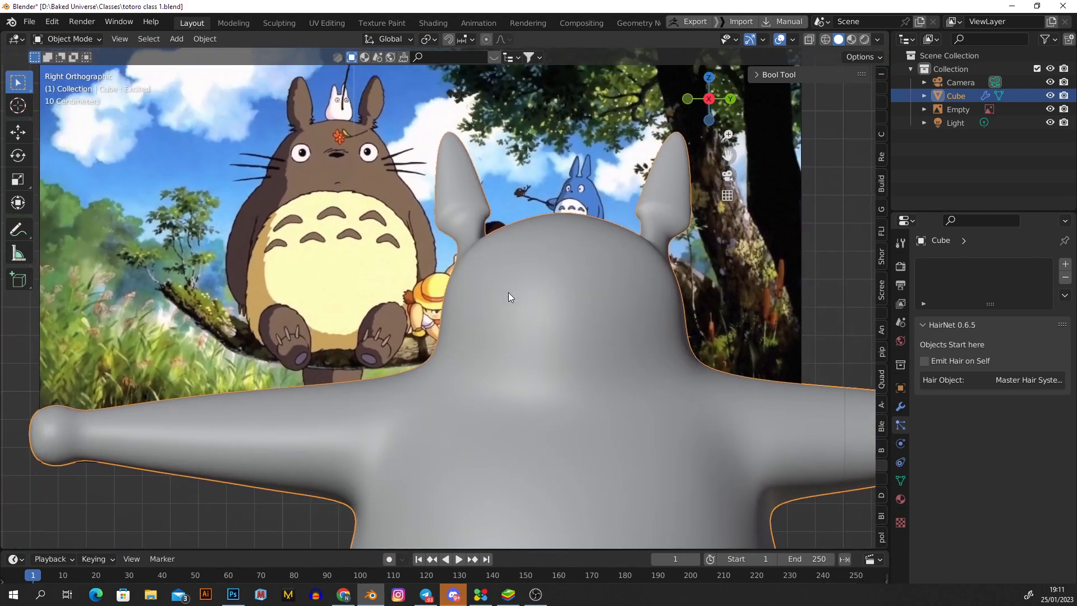
key("Tab")
middle_click_drag(572, 351, 576, 301, "shift")
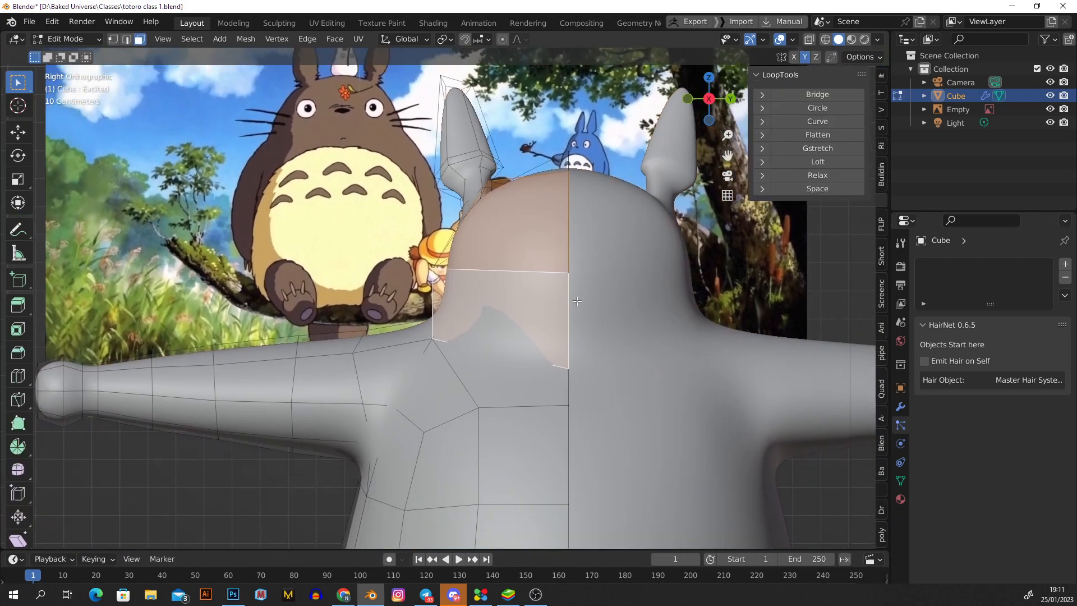
left_click(882, 292)
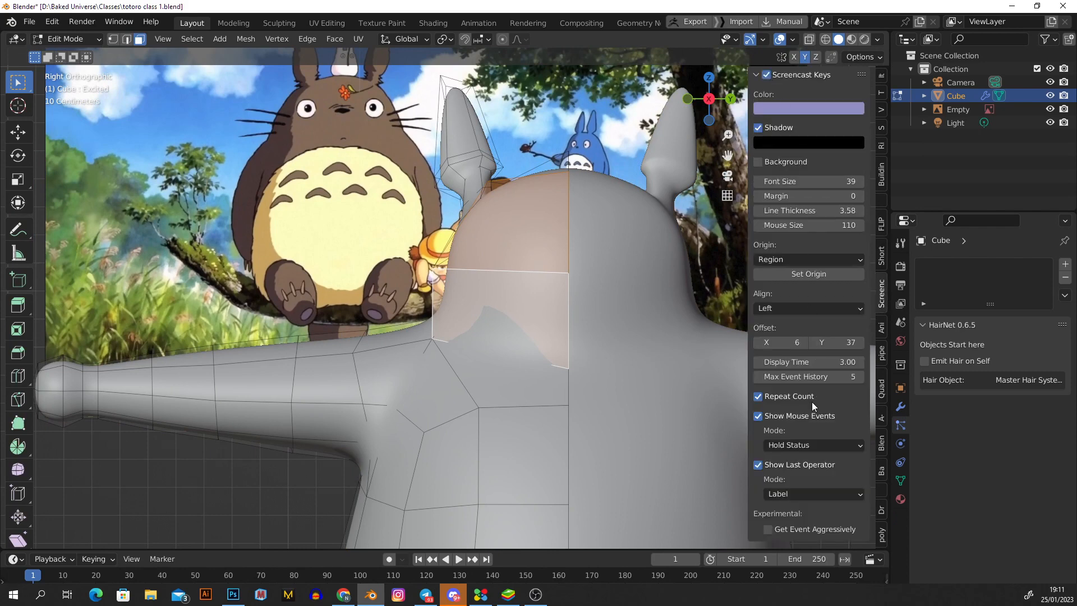
left_click(788, 343)
key("Escape")
left_click(883, 92)
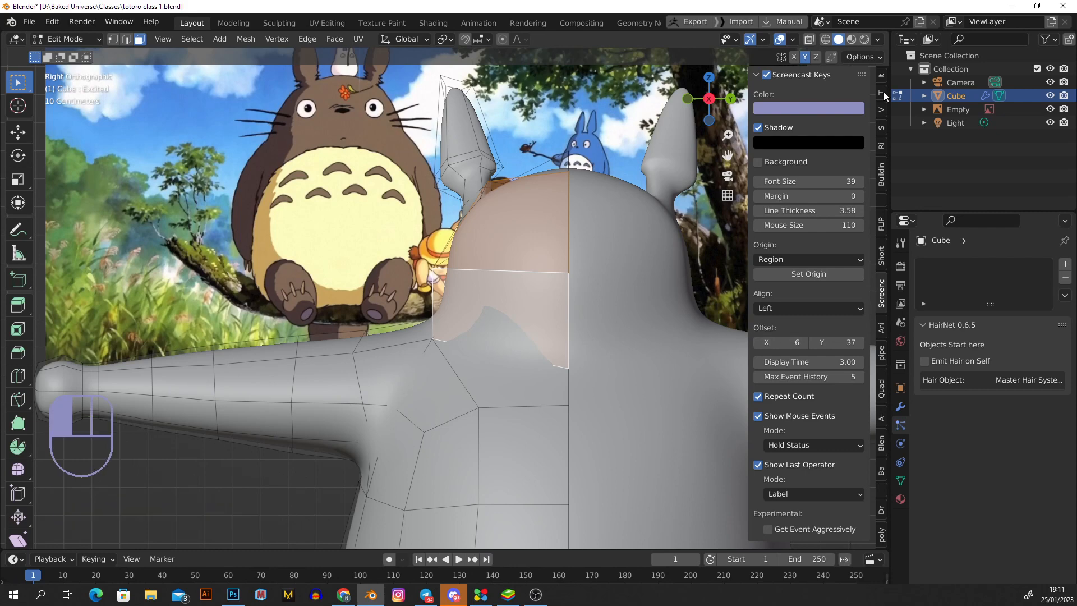
left_click(768, 75)
- Select only the lower front face of the head half and compare it with the reference Totoro's nose, mouth and belly
left_click(530, 287)
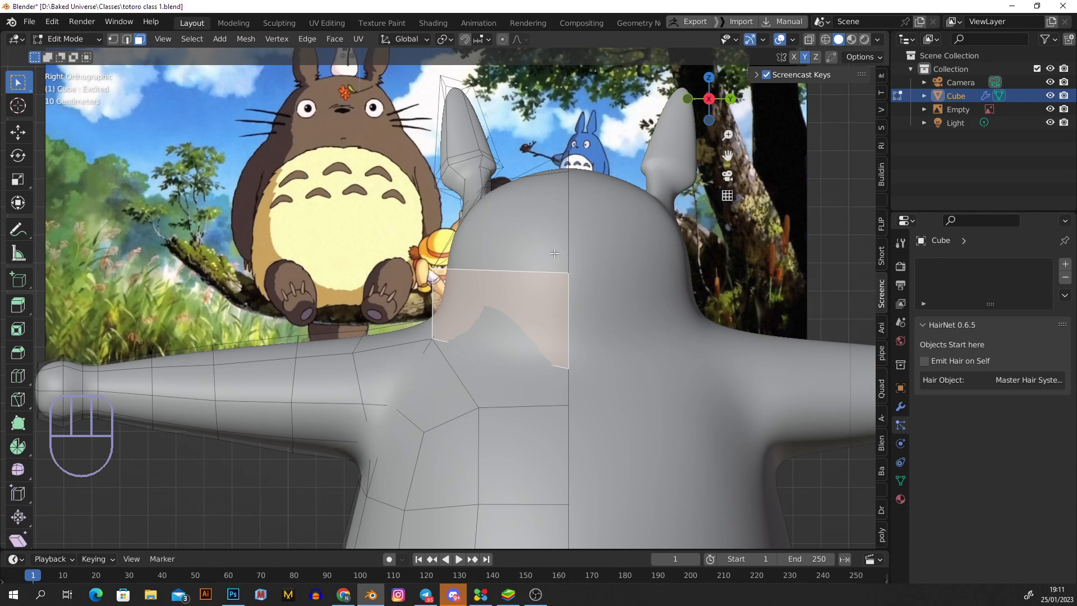
scroll(324, 133, "up", 3)
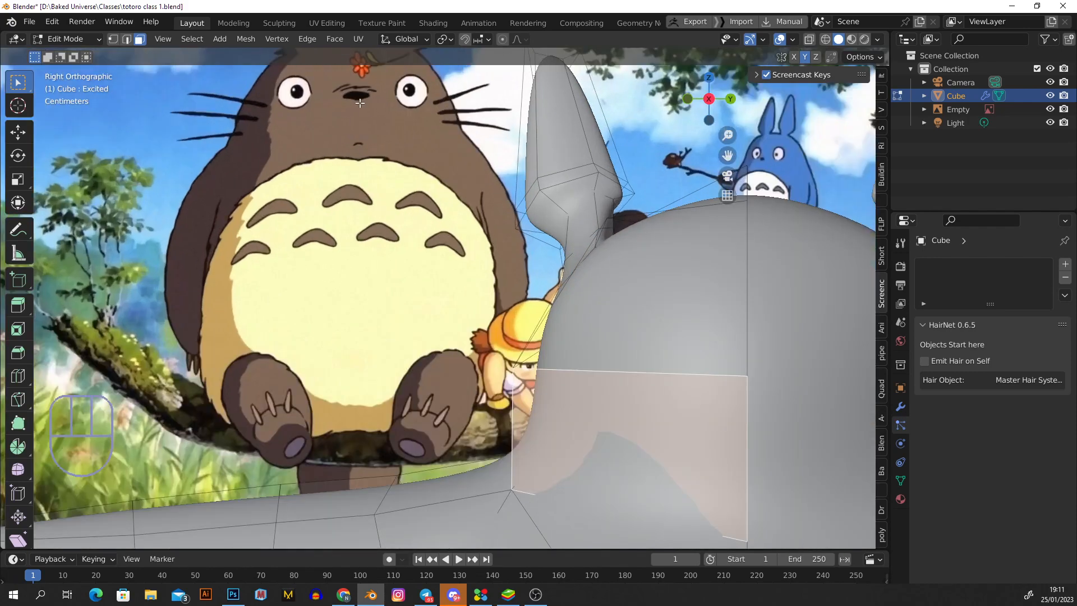
scroll(335, 130, "up", 2)
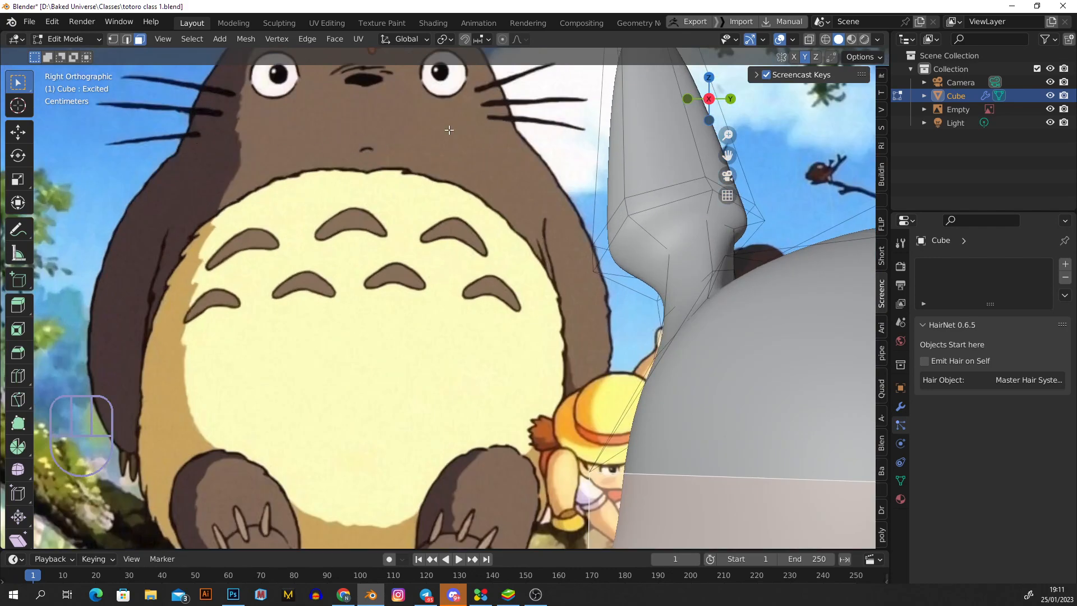
scroll(537, 132, "down", 3)
middle_click_drag(715, 303, 575, 261, "shift")
scroll(545, 226, "down", 2)
scroll(589, 342, "up", 1)
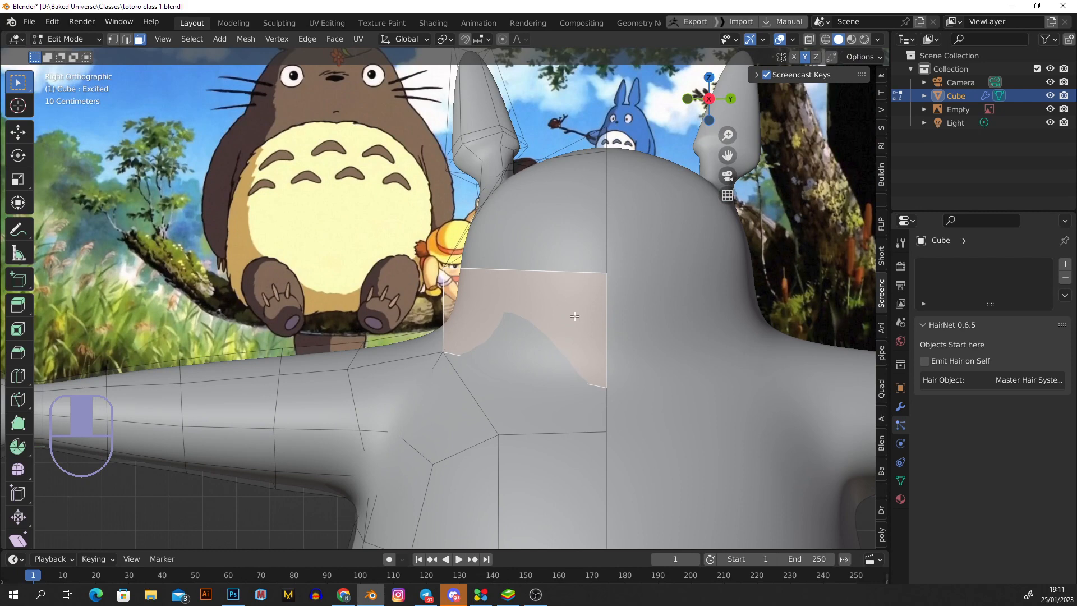
middle_click_drag(649, 318, 563, 263, "shift")
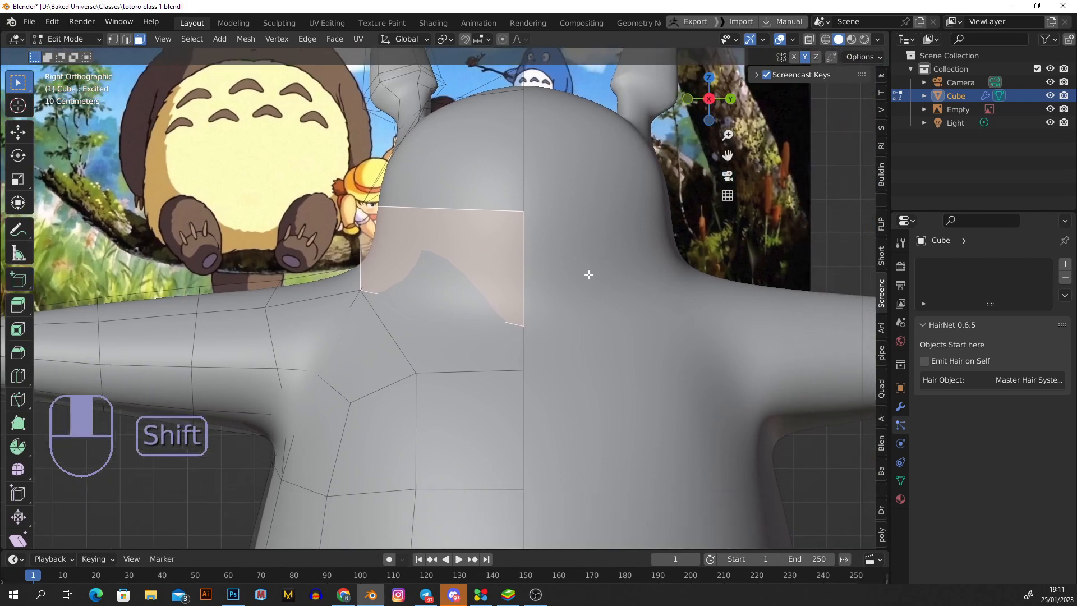
scroll(532, 268, "down", 2)
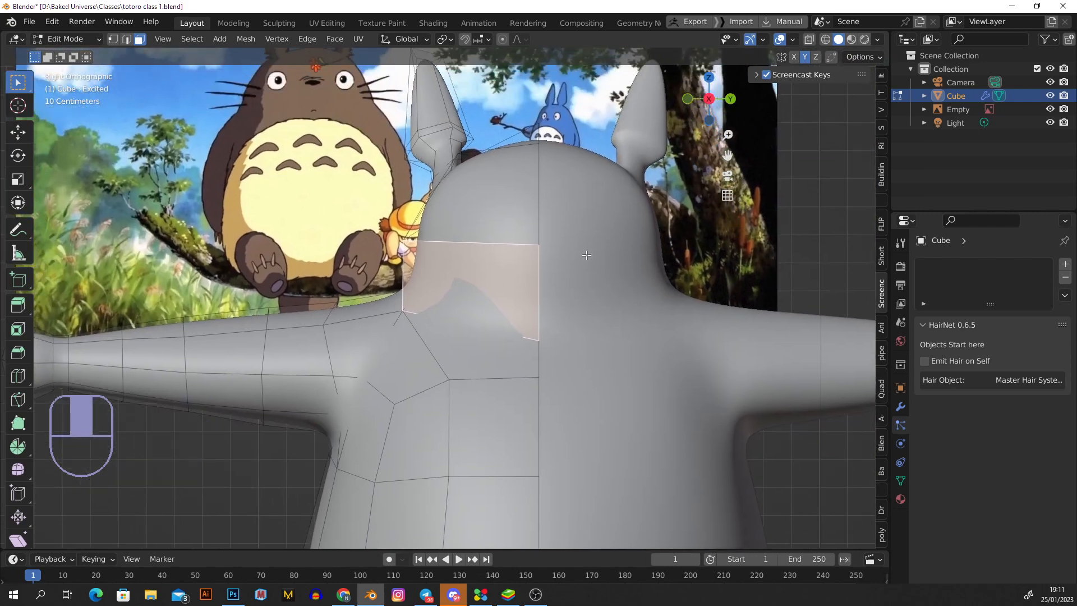
- Try to apply the Mirror modifier on the Totoro body in Object Mode
key("Tab")
left_click(898, 408)
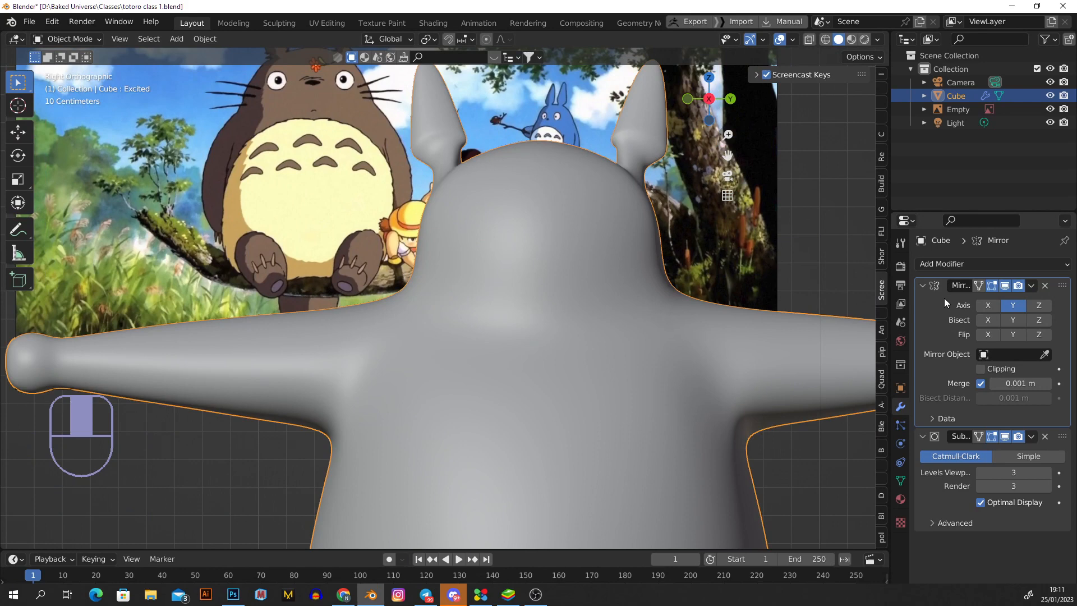
key("ctrl+a")
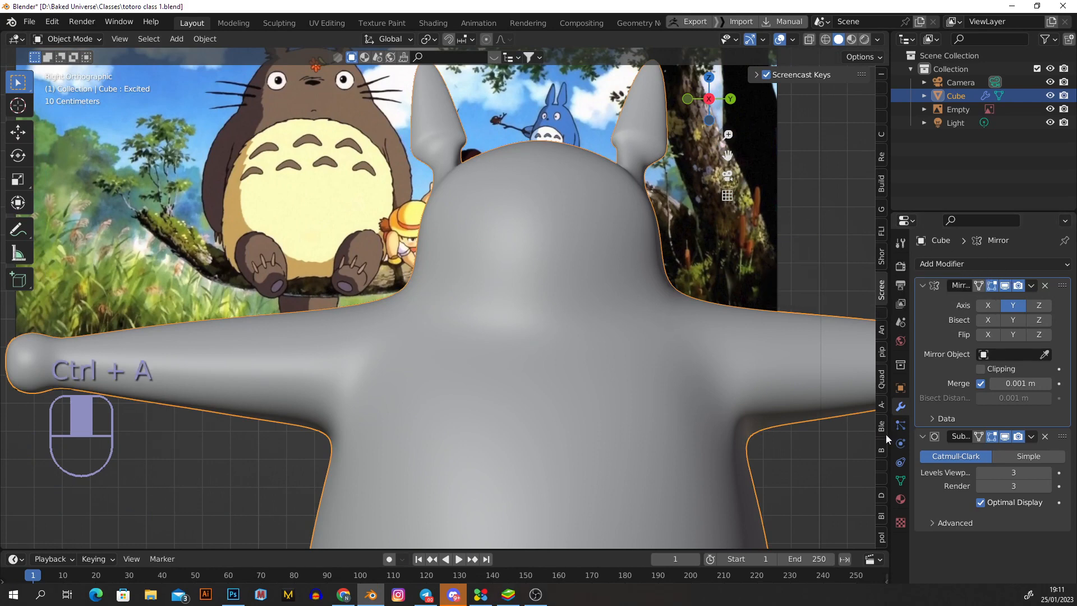
- Remove the Excited shape key from the body mesh and apply its Mirror modifier
left_click(899, 481)
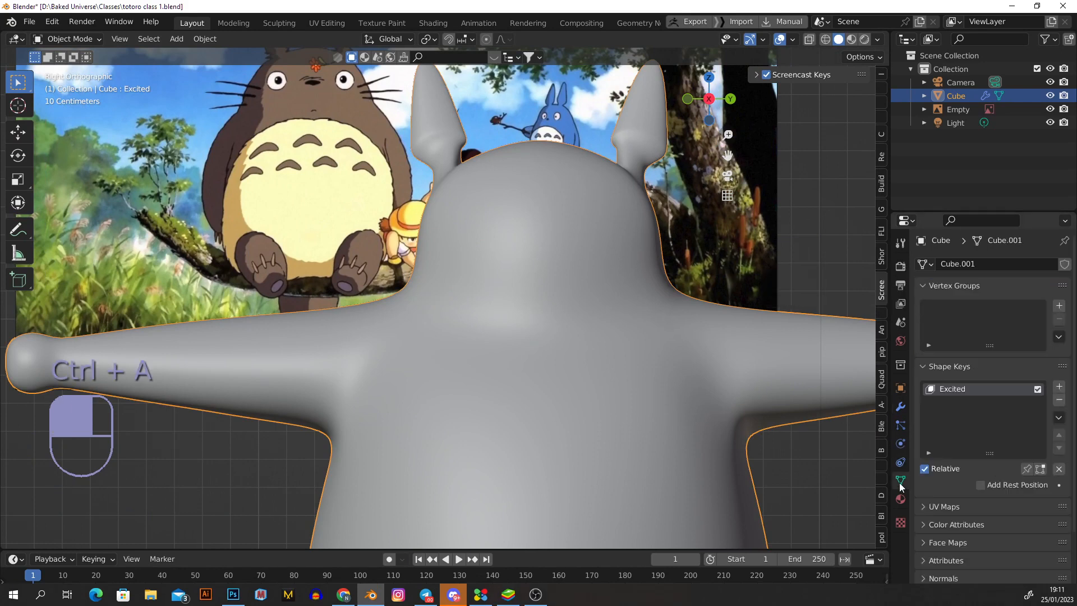
left_click(1058, 400)
left_click(900, 407)
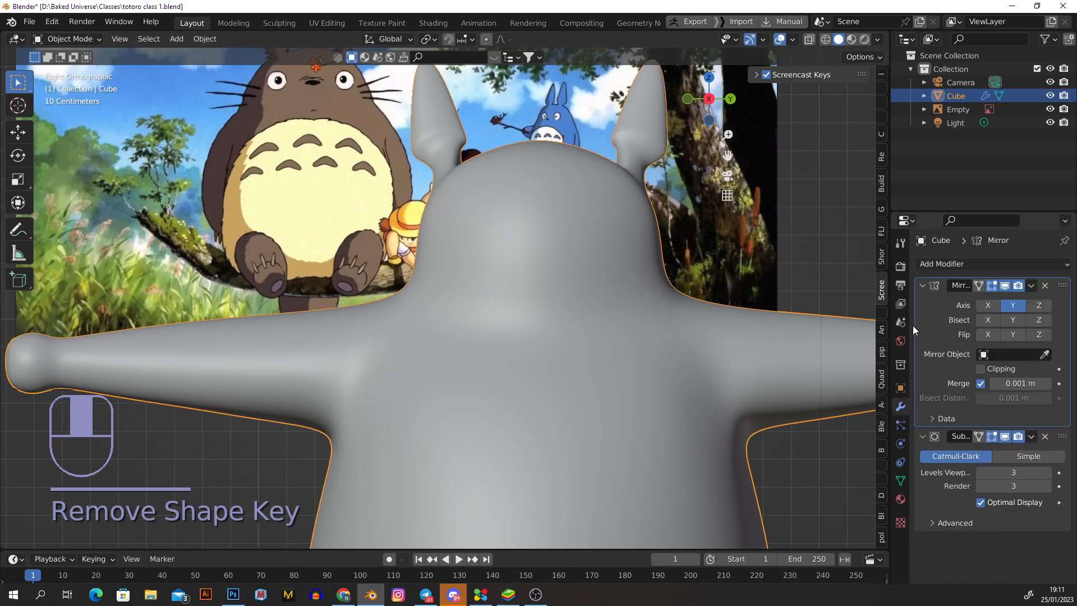
scroll(561, 269, "up", 3, "shift")
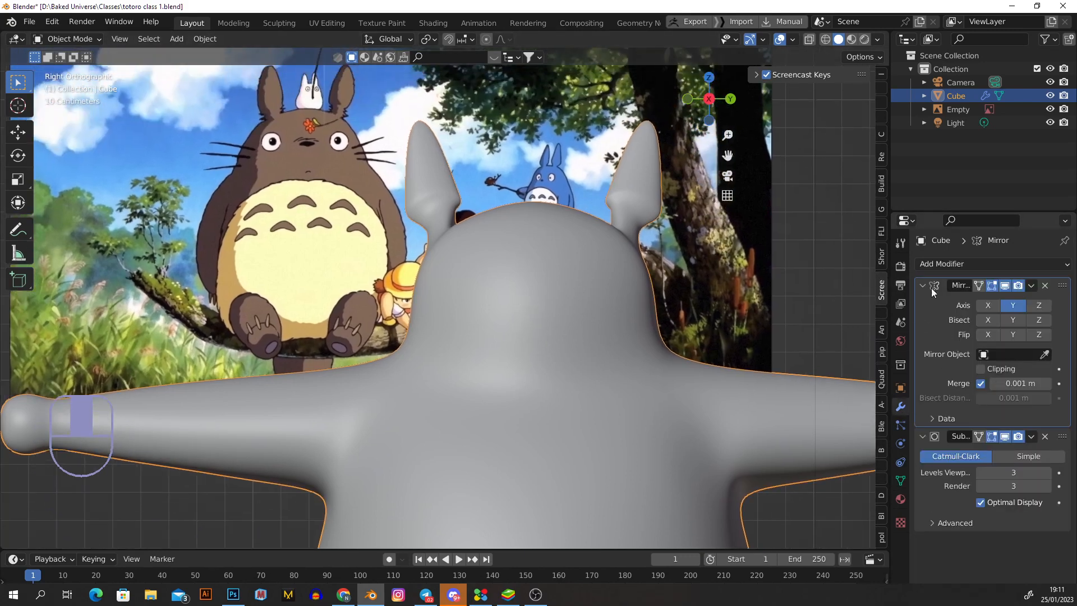
key("ctrl+a")
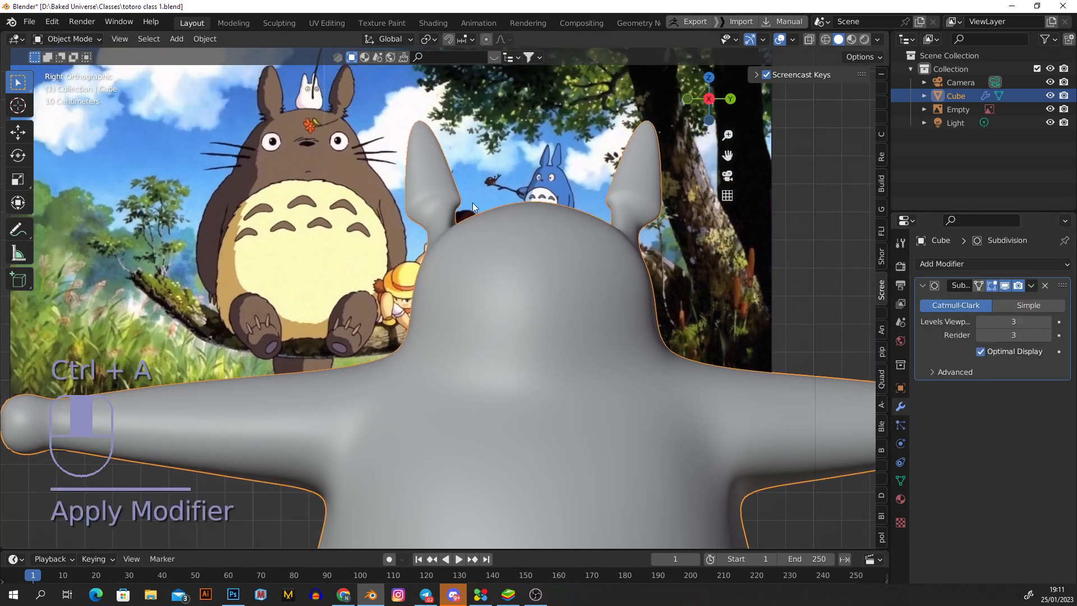
- Select the two lower front faces on either side of the head's centre line in Edit Mode
key("Tab")
scroll(558, 373, "down", 4)
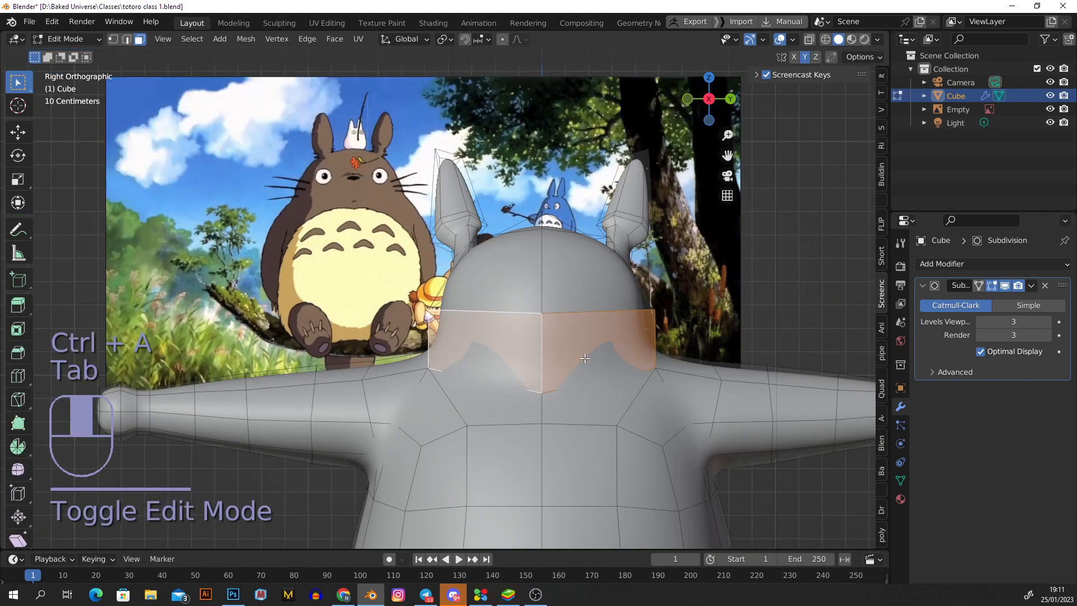
left_click(558, 373)
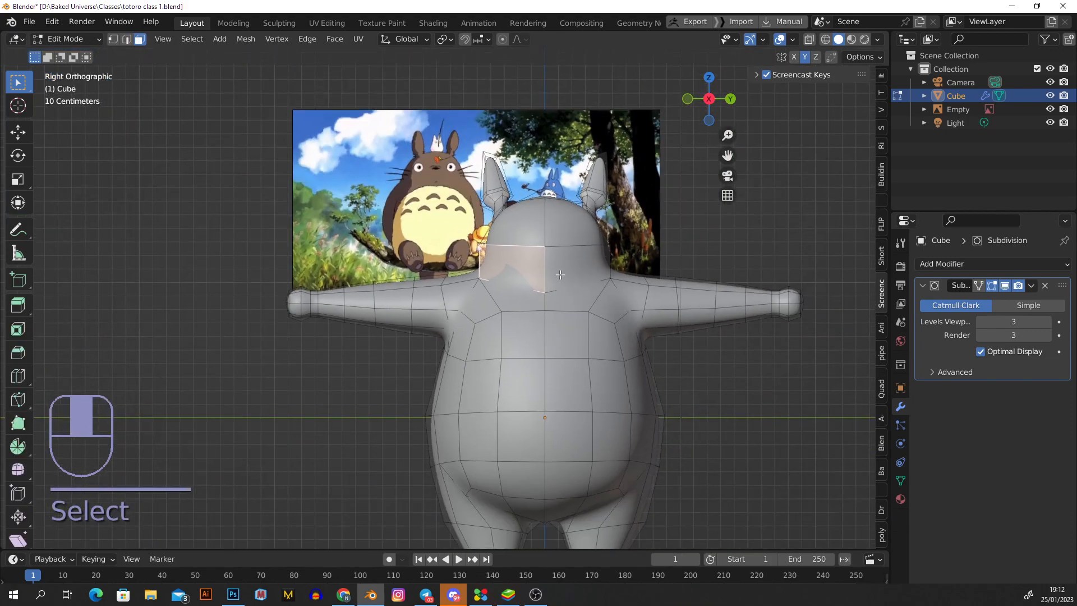
scroll(594, 304, "up", 4)
middle_click_drag(594, 304, 617, 399, "shift")
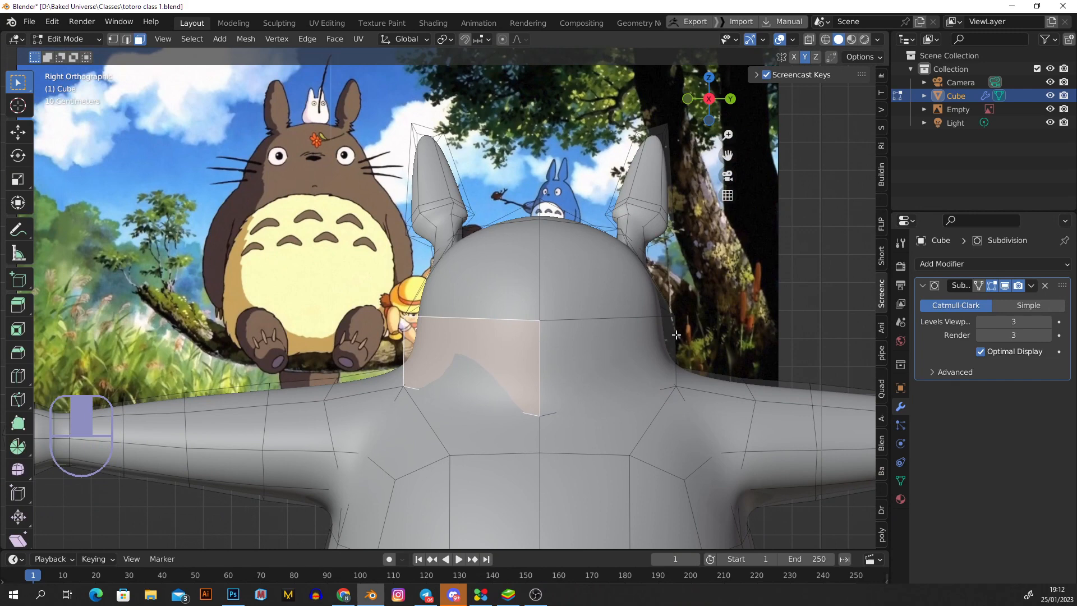
key("i")
right_click(645, 318)
scroll(508, 326, "up", 1)
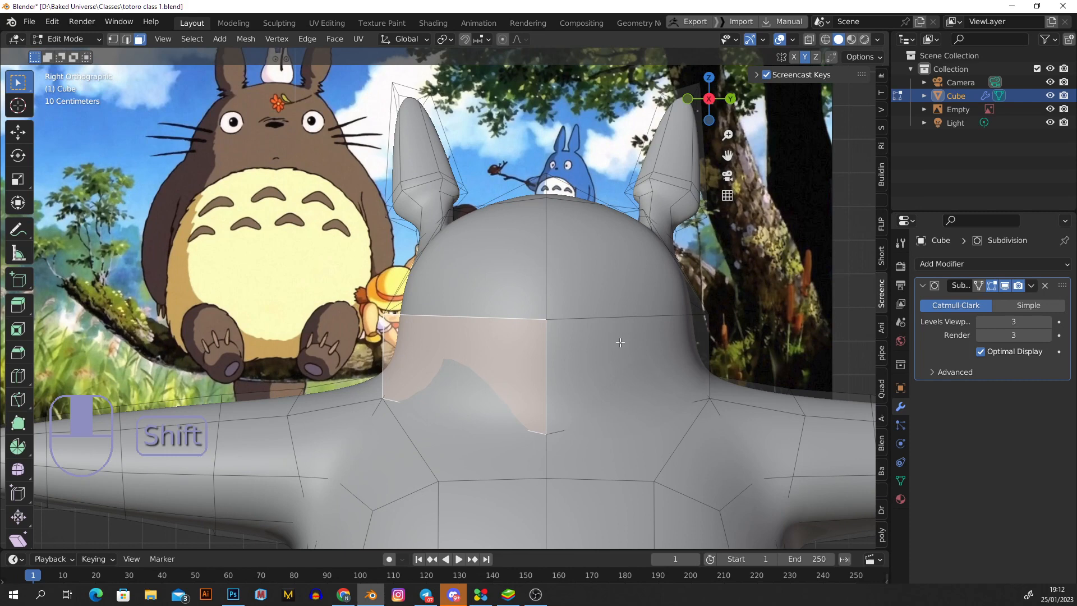
left_click(619, 342, "shift")
scroll(628, 337, "down", 1)
scroll(641, 331, "up", 1)
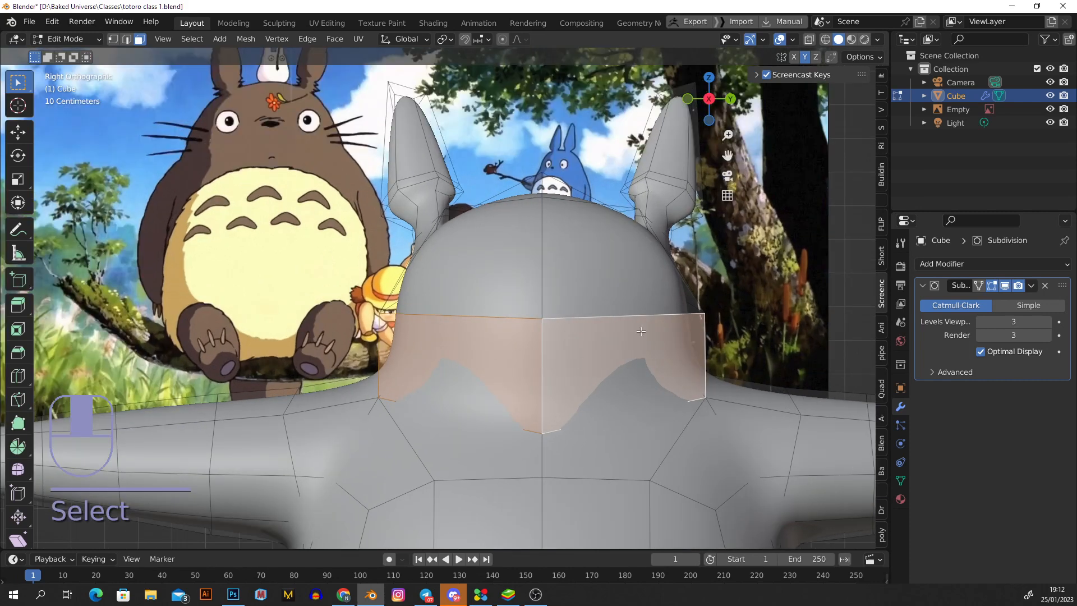
- Inset the two selected head faces together as one region and scale the inner faces down into a smaller patch
middle_click_drag(623, 348, 570, 314, "shift")
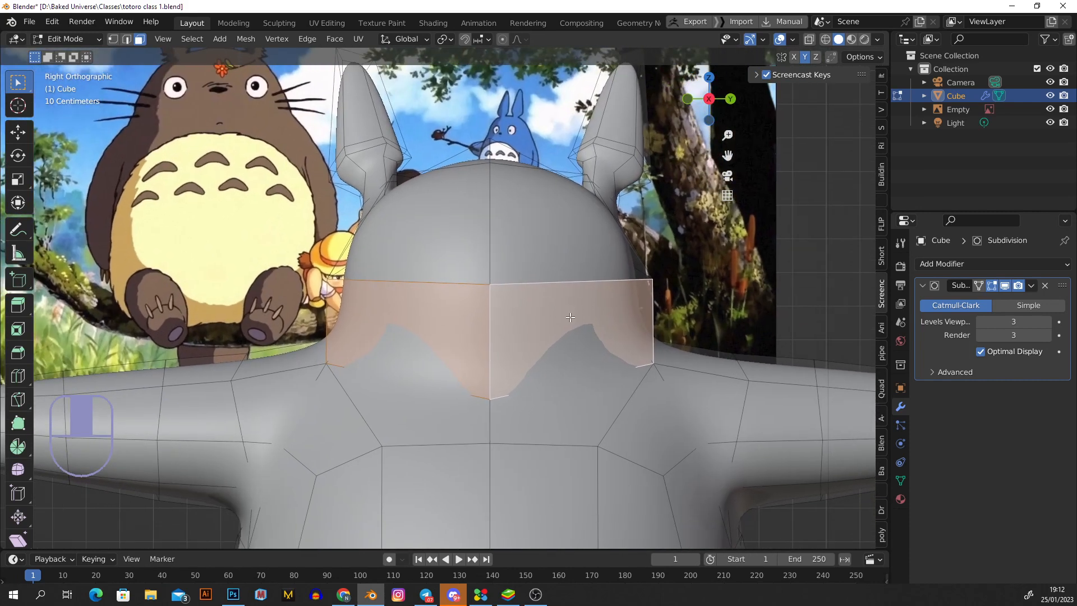
key("i")
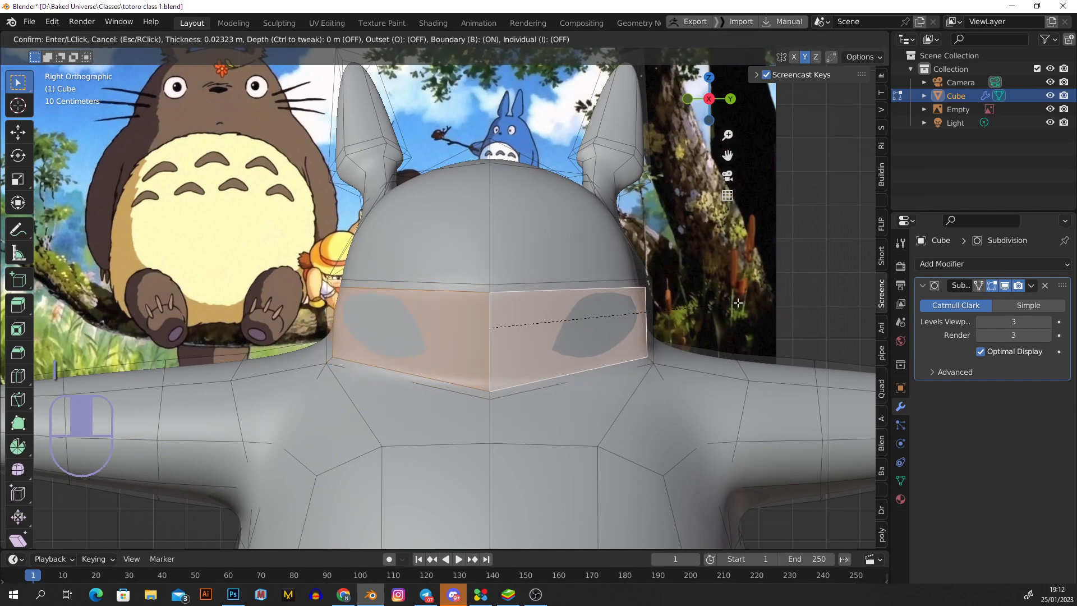
left_click(733, 303)
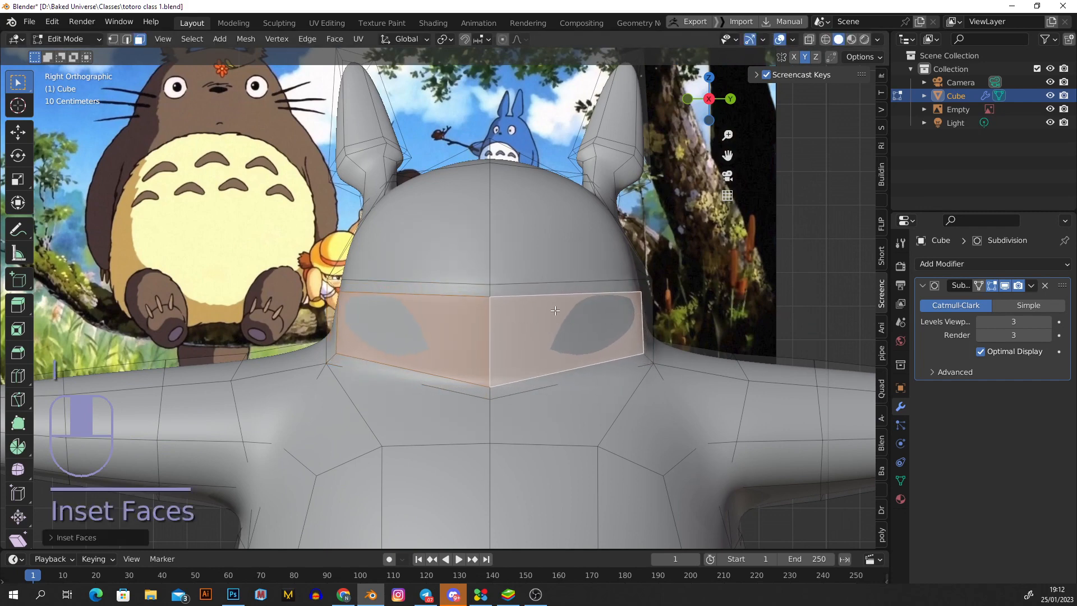
scroll(672, 333, "down", 2)
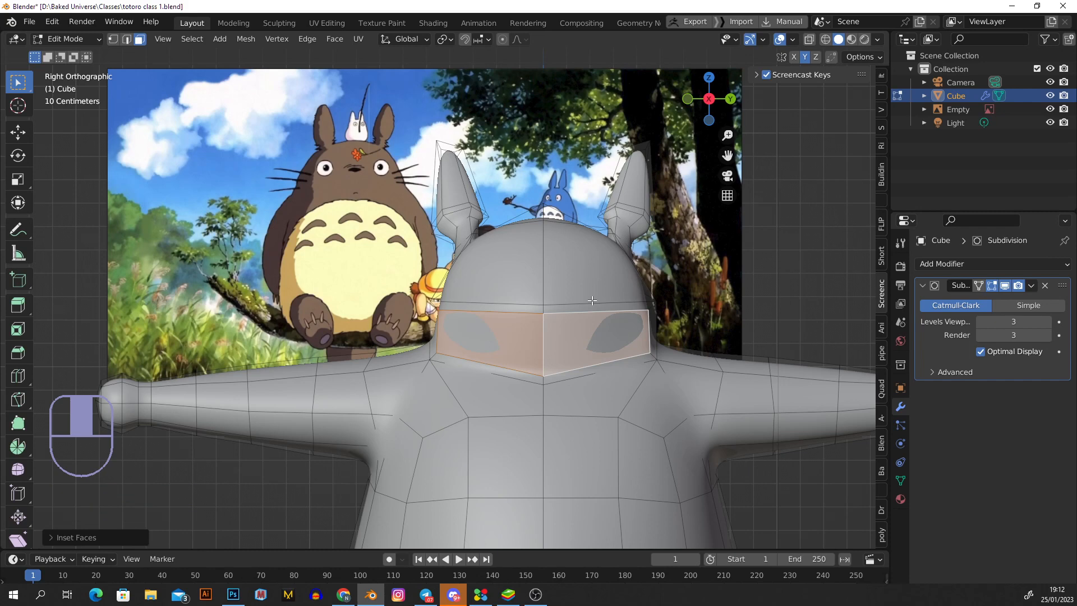
scroll(593, 310, "up", 1)
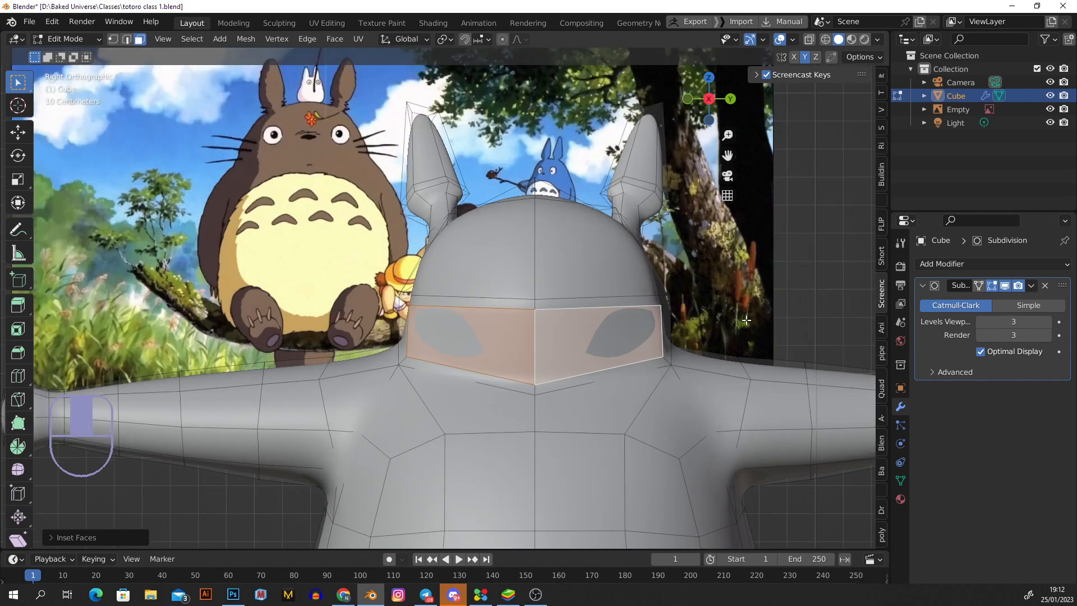
key("s")
left_click(623, 314)
- Move the inset face patch forward about 0.09 m along the global X axis and check it from several angles
middle_click_drag(622, 314, 644, 331)
key("g")
key("x")
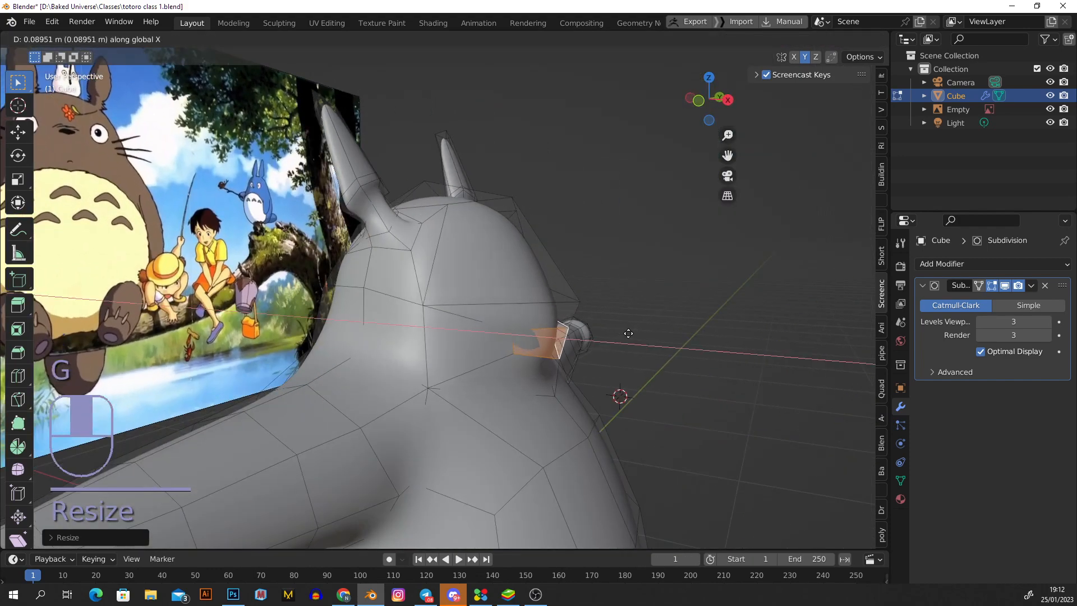
left_click(628, 334)
middle_click_drag(628, 333, 504, 235)
middle_click_drag(322, 313, 547, 282, "shift")
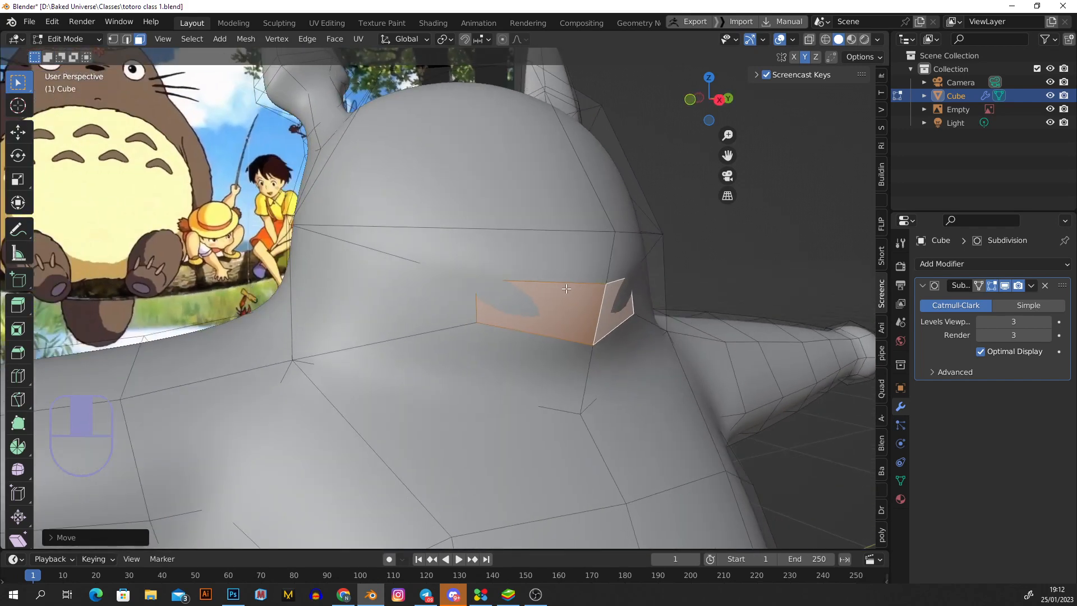
middle_click_drag(561, 277, 608, 262)
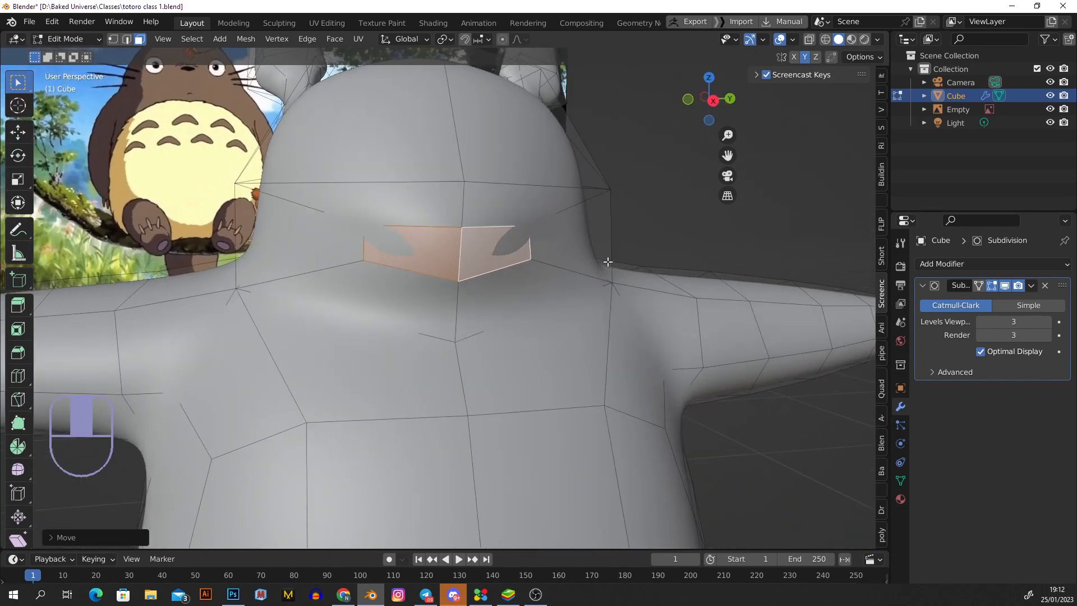
- Select the two vertical outer side edges of the face patch and move them about 0.03 m along the global X axis
middle_click_drag(488, 246, 555, 257)
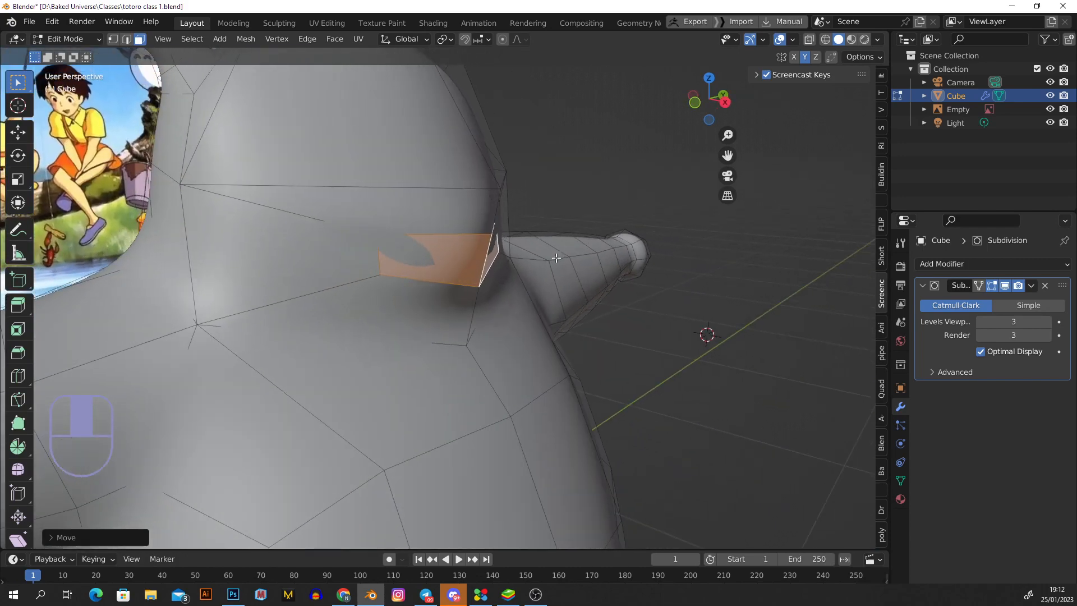
middle_click_drag(498, 230, 523, 269)
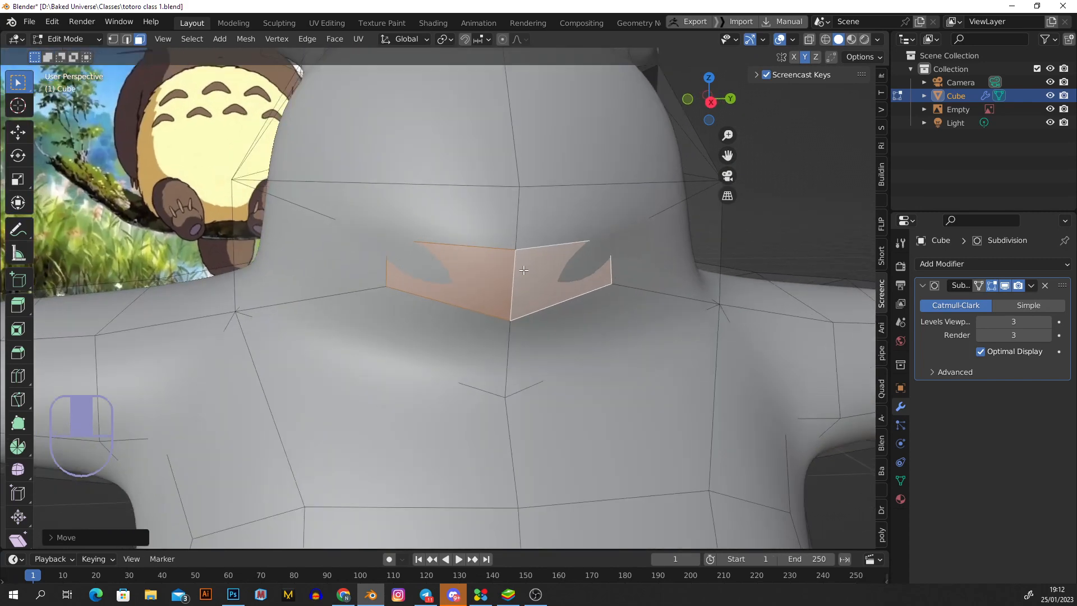
key("2")
left_click(392, 267)
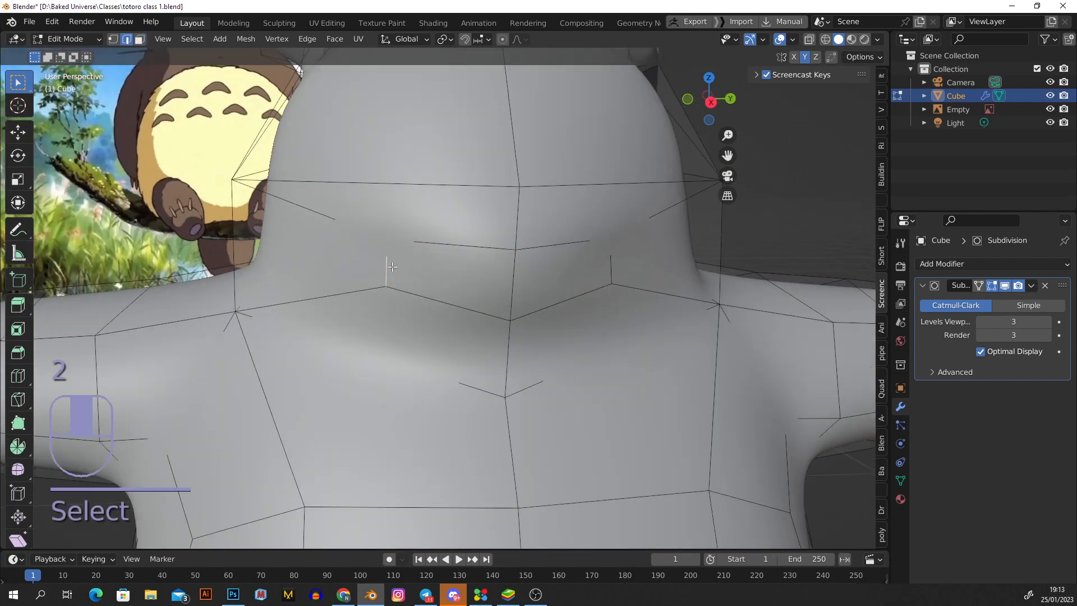
left_click(612, 266, "shift")
mouse_move(618, 258)
middle_mouse_down()
mouse_move(626, 241)
mouse_move(620, 250)
middle_mouse_up()
key("g")
key("x")
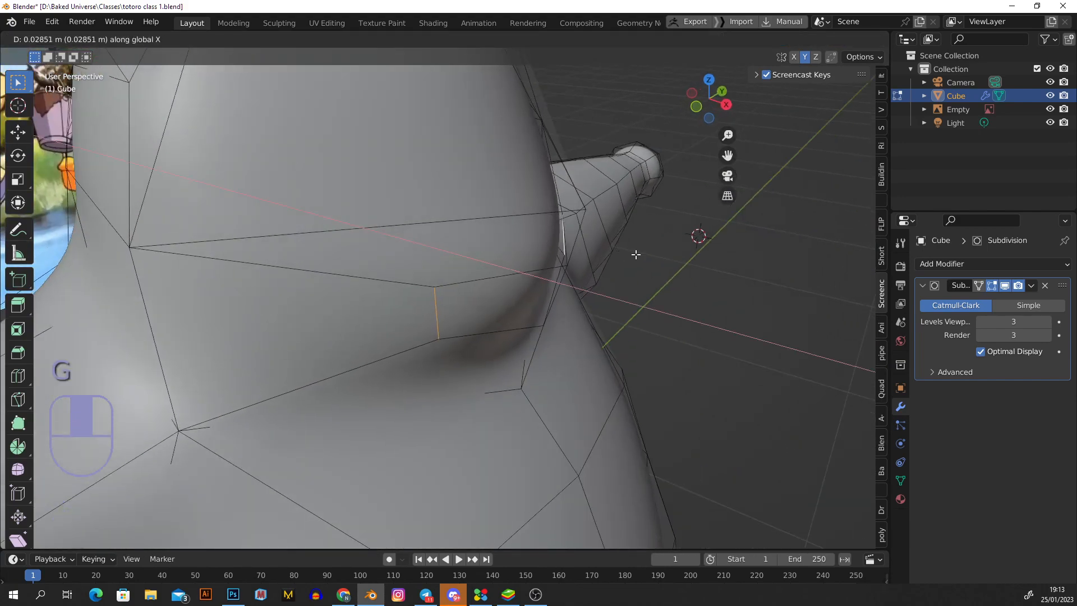
left_click(637, 255)
middle_click_drag(518, 260, 661, 237)
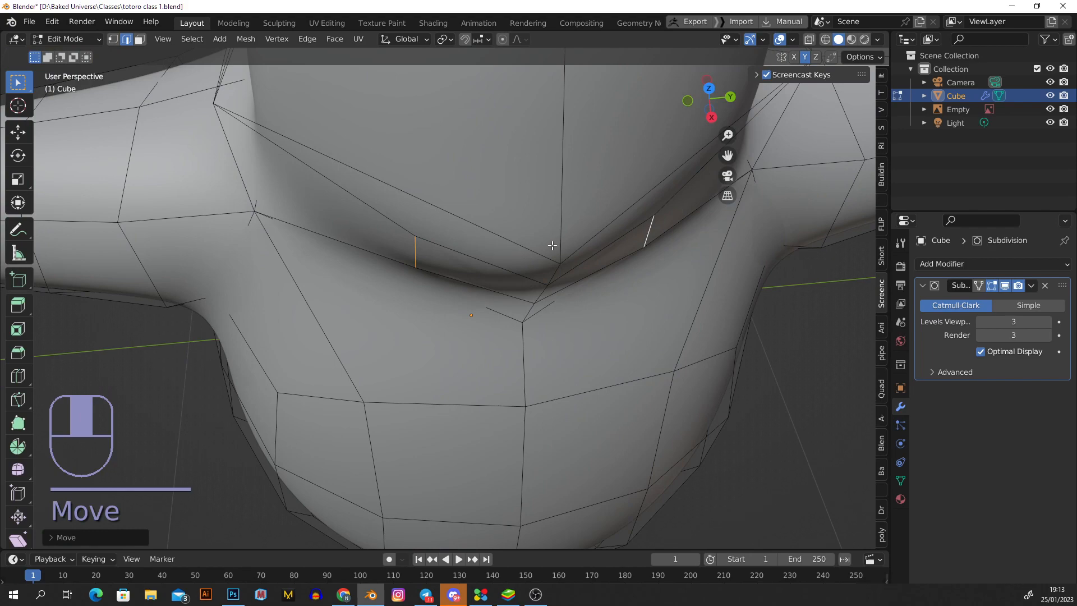
middle_click_drag(550, 245, 683, 291)
- Check the smoothed head in Object Mode, then select the two patch faces in Edit Mode from the right orthographic view
key("Tab")
scroll(568, 202, "down", 2)
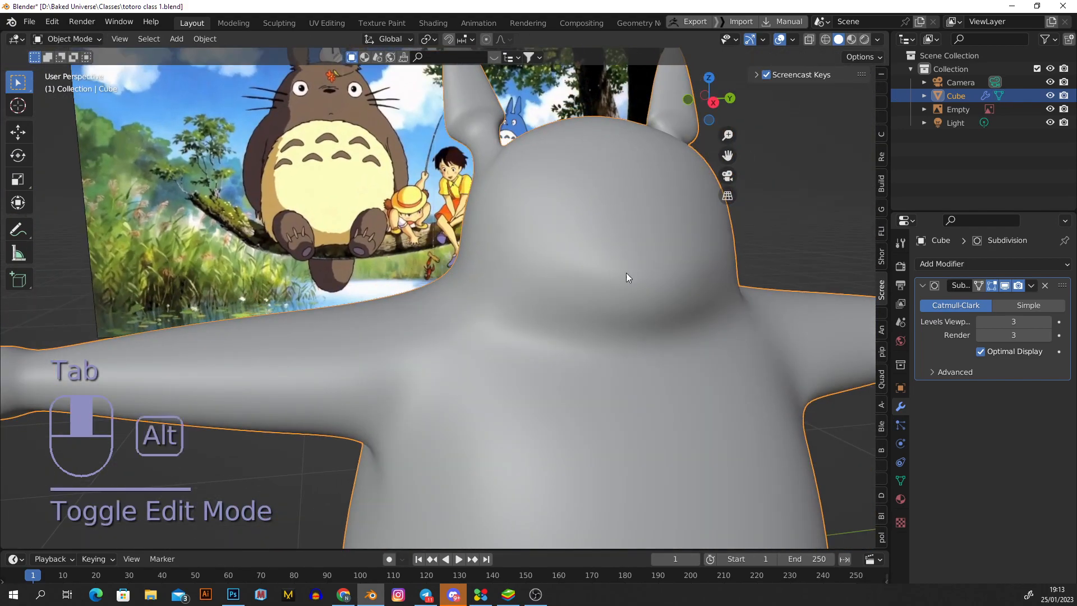
middle_click_drag(626, 272, 603, 318, "alt")
key("Tab")
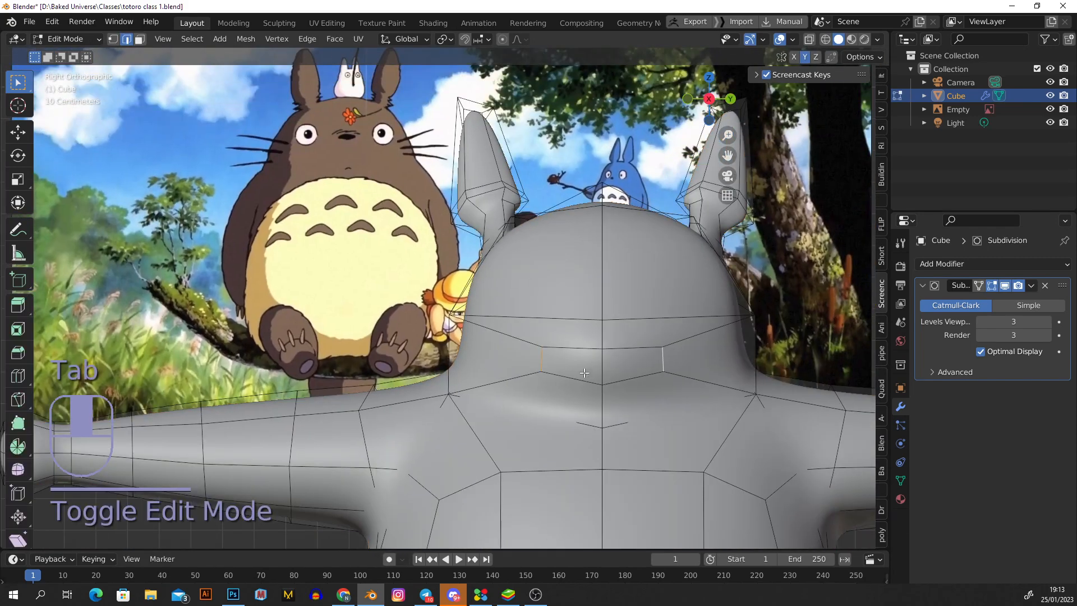
middle_click_drag(583, 371, 581, 334, "shift")
key("3")
left_click(558, 337)
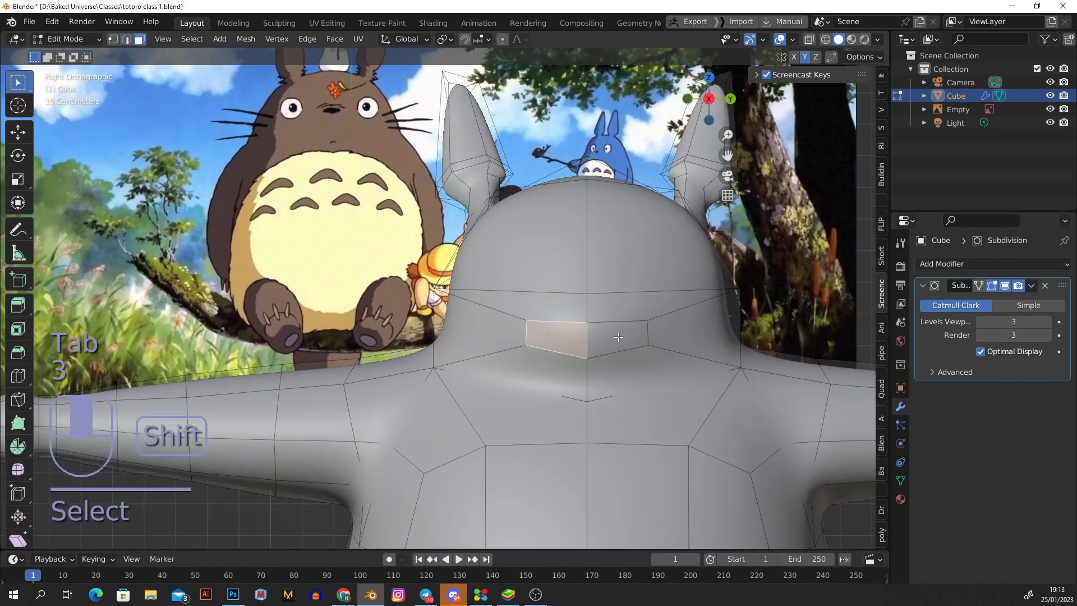
left_click(617, 335, "shift")
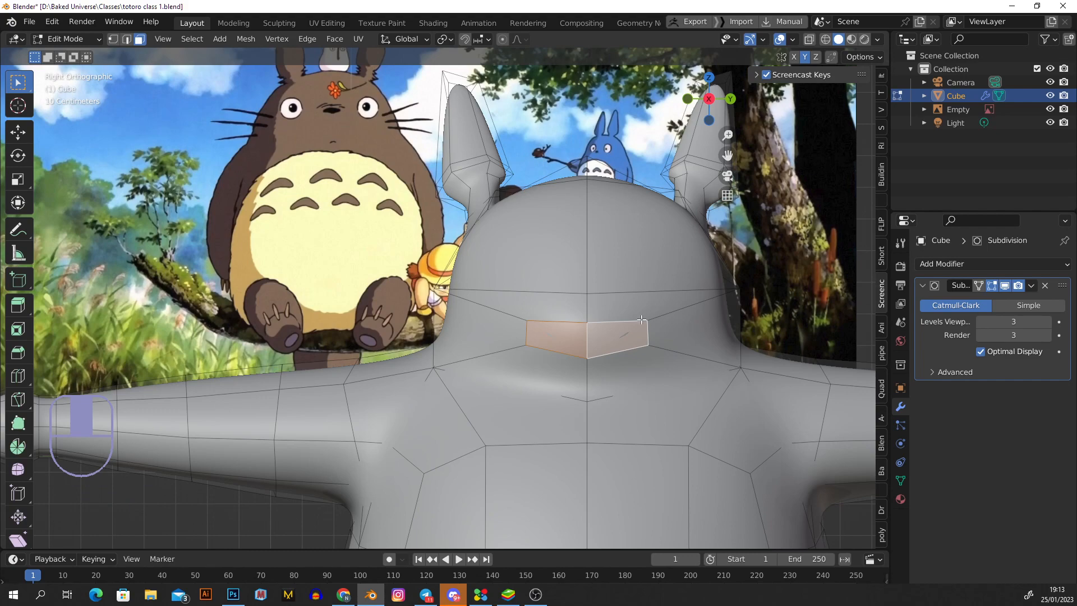
- Examine the selected face patch at different zoom levels against the nose and mouth area of the reference image
scroll(607, 330, "up", 6)
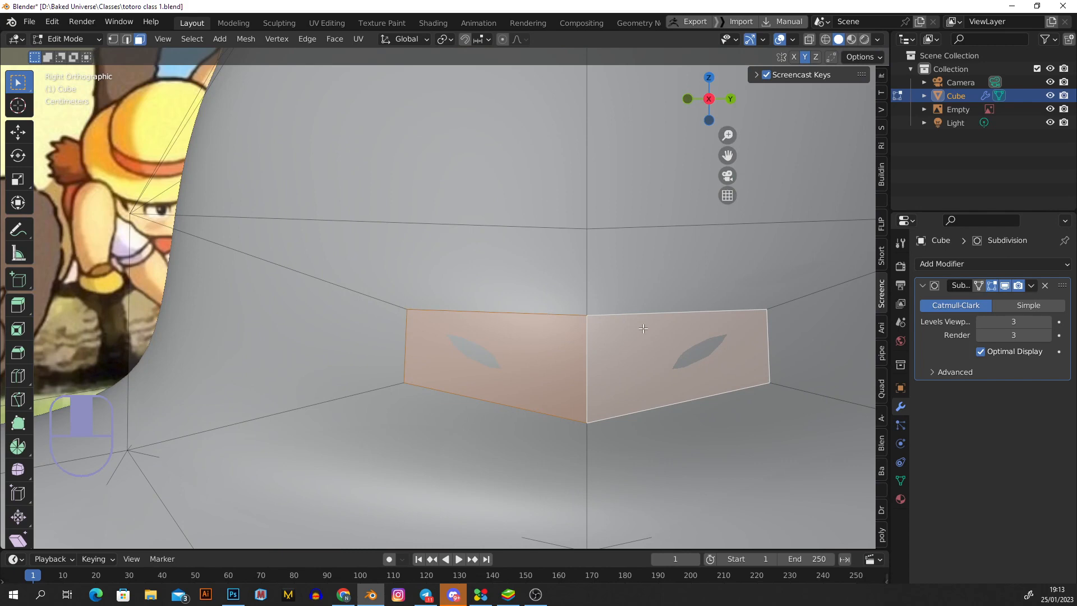
scroll(576, 339, "down", 6)
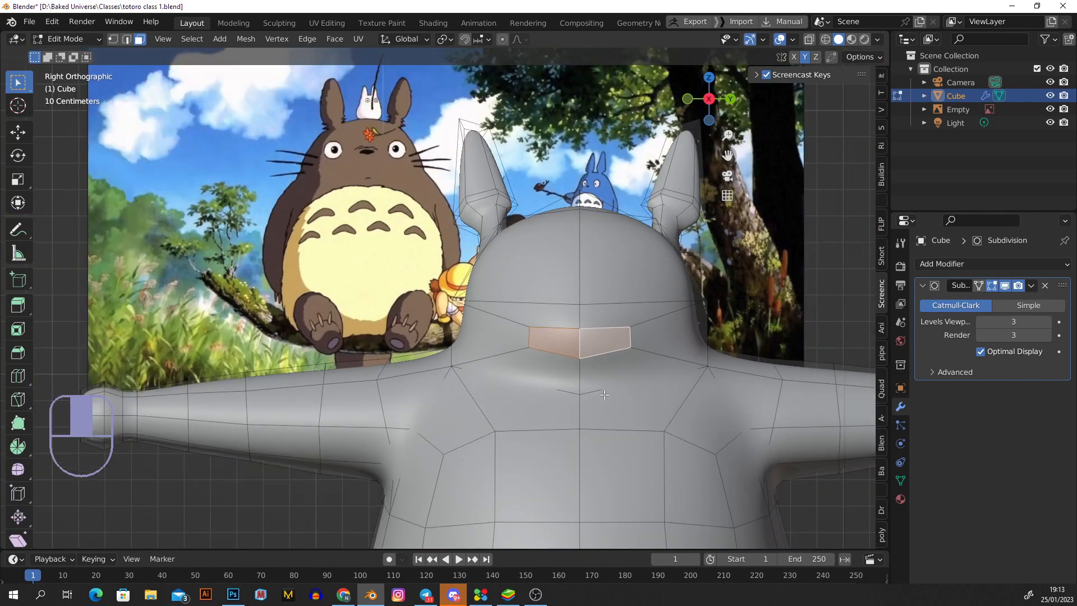
scroll(604, 396, "up", 4)
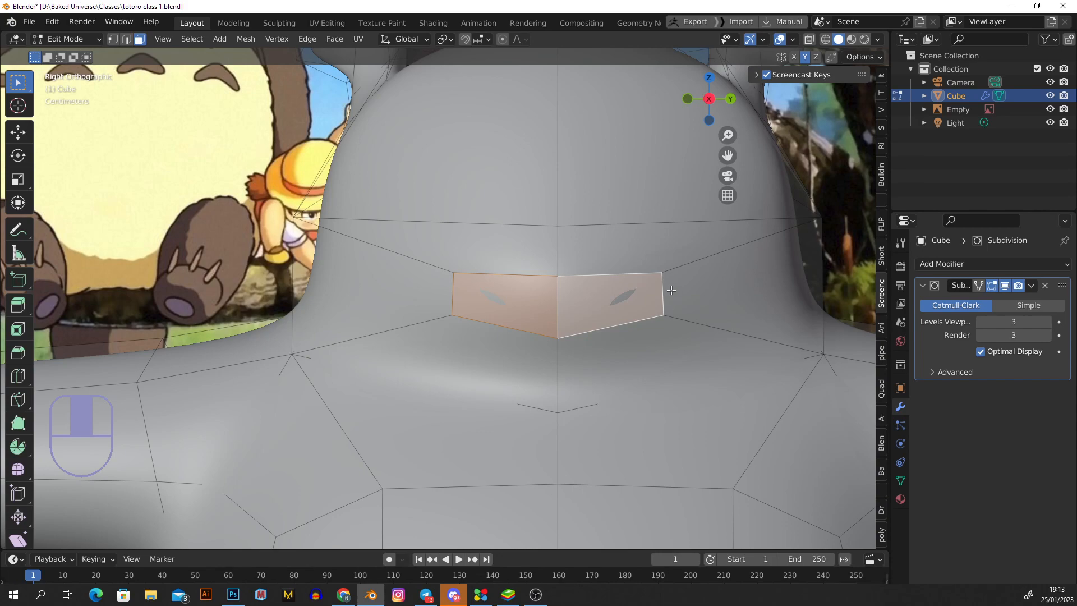
scroll(636, 324, "down", 6)
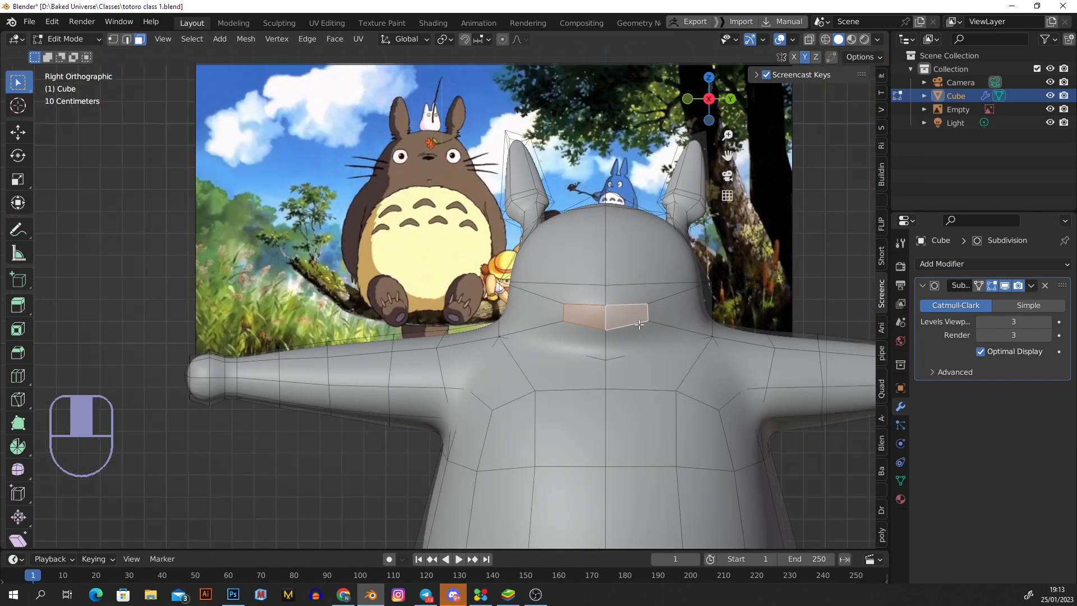
scroll(659, 312, "up", 5)
scroll(722, 318, "down", 1)
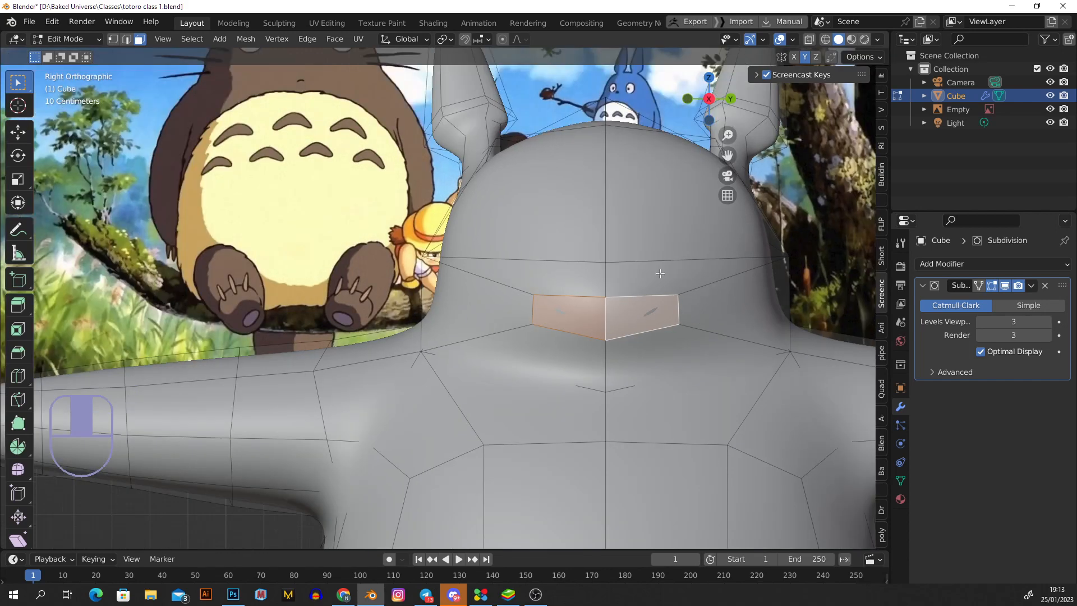
middle_click_drag(688, 367, 663, 323, "shift")
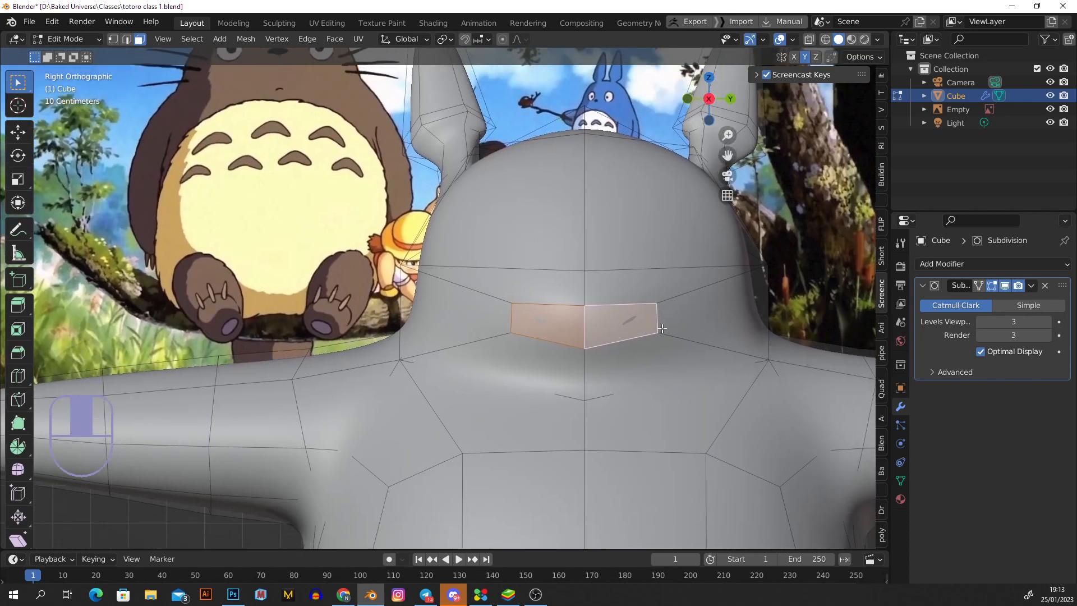
scroll(649, 315, "down", 1)
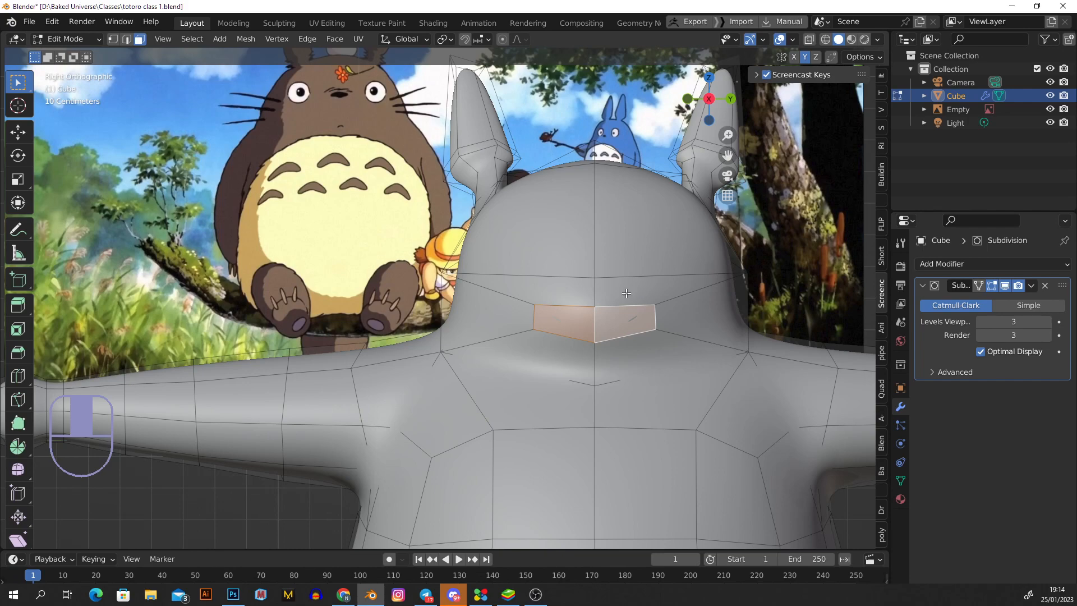
scroll(657, 315, "up", 2)
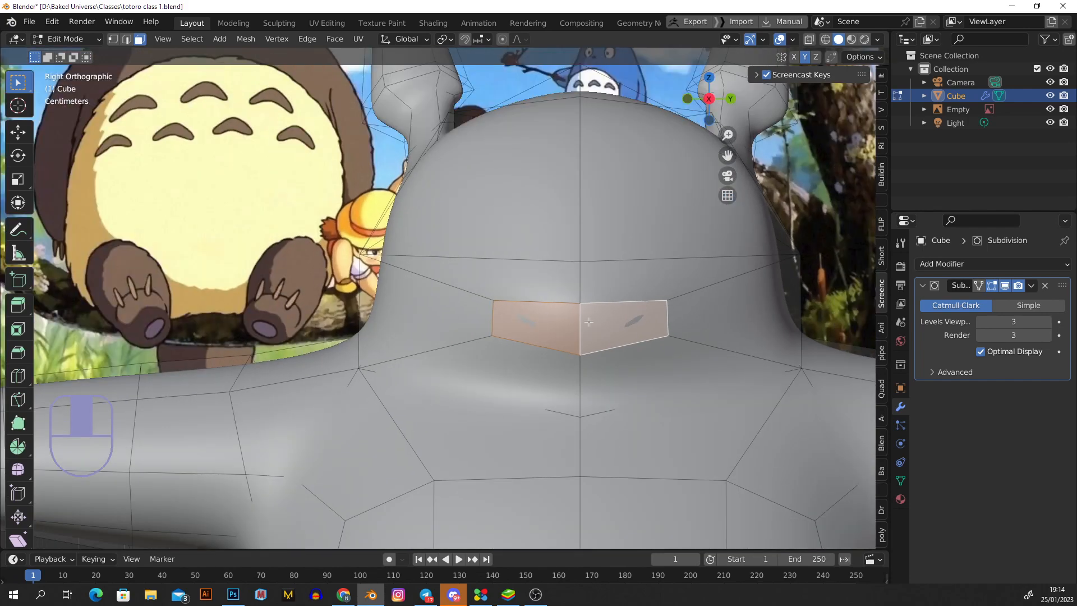
middle_click_drag(659, 321, 580, 304, "shift")
scroll(613, 303, "up", 1)
scroll(546, 302, "up", 1)
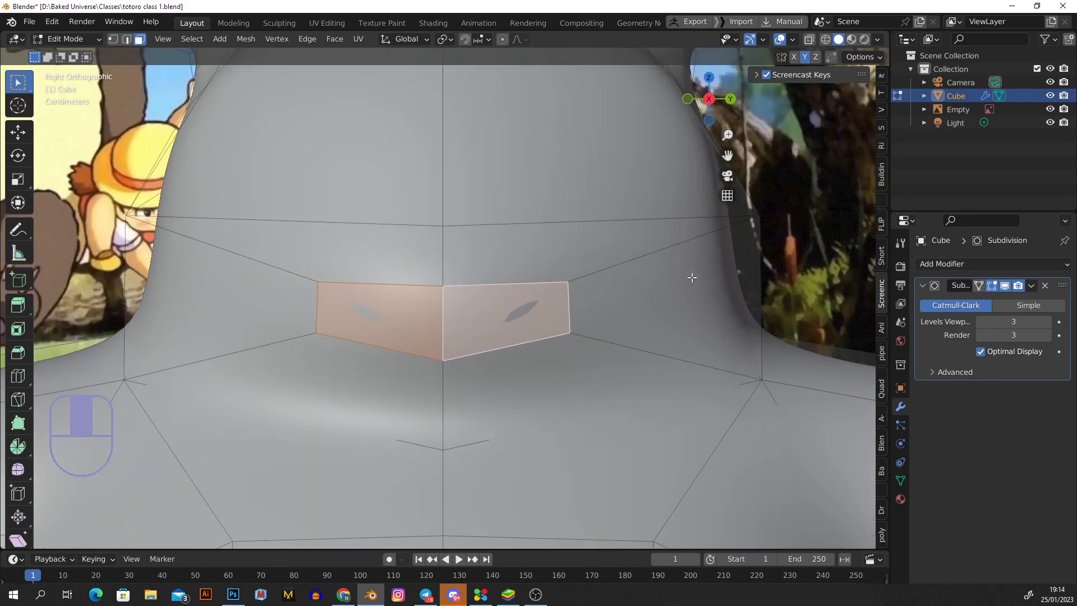
- Try insetting the two patch faces together as one region, check the result from the side and undo the inset
key("i")
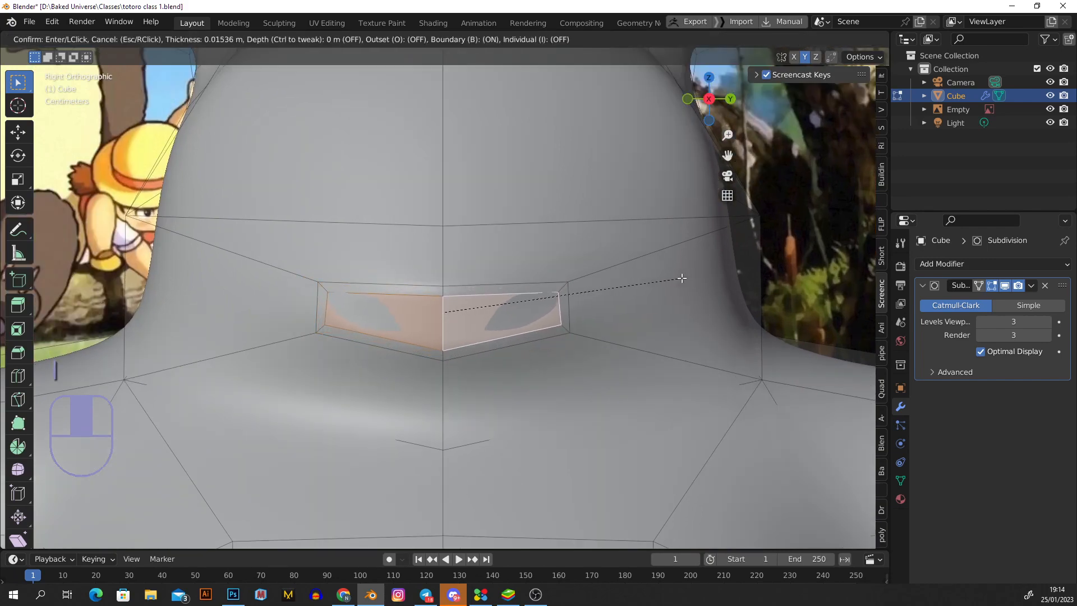
left_click(681, 278)
middle_click_drag(637, 293, 560, 303)
key("ctrl+z")
- Flatten the two patch faces by scaling them down along the global X axis
key("s")
key("x")
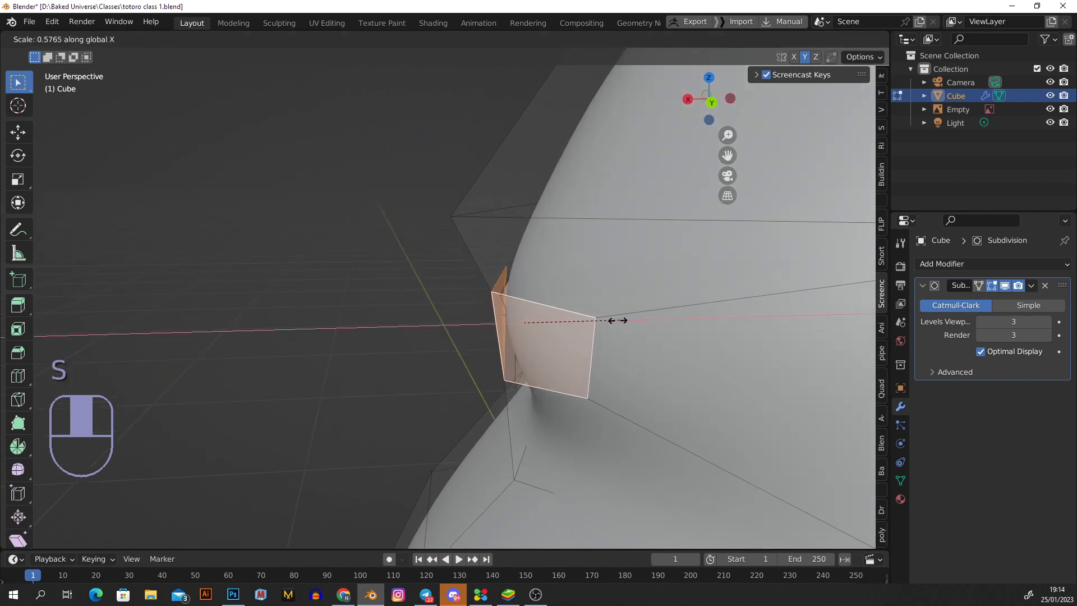
left_click(569, 318)
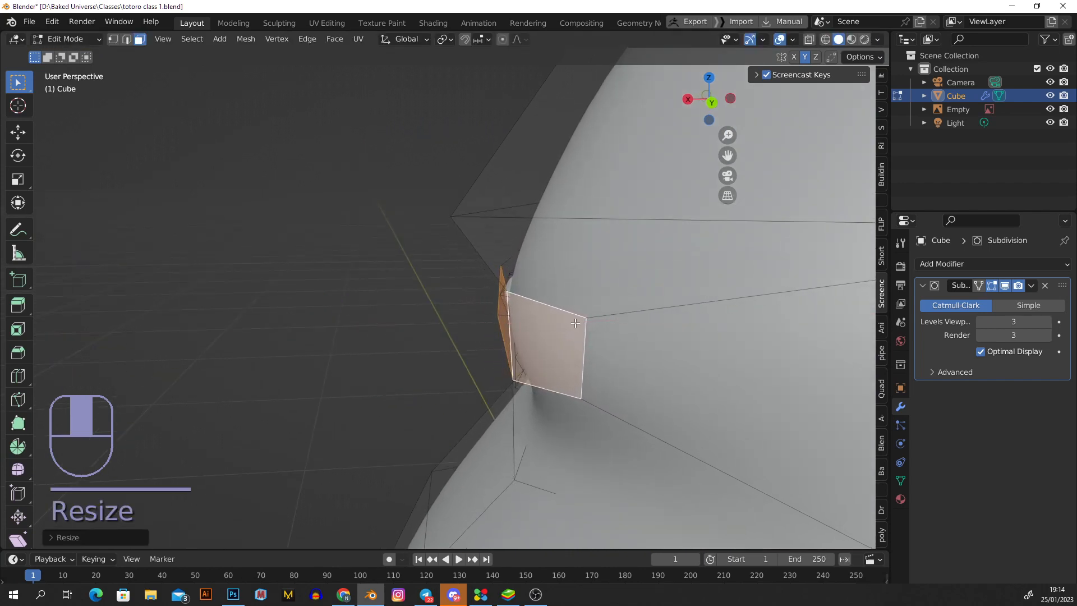
middle_click_drag(569, 318, 520, 253)
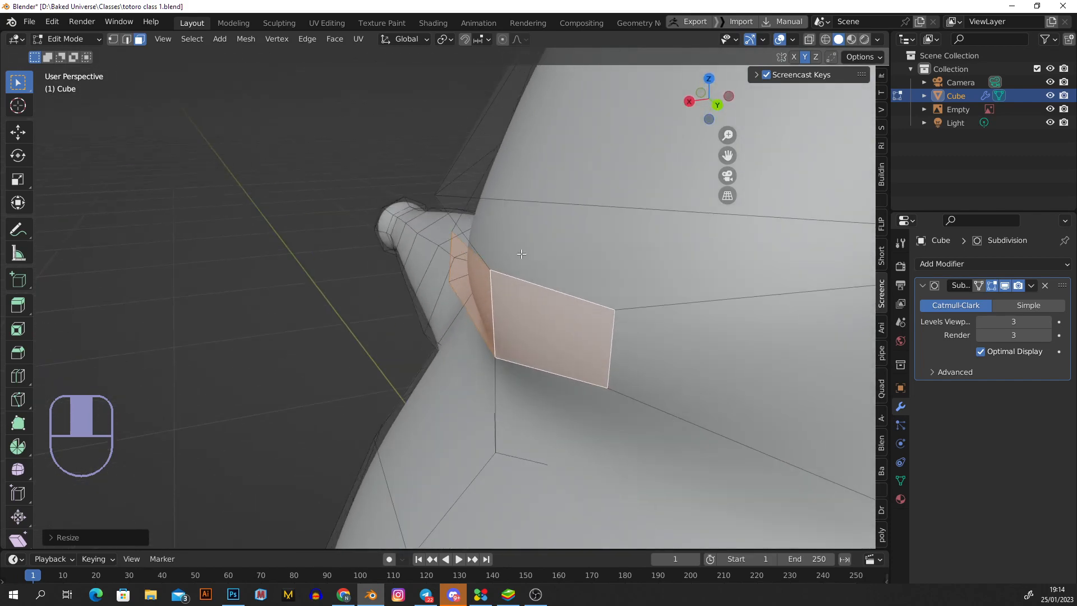
- Move the centre-line vertex above the patch back toward the head and raise it about 0.07 m along global Z
middle_click_drag(440, 191, 421, 183)
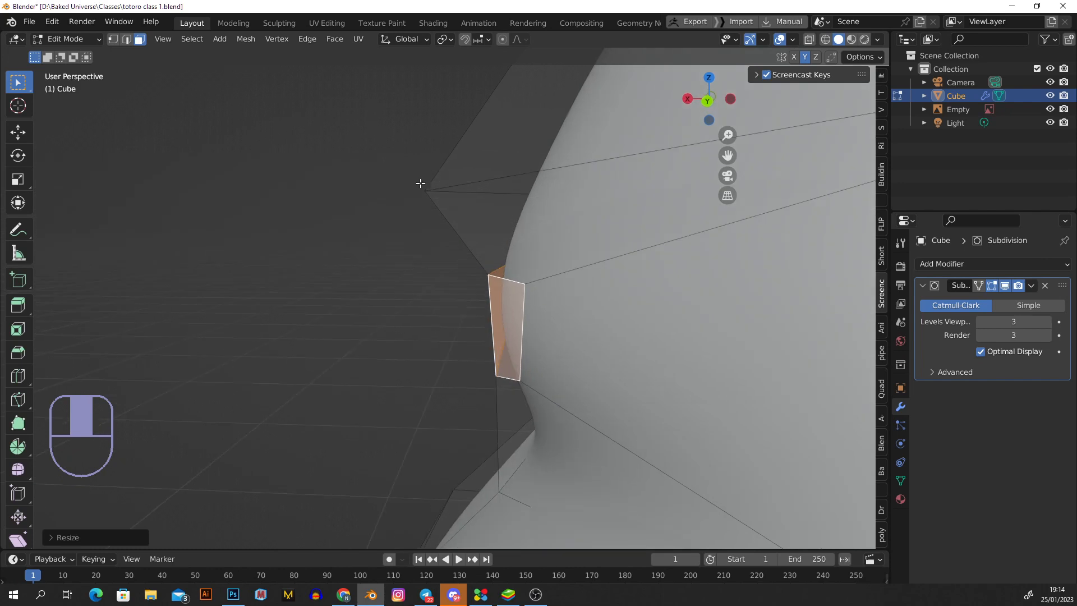
key("1")
left_click(425, 189)
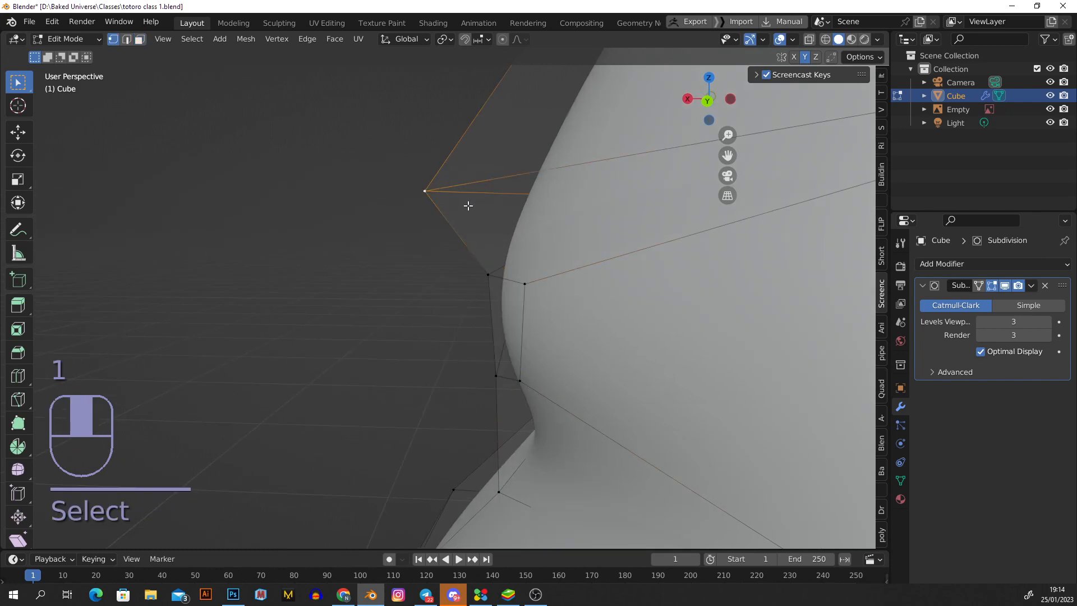
key("g")
left_click(534, 202)
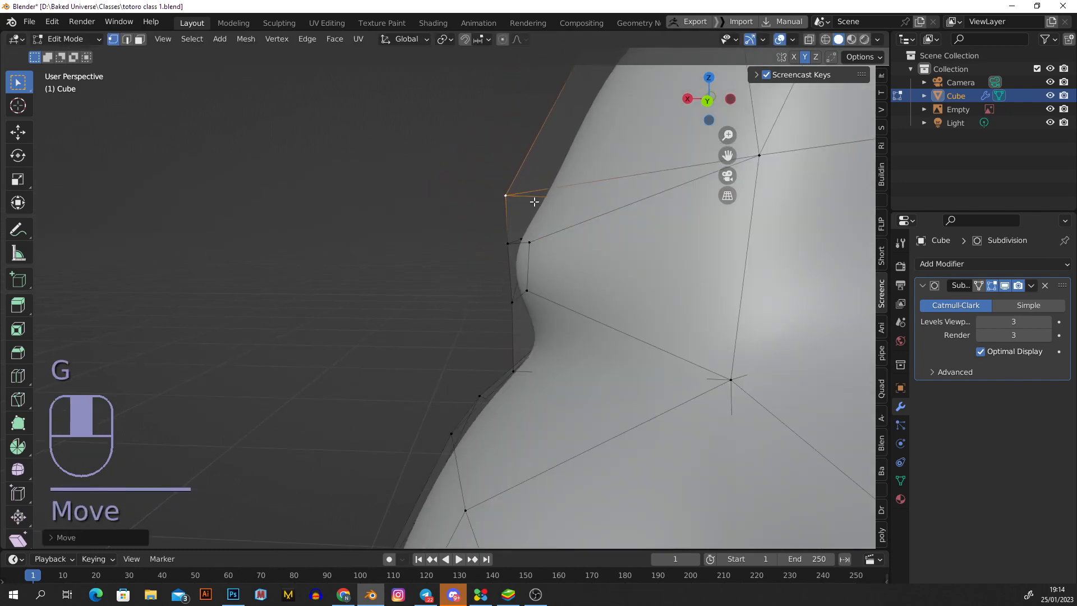
scroll(535, 205, "down", 2)
key("g")
key("z")
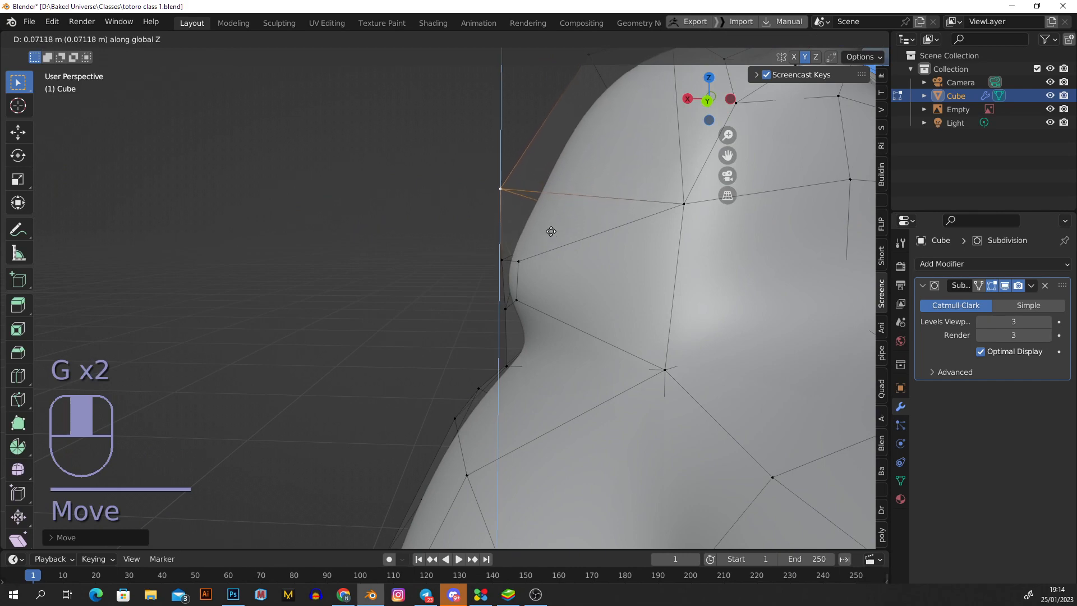
left_click(551, 231)
- Select the two patch faces on either side of the centre line and inset them together with a thin border of about 0.004 m
middle_click_drag(550, 231, 459, 258)
key("3")
left_click(439, 264)
left_click(461, 259, "shift")
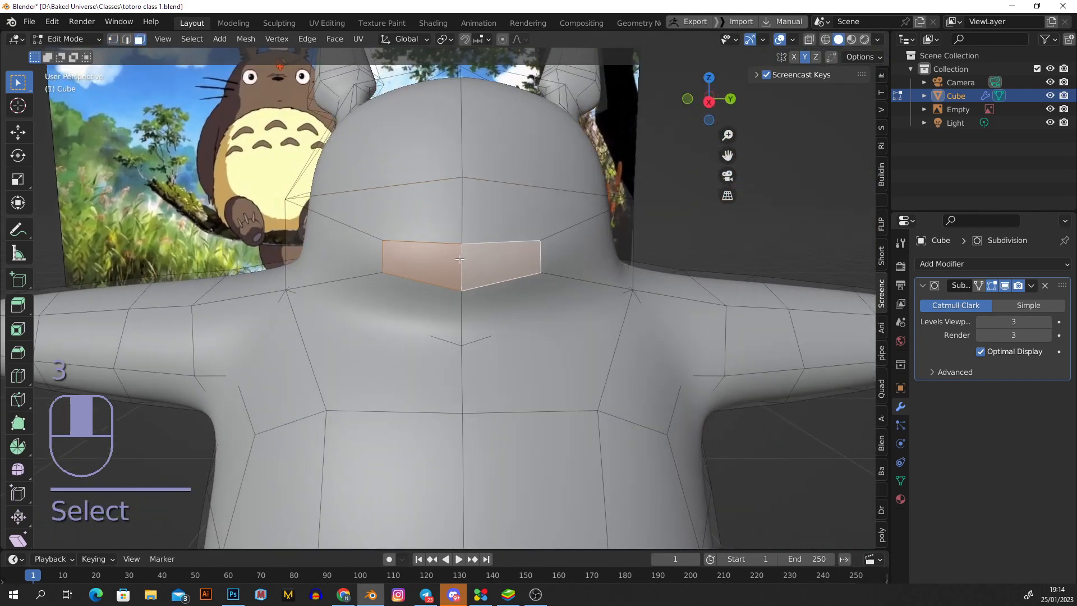
scroll(457, 249, "up", 2)
key("i")
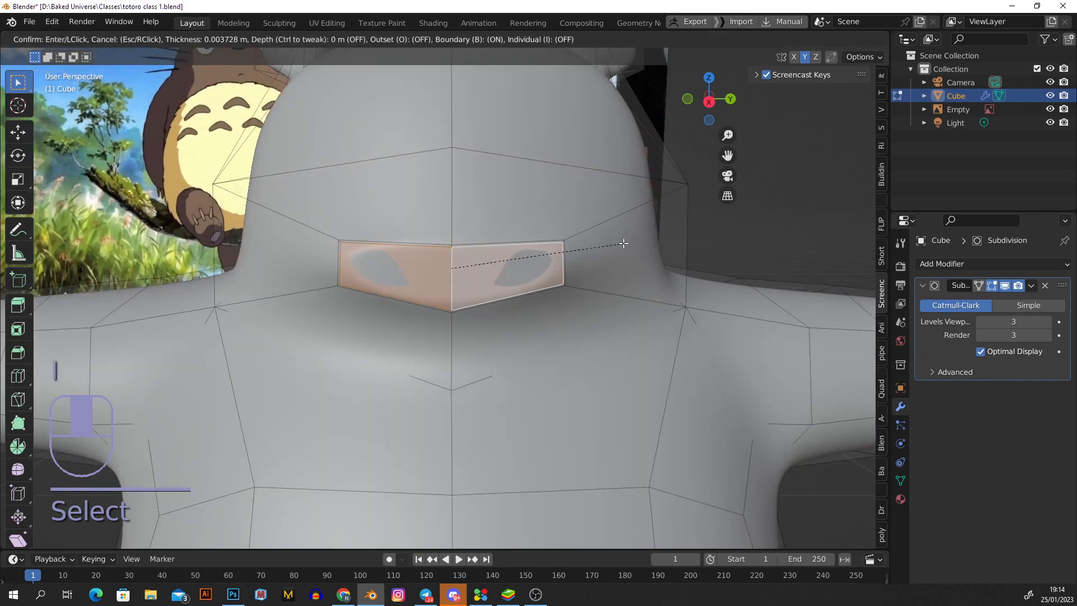
left_click(621, 243)
- Move the inset patch faces slightly forward along the global X axis
middle_click_drag(620, 243, 549, 250)
key("g")
key("y")
key("x")
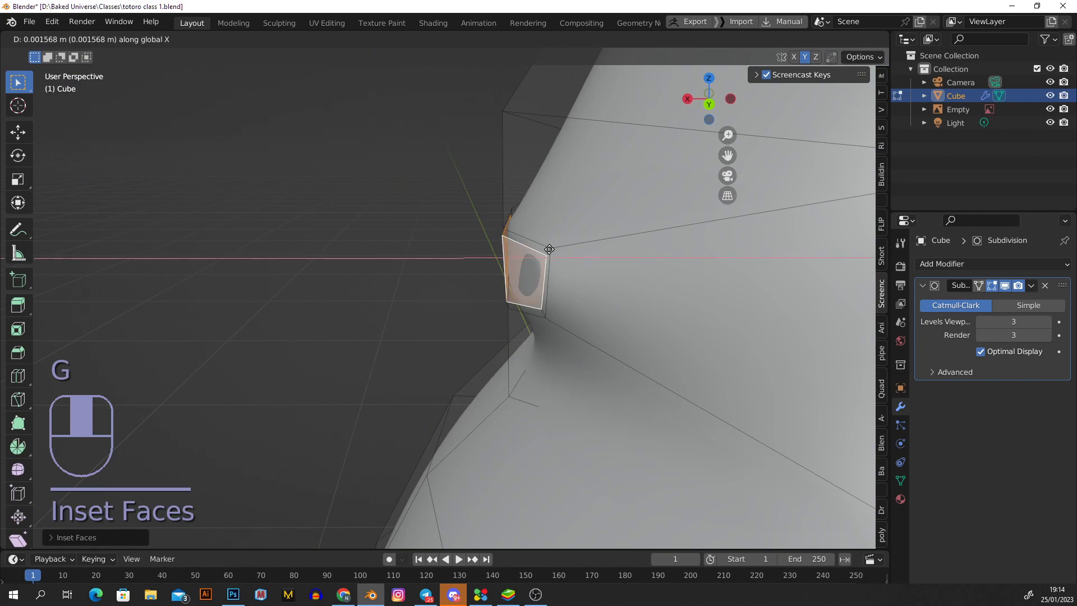
left_click(546, 249)
- Select the two thin border faces along the upper side of the inset patch and check them from the front
scroll(505, 224, "up", 5)
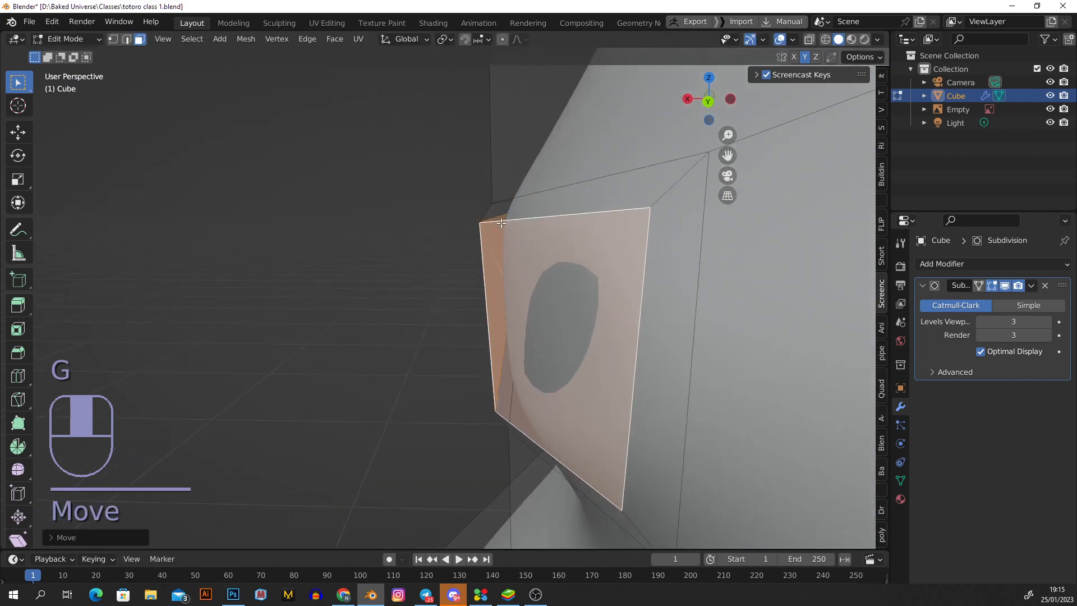
middle_click_drag(484, 209, 588, 220)
left_click(547, 216)
left_click(443, 207, "shift")
scroll(490, 215, "down", 4)
middle_click_drag(493, 214, 560, 210)
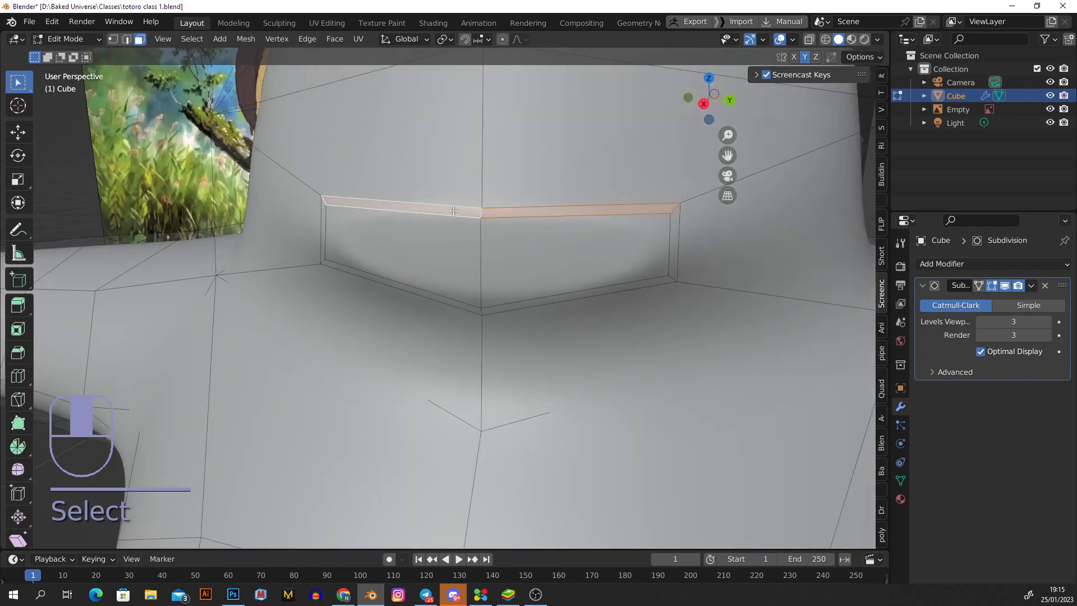
- Select the two inner mouth faces and inset them together twice with thin borders, the second about 0.004 m thick
middle_click_drag(453, 211, 594, 260)
scroll(601, 224, "down", 2)
left_click(610, 252)
left_click(546, 247, "shift")
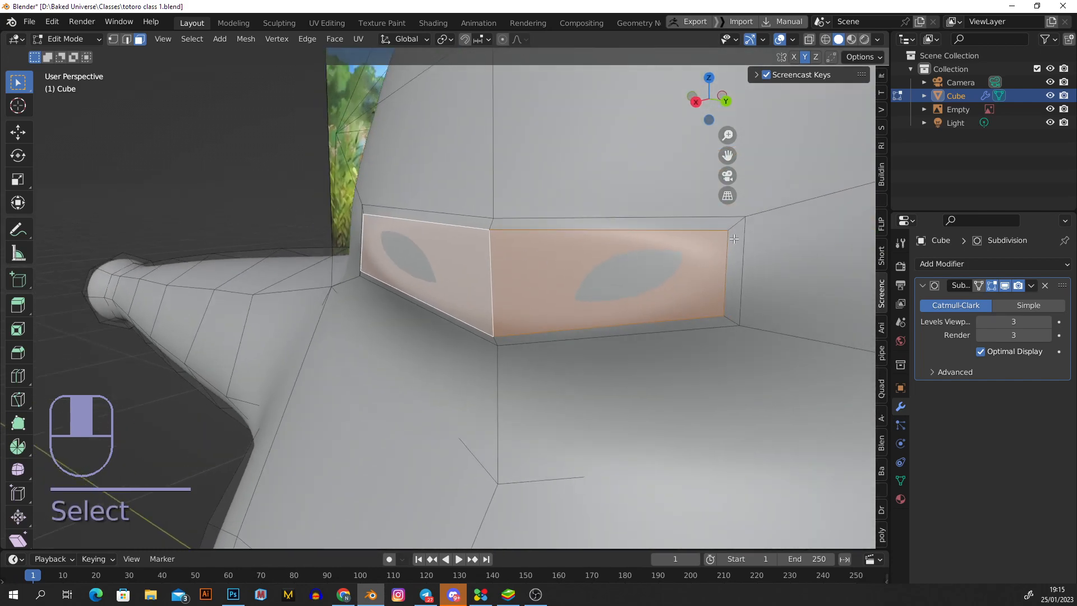
key("i")
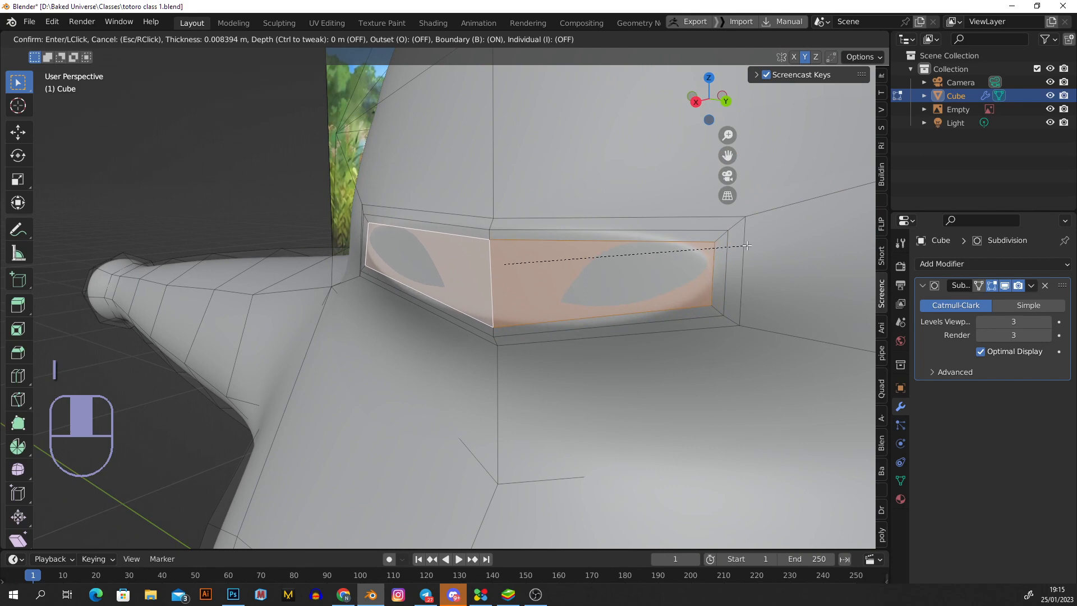
left_click(728, 241)
middle_click_drag(729, 241, 639, 244)
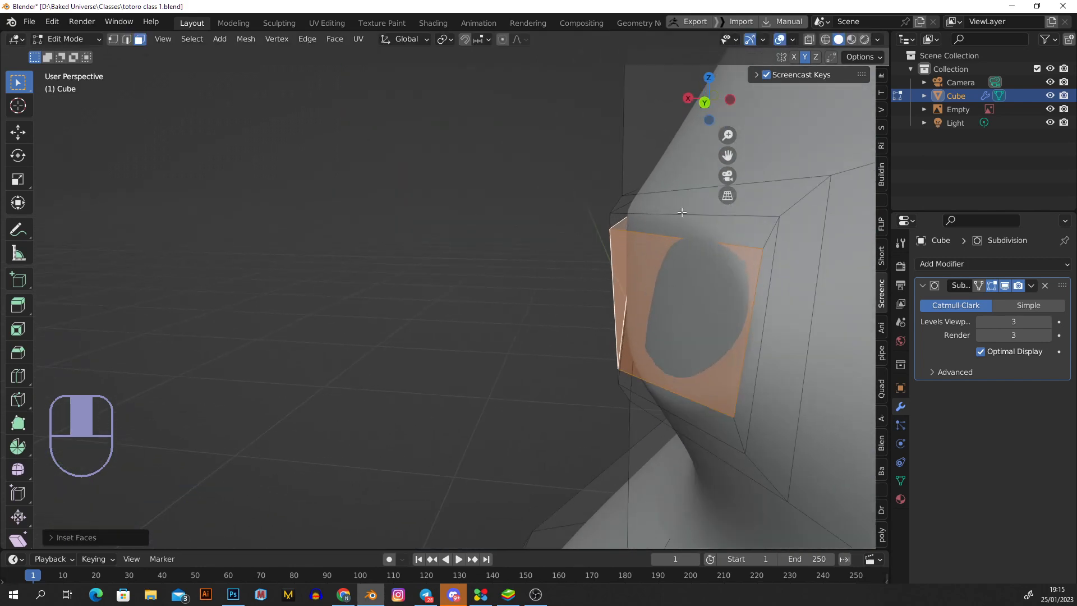
key("i")
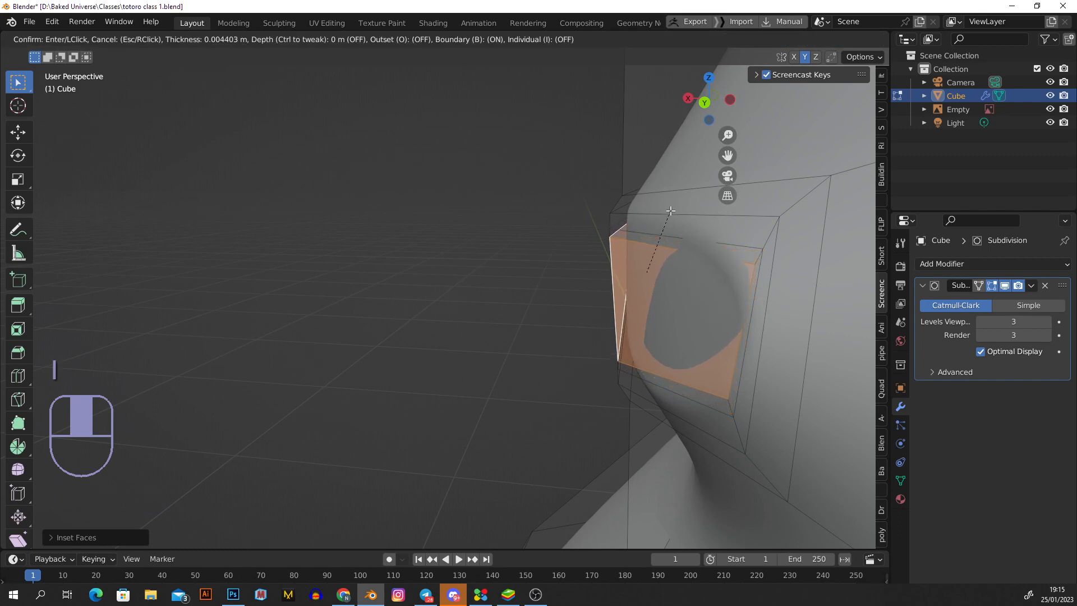
left_click(670, 211)
- Move the innermost mouth faces slightly inward into the head along the global X axis
middle_click_drag(670, 211, 657, 227)
key("g")
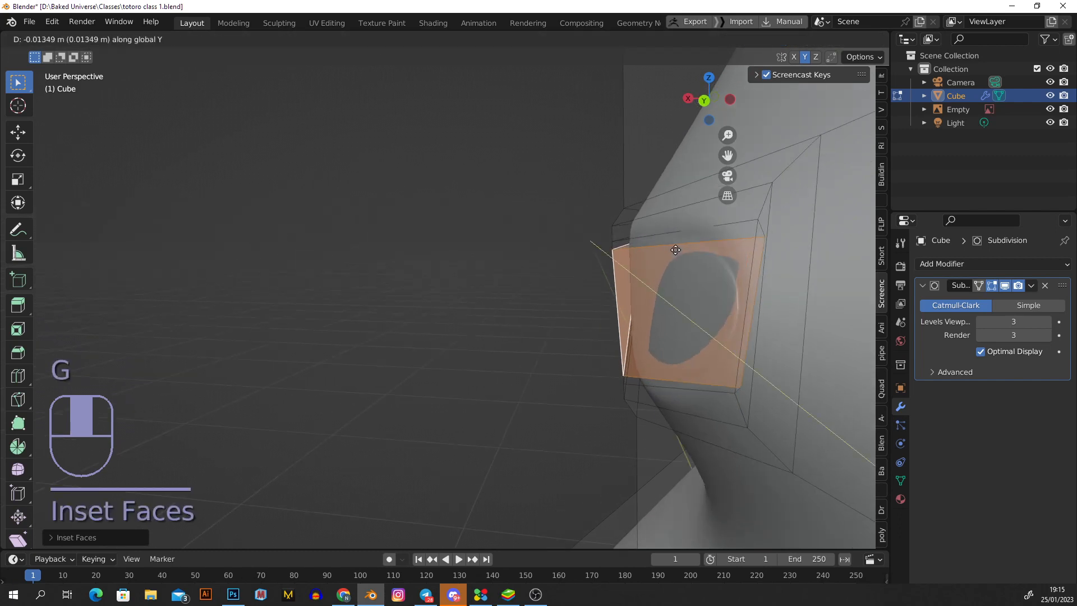
key("x")
left_click(681, 247)
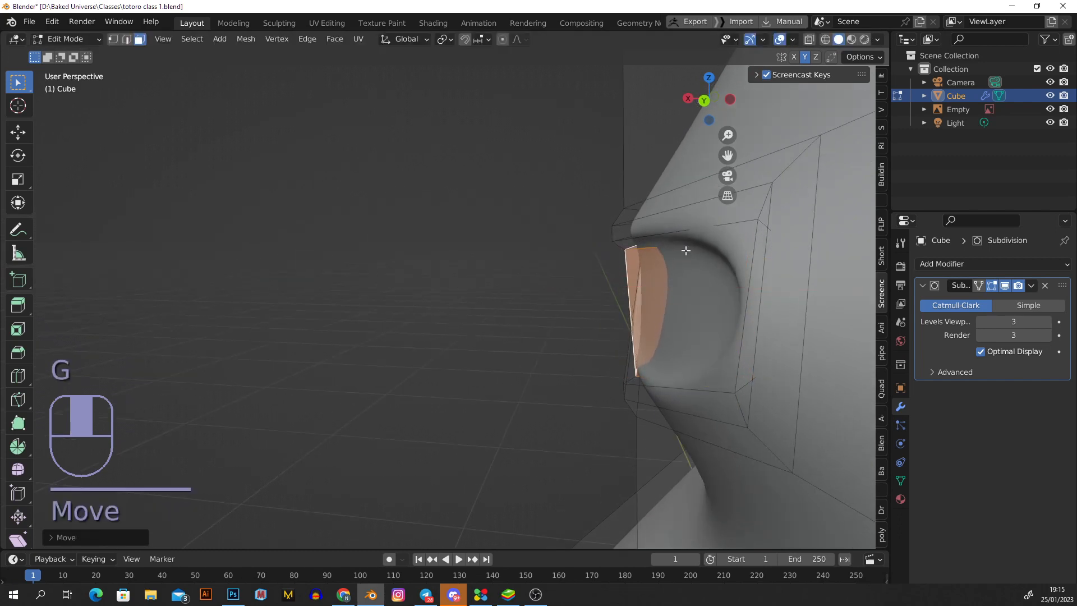
- Extrude the innermost mouth faces about 0.012 m into the head along the global X axis
middle_click_drag(682, 241, 619, 246)
key("e")
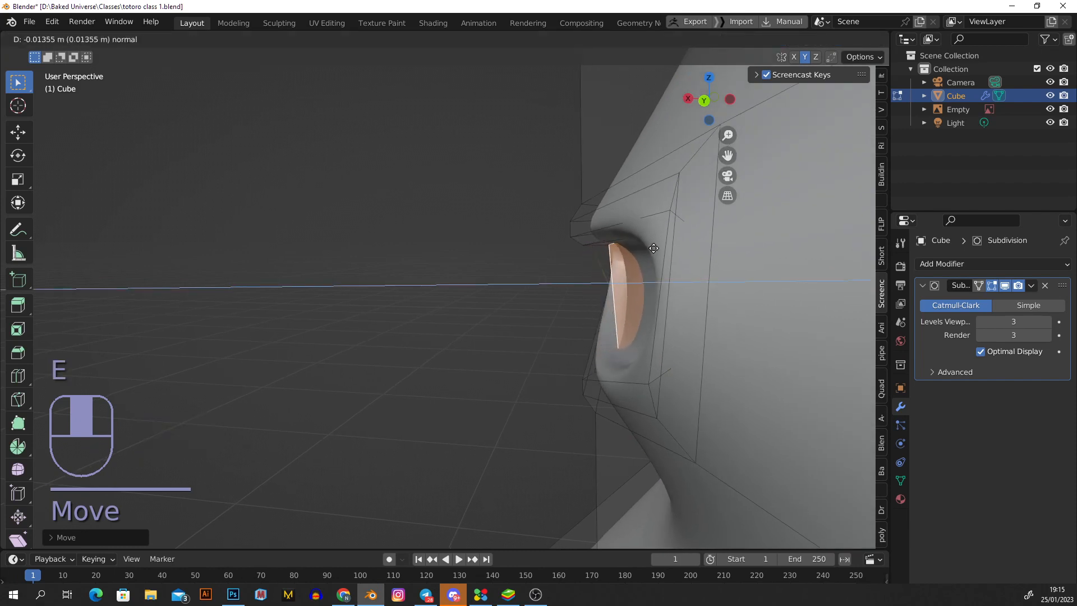
middle_click(651, 249)
middle_click(650, 248)
middle_click(644, 248)
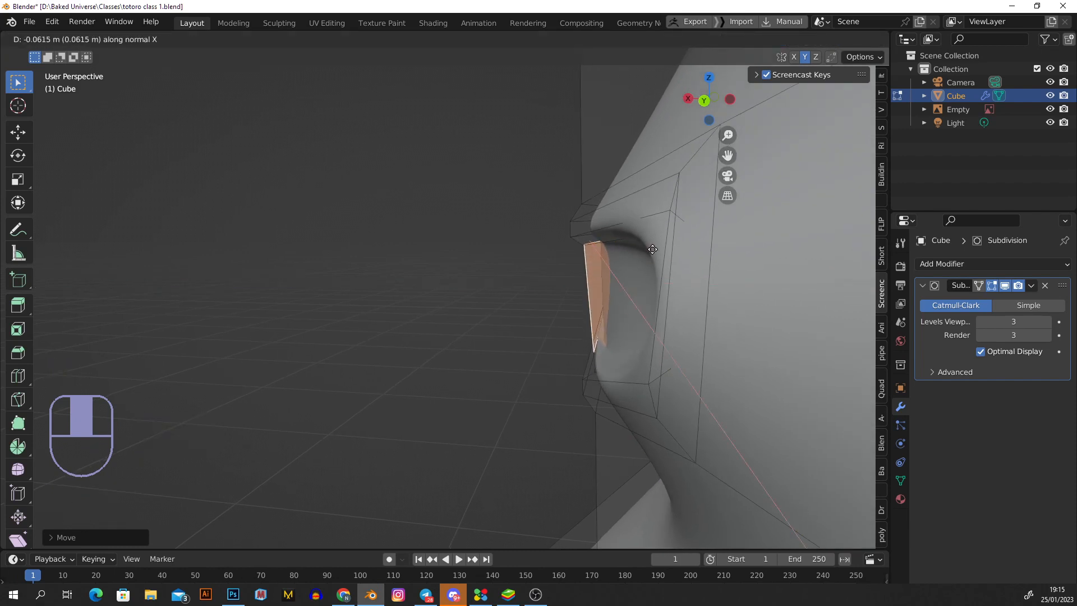
middle_click(645, 248)
middle_click(645, 249)
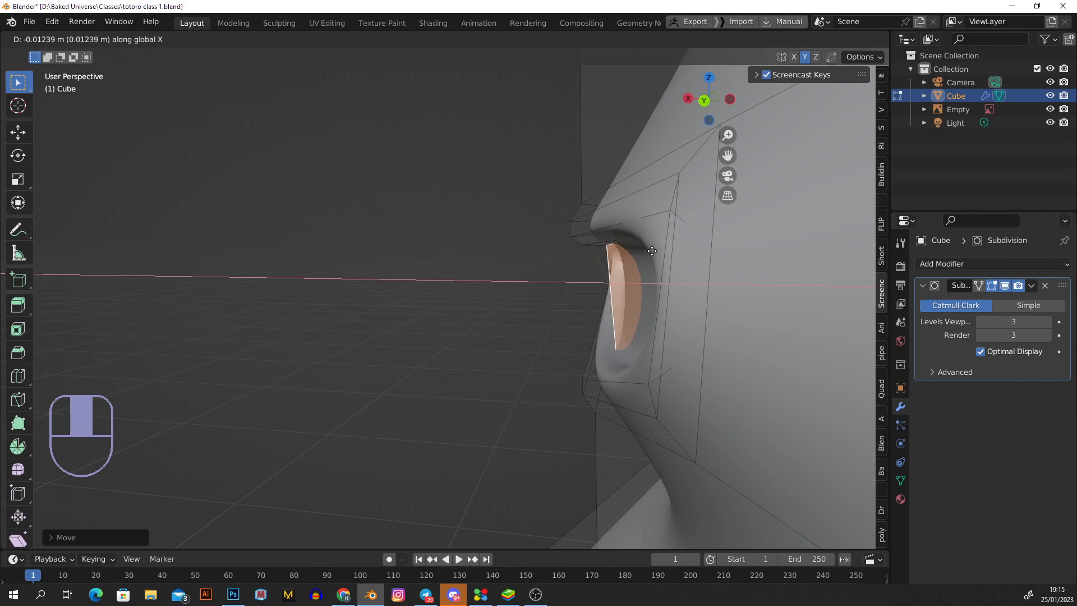
left_click(653, 251)
- Extrude the mouth faces about 0.057 m deeper into the head along the global X axis
middle_click_drag(610, 246, 512, 250)
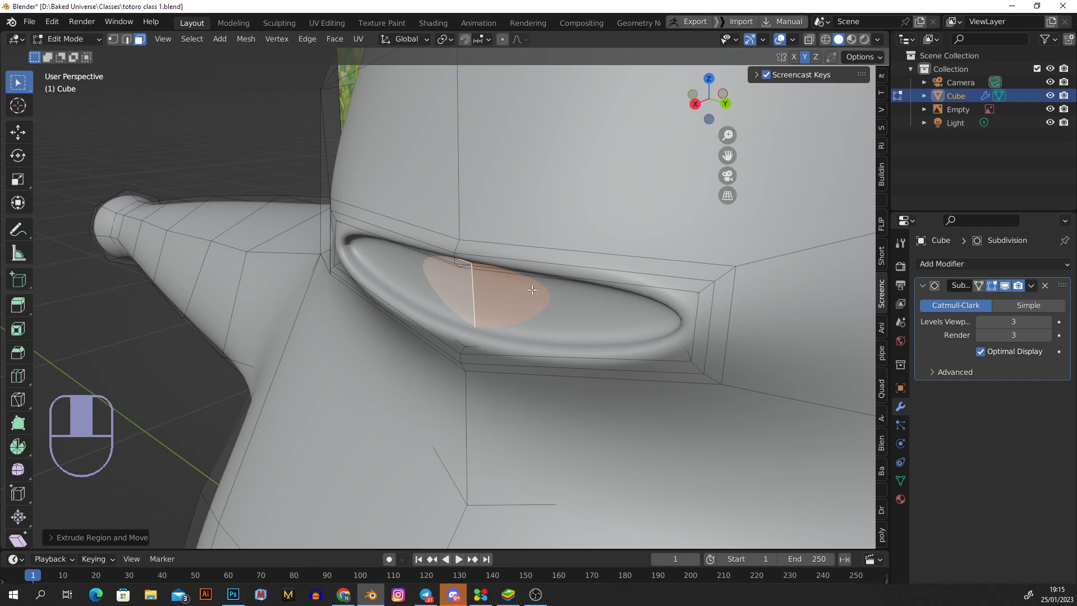
middle_click_drag(532, 289, 554, 280)
key("e")
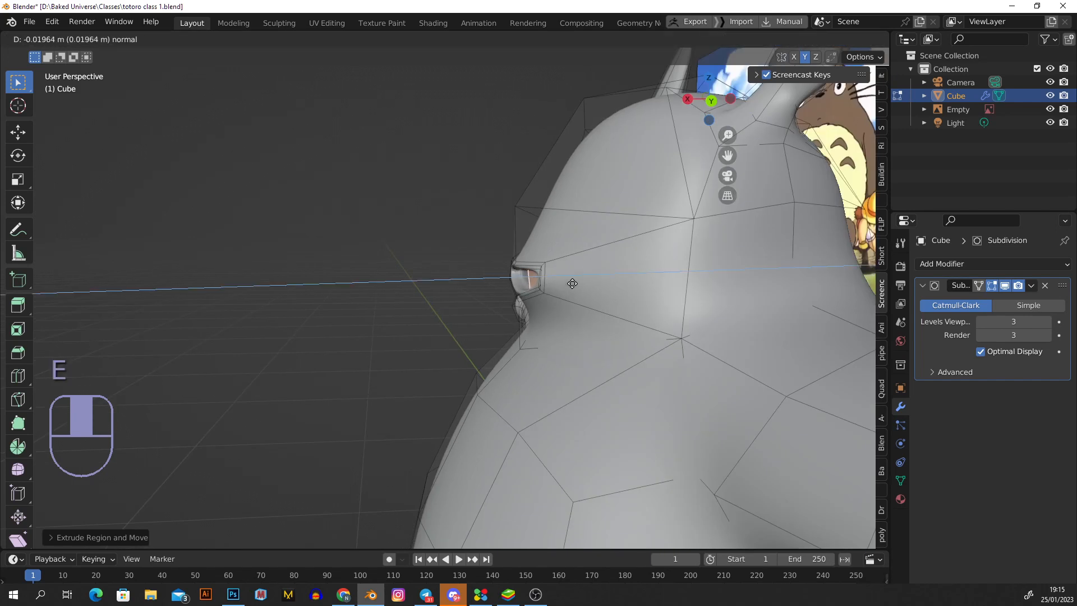
key("x")
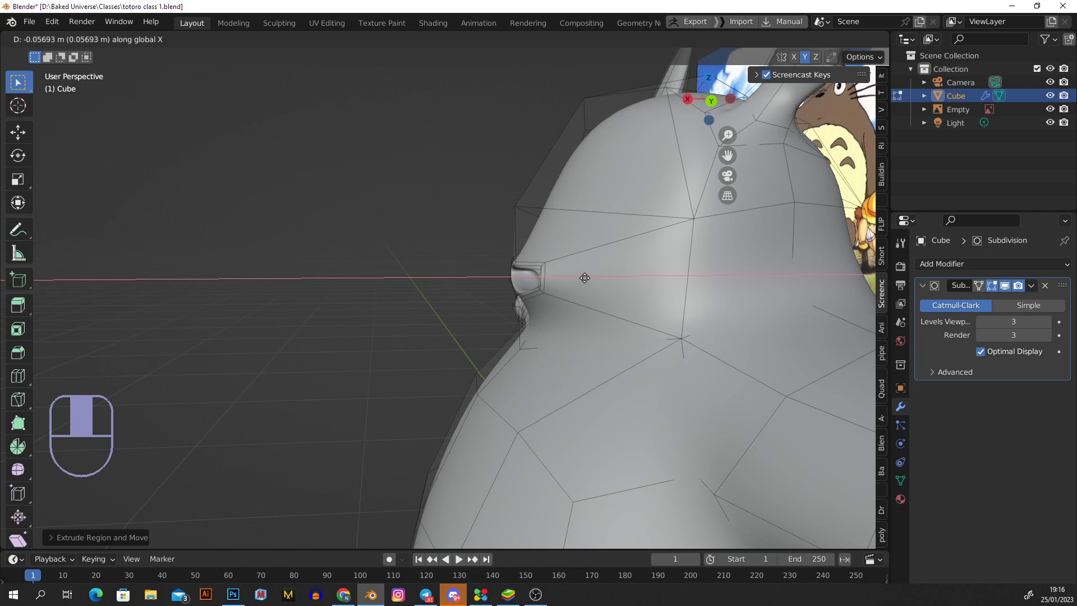
left_click(584, 278)
- In the back orthographic view with X-ray enabled, flatten the extruded mouth faces by scaling them to 0 along X
middle_click_drag(584, 277, 667, 319)
scroll(628, 277, "up", 3)
scroll(654, 273, "down", 4)
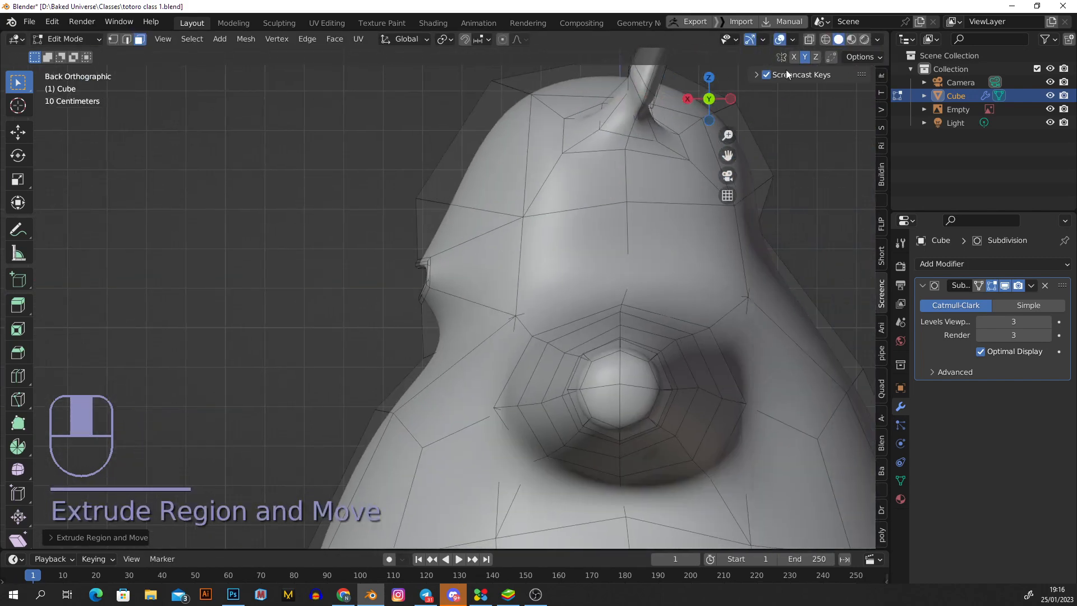
left_click(809, 39)
middle_click_drag(505, 253, 381, 193, "shift")
scroll(428, 204, "up", 2)
scroll(441, 186, "down", 1)
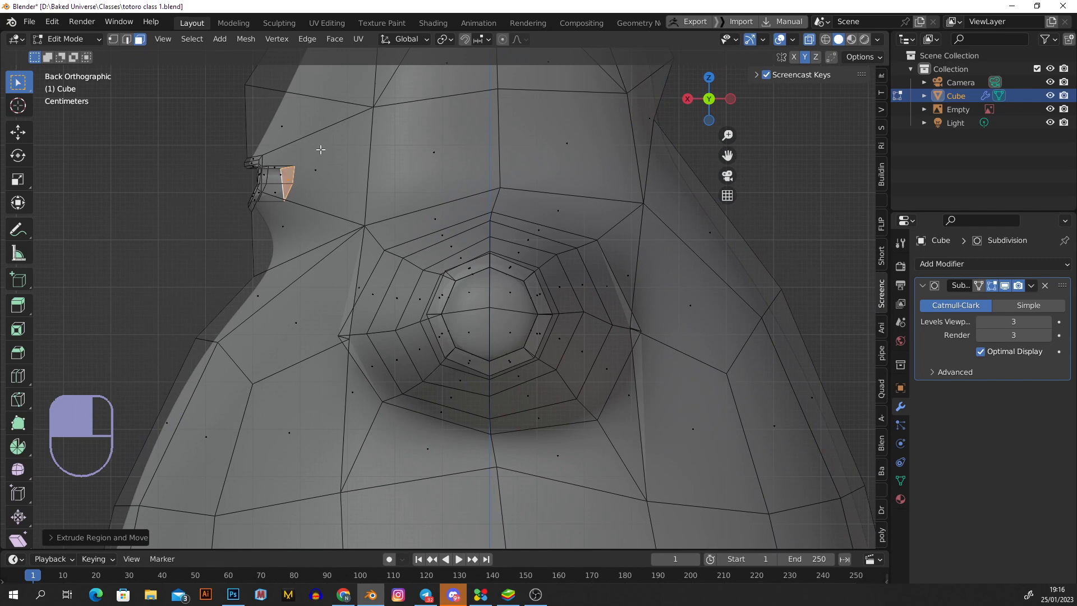
scroll(336, 161, "up", 2)
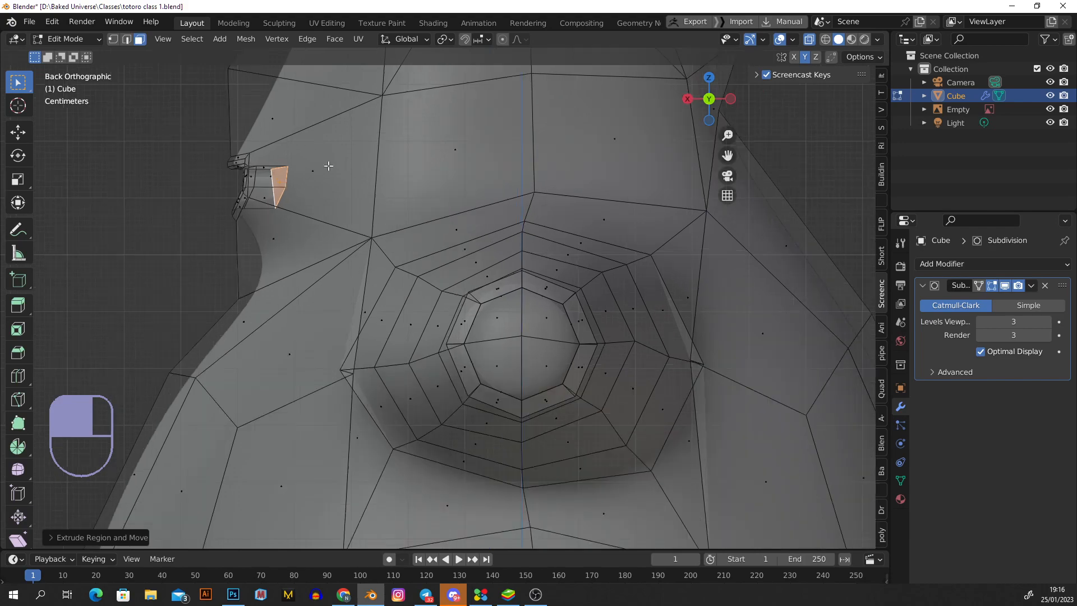
key("s")
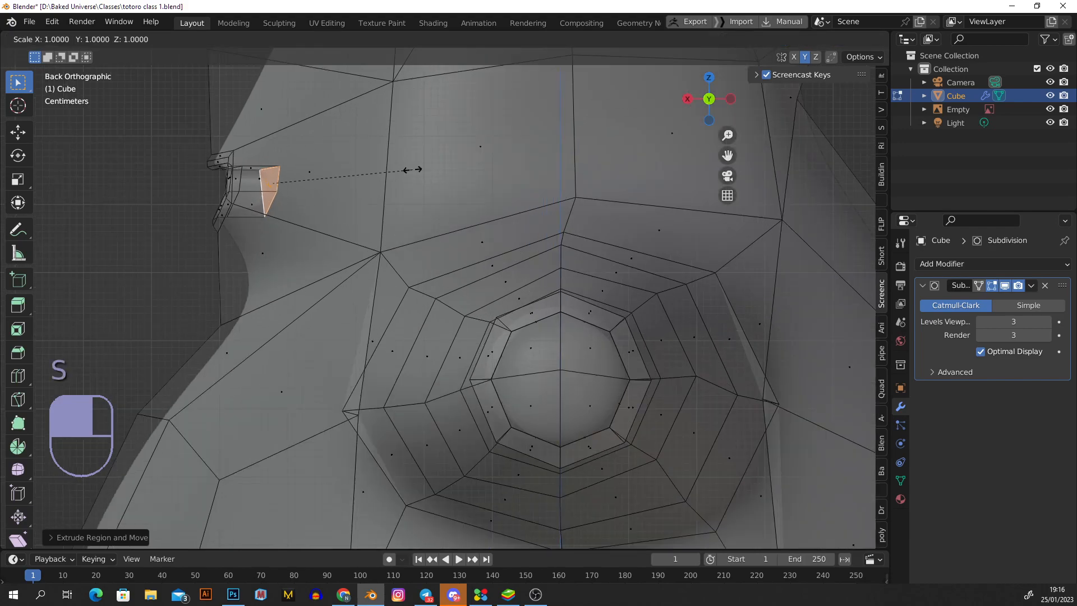
key("x")
key("0")
left_click(412, 170)
- Extrude the flattened mouth faces about 0.038 m further inward and enlarge them along the global Z axis
middle_click_drag(304, 187, 314, 209)
scroll(306, 188, "down", 4)
scroll(314, 208, "up", 4)
key("e")
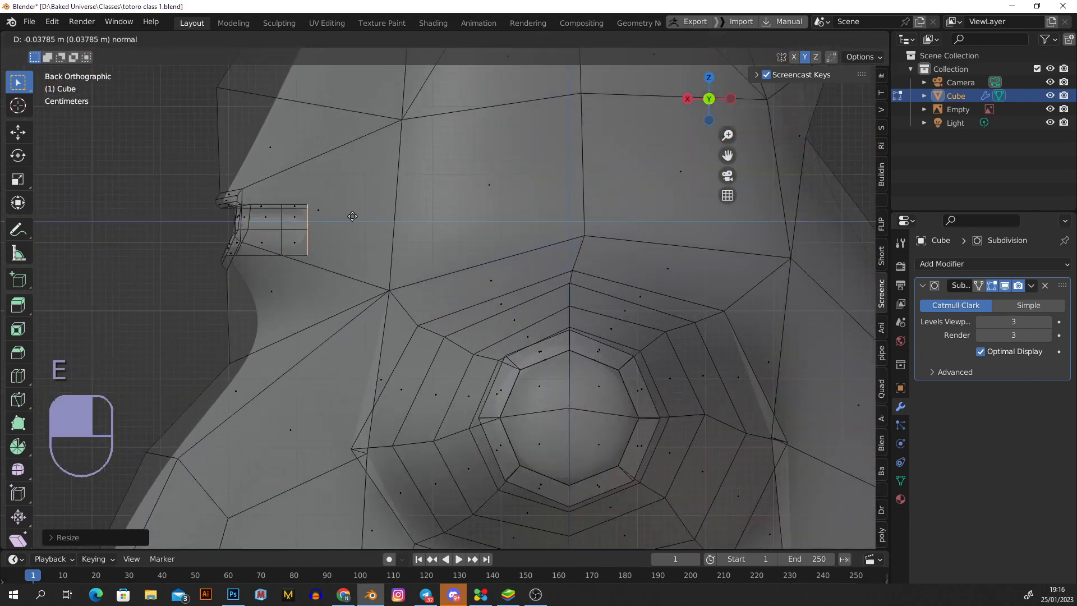
left_click(354, 218)
key("s")
key("z")
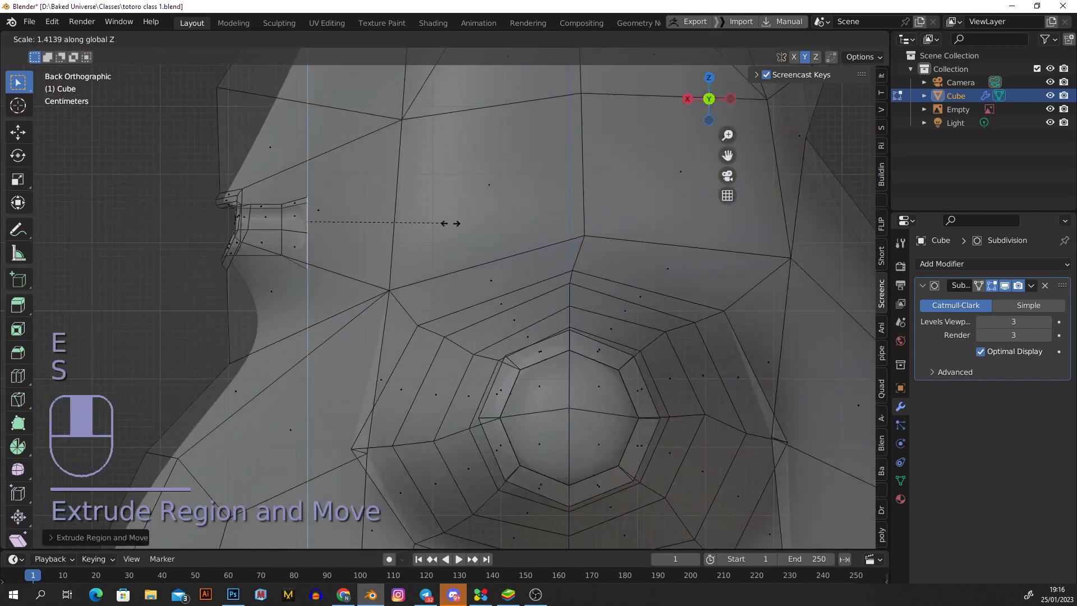
left_click(508, 231)
- Extrude the enlarged end faces another short section into the head and scale them up further along Z
key("e")
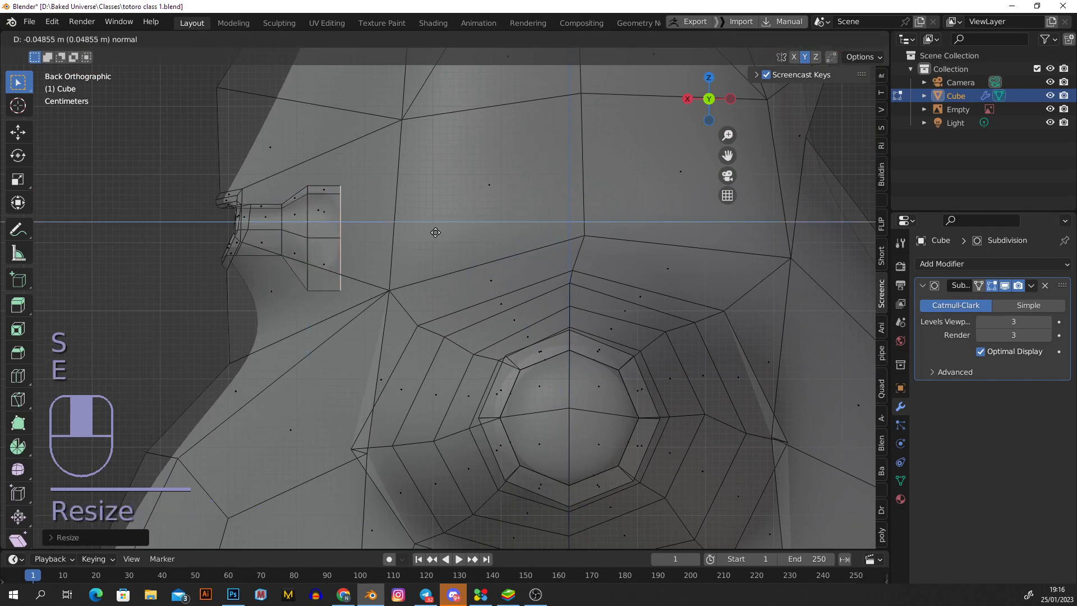
left_click(434, 233)
key("s")
key("z")
left_click(494, 229)
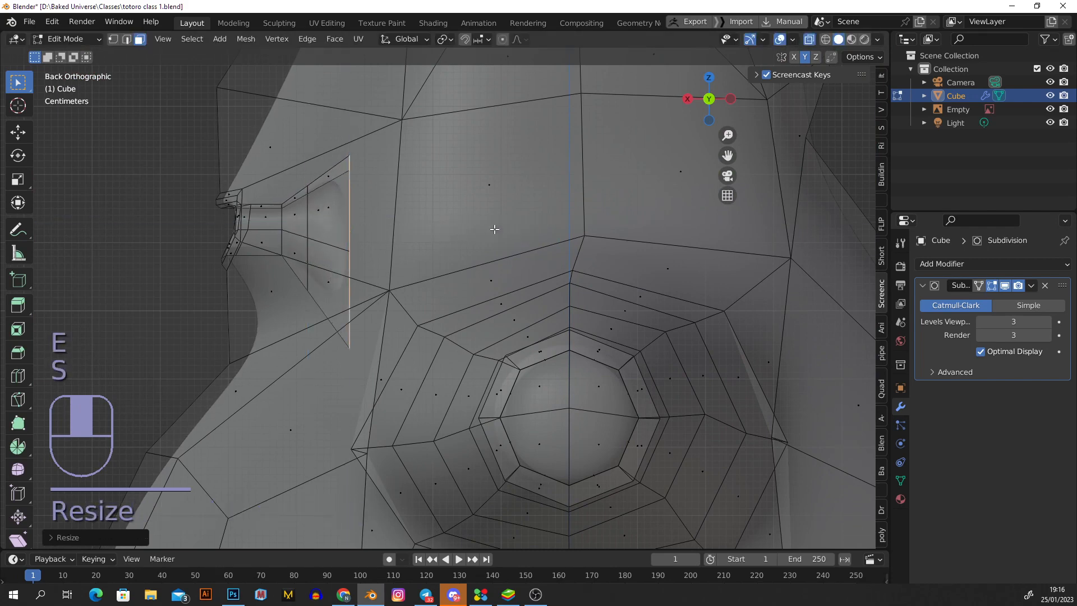
- Extrude the tall end faces about 0.14 m deeper to form the main mouth cavity
middle_click_drag(369, 238, 345, 227, "shift")
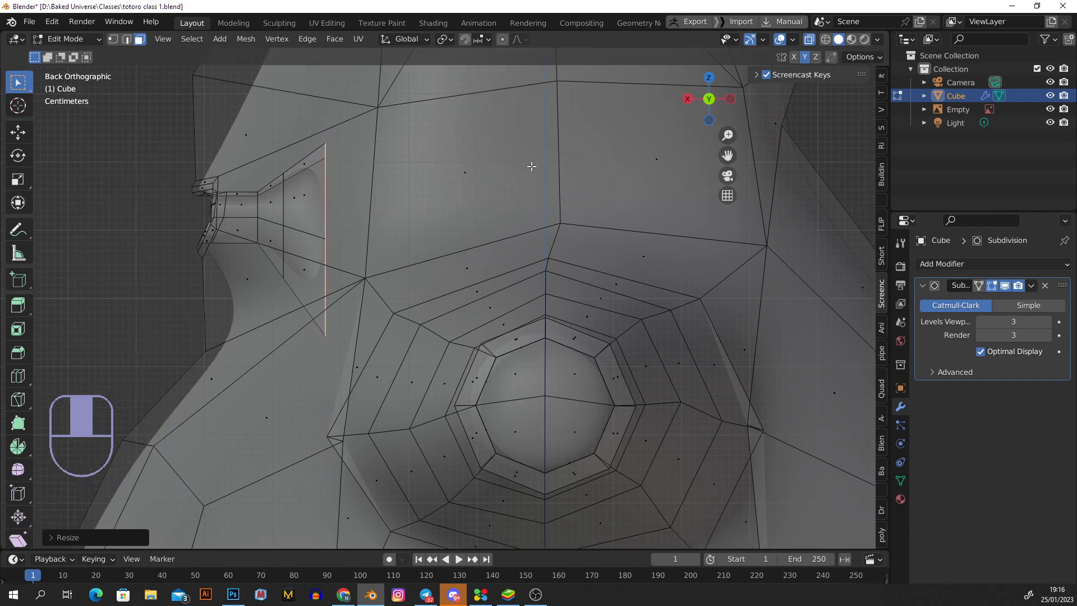
scroll(245, 180, "up", 3)
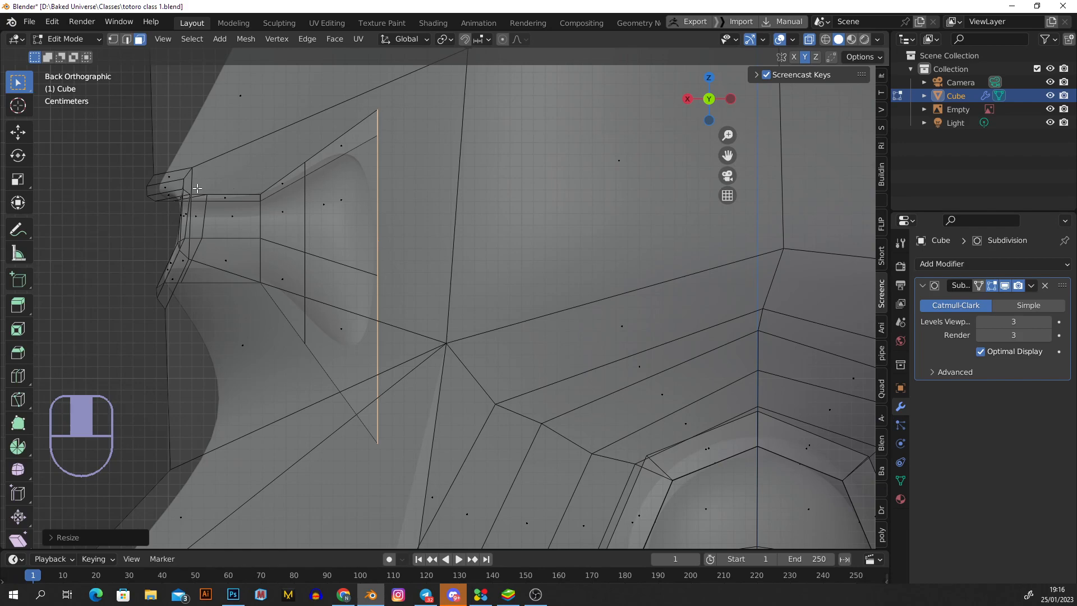
scroll(330, 170, "down", 1)
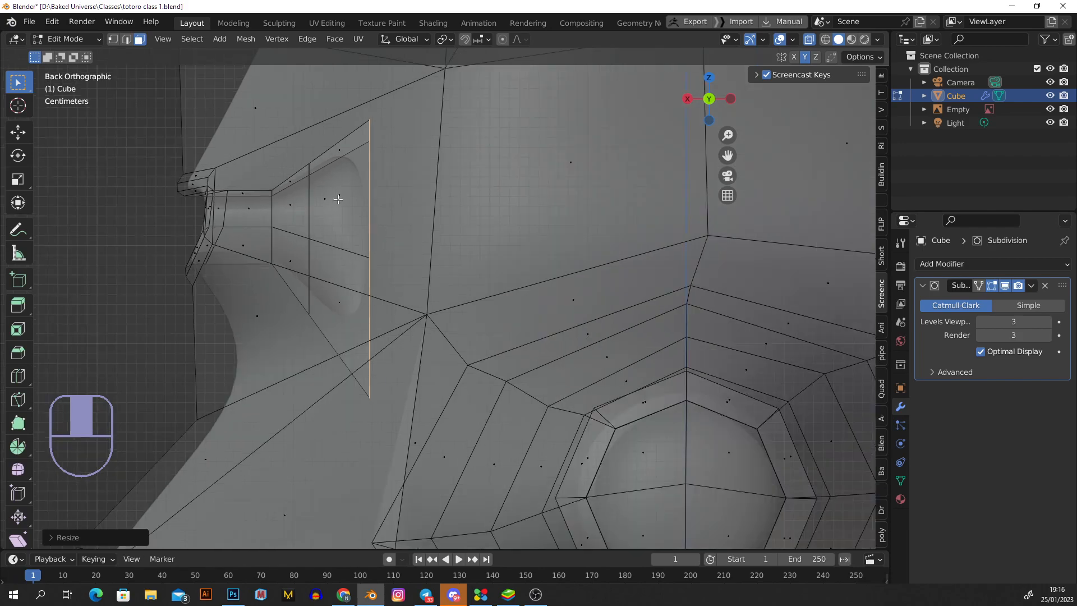
middle_click_drag(250, 193, 348, 232)
scroll(408, 196, "down", 2)
key("e")
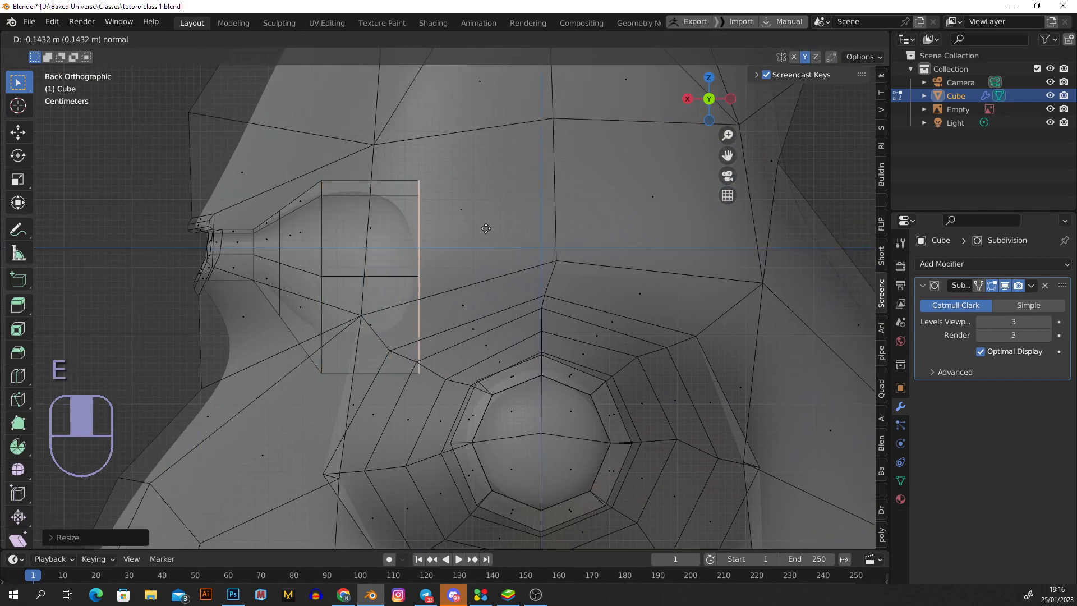
left_click(489, 227)
- Extrude the cavity end to two points curving down toward the throat, then scale the end faces to roughly a quarter
scroll(489, 227, "down", 2)
middle_click_drag(511, 282, 303, 238, "shift")
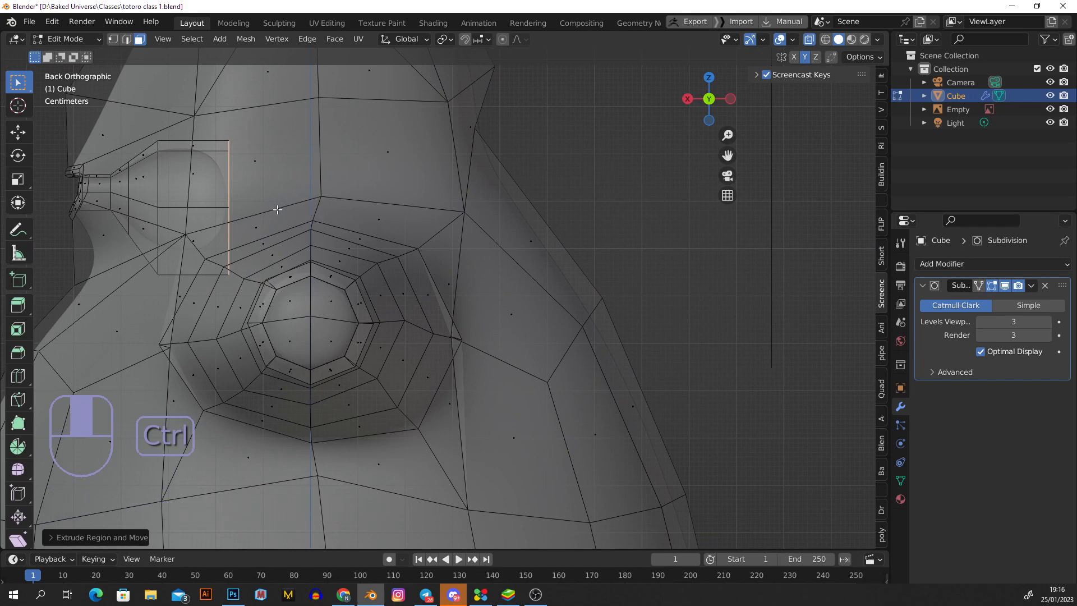
right_click(318, 235, "ctrl")
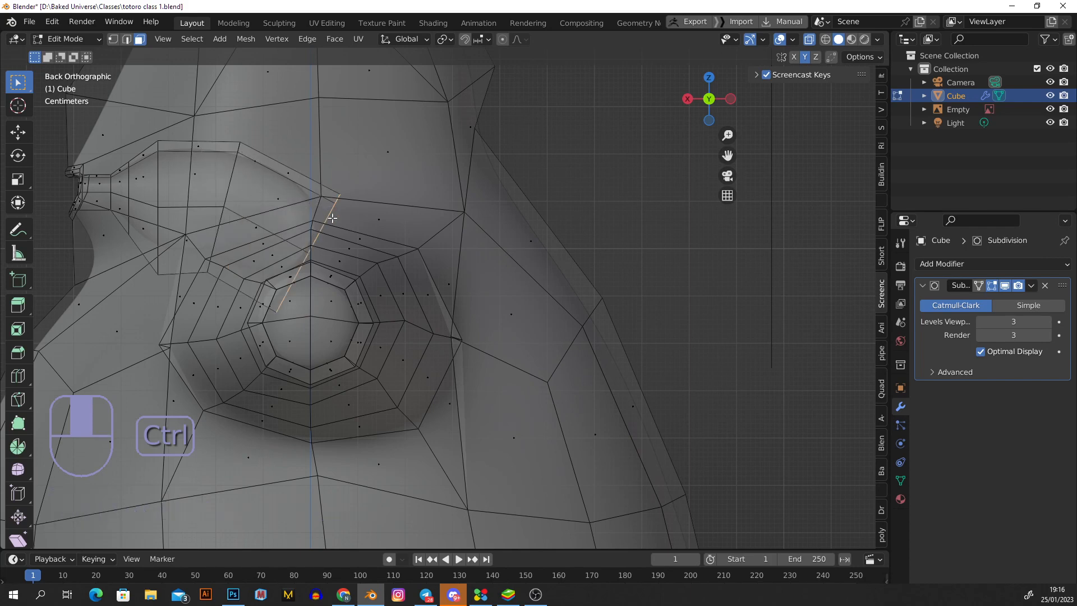
middle_click_drag(331, 239, 375, 192, "shift")
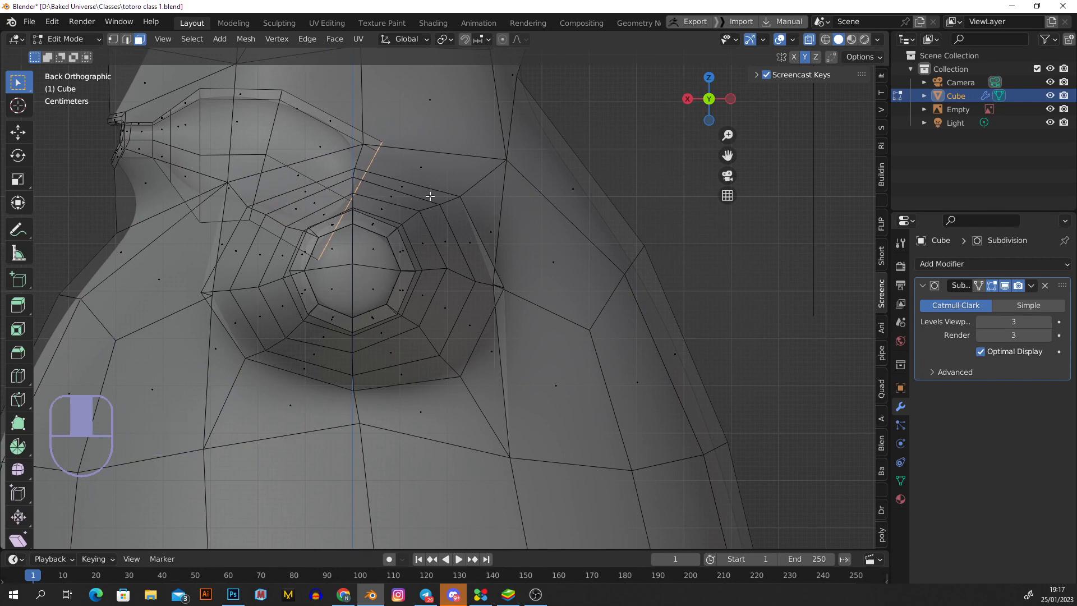
key("ctrl")
right_click(391, 228, "ctrl")
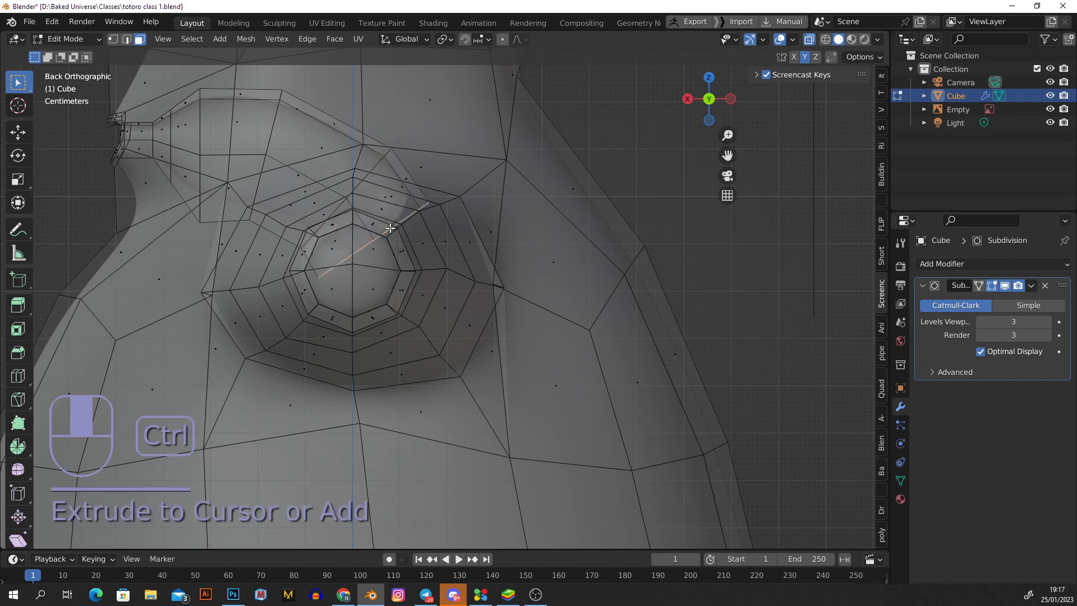
key("s")
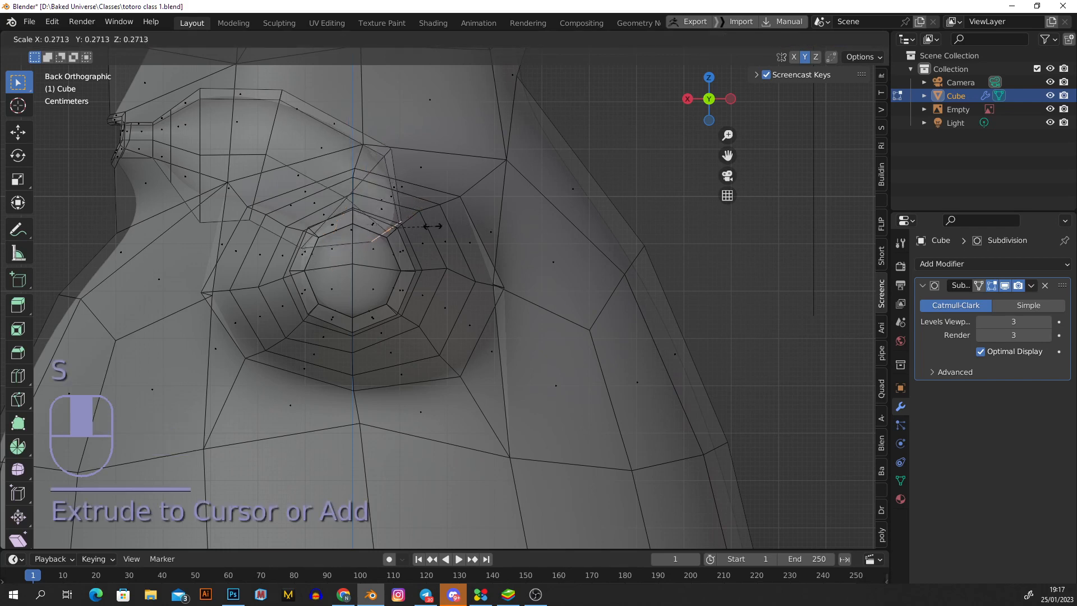
left_click(429, 241)
- Extend the narrow throat downward with two more extrusions to points below its end
scroll(414, 253, "down", 2)
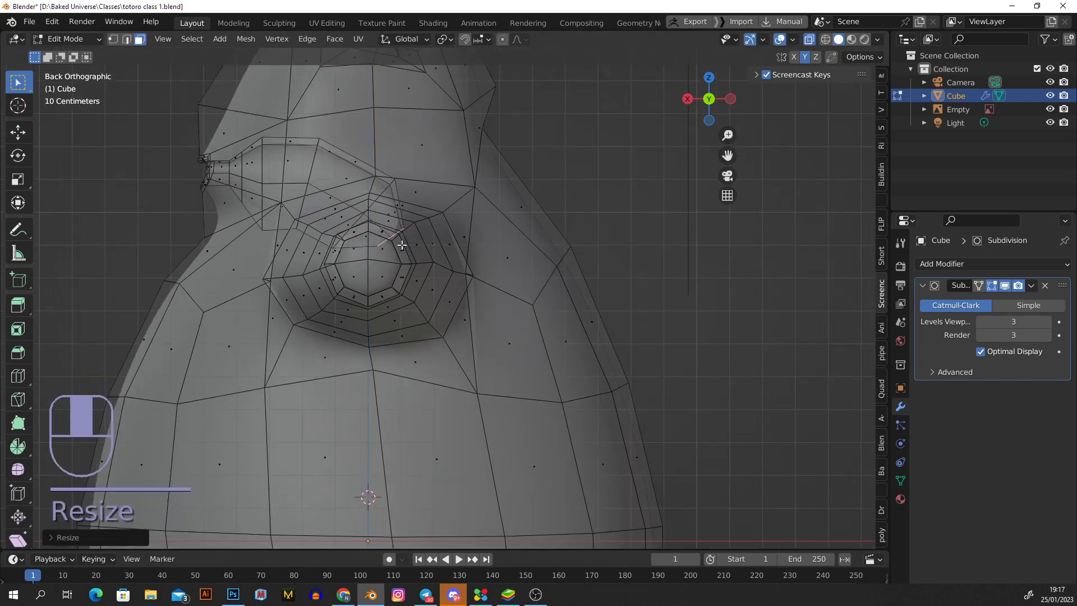
scroll(398, 232, "up", 3)
middle_click_drag(430, 301, 420, 225, "shift")
scroll(415, 213, "down", 2)
right_click(410, 232, "ctrl")
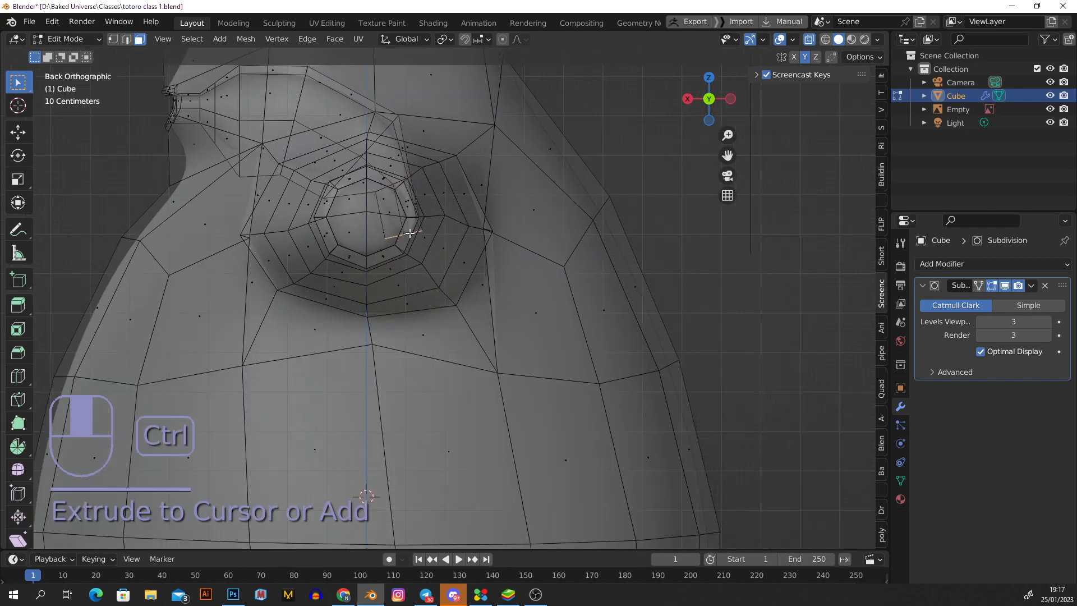
right_click(412, 266, "ctrl")
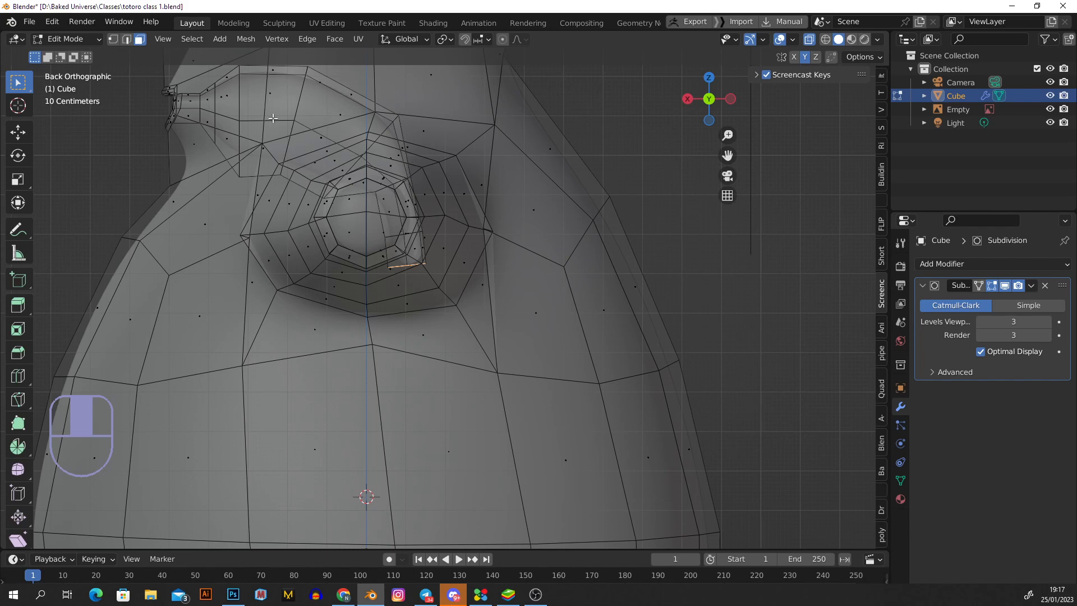
- Disable X-ray display and return the body mesh to Object Mode
middle_click_drag(273, 118, 538, 187, "shift")
left_click(814, 38)
key("Tab")
- Examine the finished mouth opening and its inner cavity up close and from the front
middle_click_drag(418, 191, 543, 211)
scroll(409, 223, "up", 4)
middle_click_drag(412, 220, 460, 213)
middle_click_drag(549, 185, 416, 251, "shift")
scroll(365, 266, "up", 7)
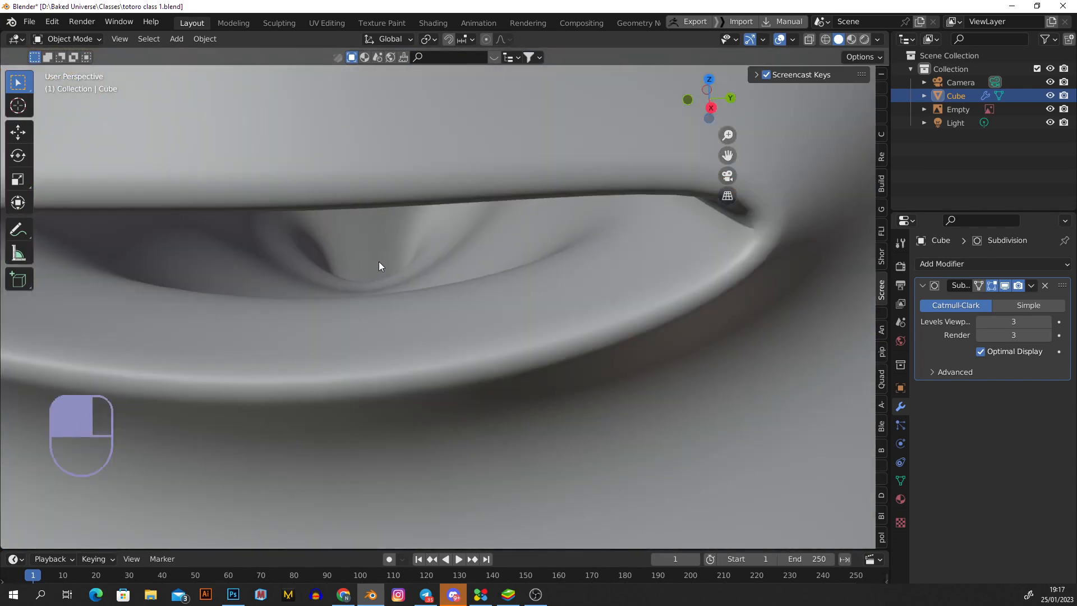
scroll(375, 257, "down", 2)
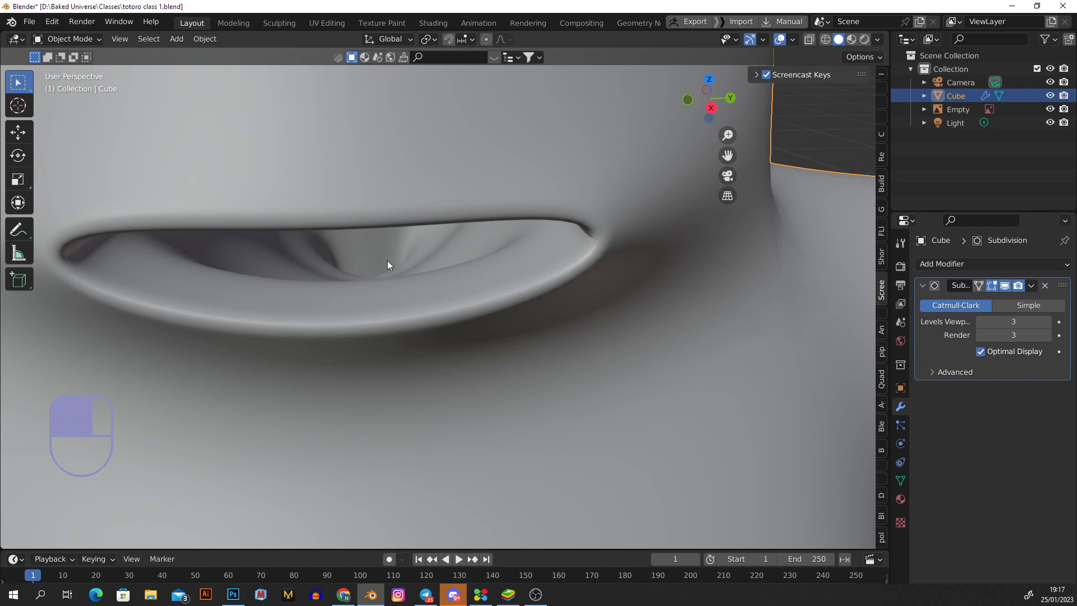
middle_click_drag(387, 261, 458, 244)
scroll(369, 241, "down", 4)
scroll(481, 243, "down", 2)
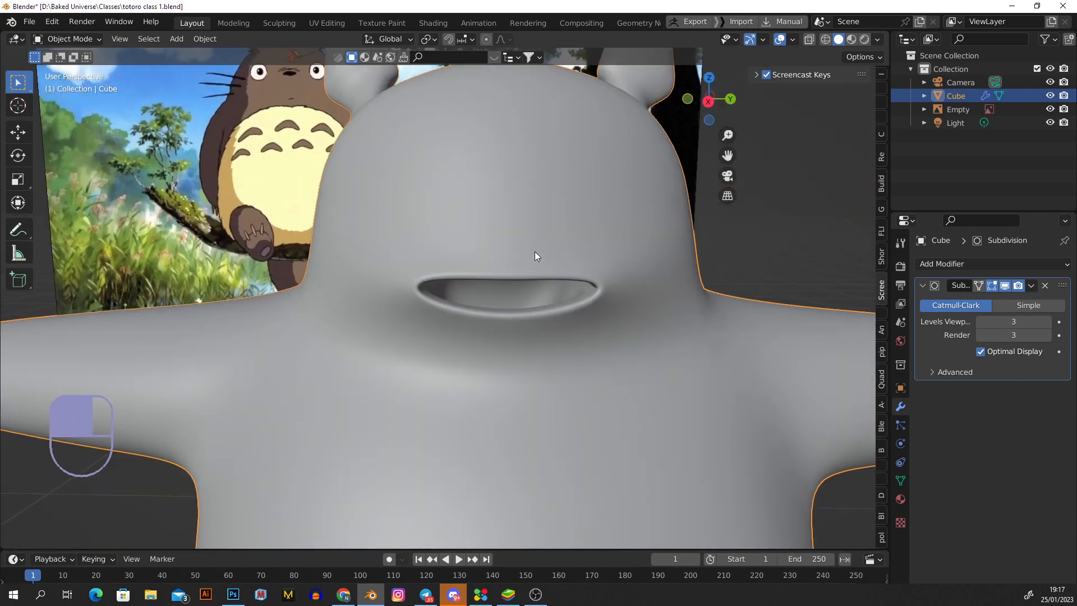
- Put the body mesh in Edit Mode with the mouth seen from the front
mouse_move(534, 251)
middle_mouse_down()
mouse_move(462, 249)
mouse_move(517, 247)
middle_mouse_up()
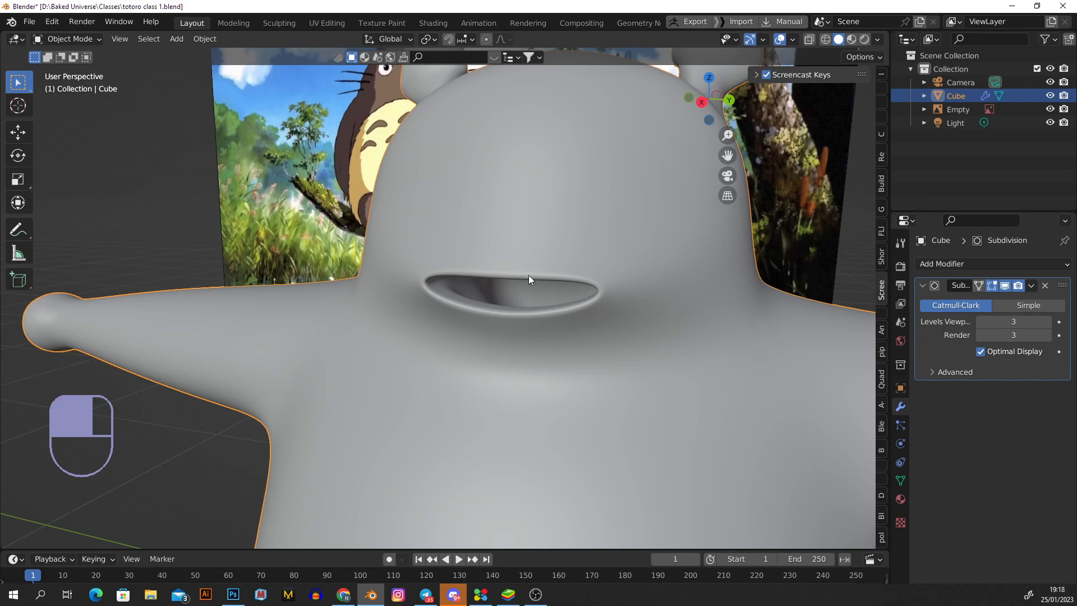
scroll(538, 272, "down", 2)
middle_click_drag(526, 246, 517, 277)
scroll(546, 250, "down", 2)
scroll(513, 253, "up", 3)
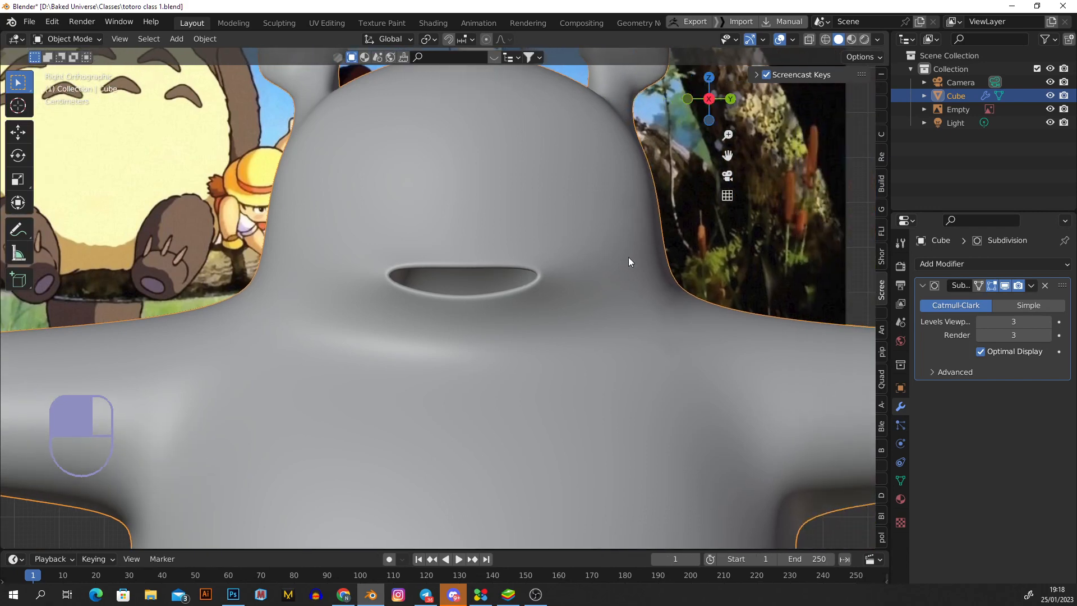
left_click(523, 245)
key("Tab")
middle_click_drag(520, 247, 710, 262)
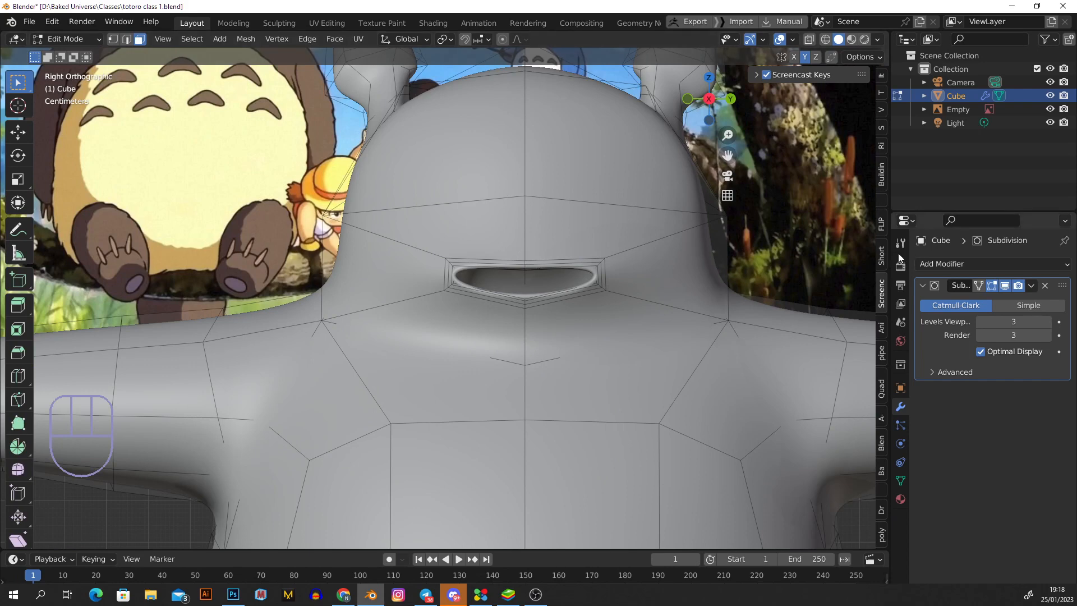
middle_click_drag(628, 273, 553, 271, "shift")
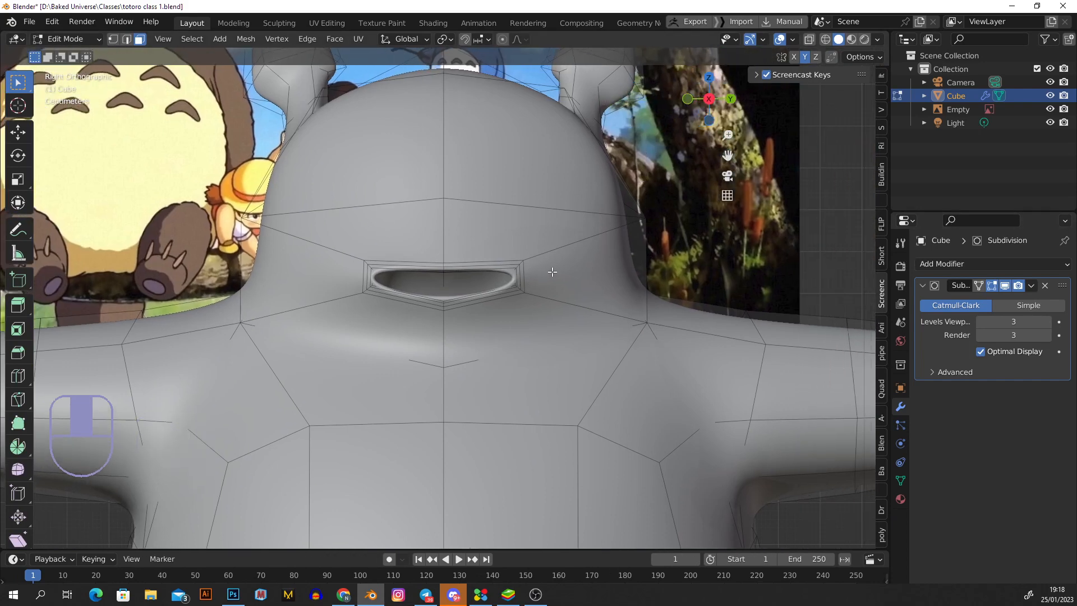
- Preview the edit cage fitted to the subdivided surface around the mouth and turn the preview back off
left_click(979, 286)
scroll(526, 235, "down", 3)
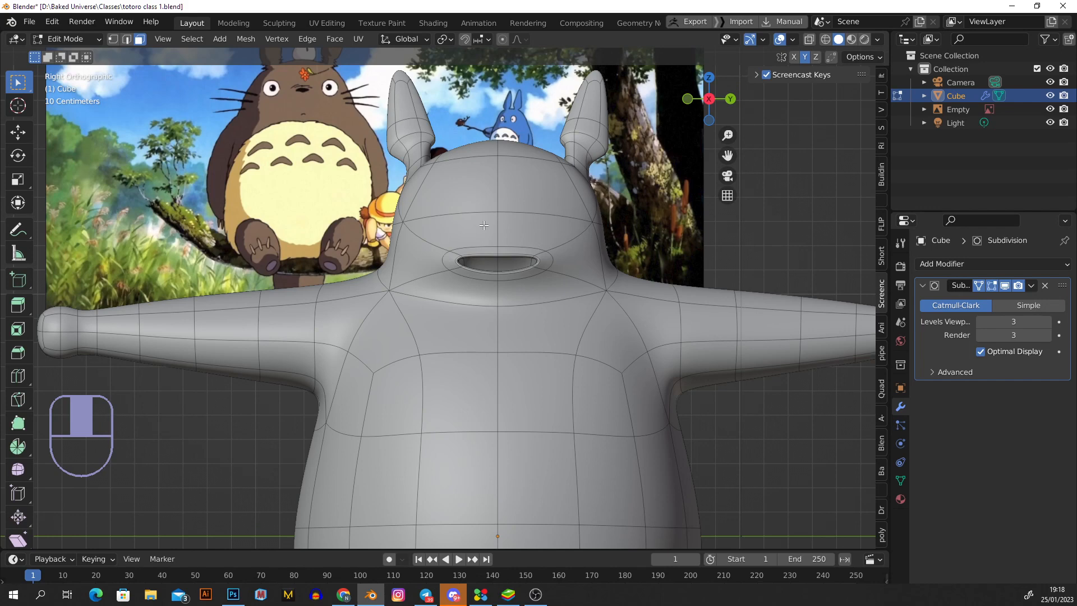
scroll(463, 231, "up", 3)
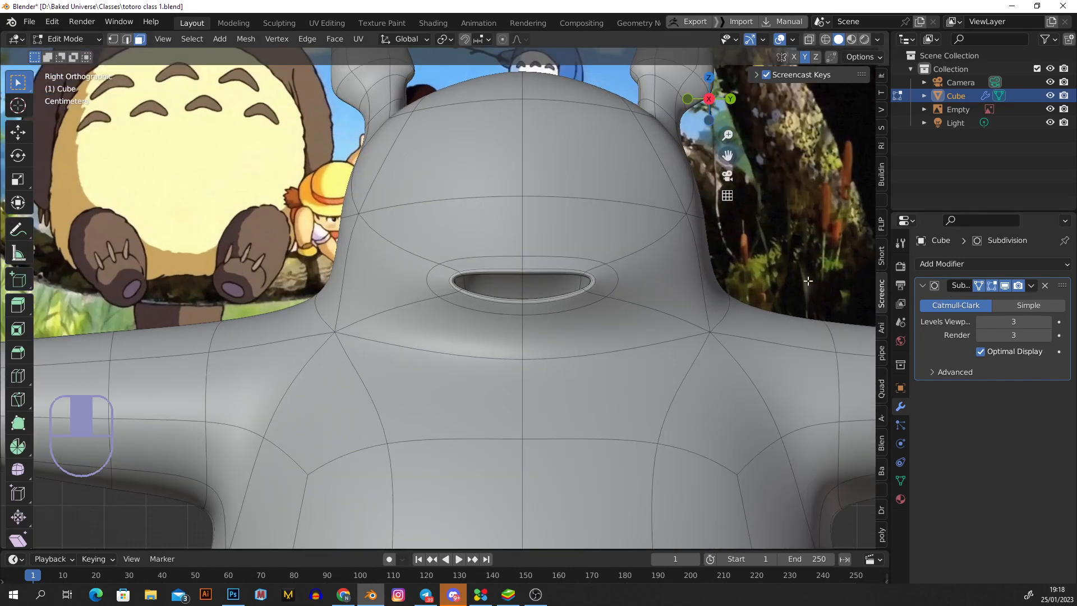
left_click(978, 286)
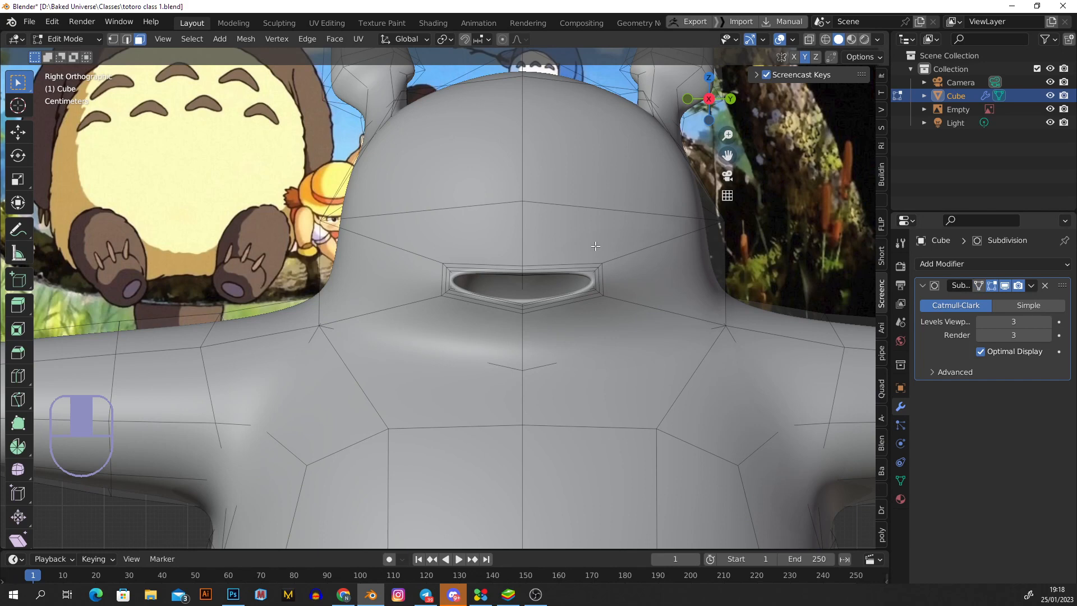
- Add an edge loop around the mouth, slid toward the opening by about 0.55, and check it on the smoothed cage
key("ctrl+r")
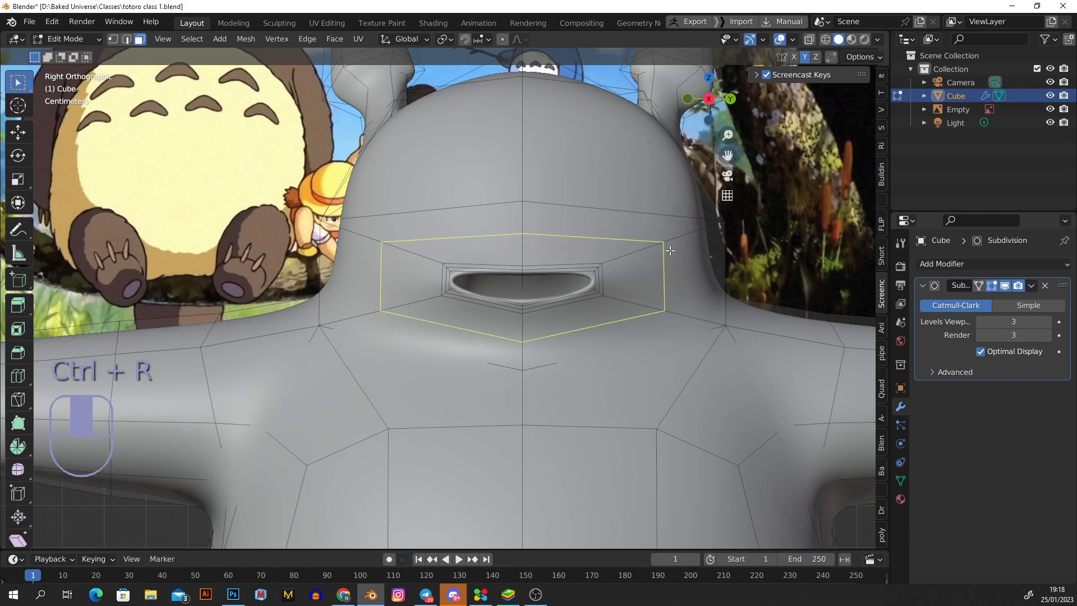
left_click(664, 251)
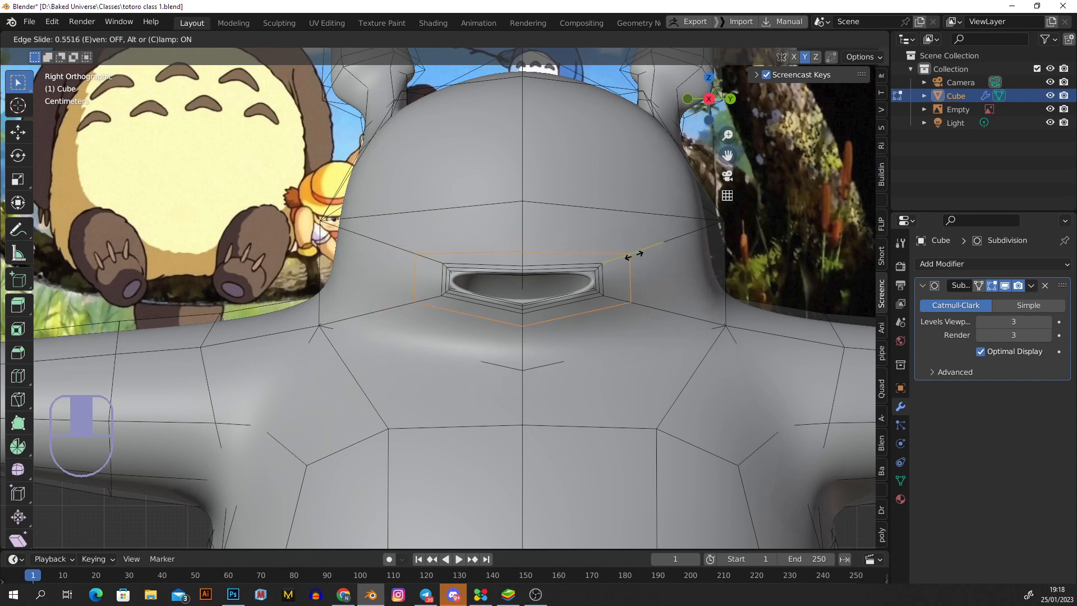
left_click(631, 255)
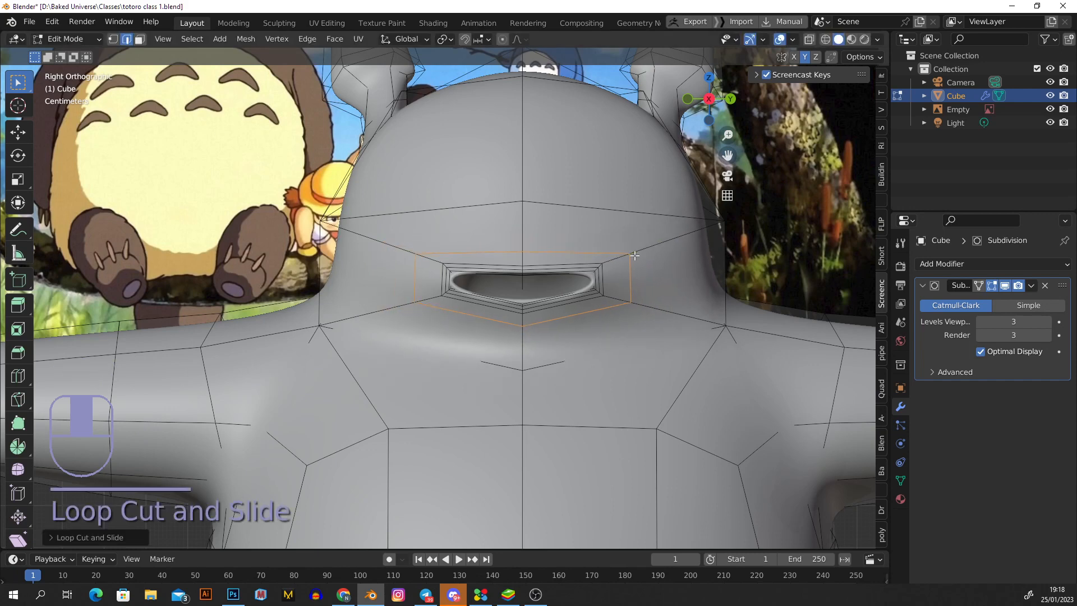
left_click(978, 286)
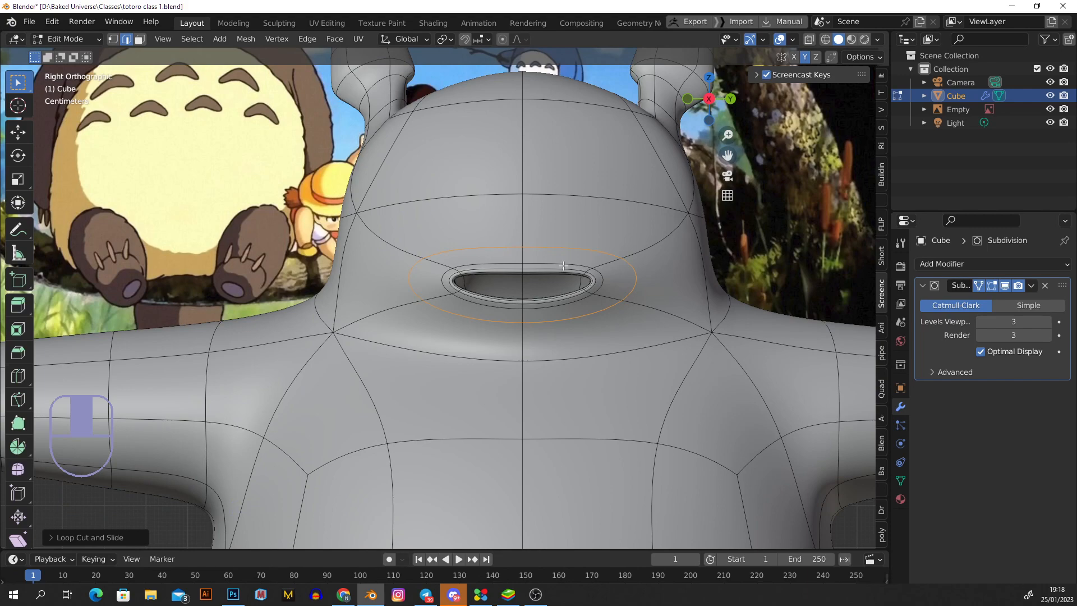
left_click(977, 287)
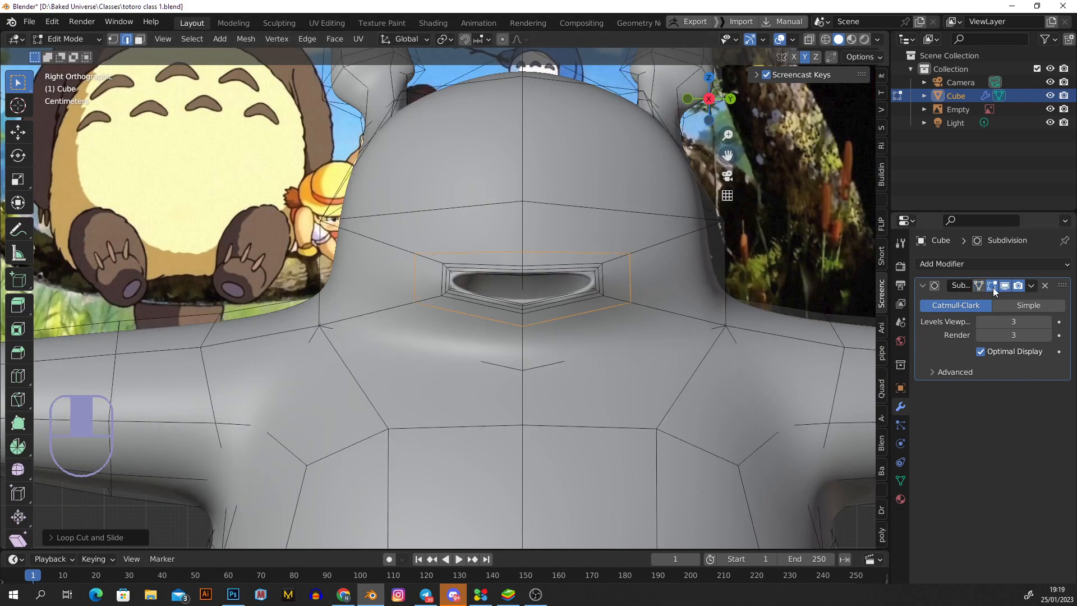
- Return the body mesh to Object Mode and examine the mouth's profile from the side
key("Tab")
scroll(557, 275, "down", 8)
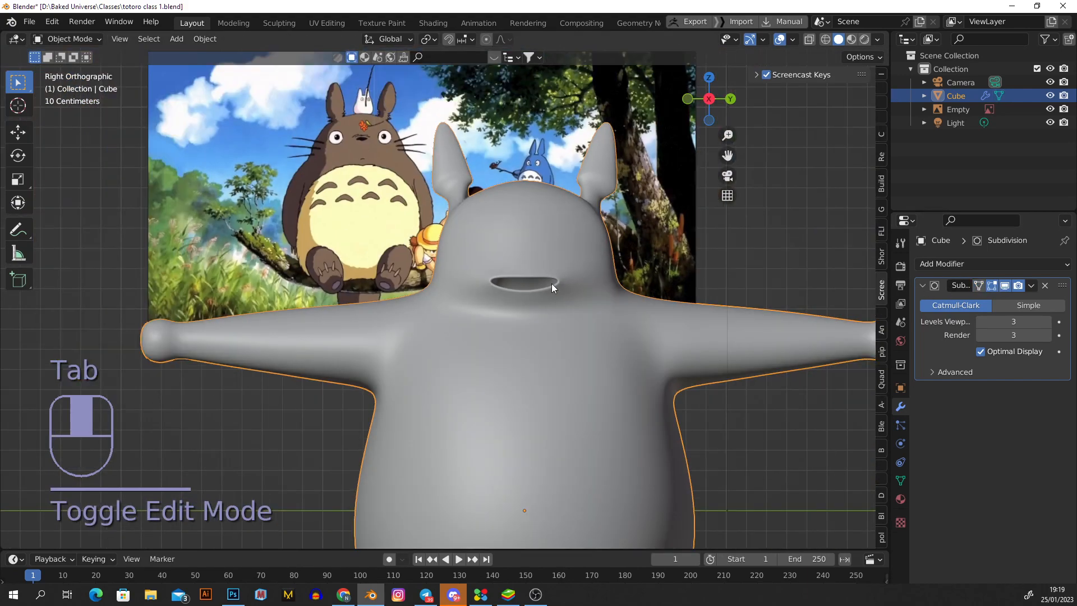
scroll(550, 254, "up", 2)
middle_click_drag(483, 258, 268, 279)
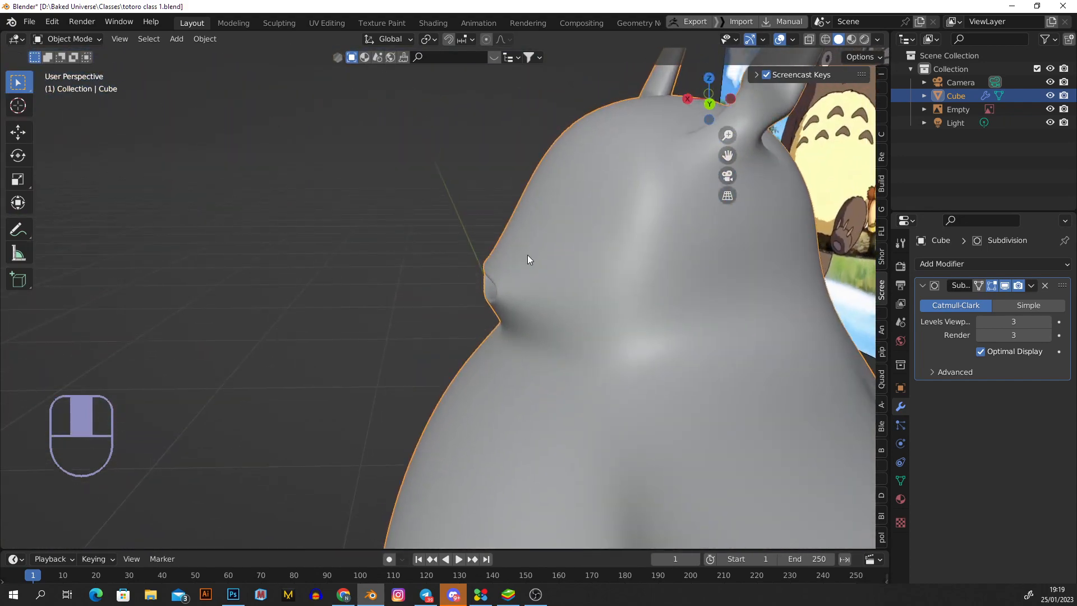
middle_click_drag(532, 262, 508, 258)
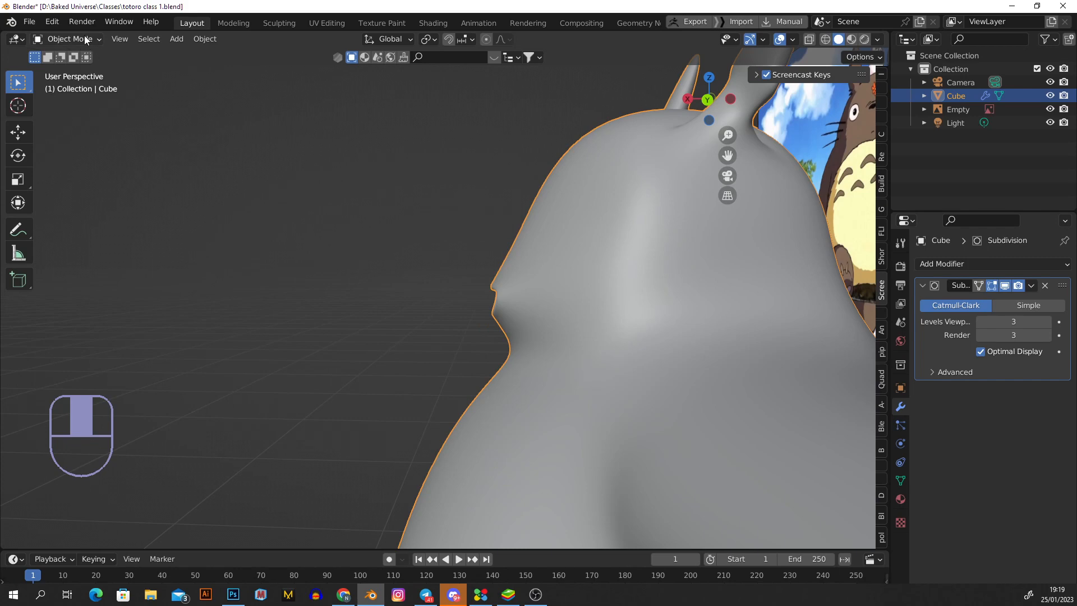
middle_click_drag(500, 298, 513, 301)
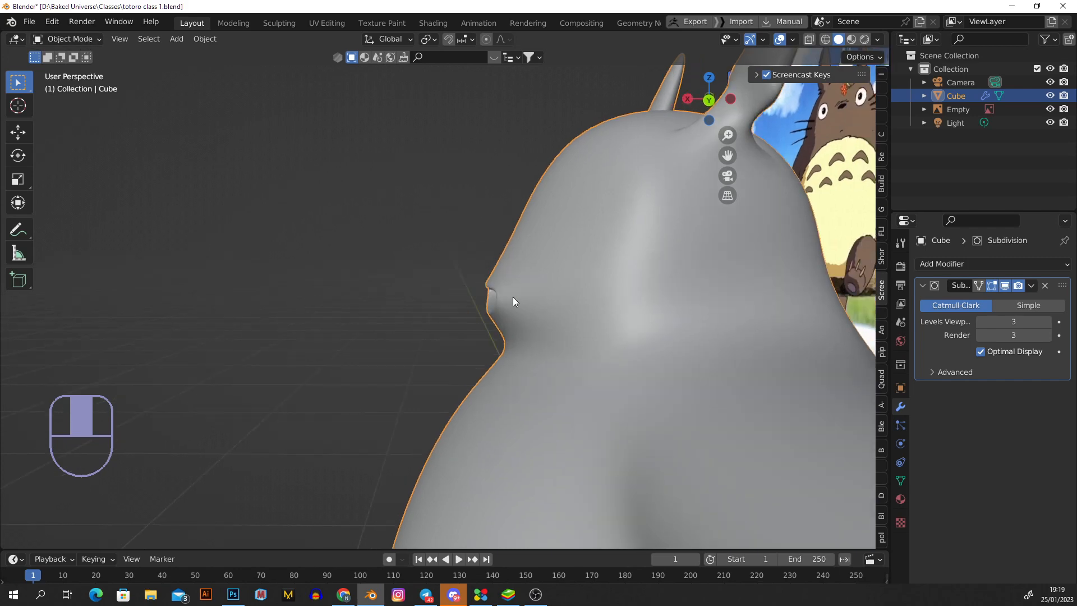
- Switch the body to Sculpt Mode and enlarge the Grab brush radius to 191 px
left_click(76, 39)
left_click(87, 82)
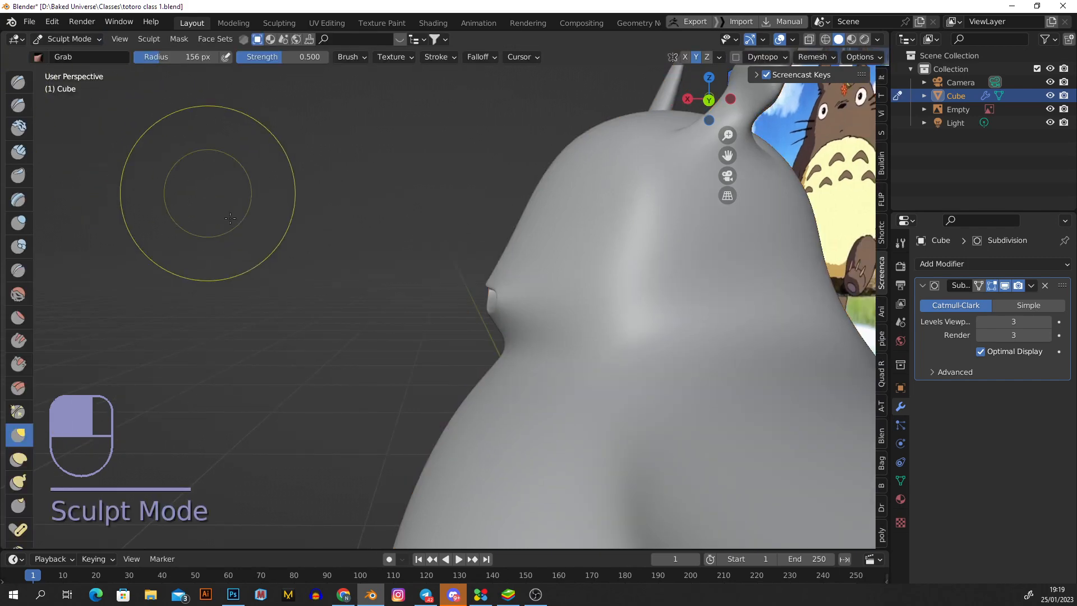
mouse_move(535, 225)
middle_mouse_down()
mouse_move(581, 238)
mouse_move(495, 202)
middle_mouse_up()
key("f")
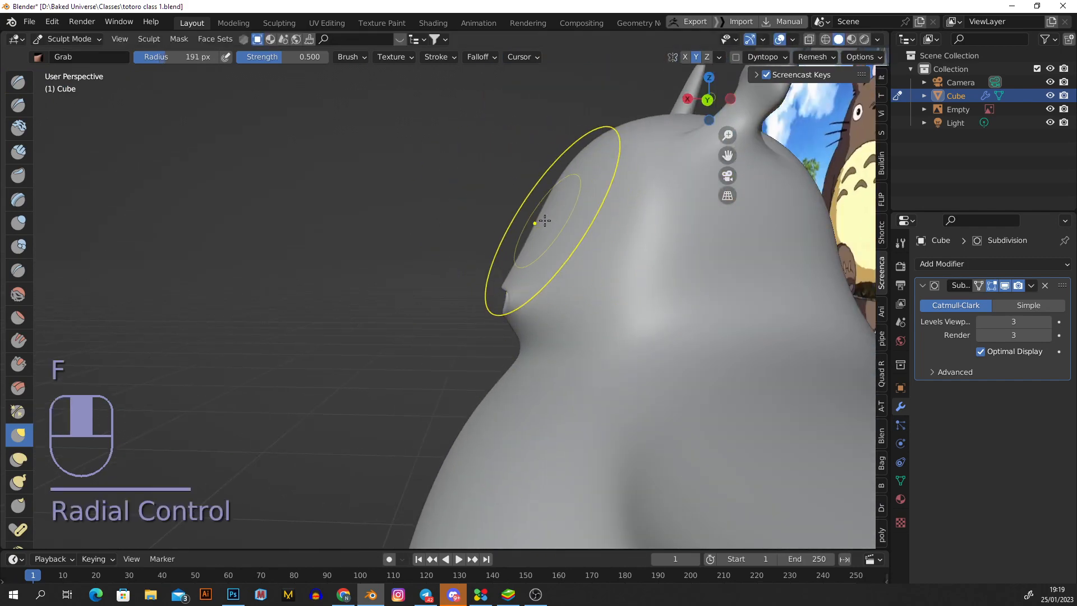
left_click(536, 220)
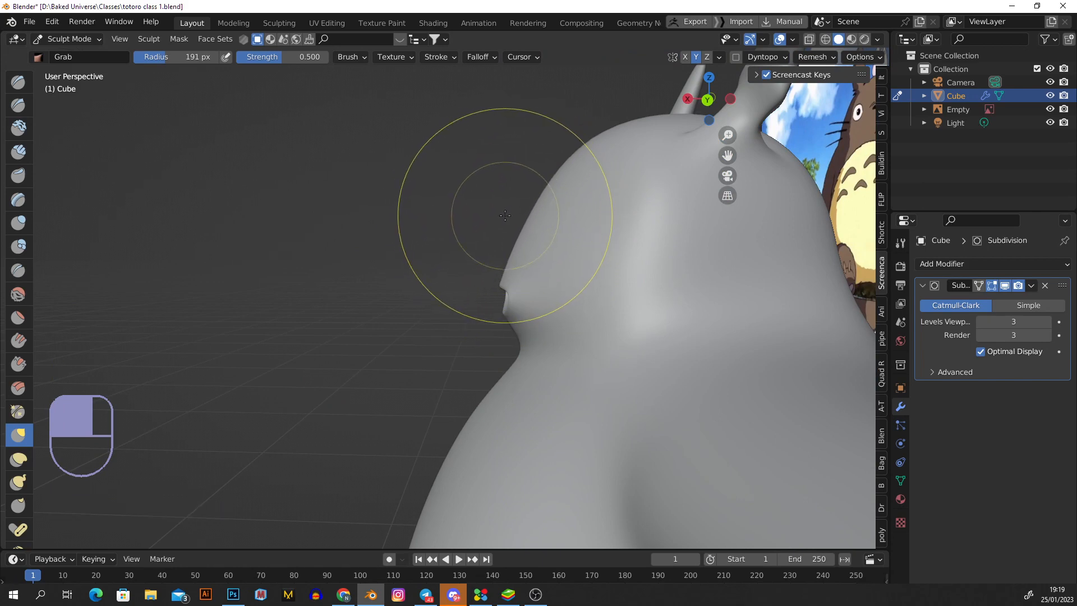
- Reshape the face profile just above the mouth with Grab brush strokes and check it from the front
key("g")
left_click_drag(505, 215, 513, 288)
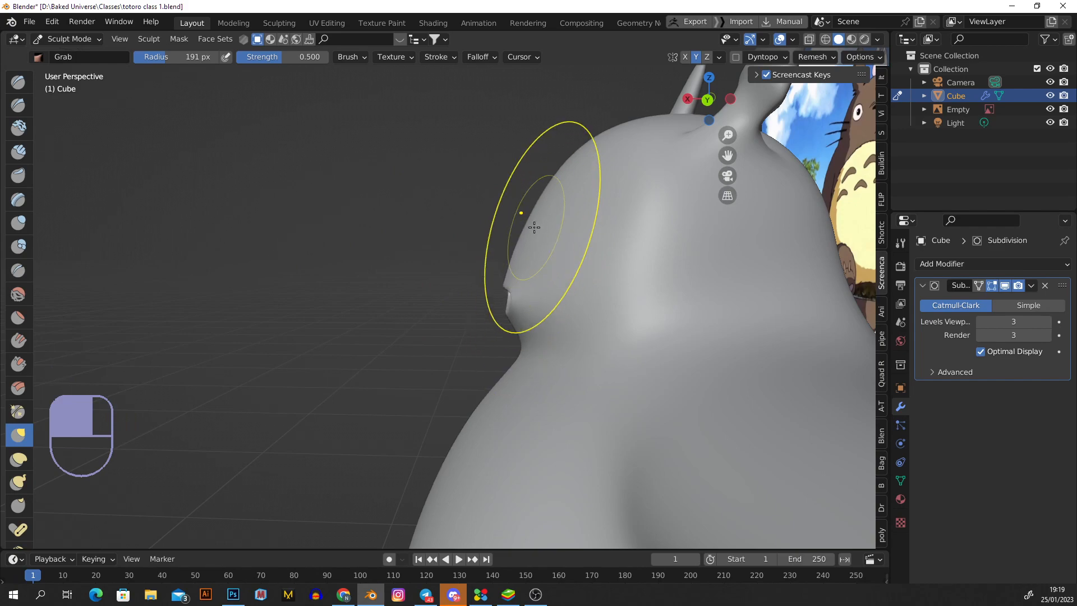
left_click_drag(531, 226, 524, 221)
mouse_move(559, 208)
middle_mouse_down()
mouse_move(660, 228)
mouse_move(522, 221)
mouse_move(452, 234)
mouse_move(515, 228)
middle_mouse_up()
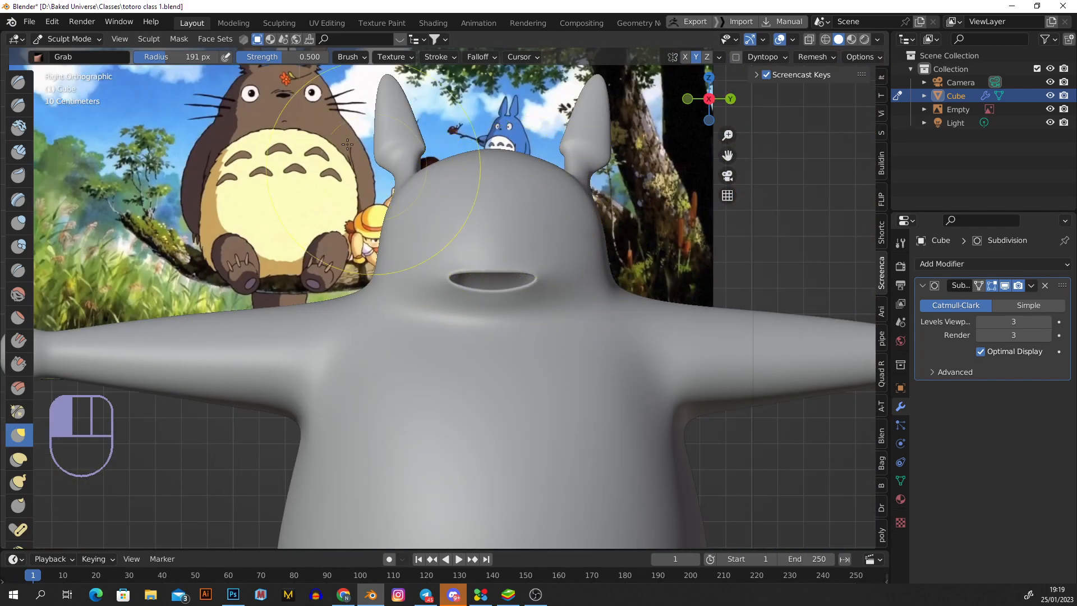
scroll(493, 273, "down", 1)
scroll(494, 273, "up", 5)
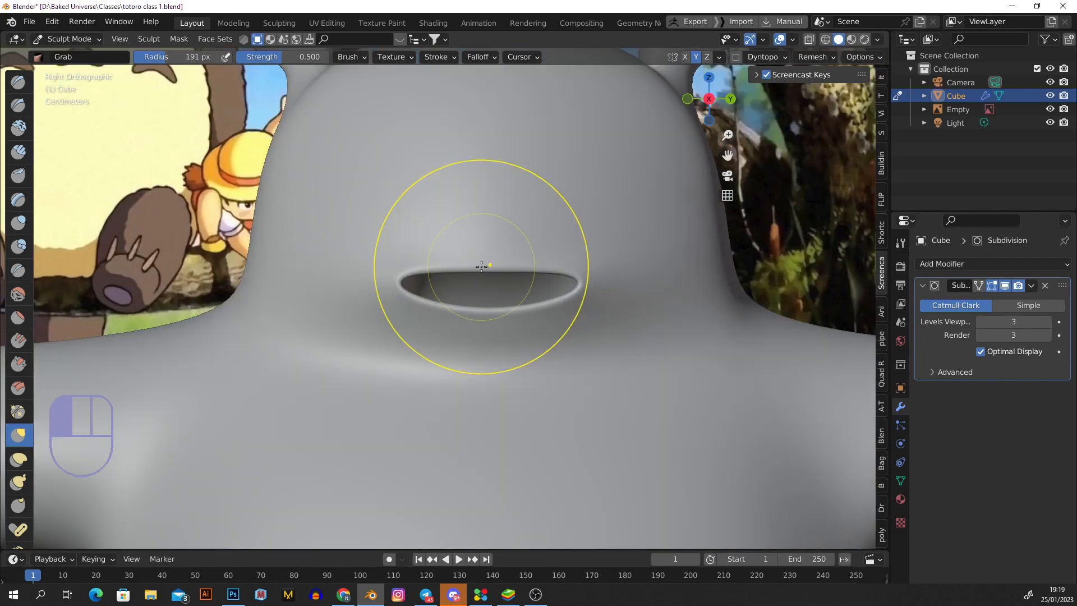
- Leave Sculpt Mode and put the body mesh back in Edit Mode
left_click(59, 38)
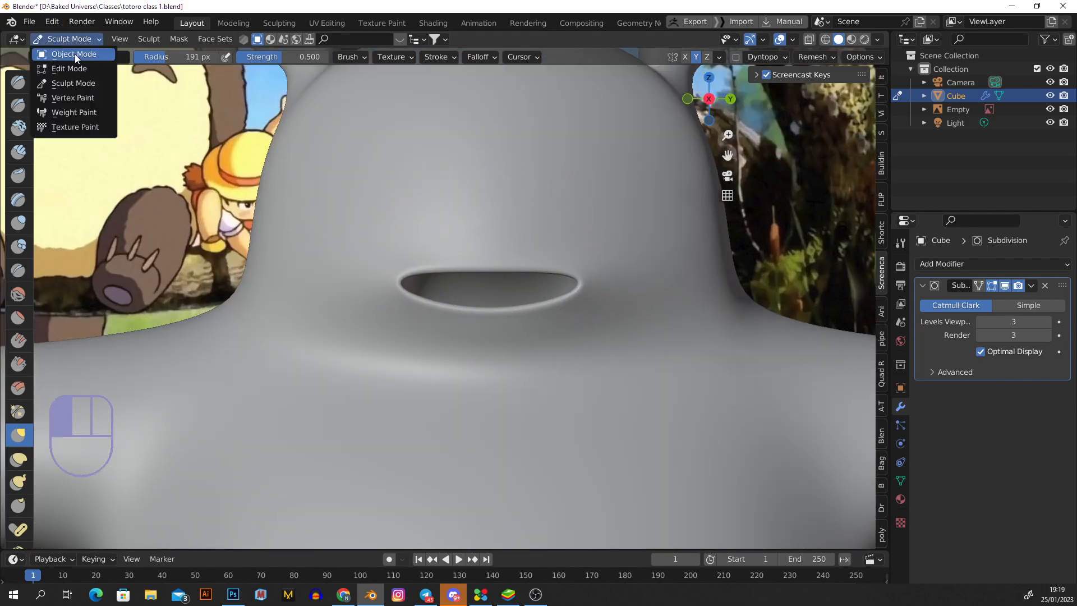
left_click(75, 54)
scroll(432, 171, "down", 5)
middle_click_drag(444, 167, 480, 255, "shift")
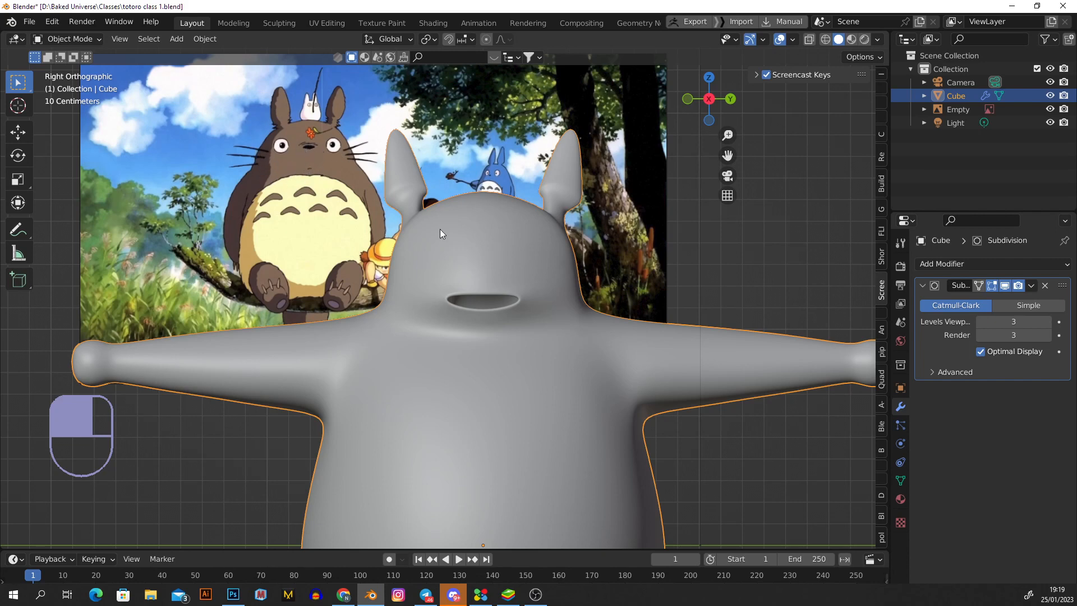
scroll(443, 228, "up", 1)
key("Tab")
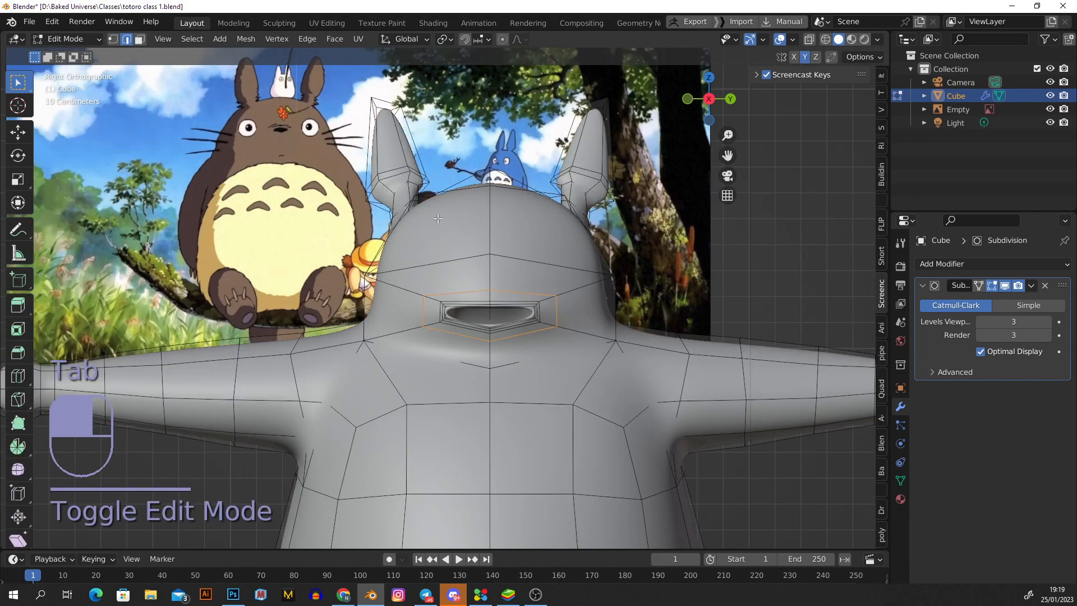
- Select two neighbouring faces on one side of the head for the eye and inset them by about 0.063 m
scroll(228, 139, "up", 5)
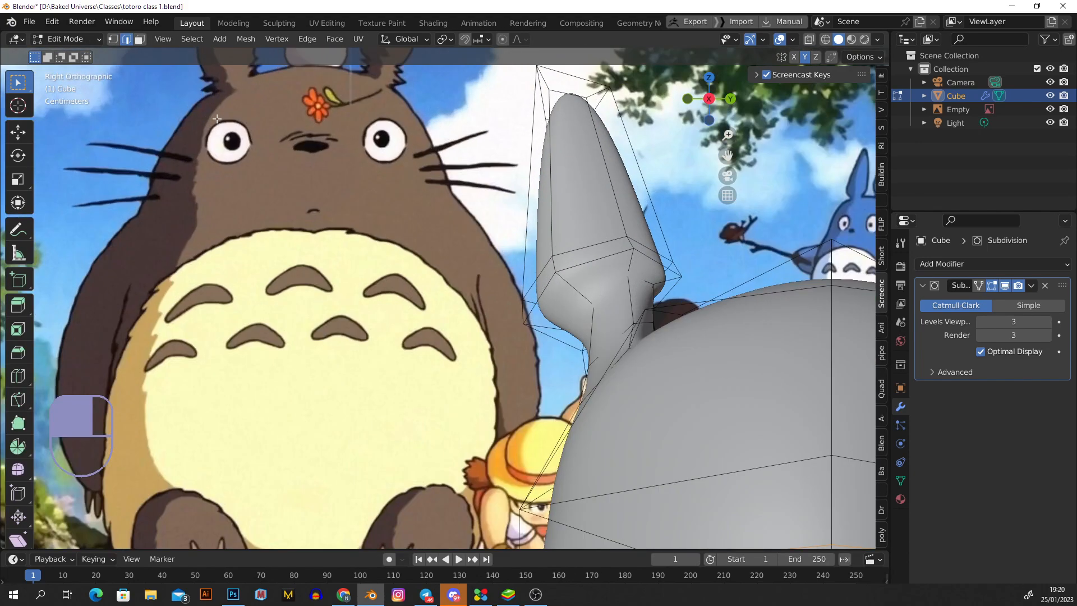
scroll(235, 118, "down", 5)
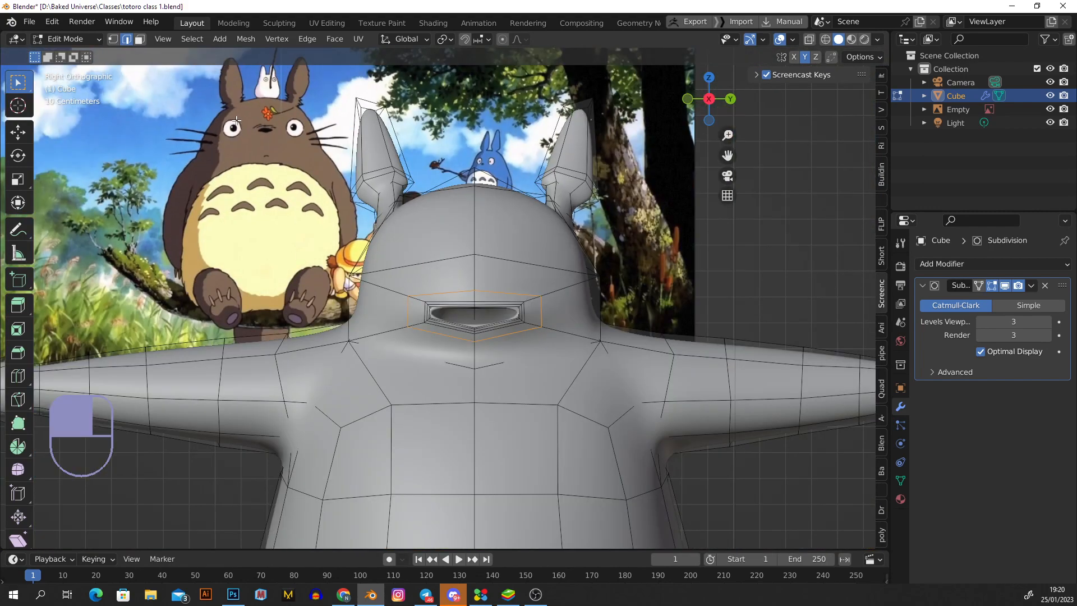
middle_click_drag(481, 240, 436, 278)
key("3")
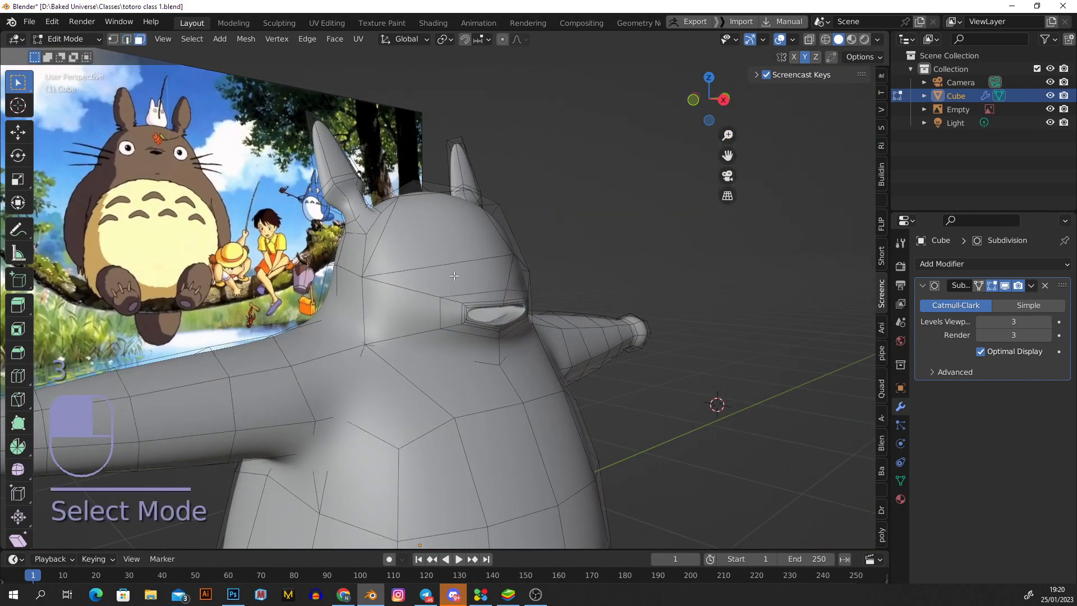
left_click(452, 275)
scroll(448, 241, "up", 1)
left_click(451, 239, "shift")
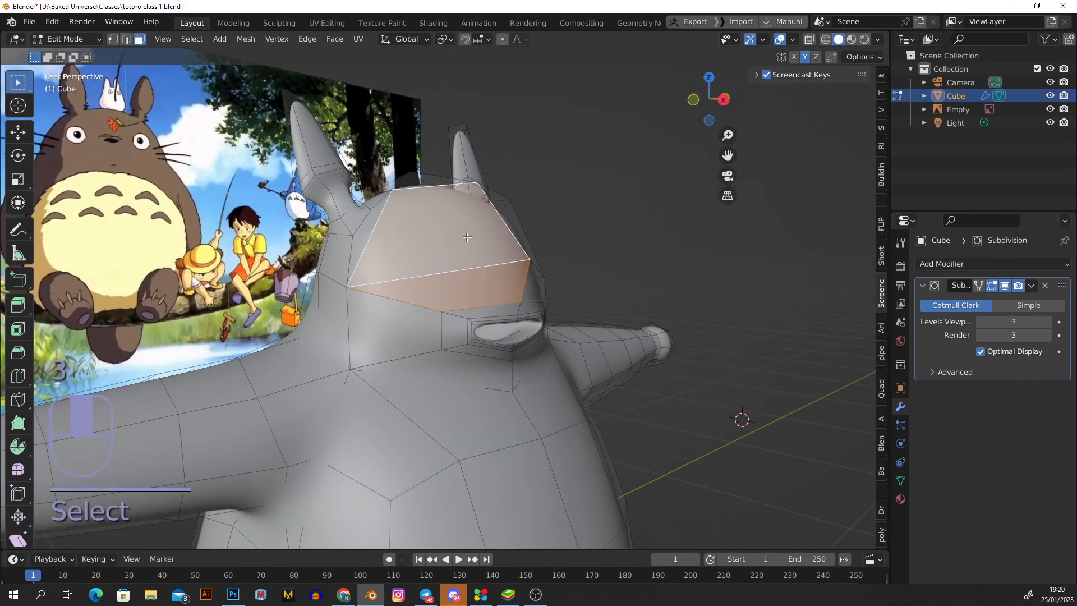
middle_click_drag(453, 241, 488, 266)
key("i")
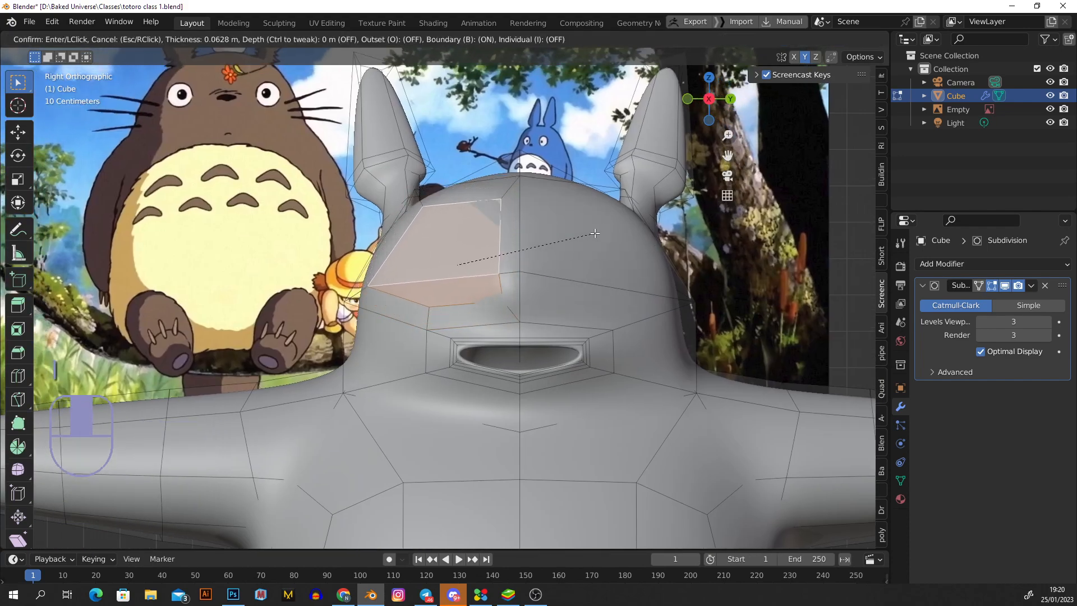
left_click(596, 234)
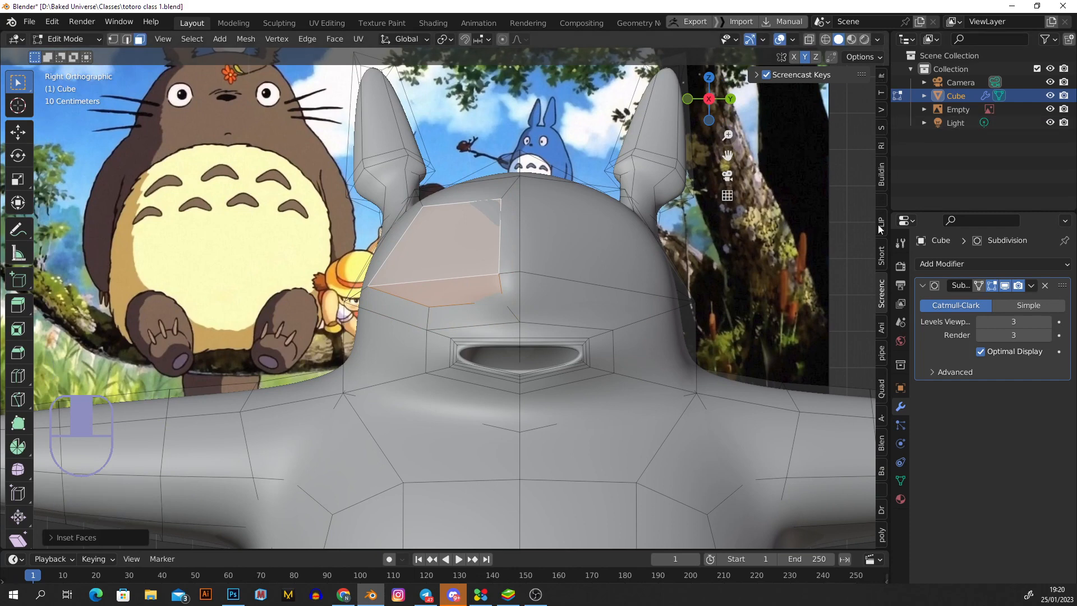
- Bring up the LoopTools commands for the inset eye faces
left_click(884, 191)
left_click(881, 175)
left_click(881, 107)
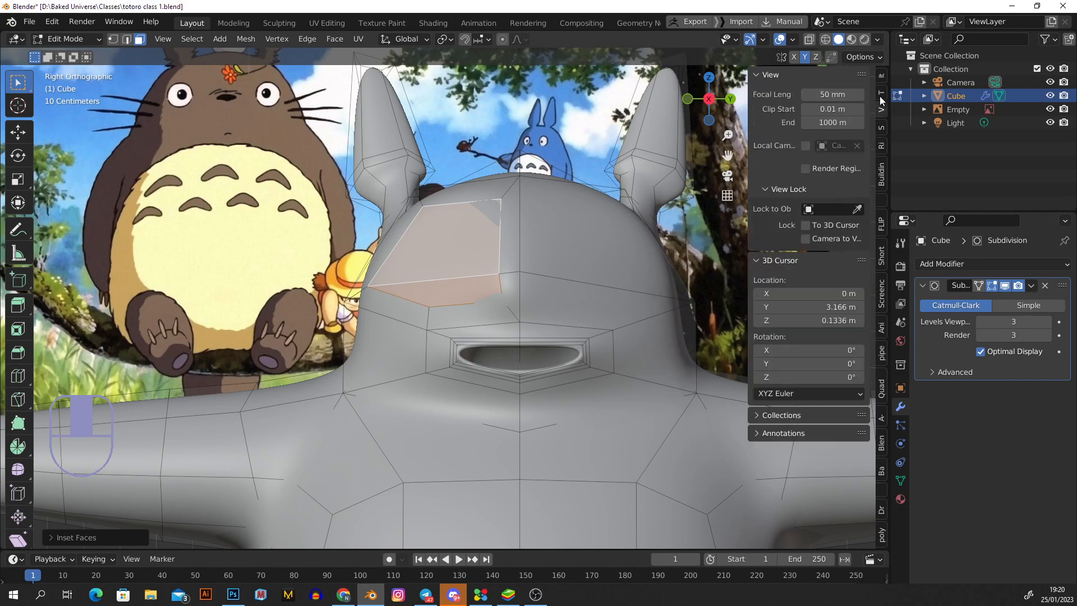
left_click(883, 197)
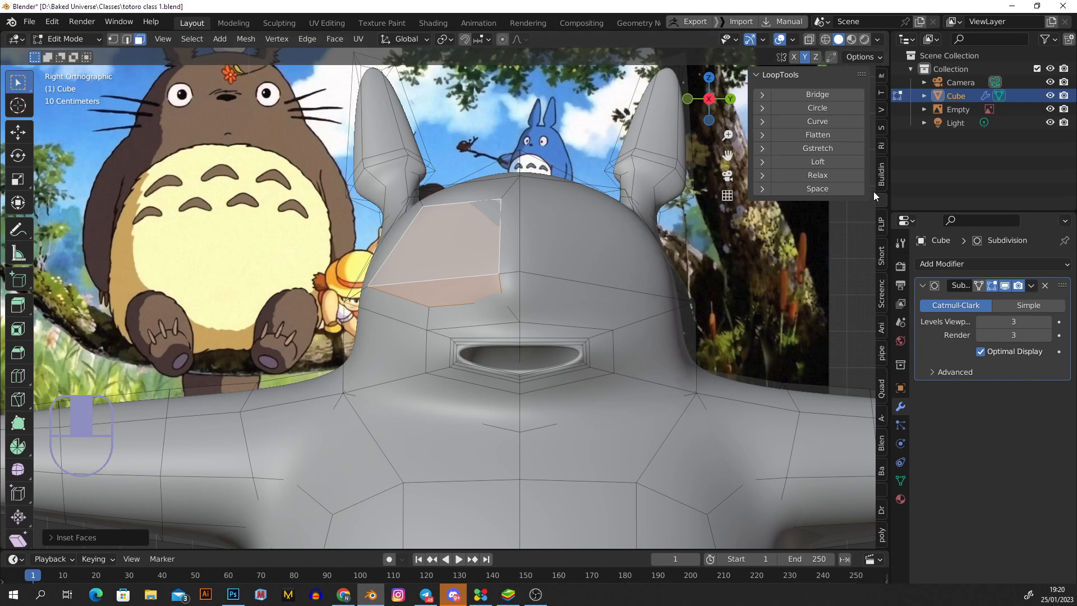
- Check in the add-on preferences that Mesh: LoopTools is enabled, searching for looptoo
left_click(52, 21)
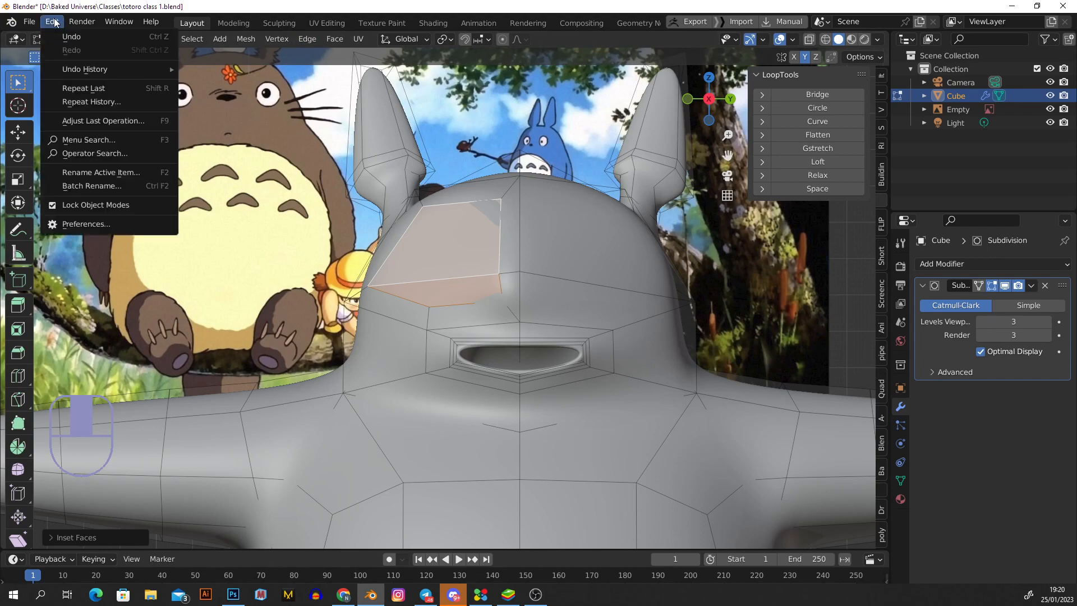
left_click(127, 224)
left_click(359, 69)
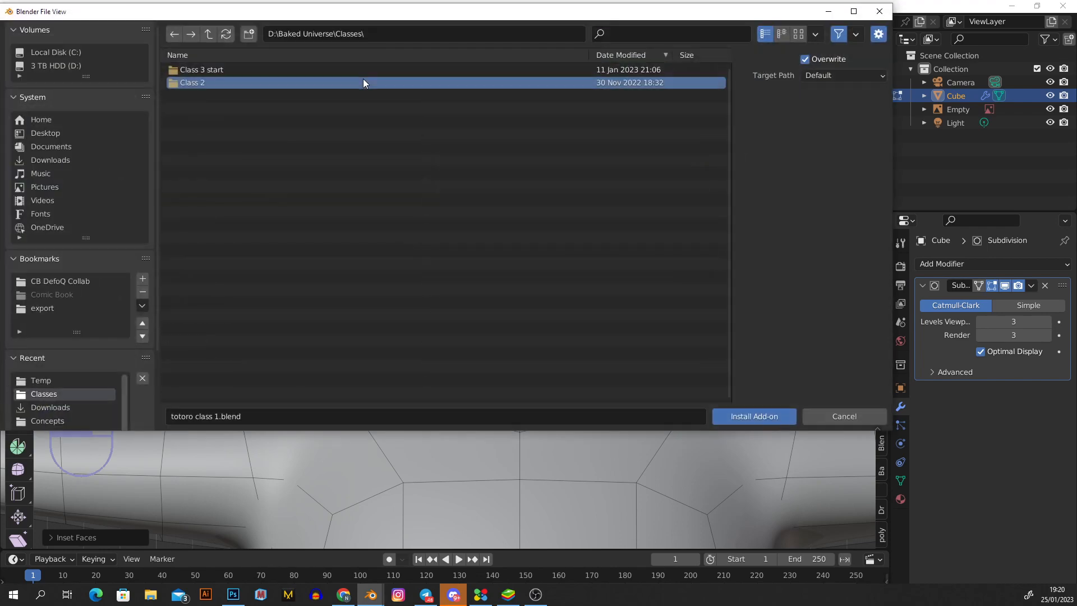
key("Escape")
left_click(362, 73)
type("looptoo")
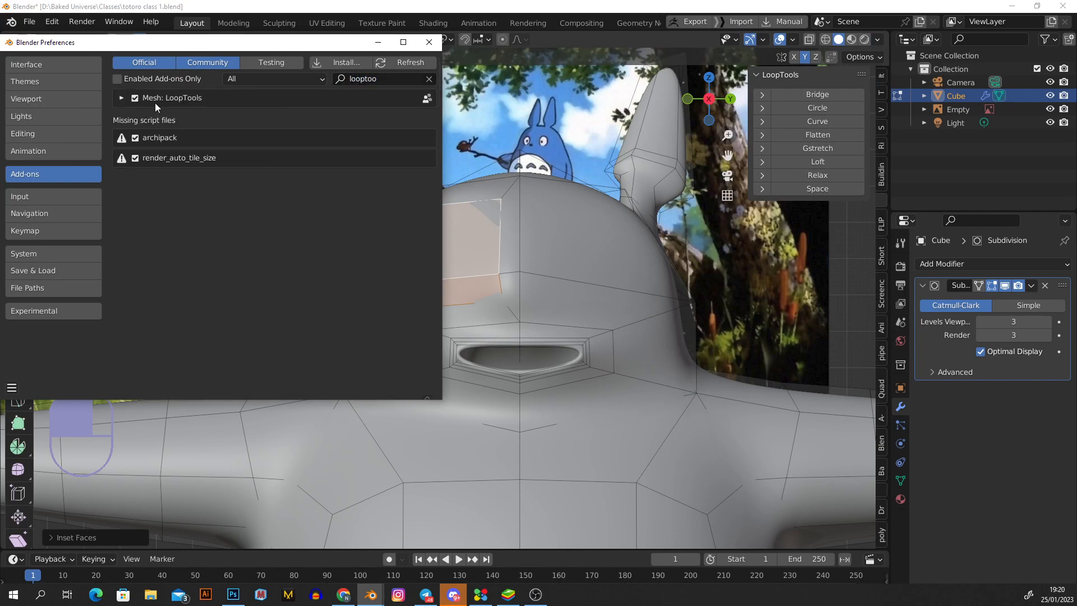
left_click(430, 44)
- Round the inset eye faces with the LoopTools Circle command and scale them down to about 0.43
left_click(817, 107)
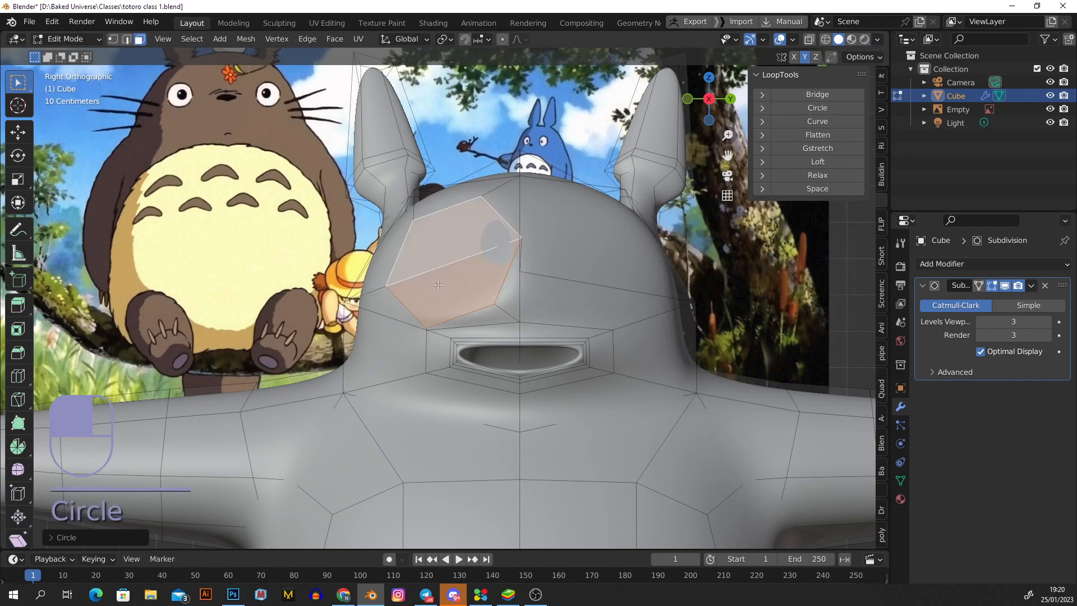
middle_click_drag(472, 223, 594, 230)
key("s")
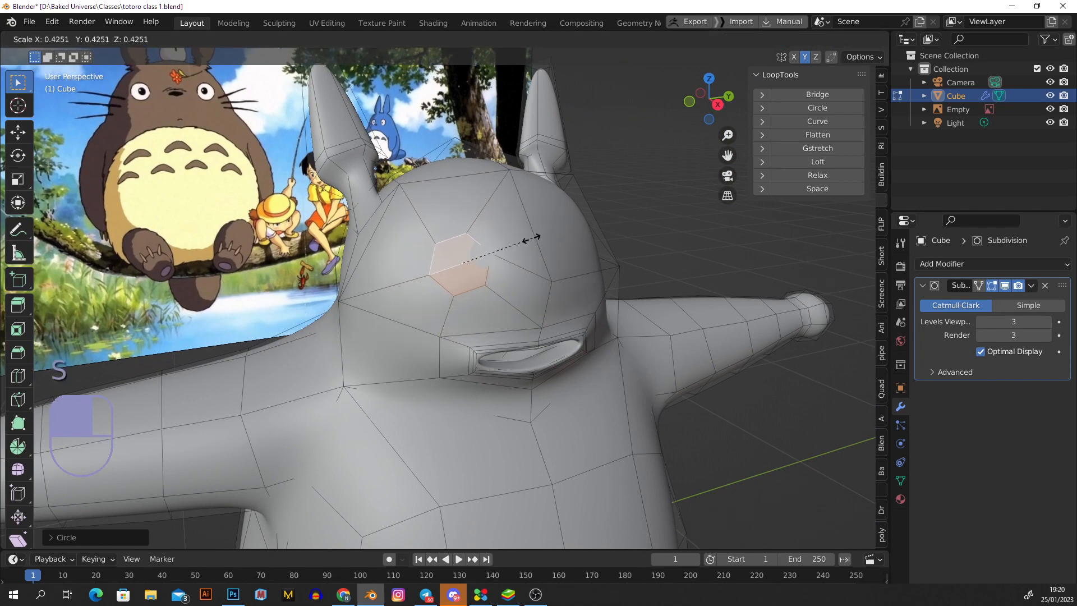
left_click(534, 238)
- Rotate the rounded eye faces by about 13° and inspect their shape up close
key("r")
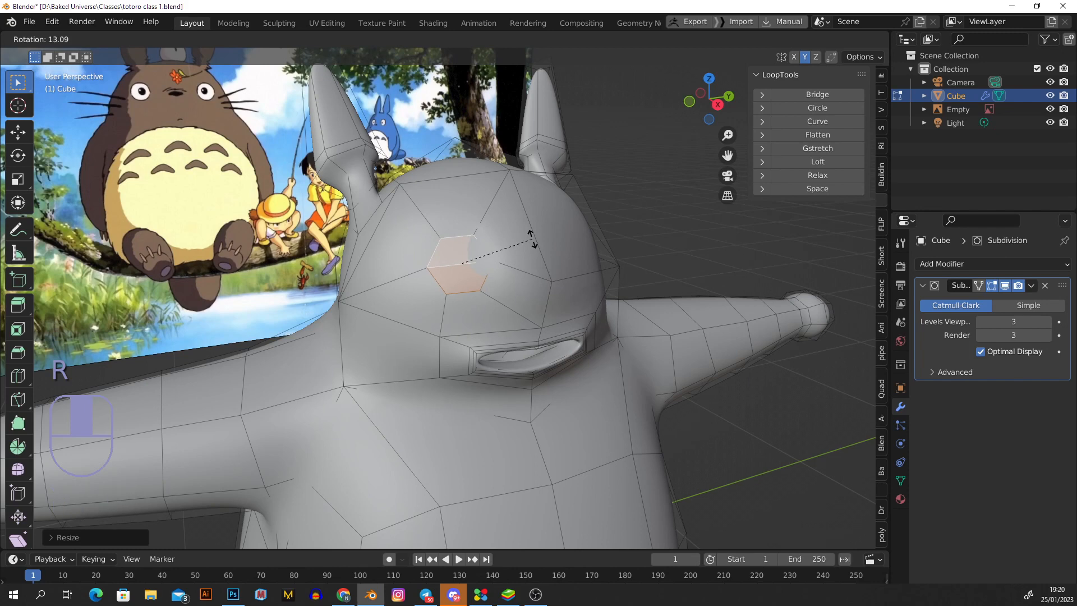
left_click(532, 238)
scroll(449, 185, "up", 3)
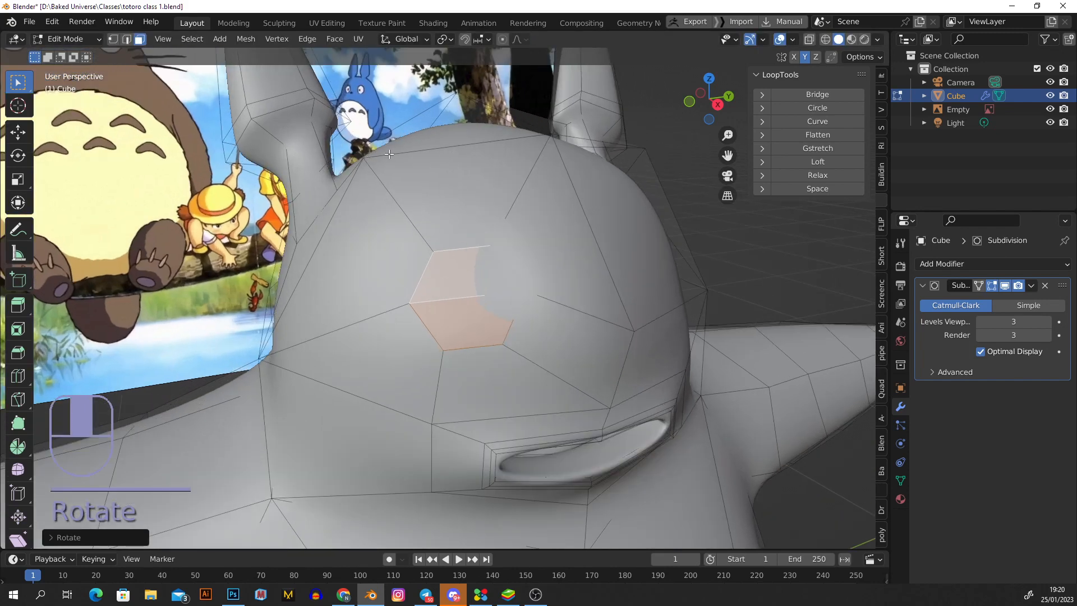
scroll(473, 249, "up", 3)
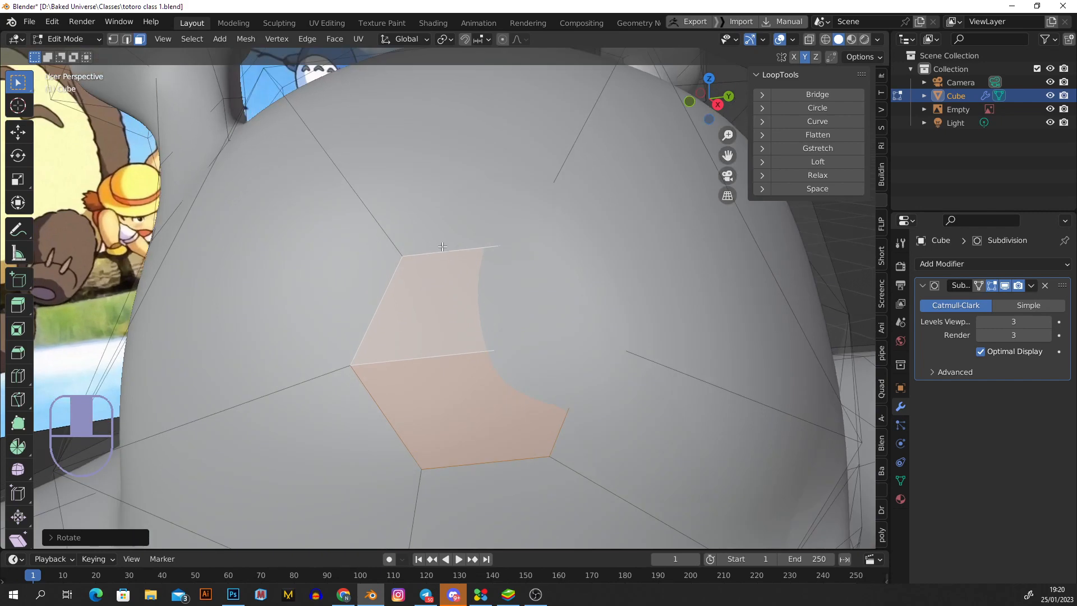
scroll(443, 246, "down", 3)
middle_click_drag(398, 127, 395, 151, "shift")
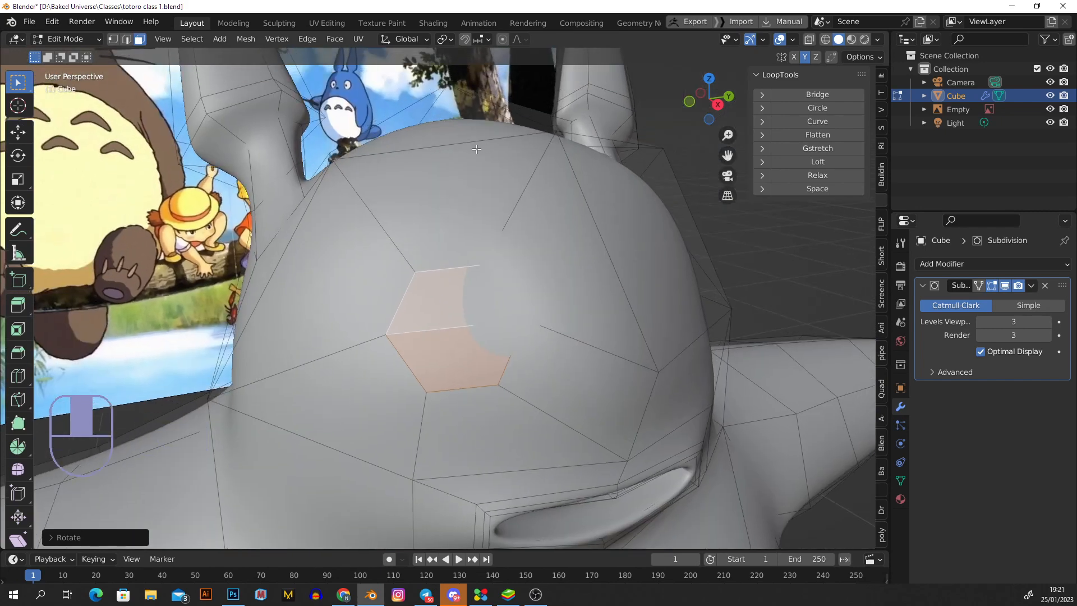
scroll(432, 173, "up", 1)
scroll(493, 194, "down", 5)
- Compare the eye faces with the reference Totoro's eyes from the front and move them outward toward the side of the head
middle_click_drag(525, 264, 358, 153)
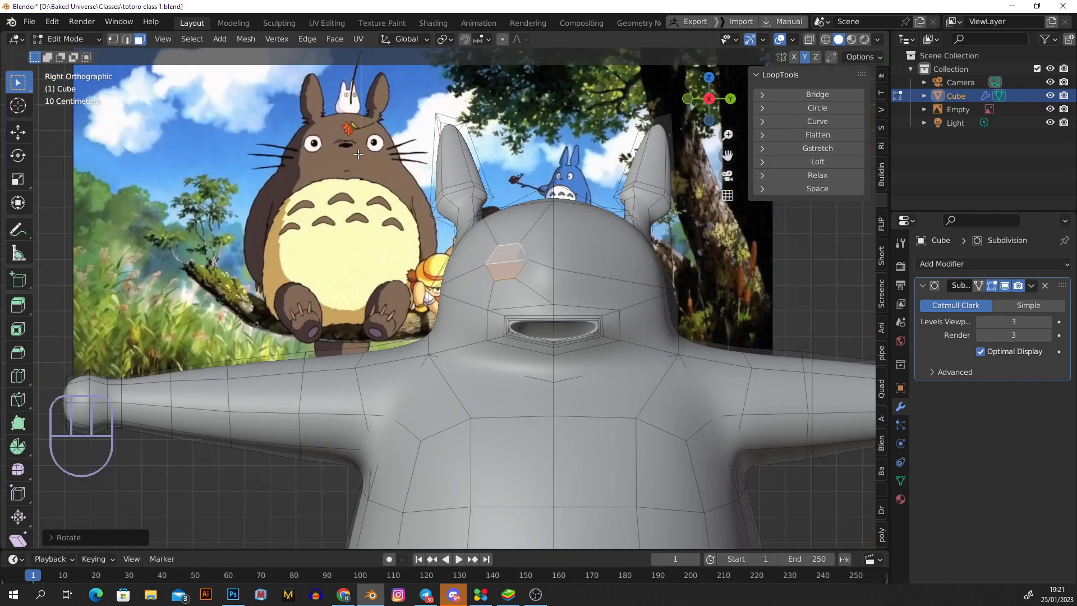
scroll(315, 141, "up", 4)
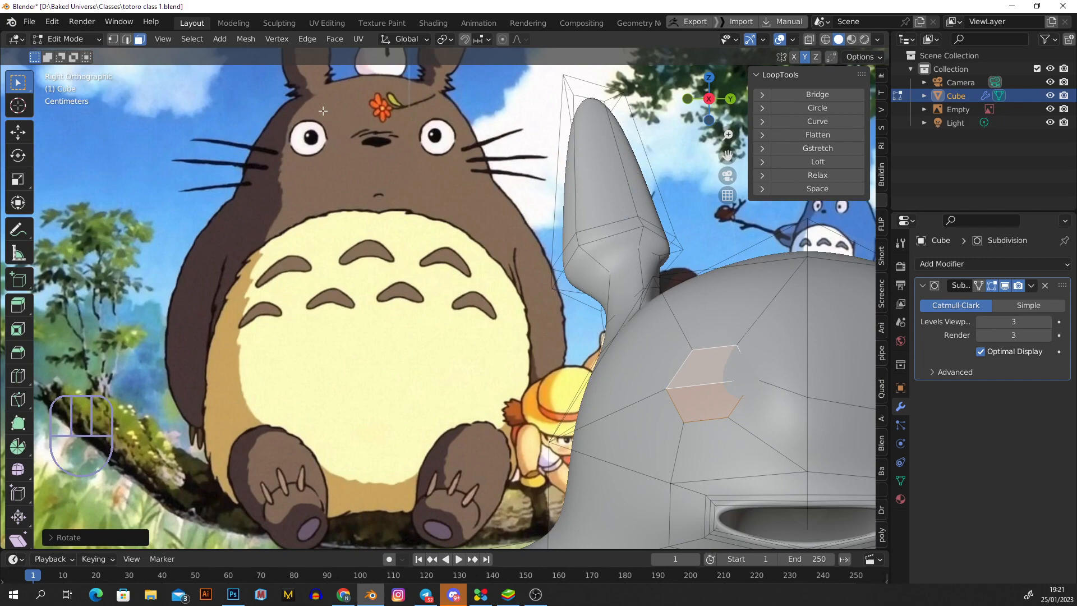
scroll(344, 128, "down", 5)
scroll(621, 254, "up", 1)
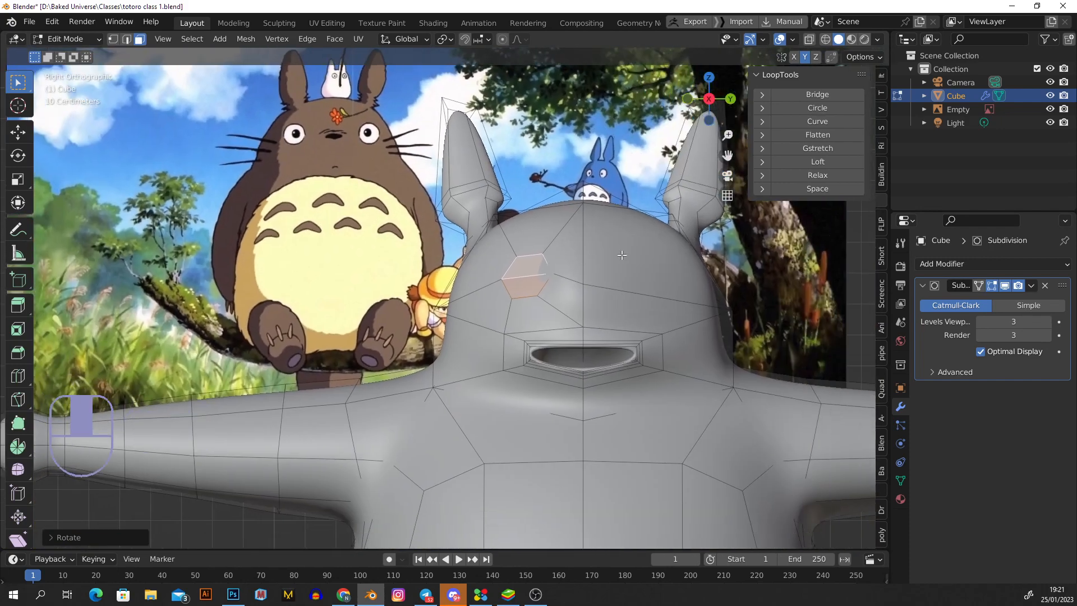
key("g")
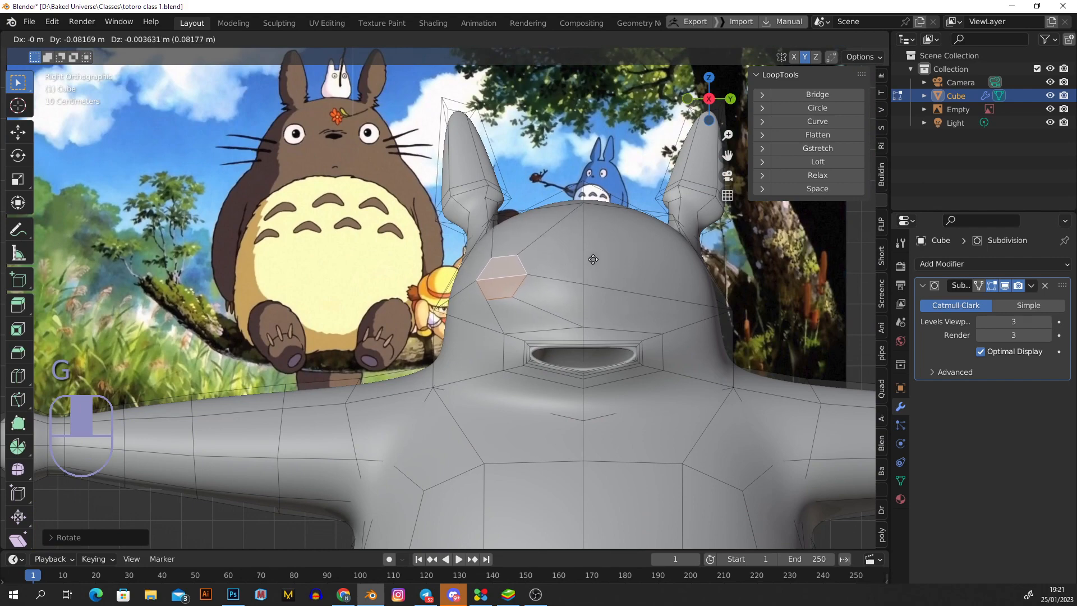
left_click(587, 256)
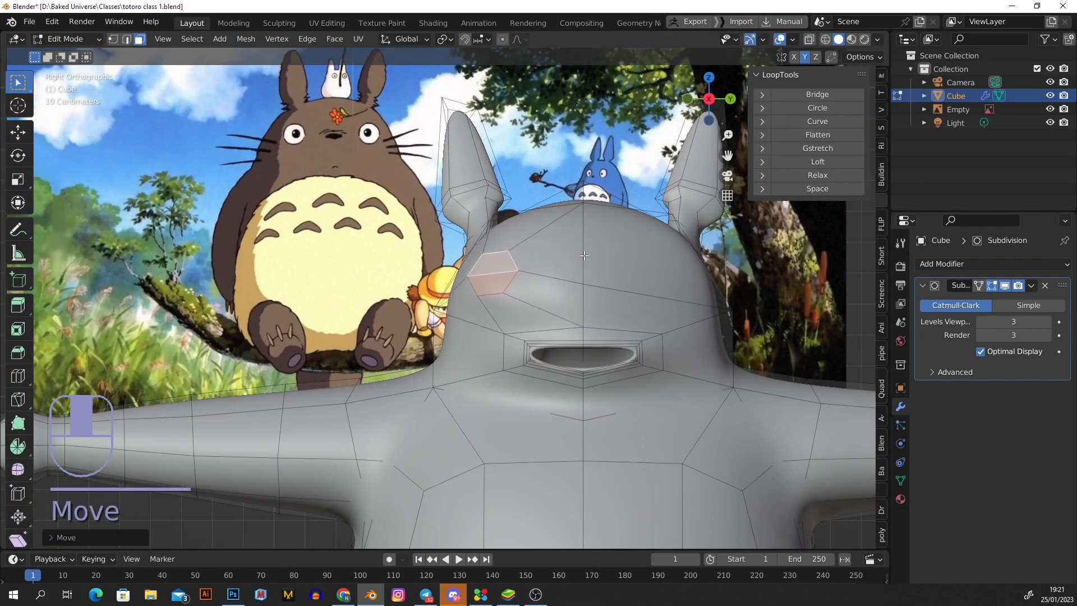
- Tilt the eye faces by about 10° in a side view so they follow the slope of the head
middle_click_drag(586, 257, 639, 256)
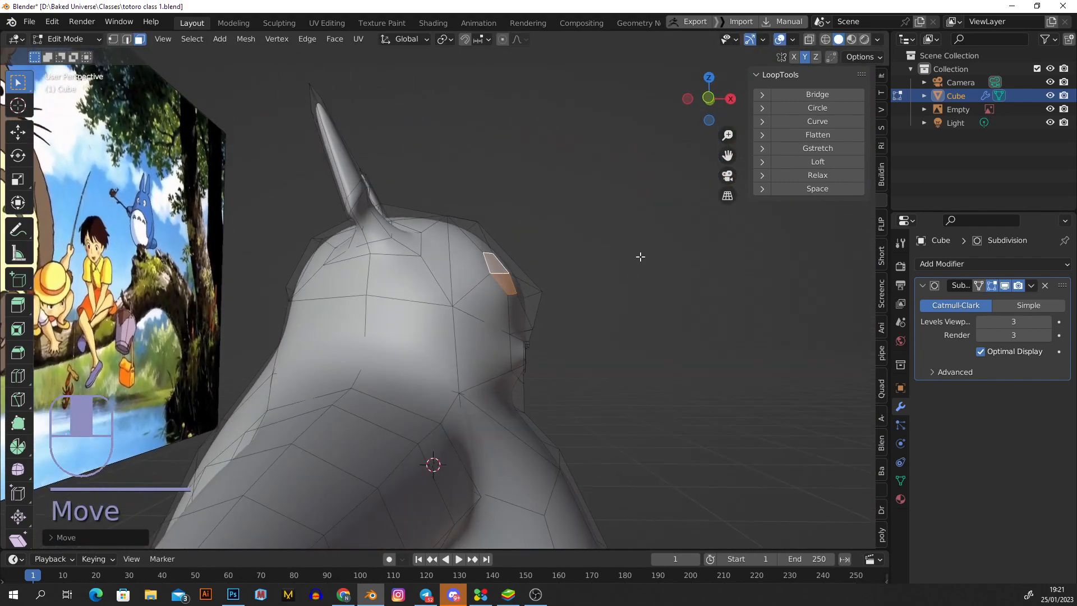
scroll(552, 296, "up", 3)
middle_click_drag(552, 296, 578, 249)
key("Tab")
key("Tab")
middle_click_drag(512, 236, 452, 231)
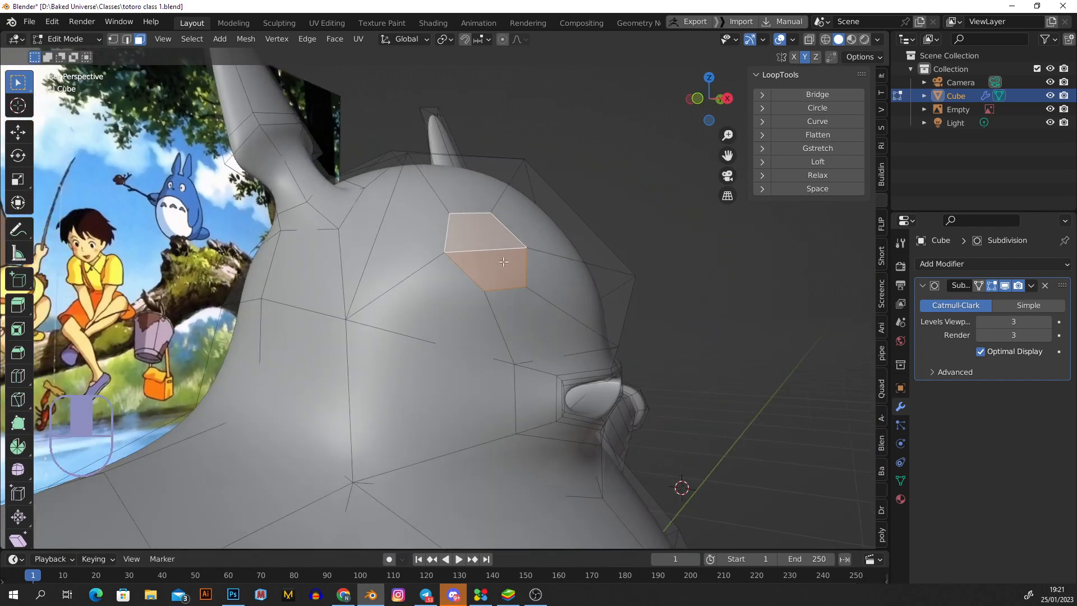
middle_click_drag(512, 259, 567, 252)
key("r")
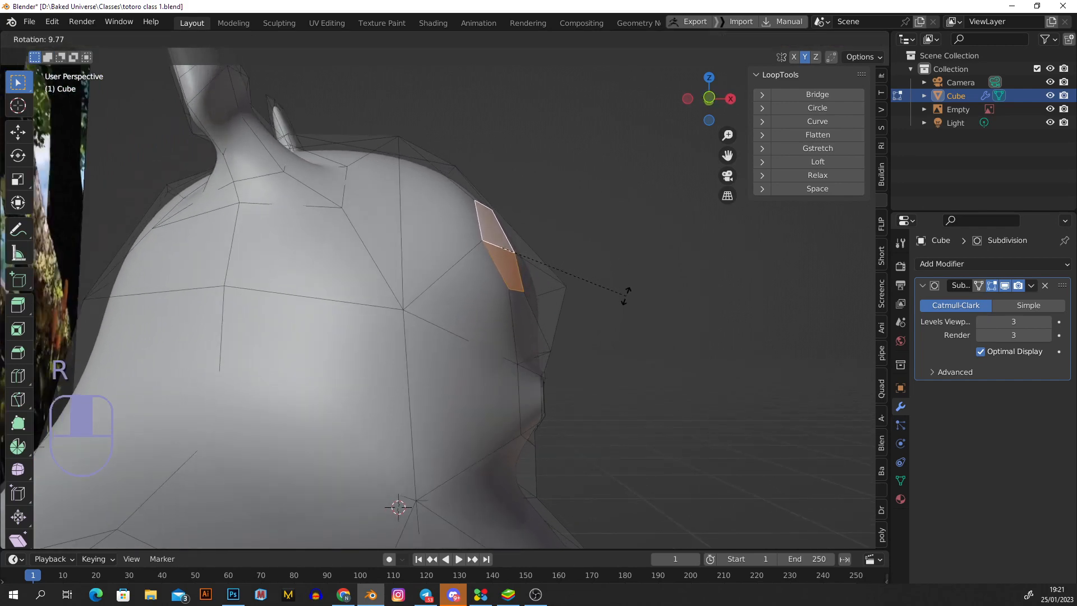
left_click(626, 295)
- Reposition the eye faces on the head surface from a low view and rotate them slightly to match its curve
middle_click_drag(505, 271, 471, 220)
key("g")
left_click(526, 250)
key("g")
left_click(506, 247)
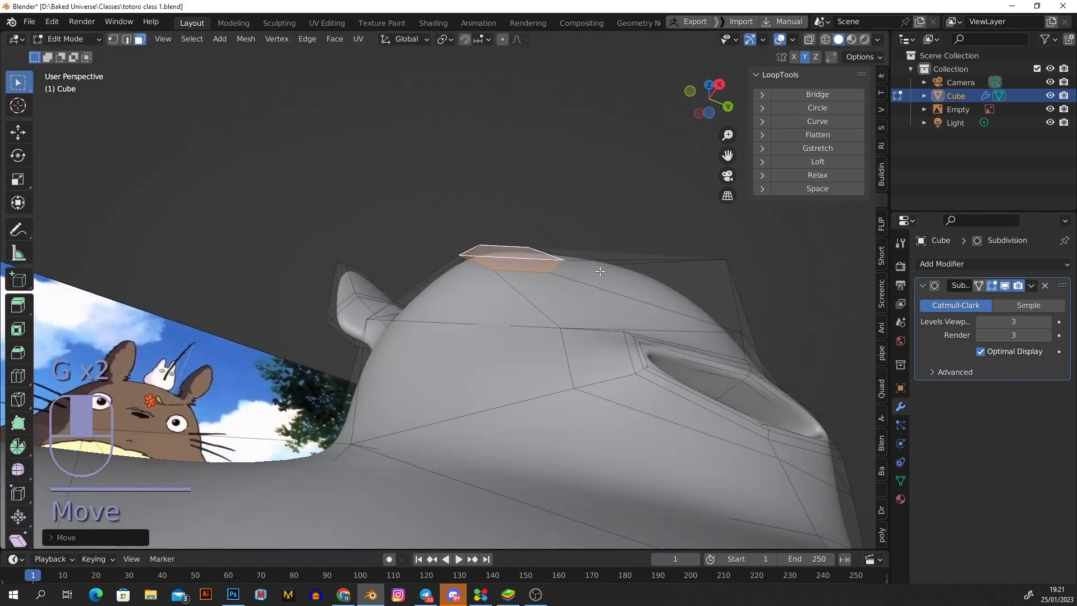
key("r")
left_click(600, 253)
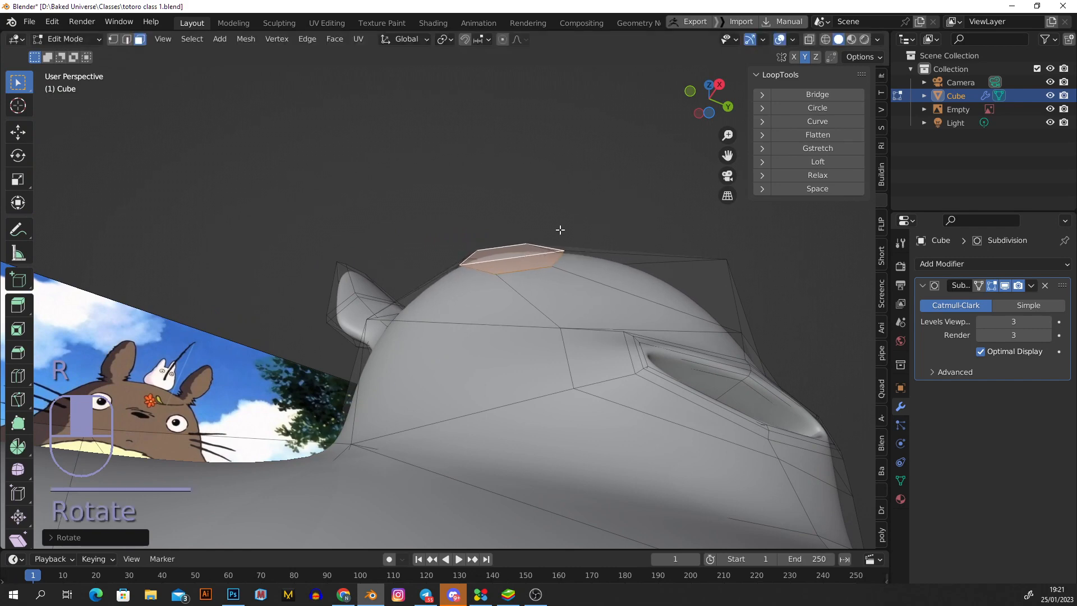
- Refine the eye faces' angle with two rotations, one seen from above and one from below, to align them with the head
middle_click_drag(597, 267, 508, 265, "shift")
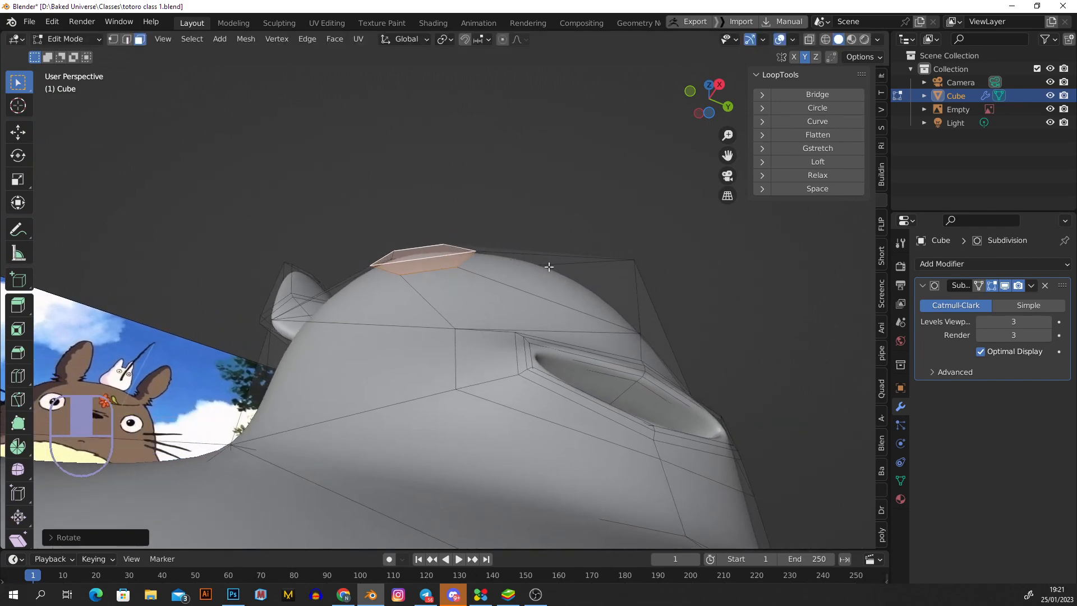
middle_click_drag(430, 253, 627, 392)
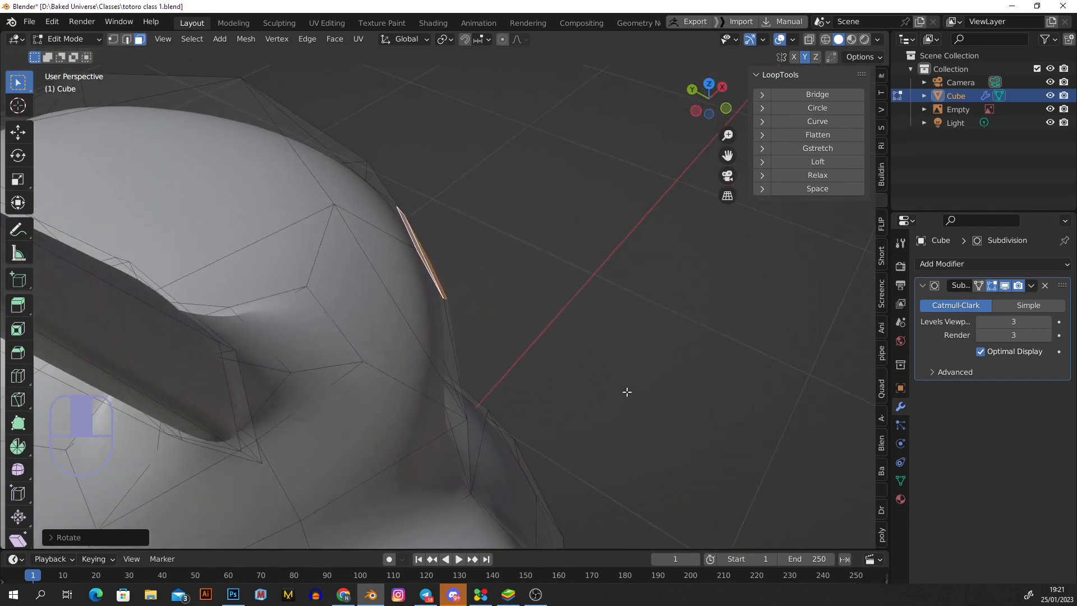
key("r")
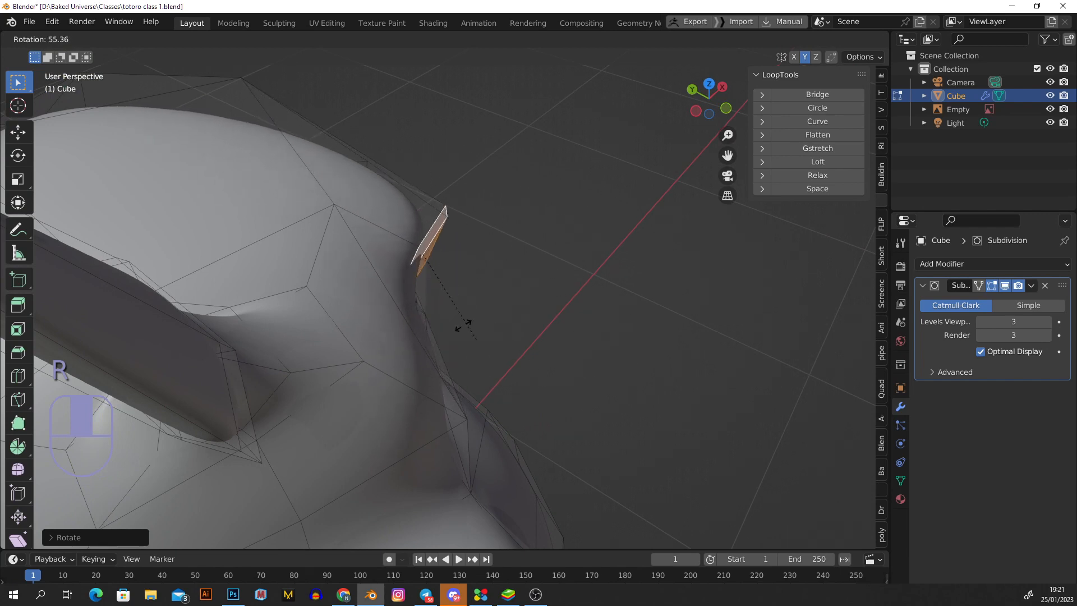
left_click(401, 239)
middle_click_drag(401, 238, 494, 294)
key("r")
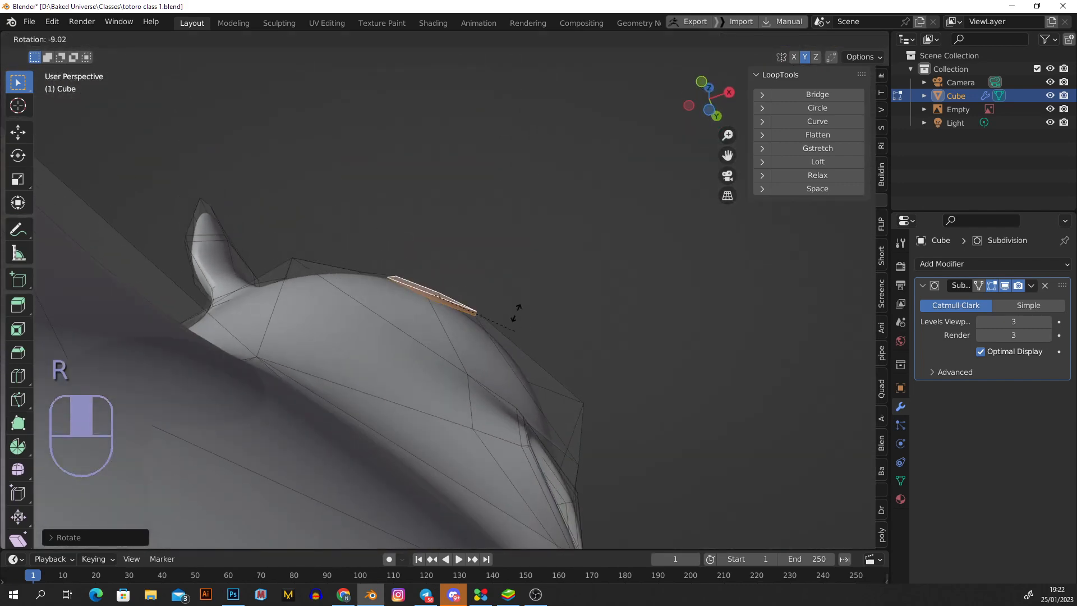
left_click(457, 323)
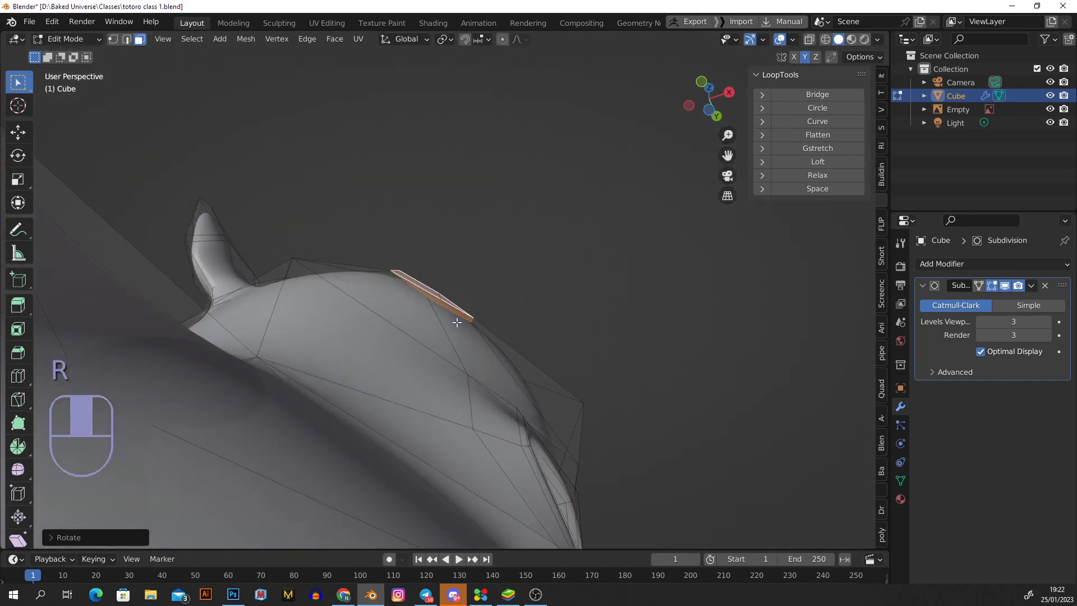
- Inset the eye faces by about 0.01 m from the front view to form a thin rim
middle_click_drag(458, 323, 497, 325)
scroll(497, 325, "up", 3)
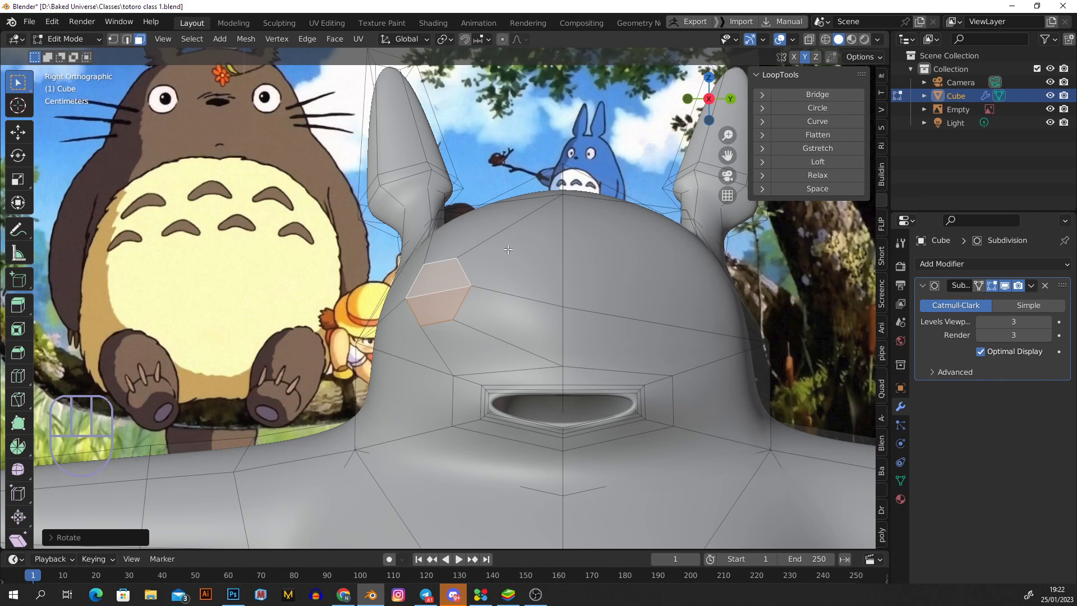
scroll(538, 231, "up", 1)
key("i")
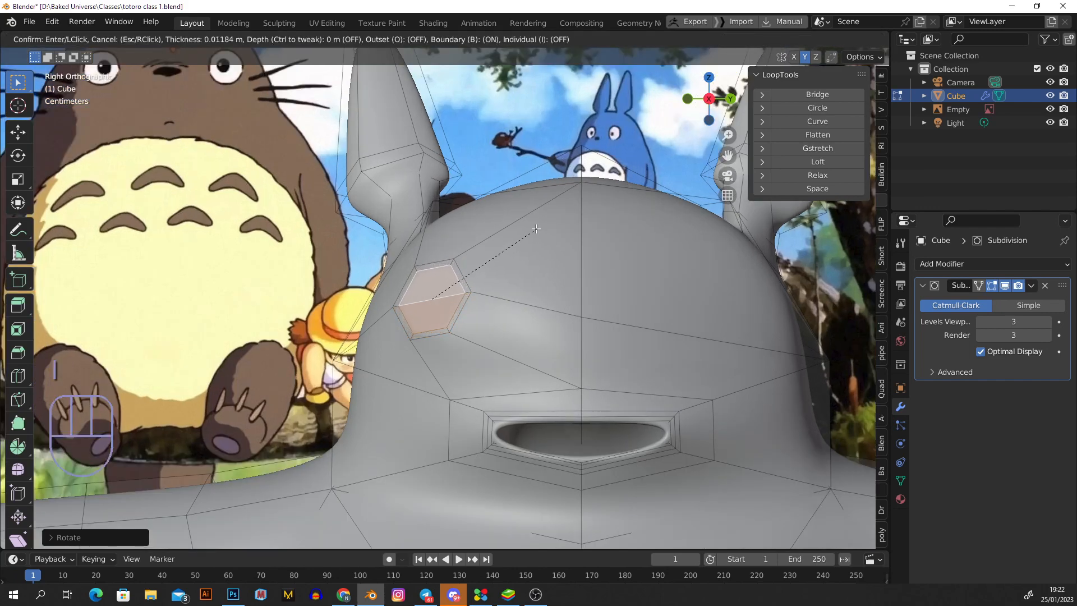
left_click(453, 274)
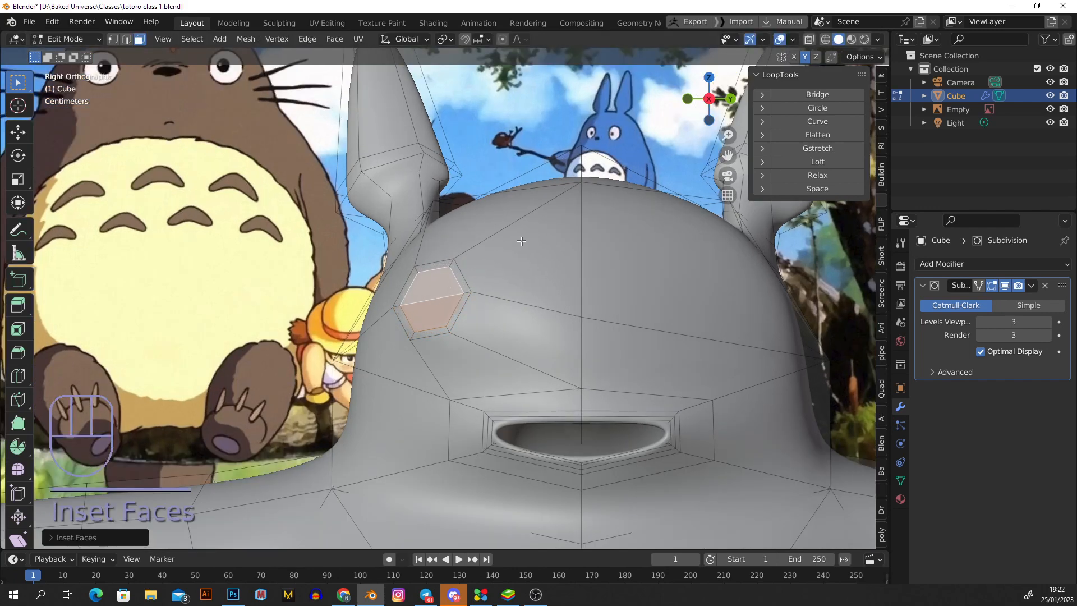
- Extrude the inset eye faces about 0.07 m into the head to form an eye socket and check it from the front
middle_click_drag(457, 262, 463, 359)
key("e")
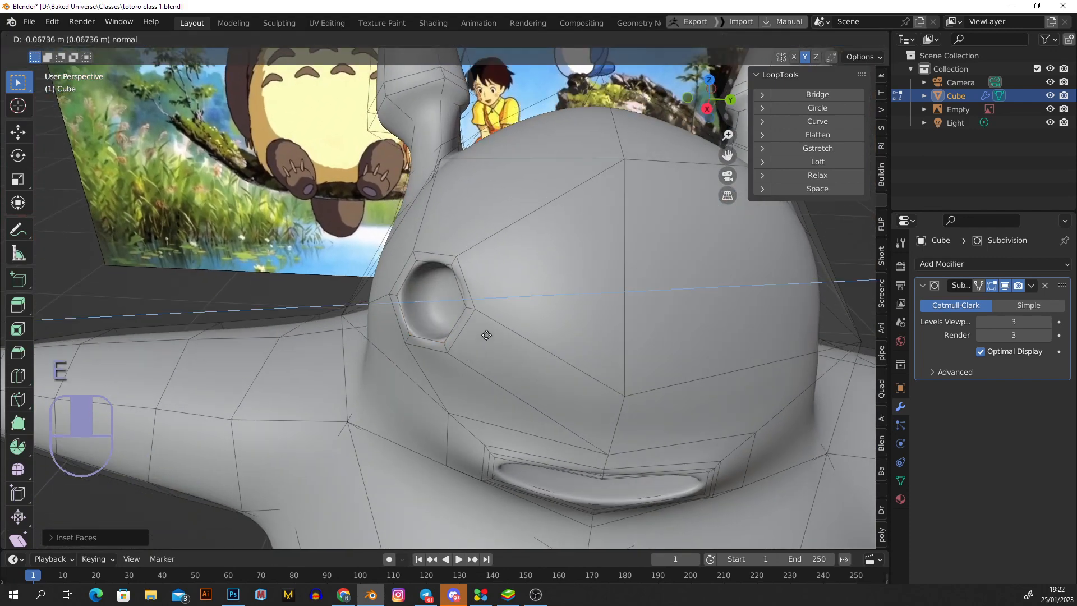
left_click(490, 330)
middle_click_drag(490, 330, 478, 253)
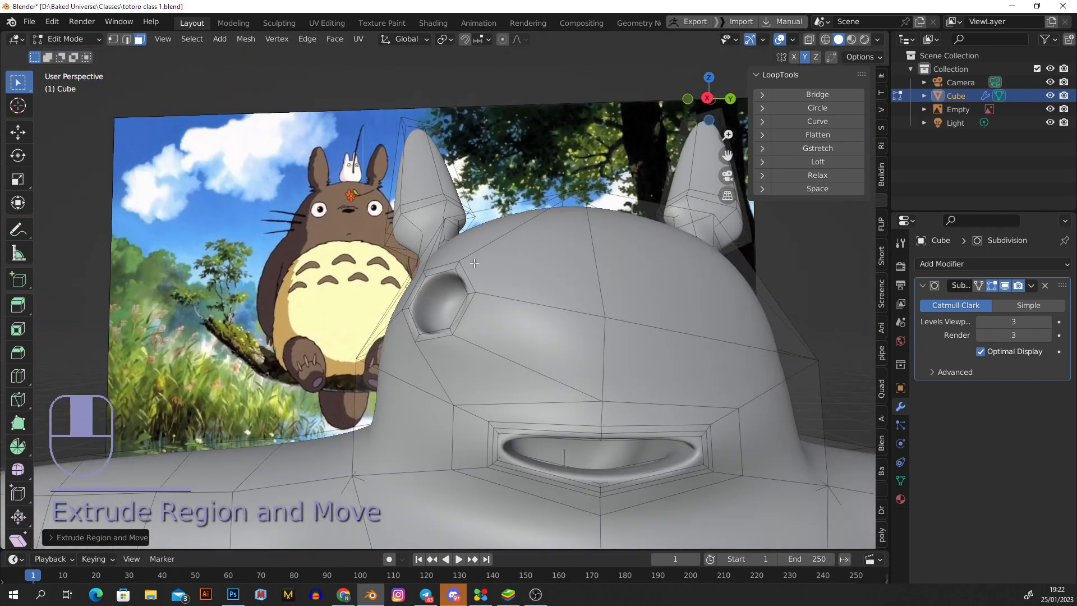
middle_click_drag(491, 280, 539, 269, "alt")
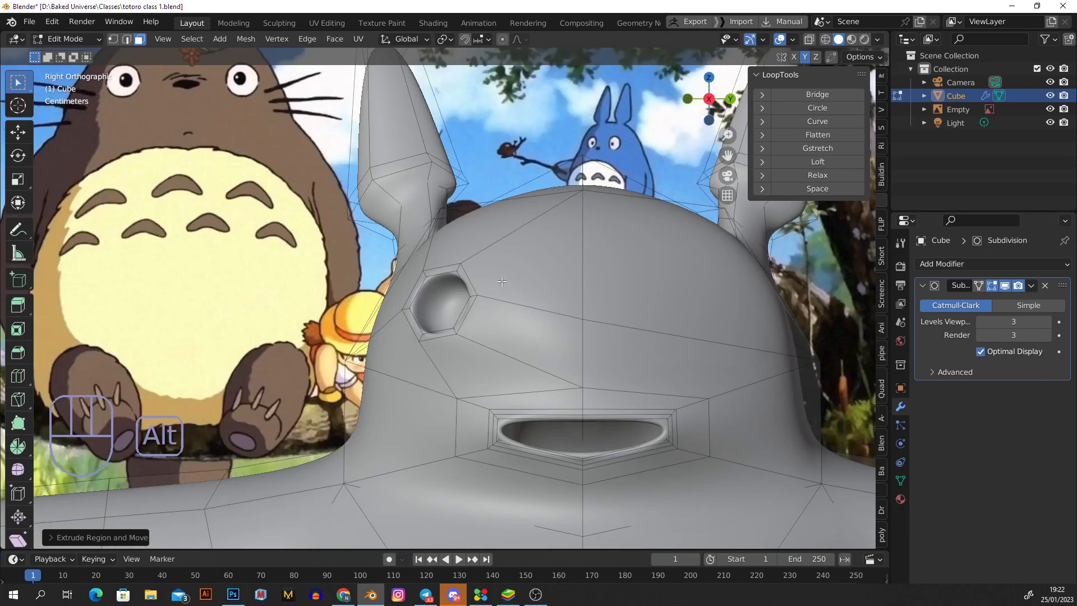
- Leave Edit Mode, switch the body to Sculpt Mode and set the Grab brush radius to 201 px over the eye socket
key("Tab")
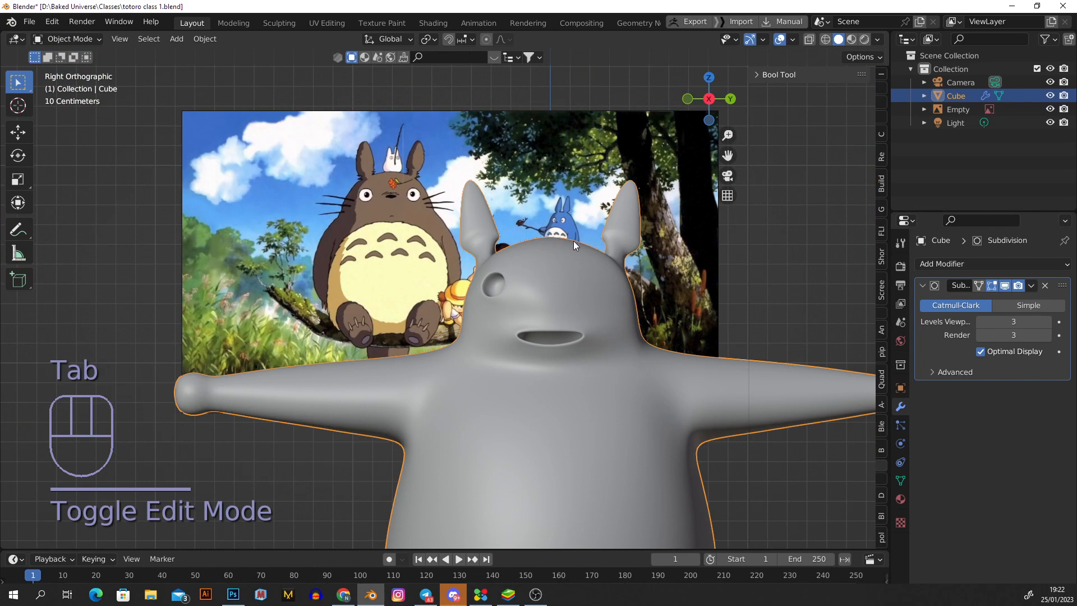
scroll(549, 303, "up", 4)
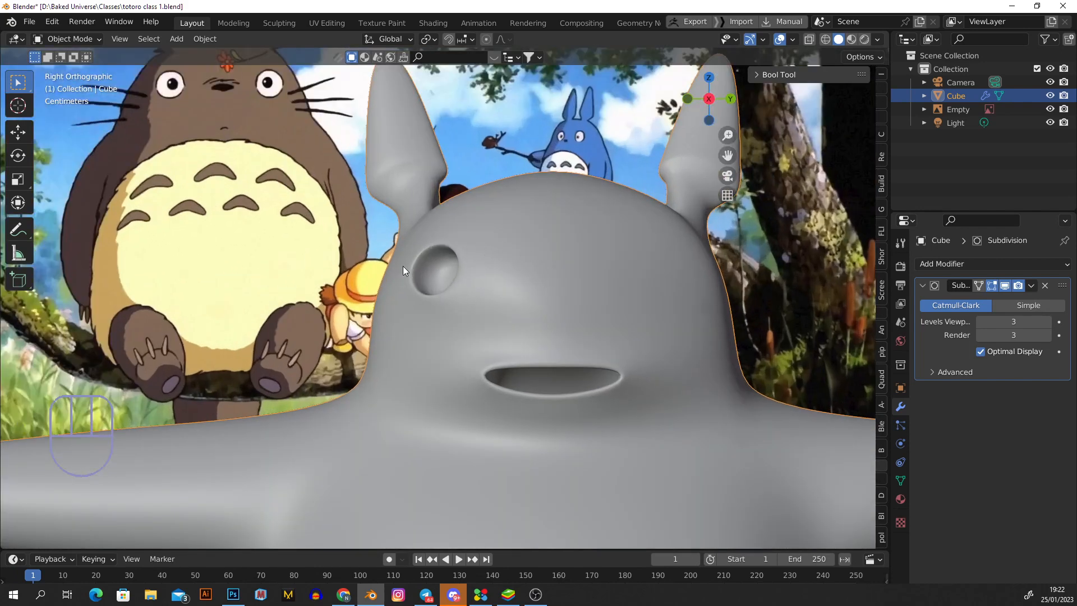
left_click(74, 42)
left_click(72, 86)
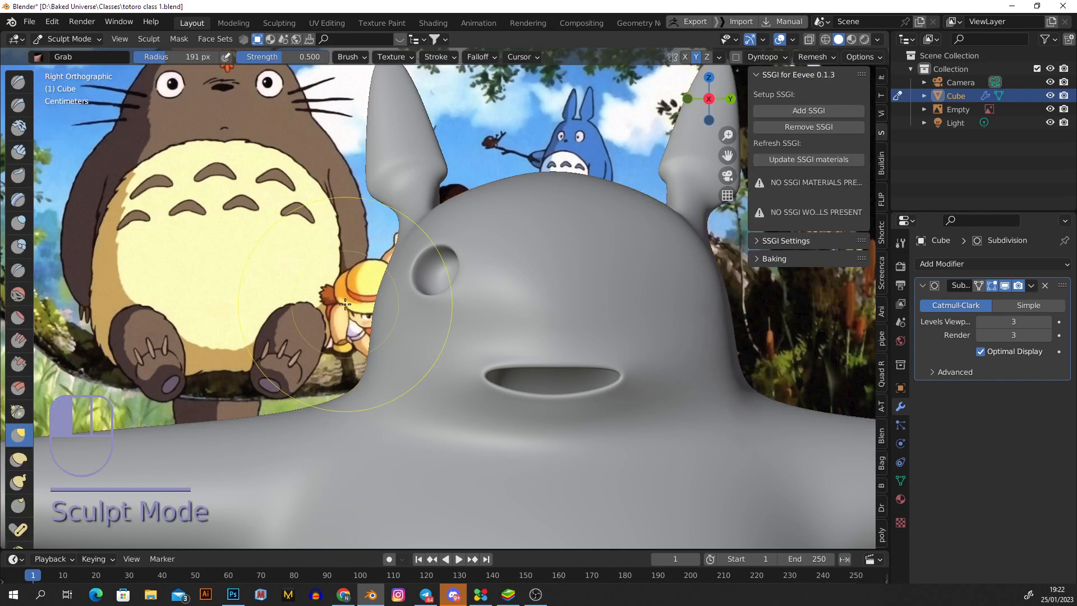
key("f")
left_click(457, 292)
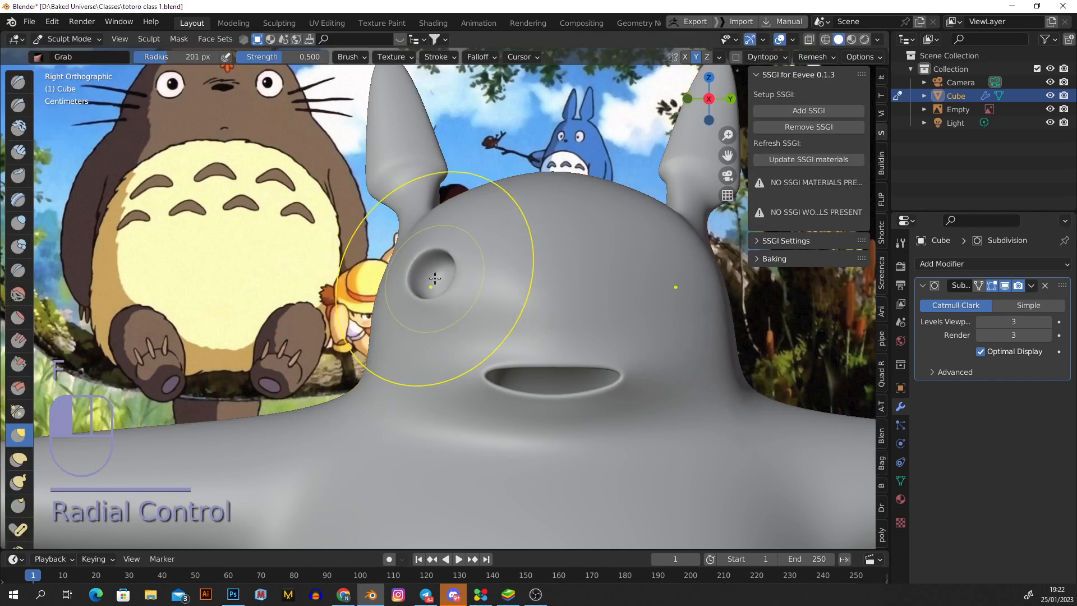
scroll(505, 303, "up", 1)
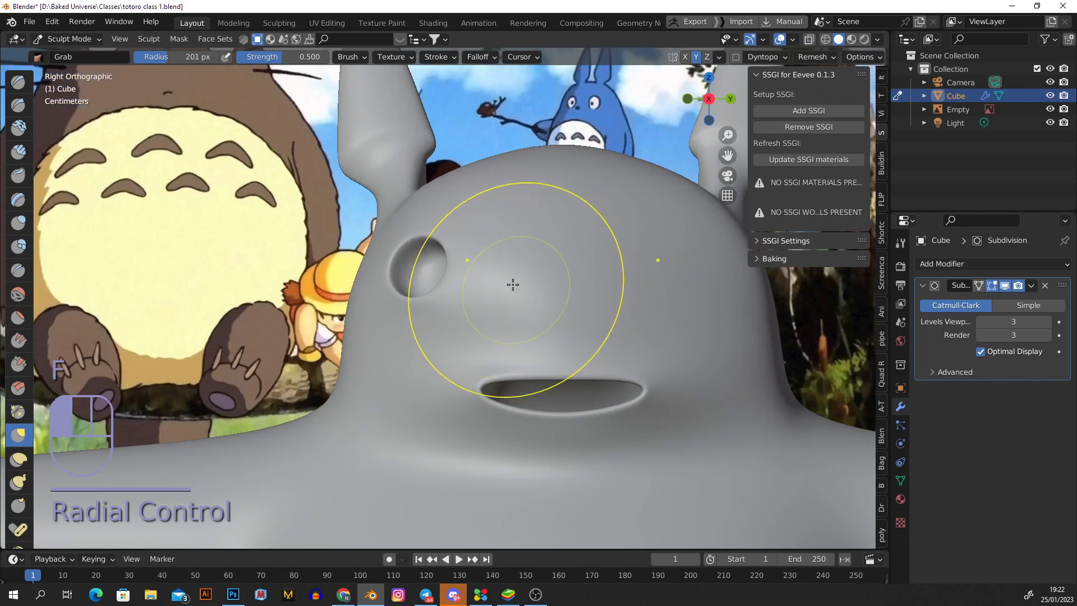
- Compare the head, eye socket and mouth with the Totoro reference image from the front
scroll(513, 293, "up", 1)
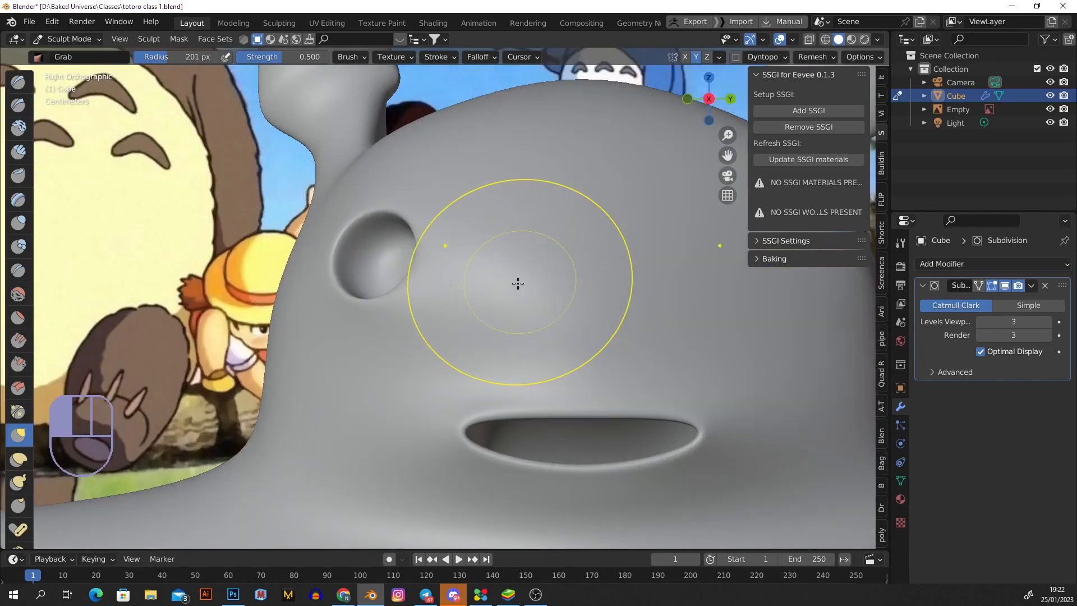
left_click_drag(536, 285, 475, 334, "shift")
scroll(535, 317, "down", 5)
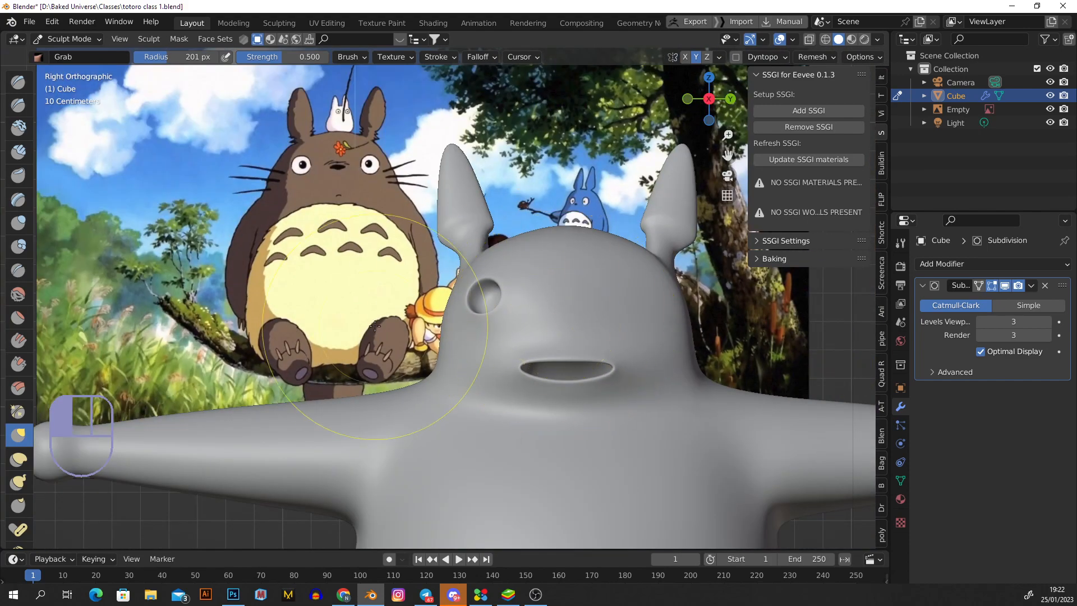
scroll(535, 303, "down", 1)
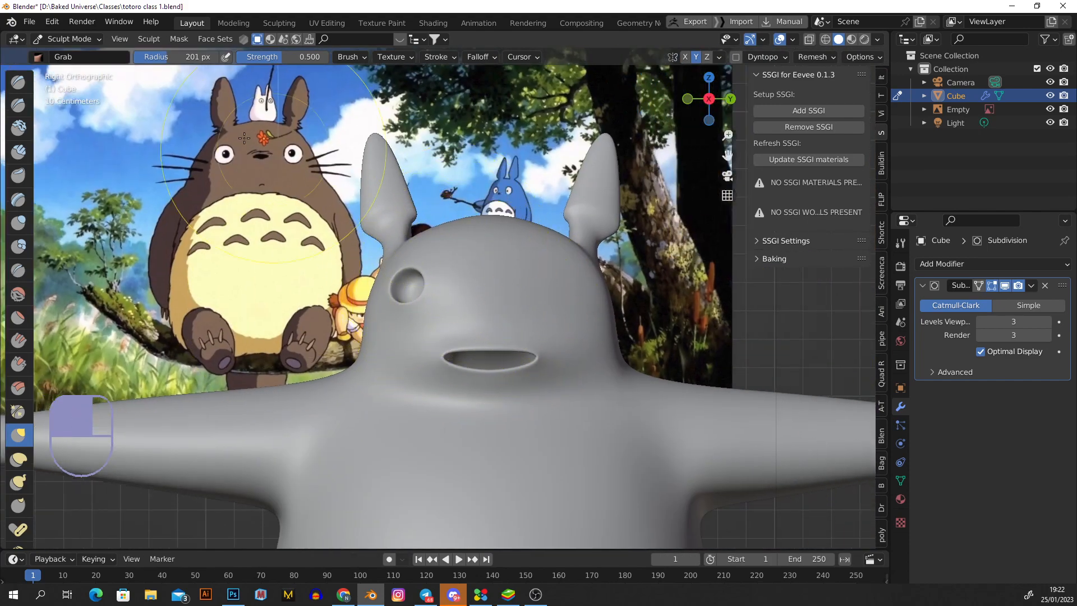
scroll(438, 299, "down", 2)
middle_click_drag(438, 299, 432, 275, "shift")
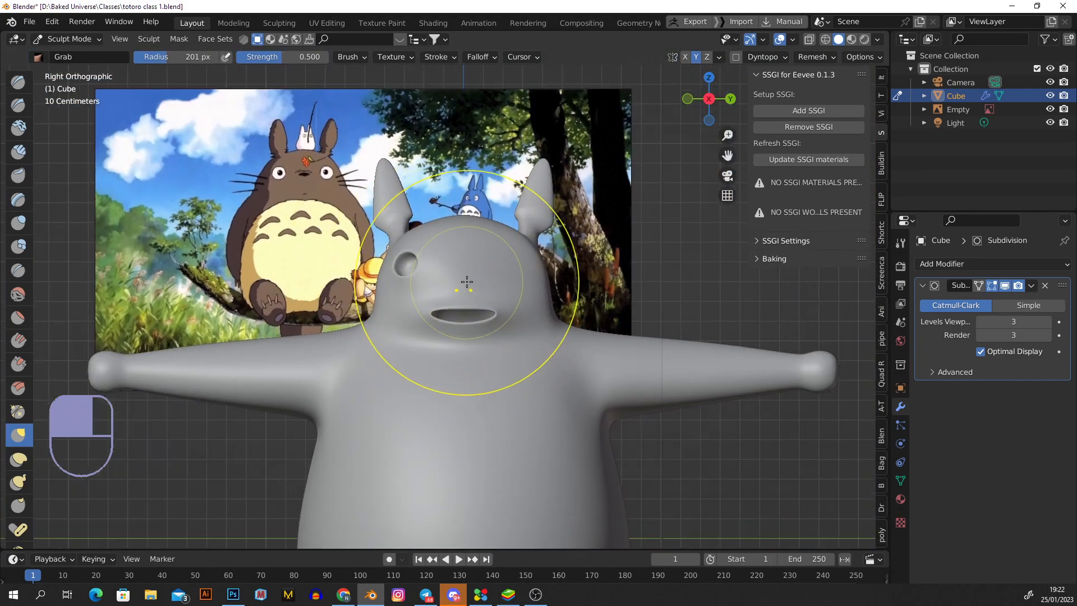
scroll(417, 264, "up", 4)
scroll(421, 258, "down", 5)
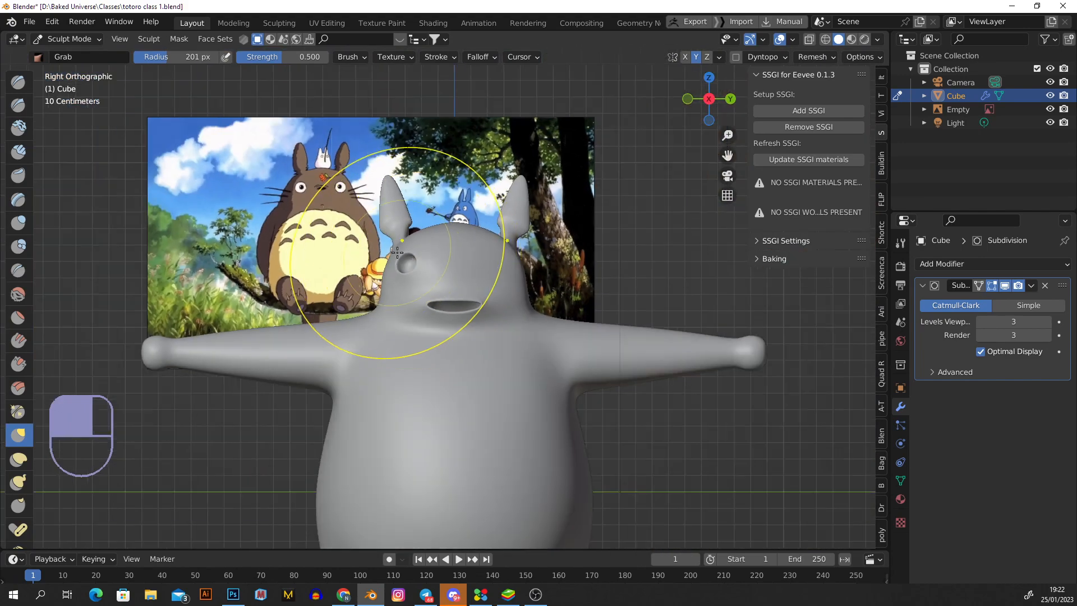
- Switch the body from Sculpt Mode to Object Mode and enter Edit Mode on its mesh
left_click(69, 39)
left_click(73, 54)
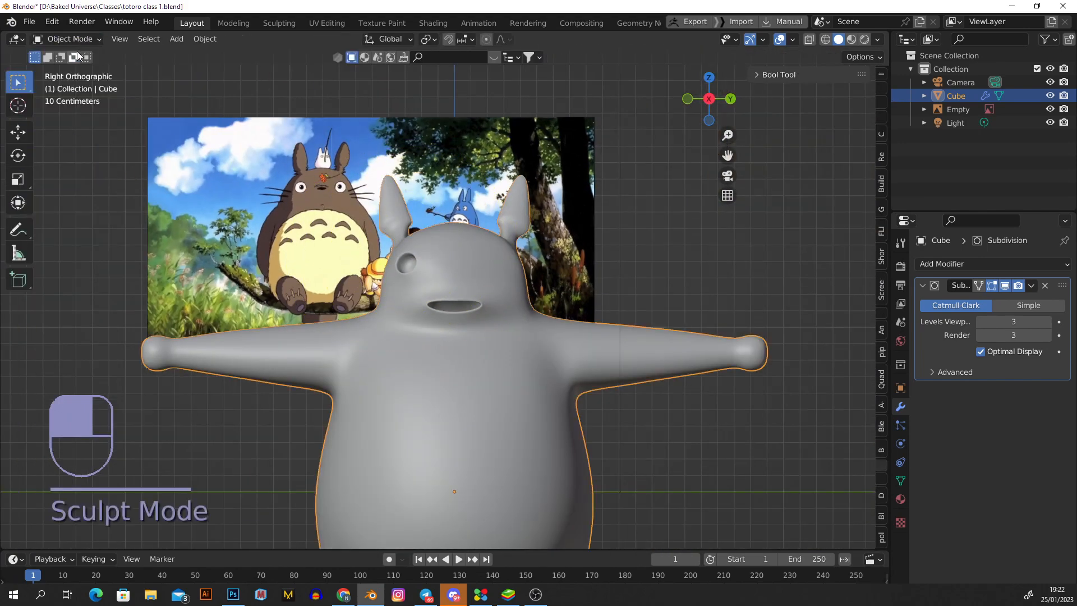
scroll(342, 237, "down", 3)
middle_click_drag(342, 241, 373, 259, "shift")
key("Tab")
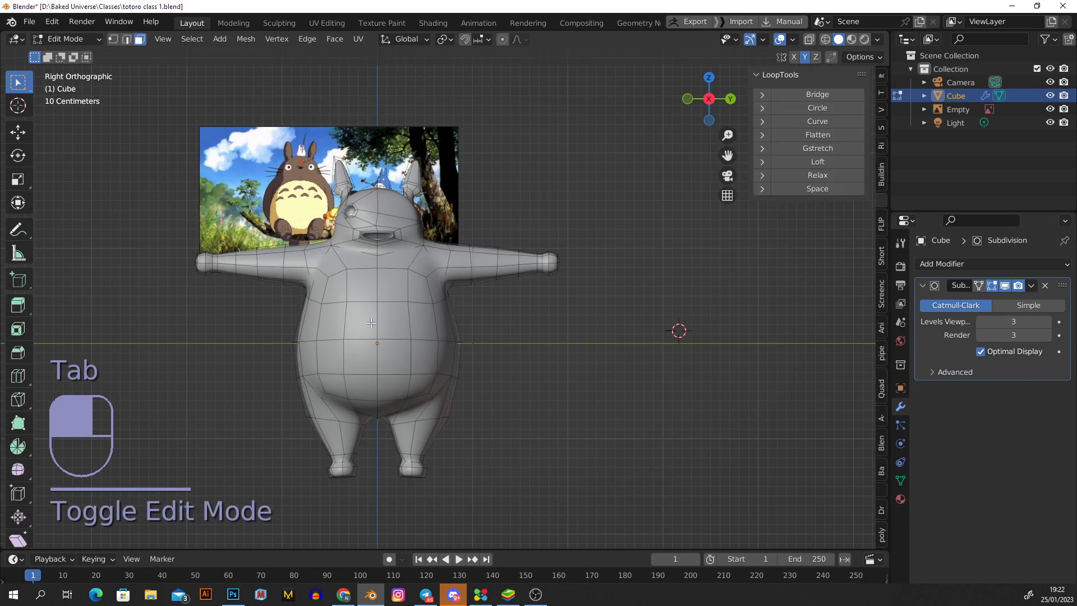
- Examine the mesh topology along the body's centre line, around the eye socket, mouth and chest
scroll(392, 266, "up", 2)
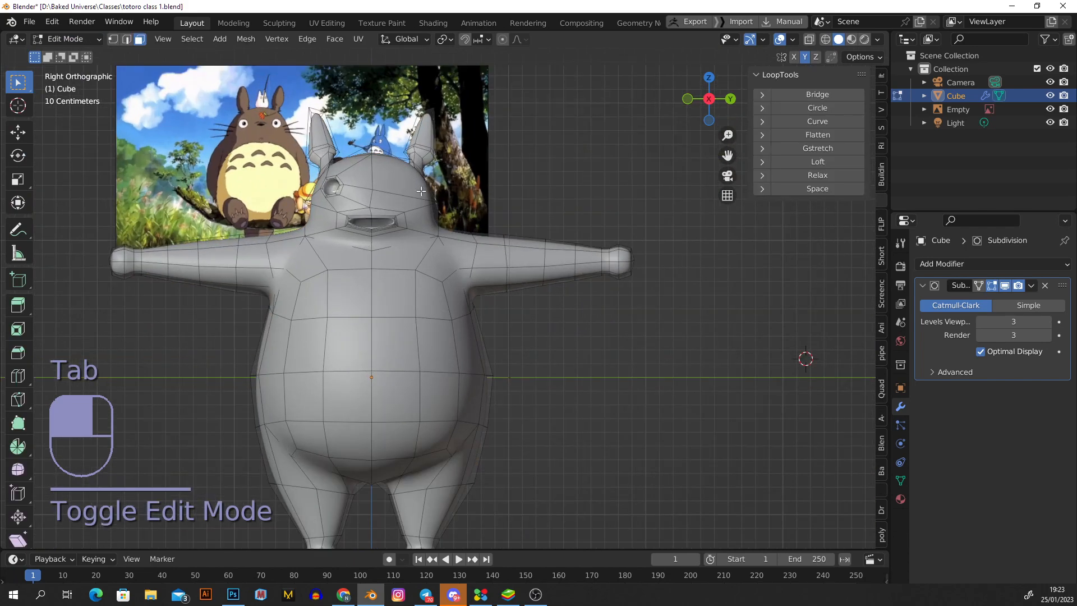
scroll(346, 172, "up", 4)
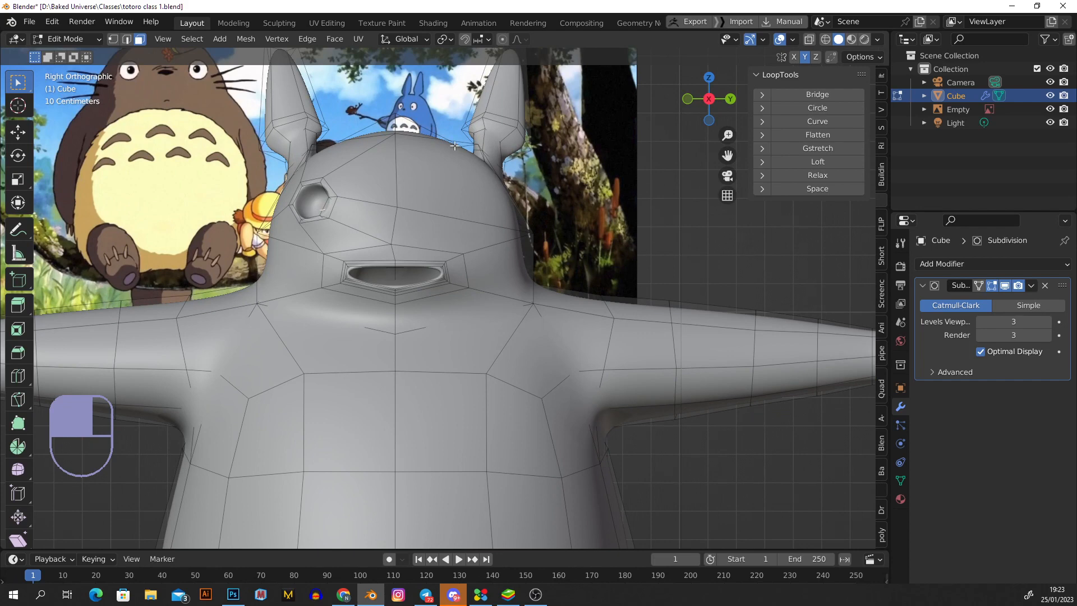
scroll(453, 146, "down", 1)
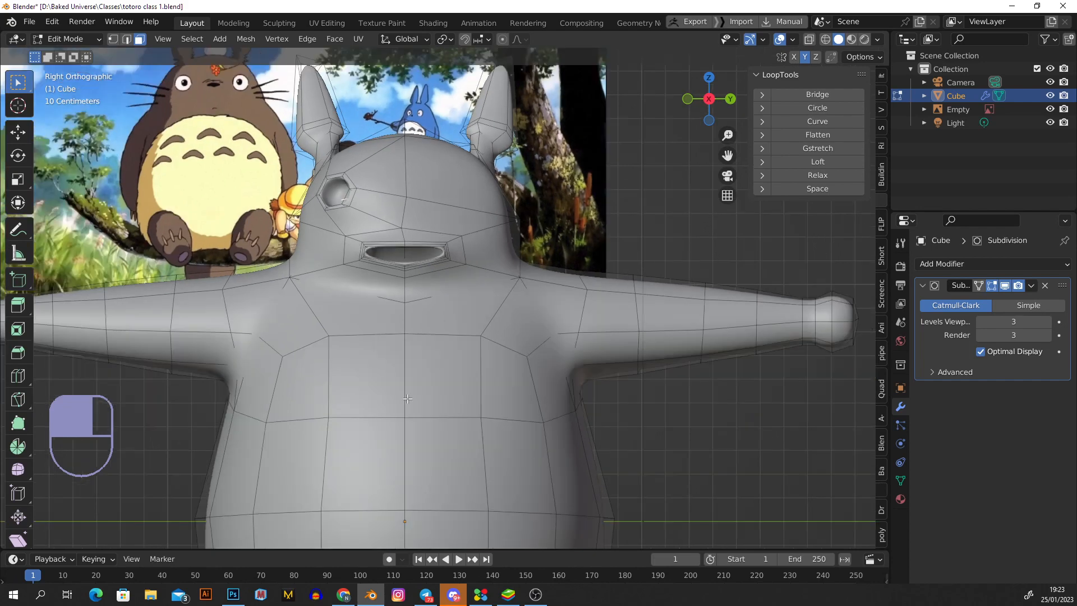
scroll(406, 398, "down", 2)
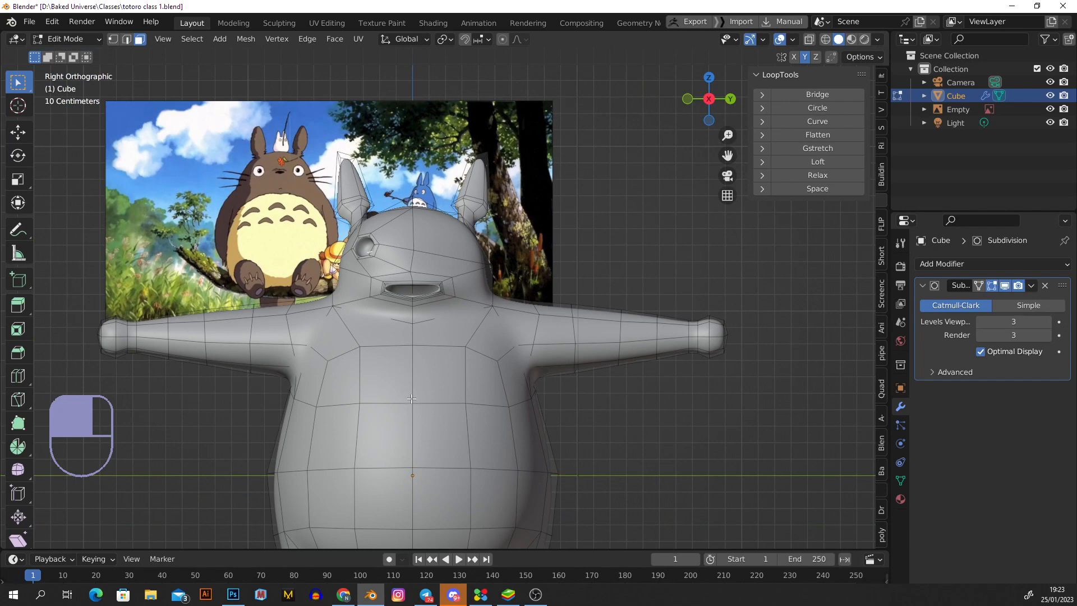
scroll(387, 252, "up", 3)
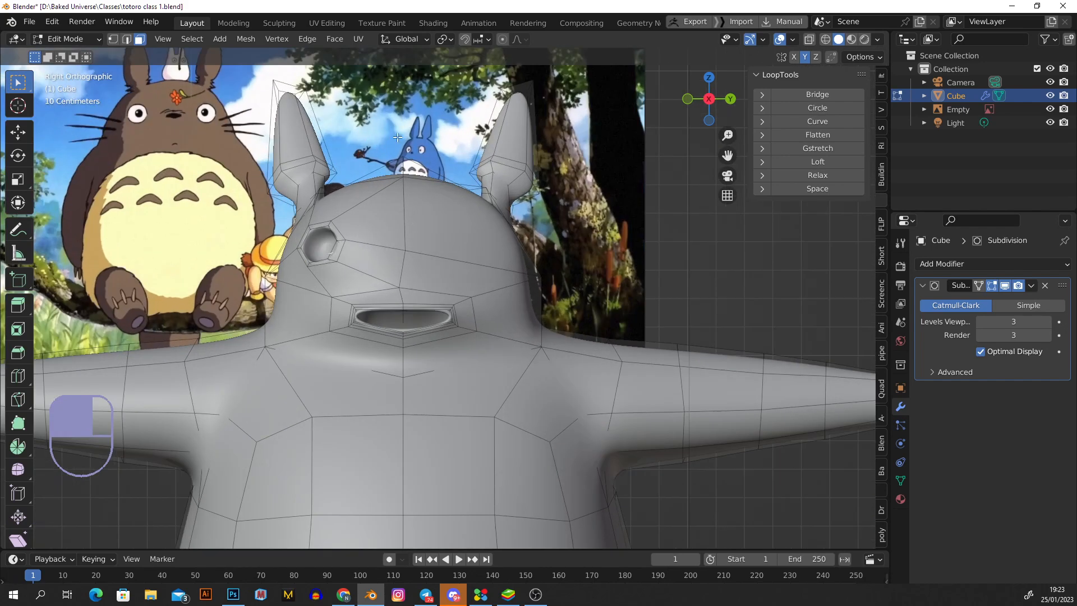
scroll(406, 306, "down", 4)
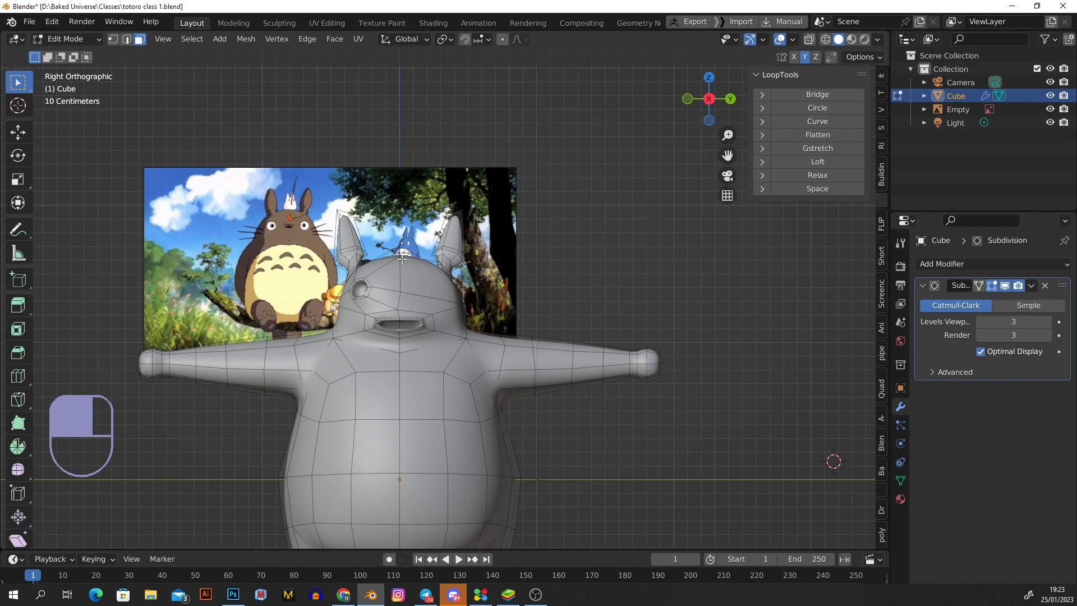
scroll(405, 305, "up", 3)
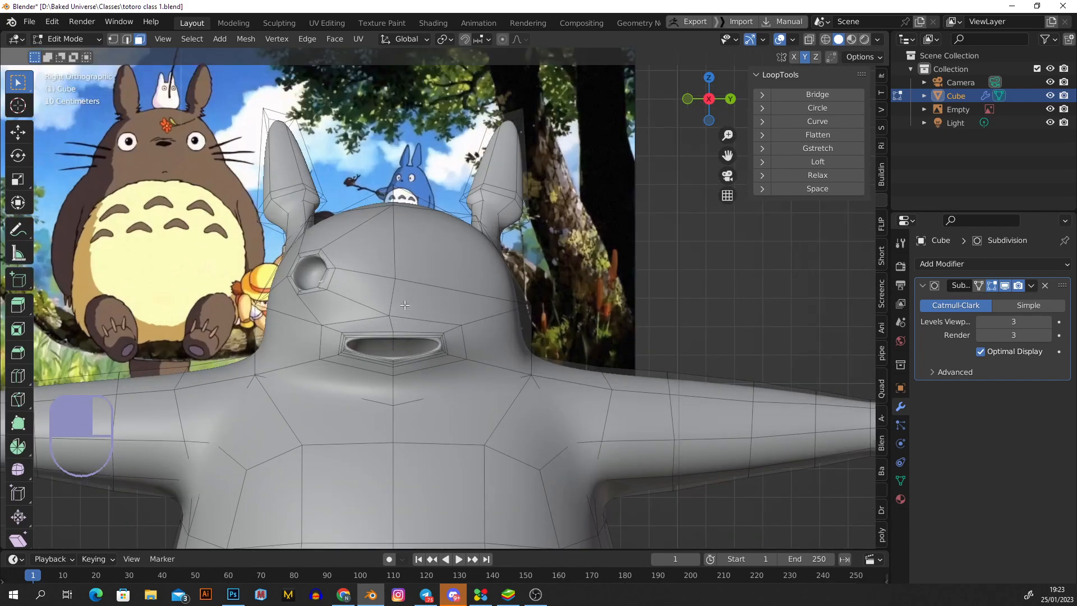
scroll(395, 292, "down", 1)
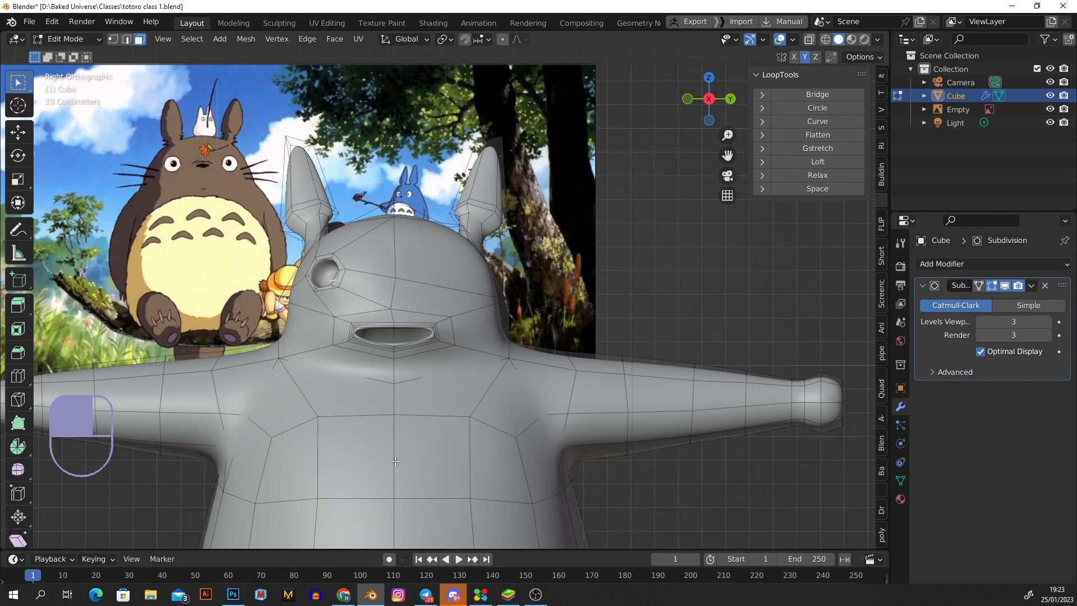
scroll(397, 387, "up", 4)
scroll(385, 287, "down", 1)
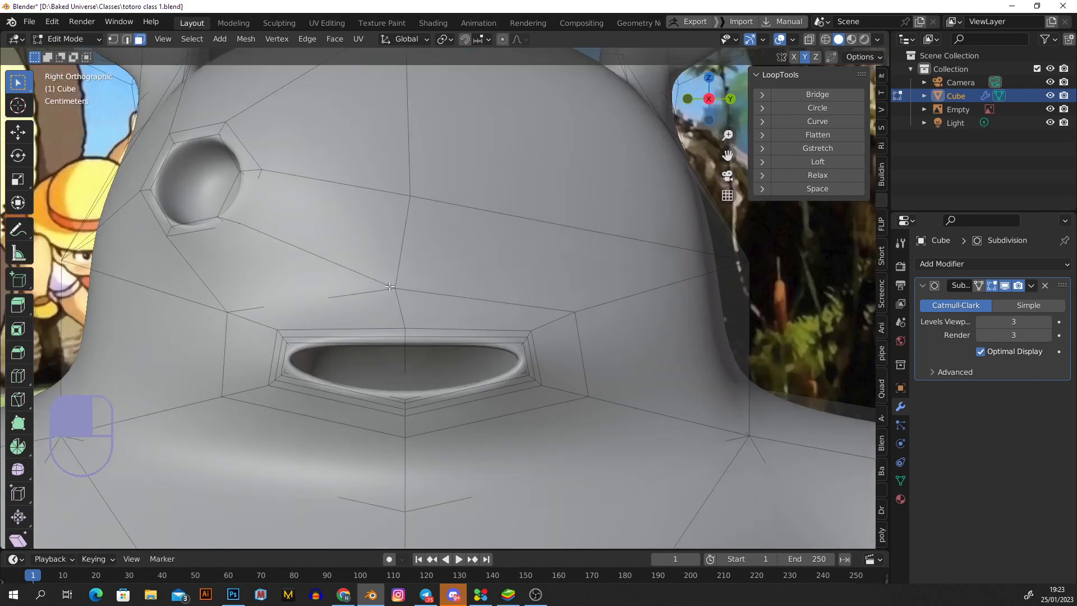
scroll(395, 193, "down", 3)
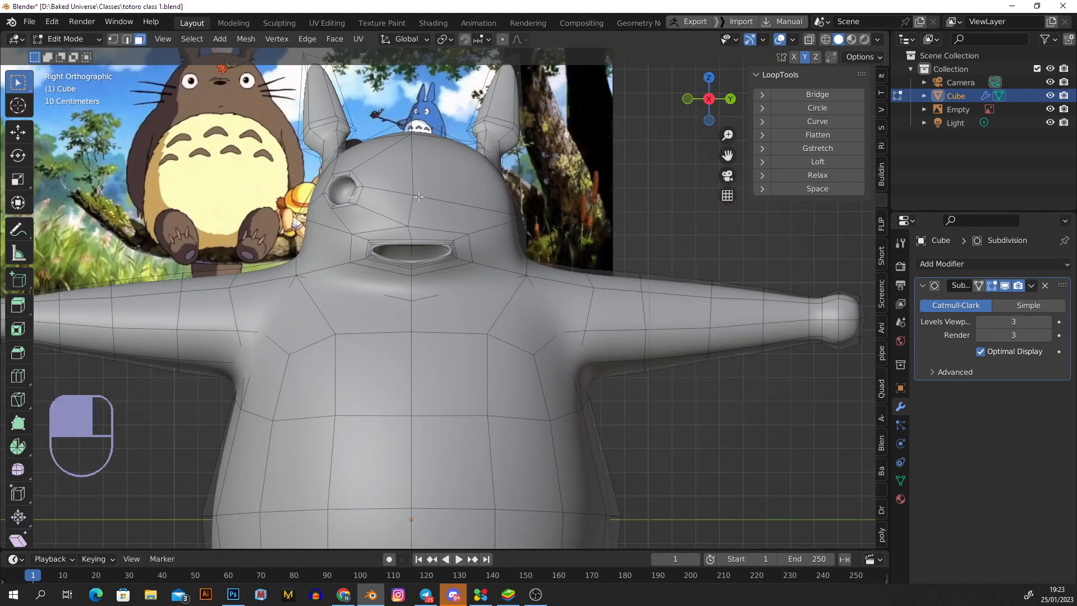
- Select the body's vertical centre edge loops, including the segment above the mouth, and scale them along the global Y axis
key("2")
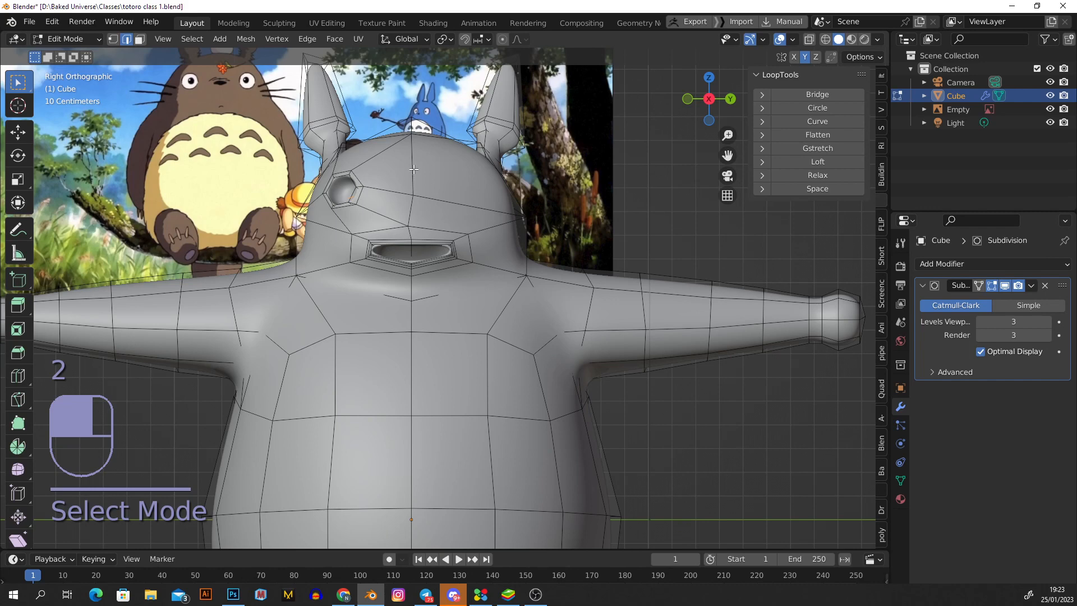
left_click(413, 169, "alt")
scroll(408, 225, "up", 3)
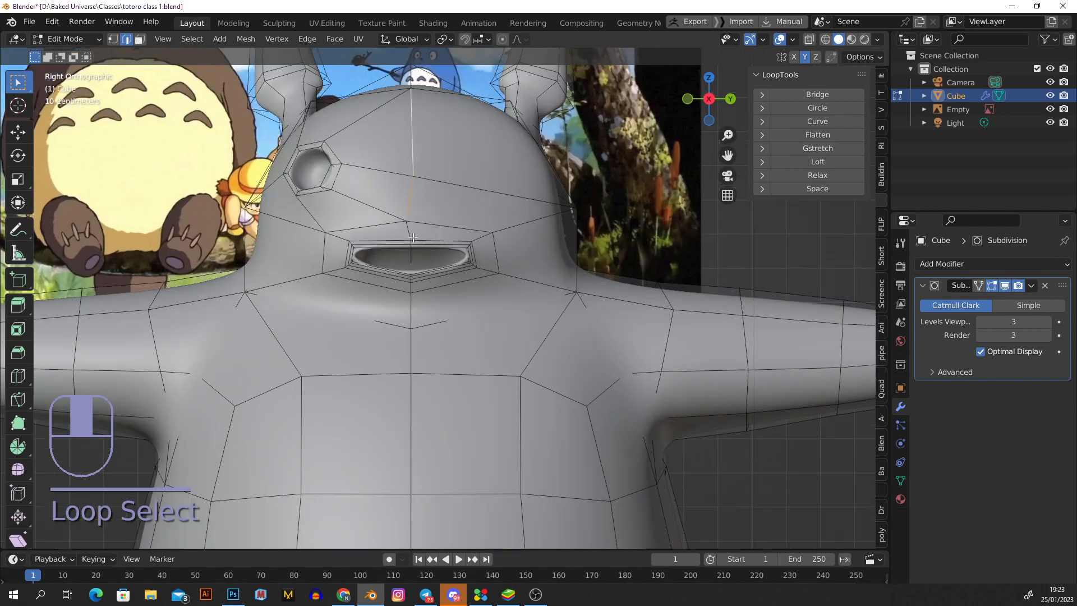
left_click(405, 223, "alt+shift")
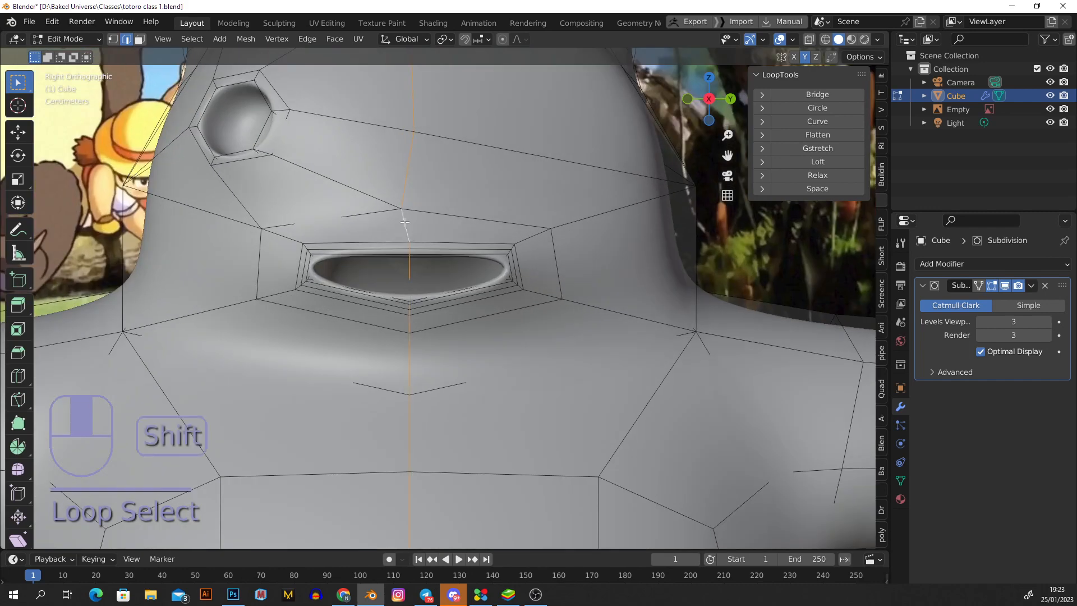
scroll(450, 313, "down", 3)
middle_click_drag(486, 320, 323, 321)
middle_click_drag(517, 299, 553, 283, "alt")
key("s")
key("y")
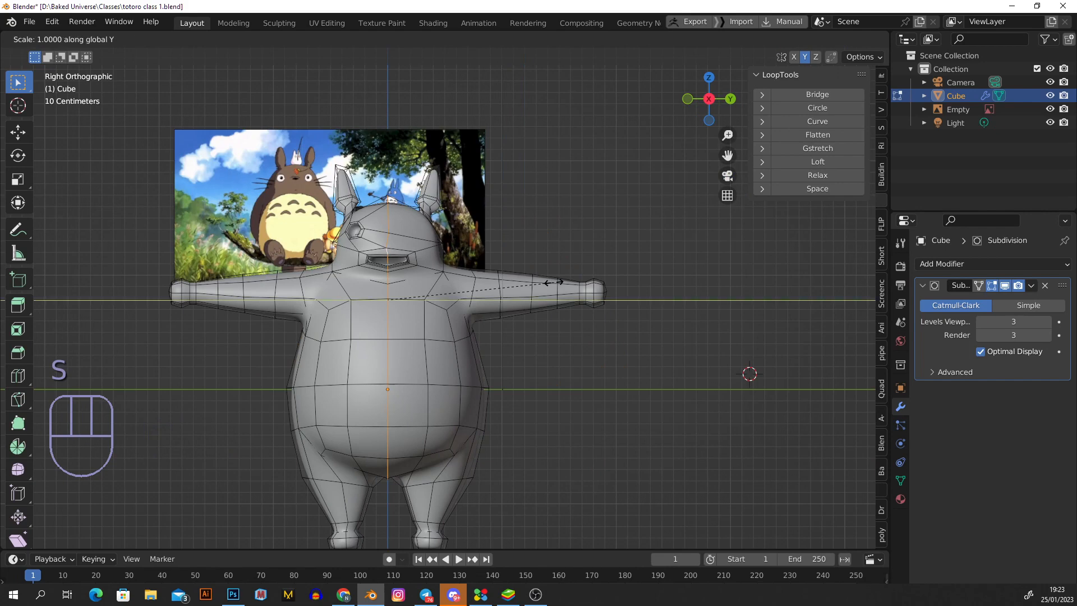
left_click(554, 282)
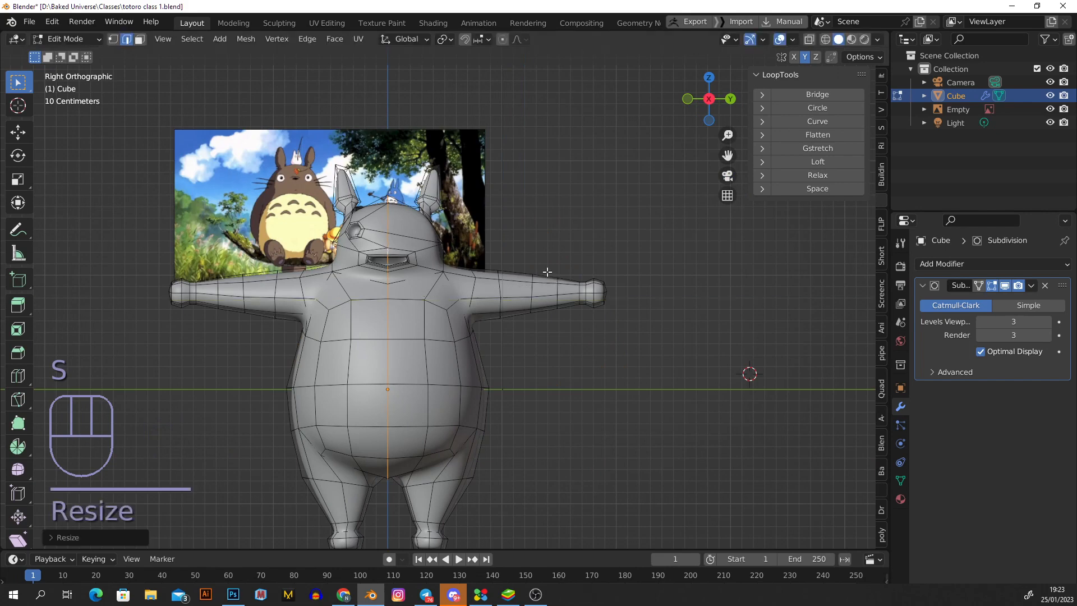
- Turn on X-ray and switch to vertex selection with the Box Select tool, keeping the whole body in view
scroll(397, 234, "up", 4)
scroll(384, 275, "down", 4)
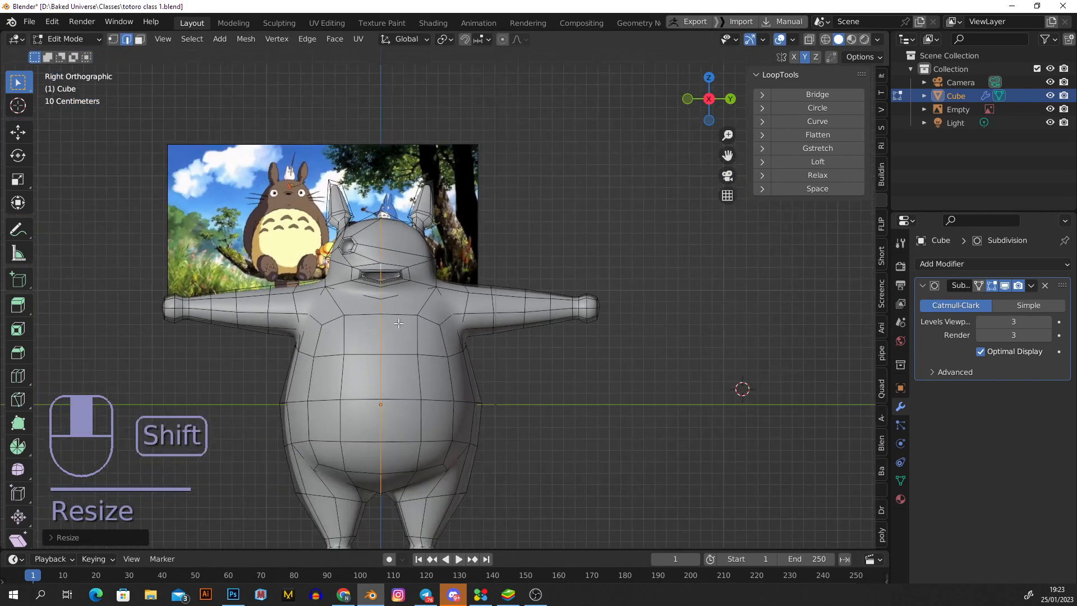
middle_click_drag(410, 307, 402, 226, "shift")
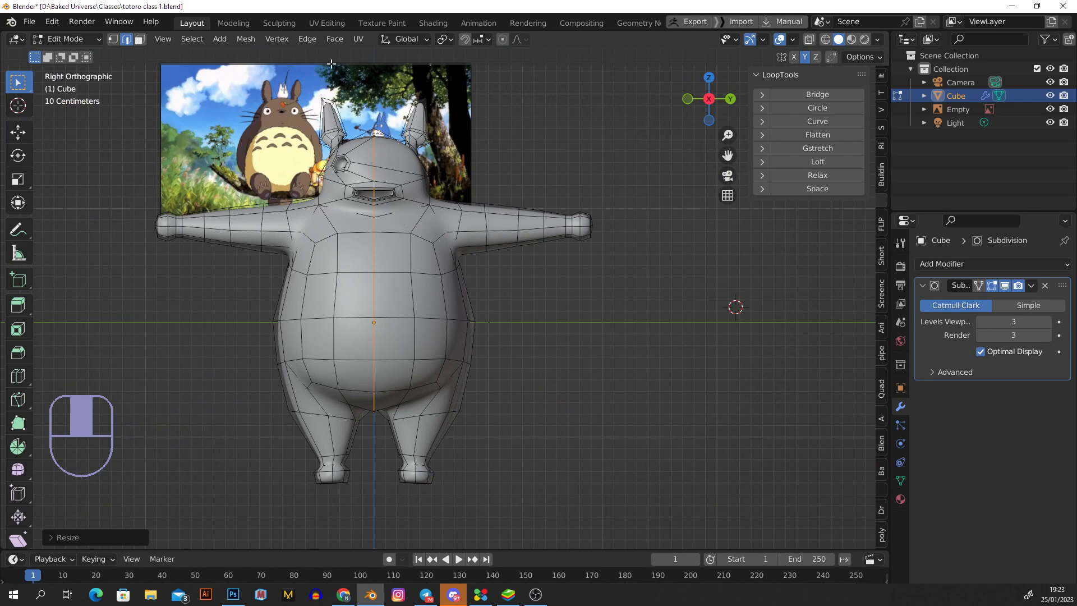
left_click(809, 39)
scroll(613, 209, "down", 3)
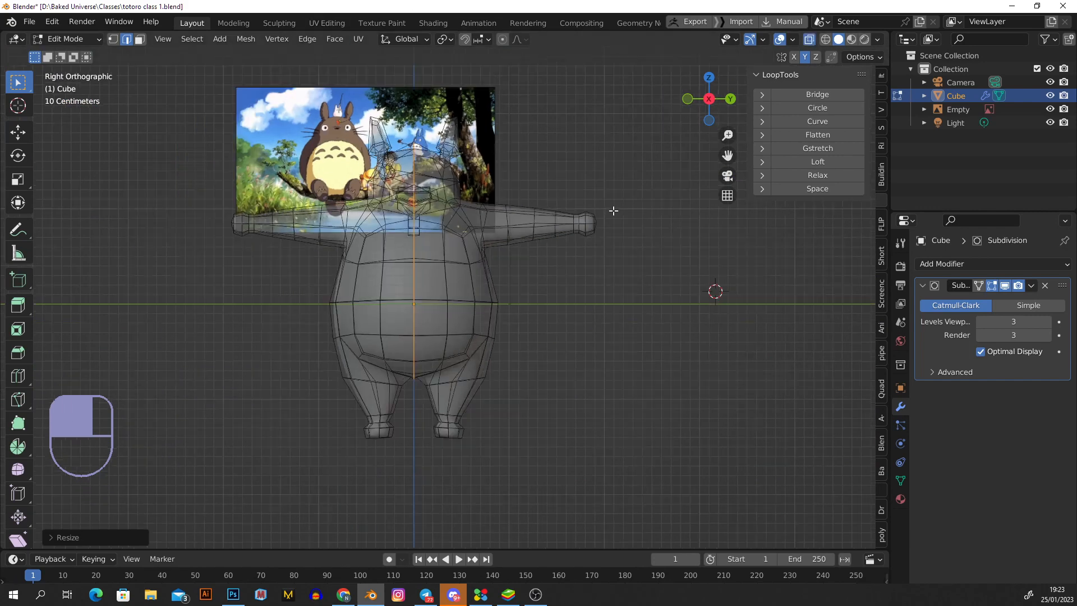
key("1")
scroll(505, 303, "up", 3)
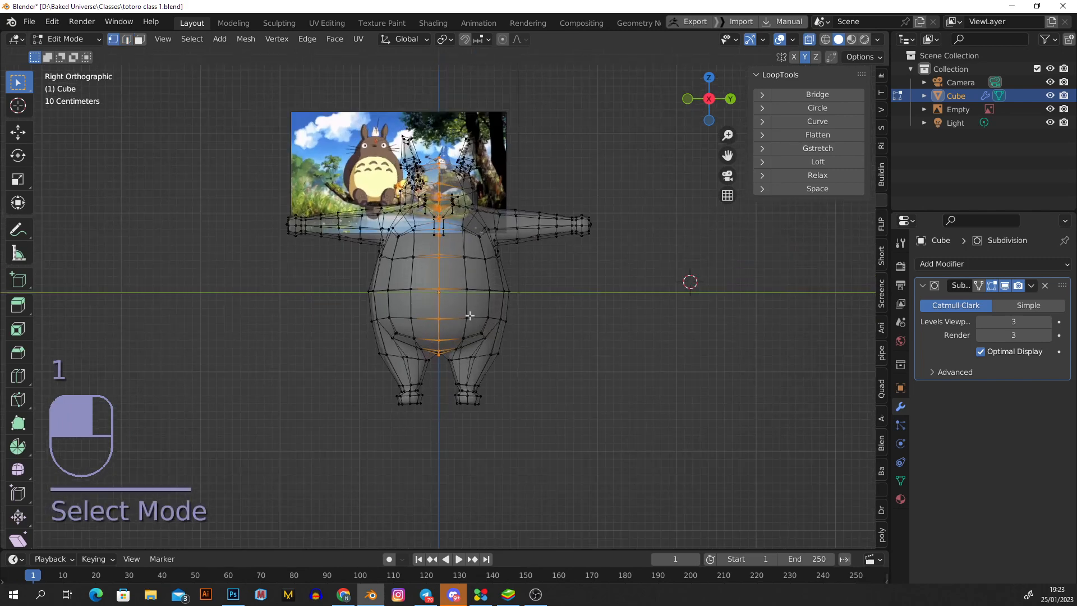
middle_click_drag(520, 372, 508, 382, "shift")
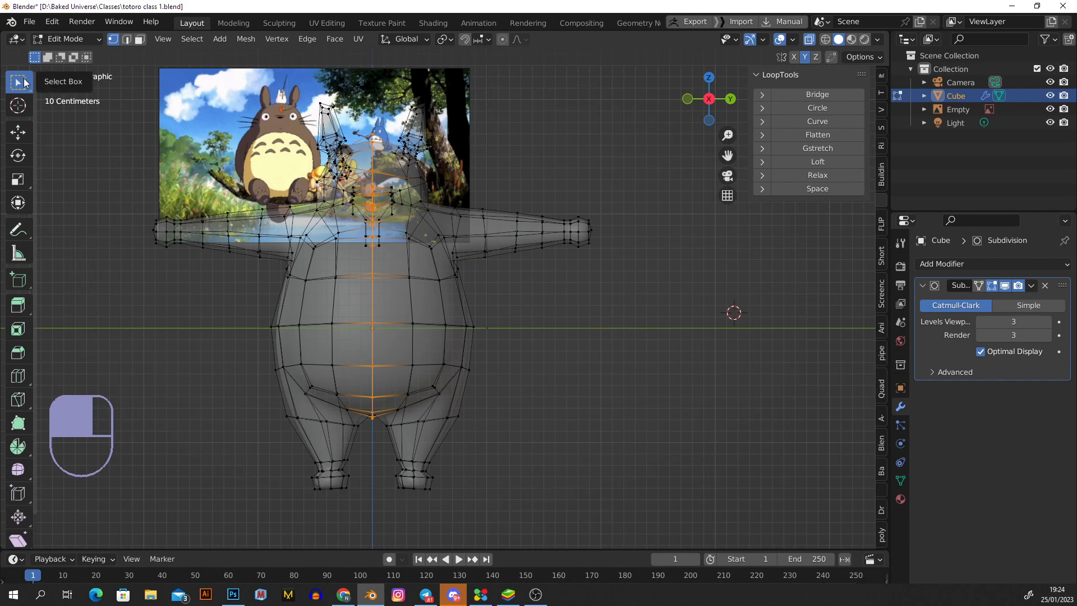
key("w")
key("w")
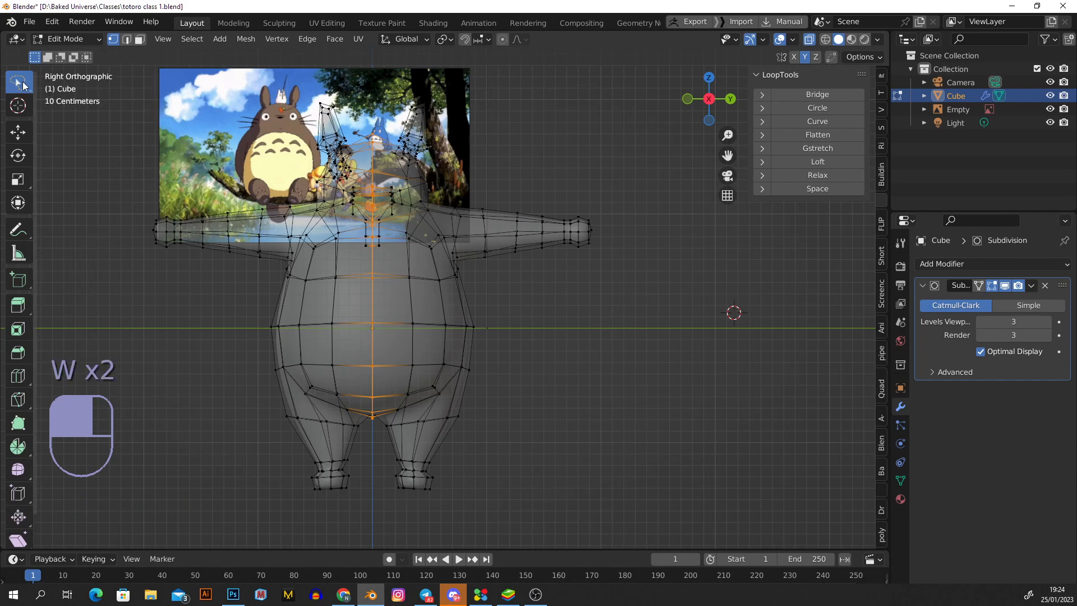
key("w")
key("w")
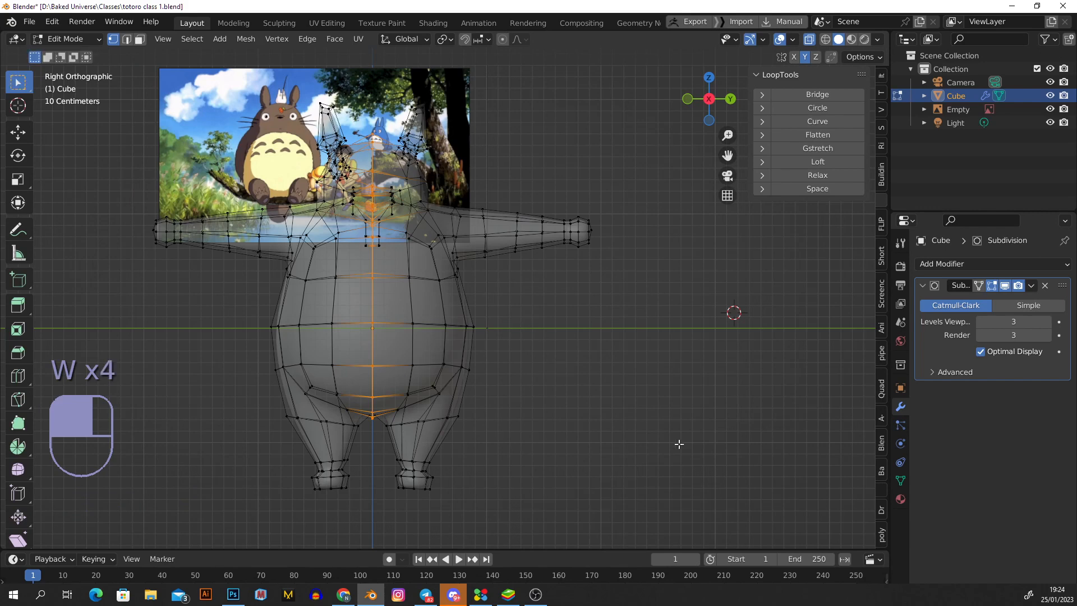
- Box-select the body half without the eye socket, up to the centre line, and delete its vertices
left_click_drag(715, 523, 368, 111)
key("Delete")
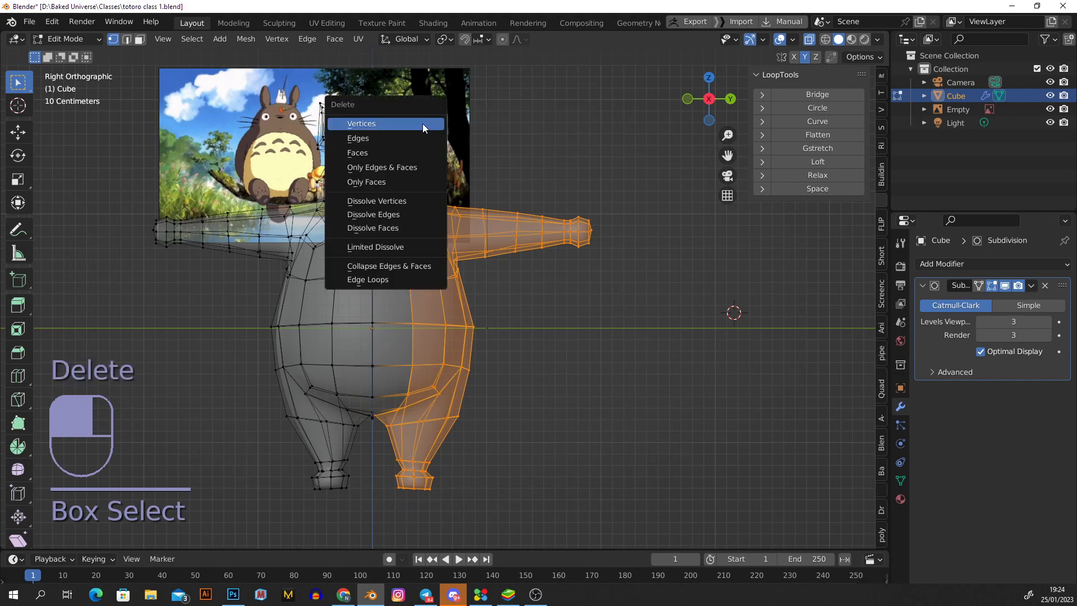
left_click(422, 123)
scroll(422, 124, "up", 4)
scroll(461, 108, "down", 3)
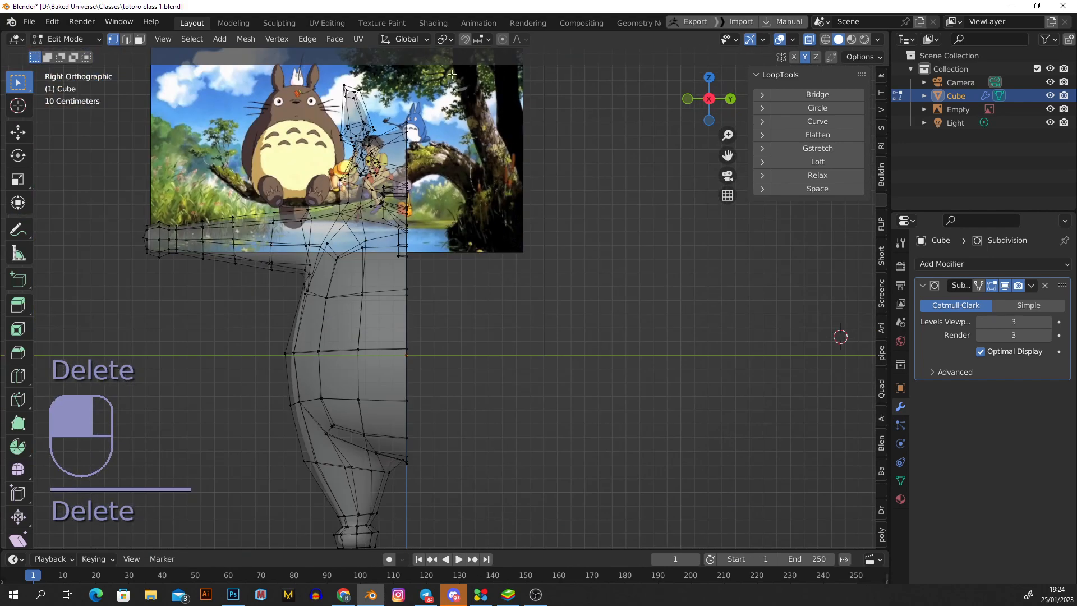
- Box-select the stray ear-tip vertices left over on the removed half and delete them
scroll(469, 98, "up", 3)
left_click_drag(469, 99, 435, 80)
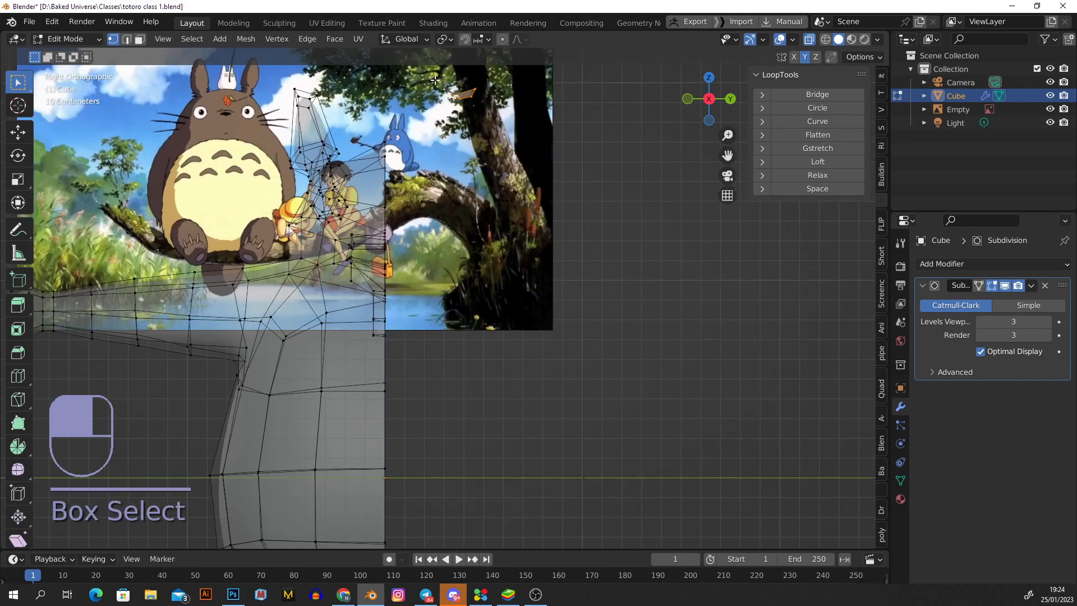
key("Delete")
left_click(481, 107)
scroll(481, 107, "down", 3)
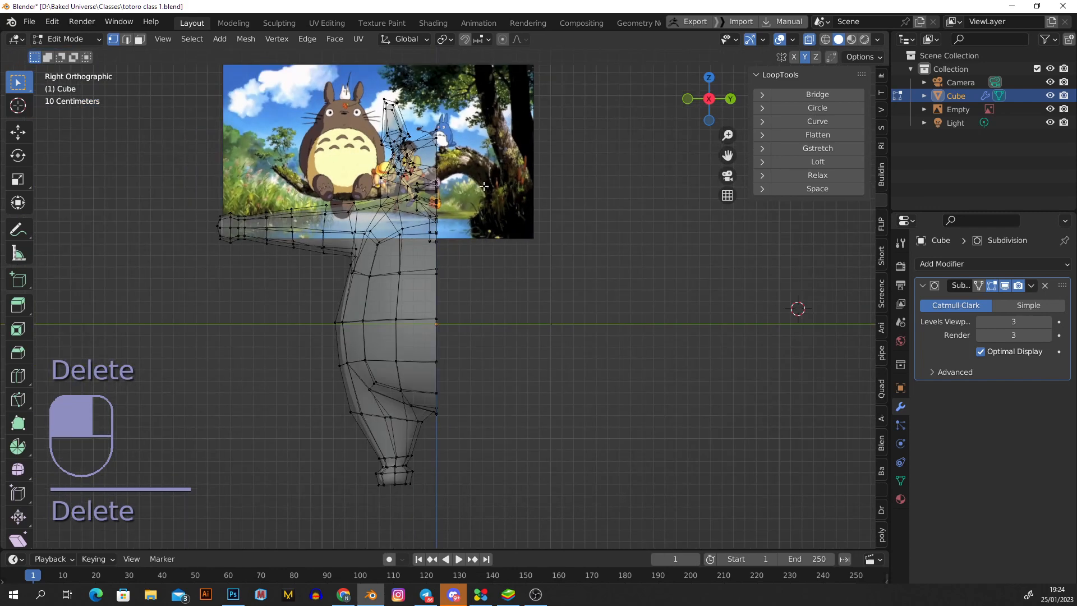
- Add a Mirror modifier to the body in Object Mode on the Y axis only and place it above the Subdivision modifier
key("Tab")
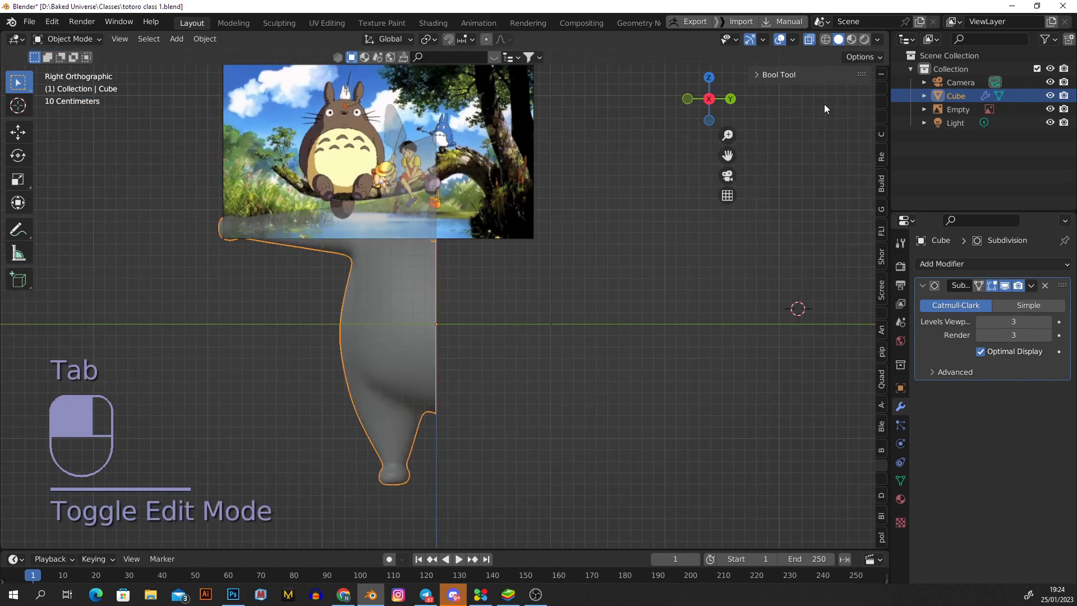
left_click(809, 39)
left_click(947, 264)
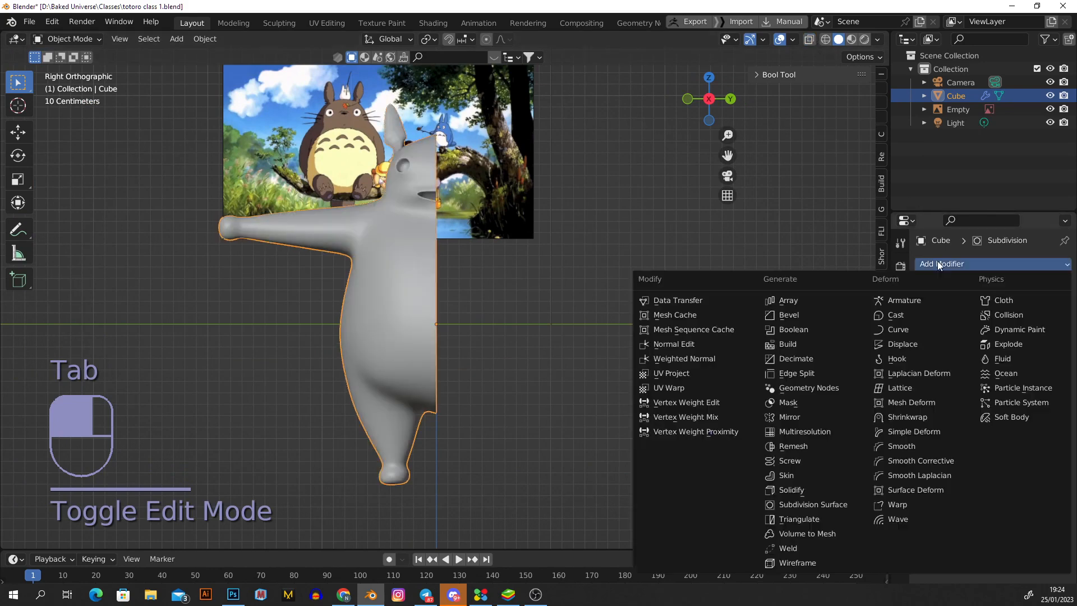
left_click(819, 415)
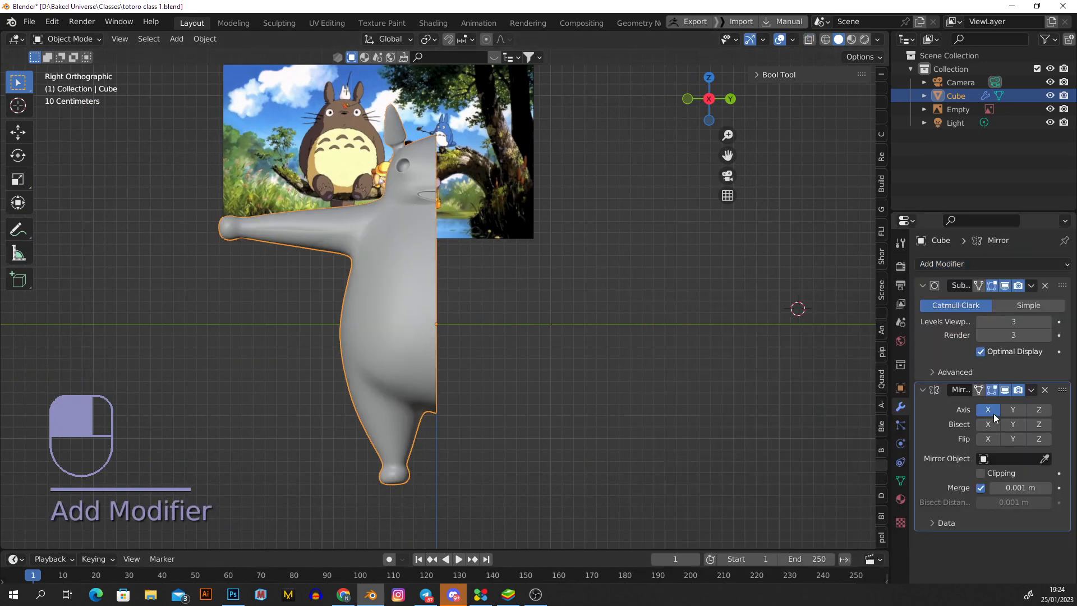
left_click(1012, 409)
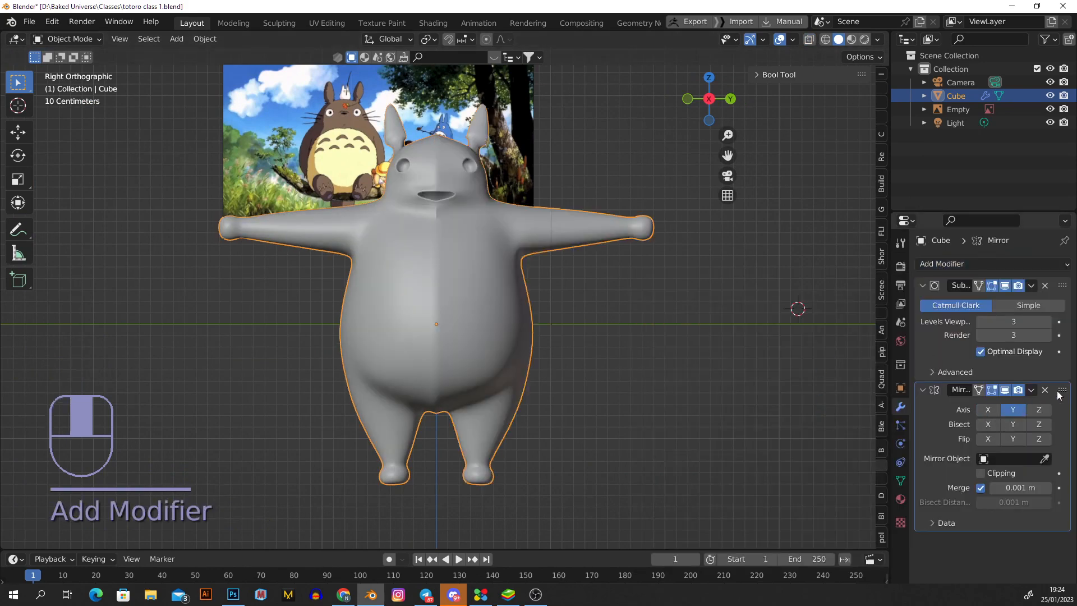
left_click_drag(1063, 394, 1006, 266)
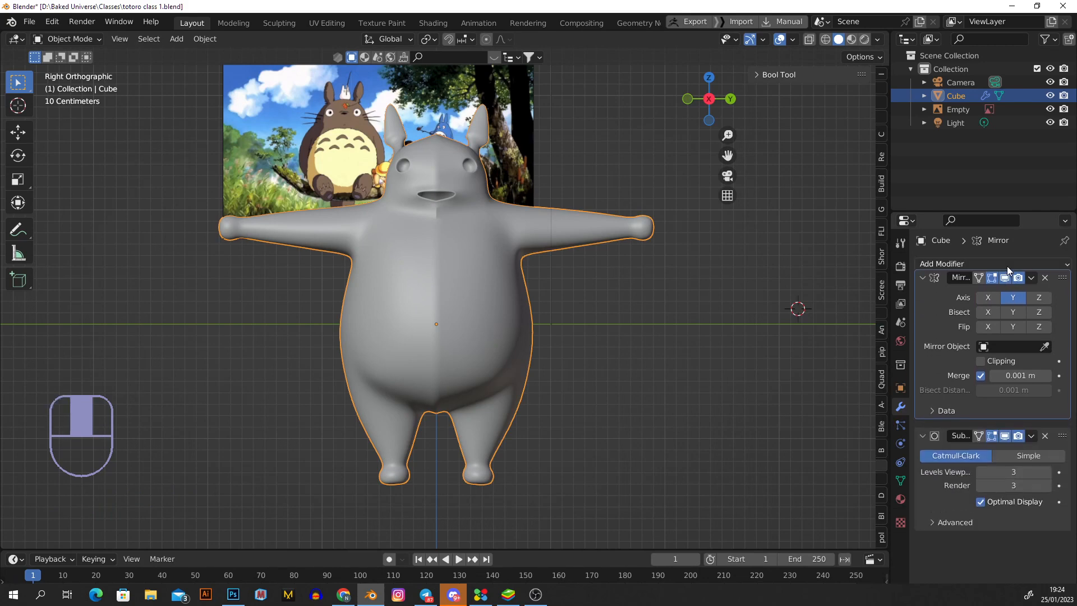
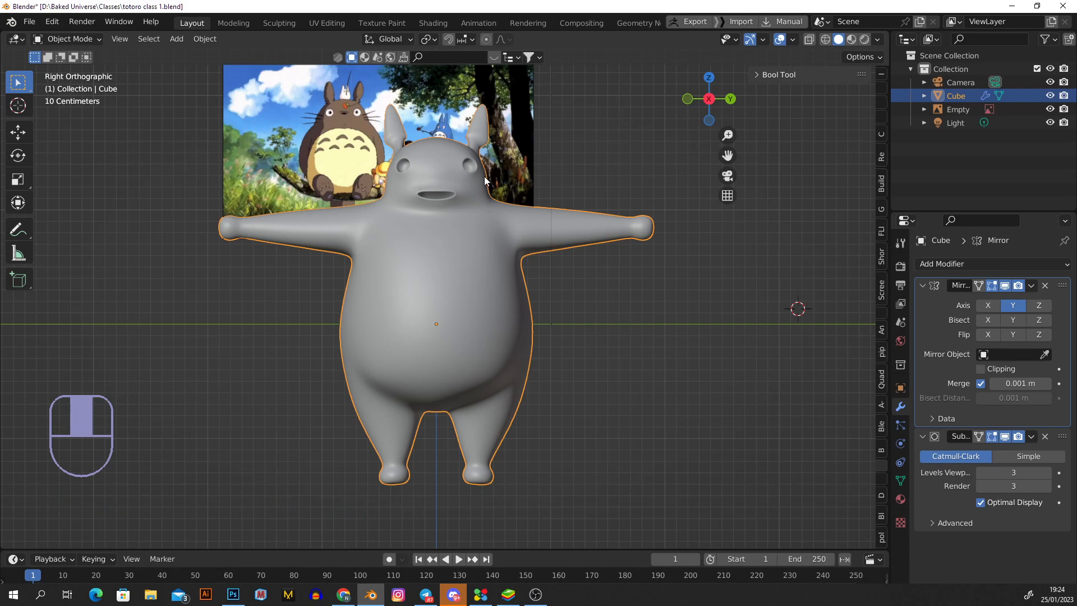
scroll(484, 176, "up", 1)
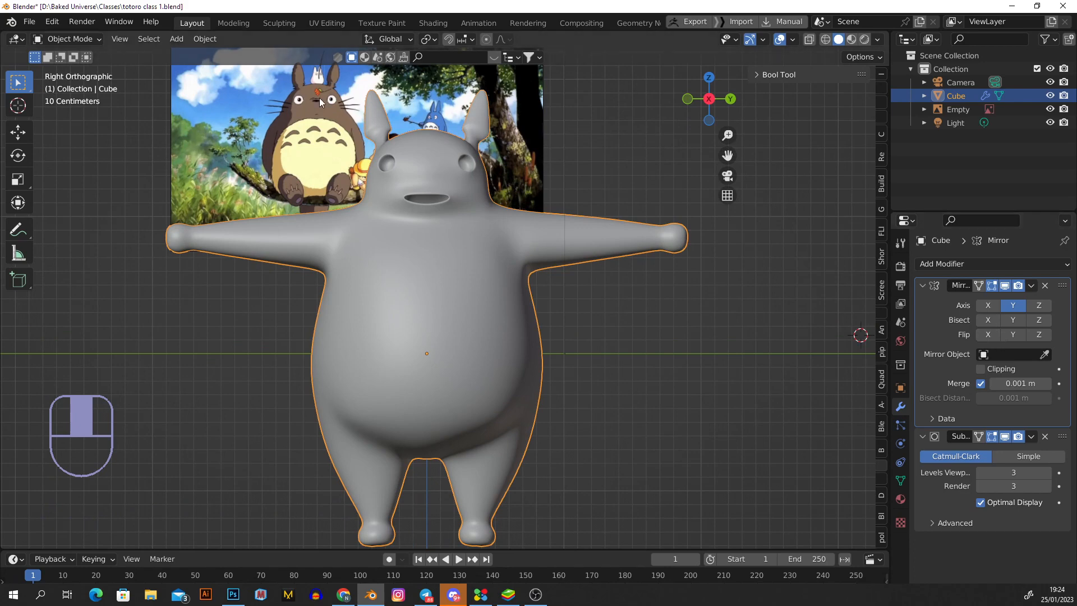
- Apply the Mirror modifier on the character body and enter Edit Mode on its mesh
scroll(319, 97, "up", 5)
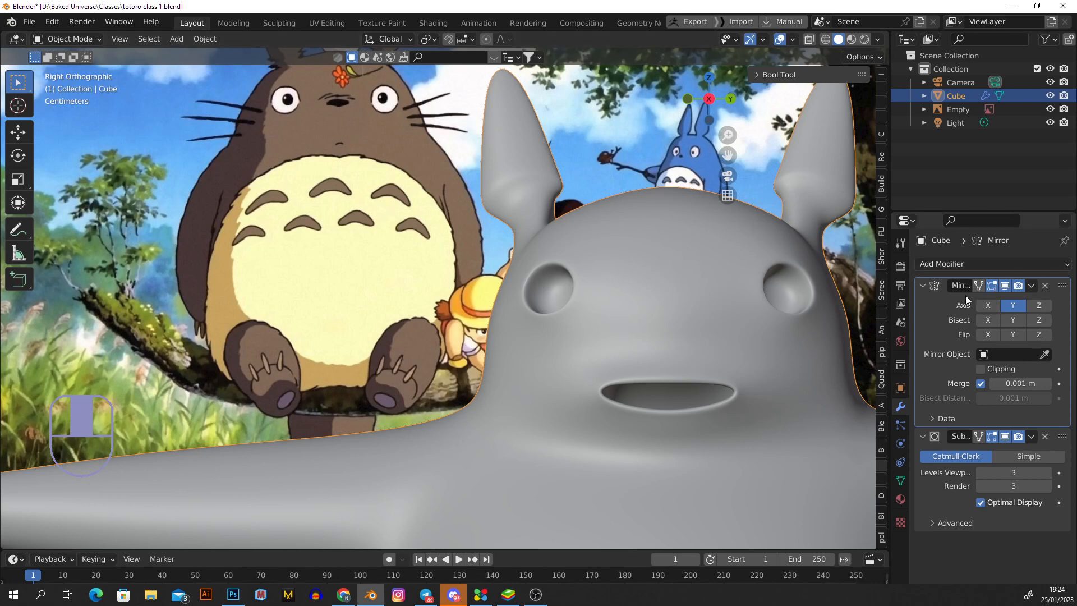
key("ctrl+a")
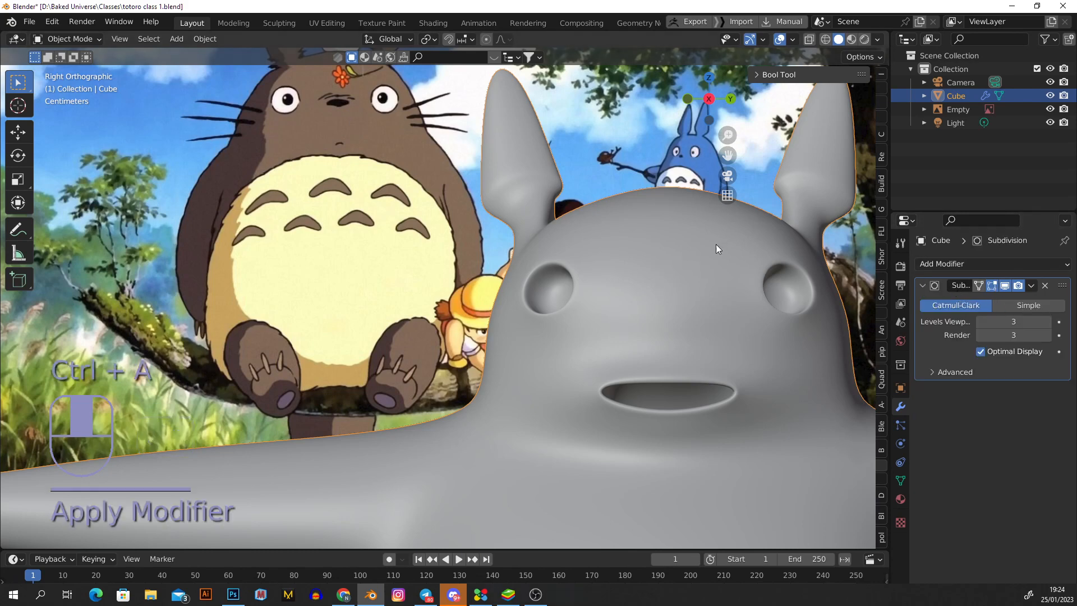
key("Tab")
scroll(581, 274, "down", 2)
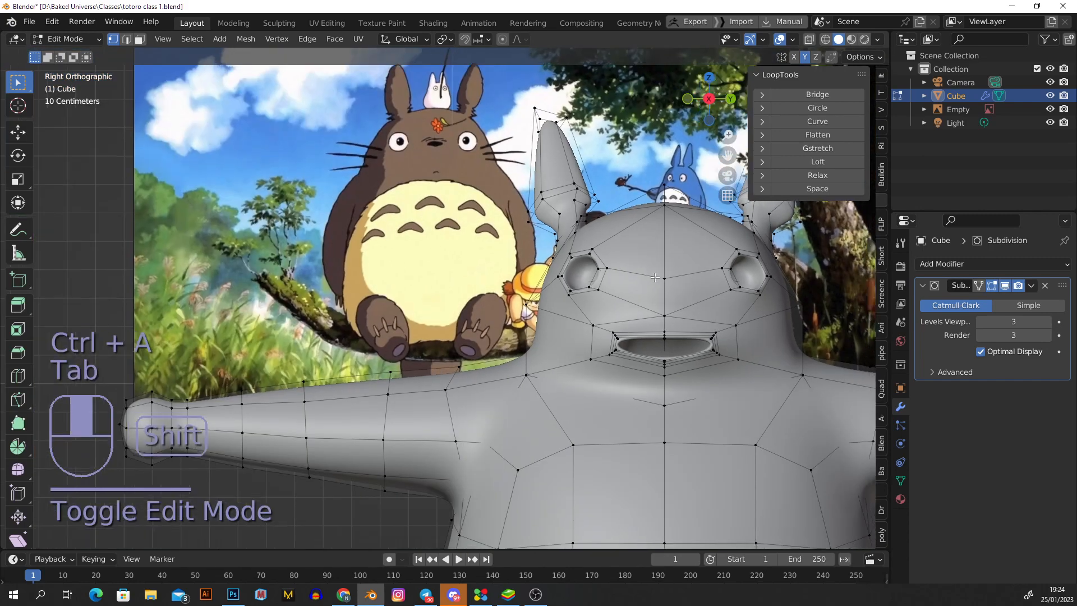
middle_click_drag(659, 275, 580, 274, "shift")
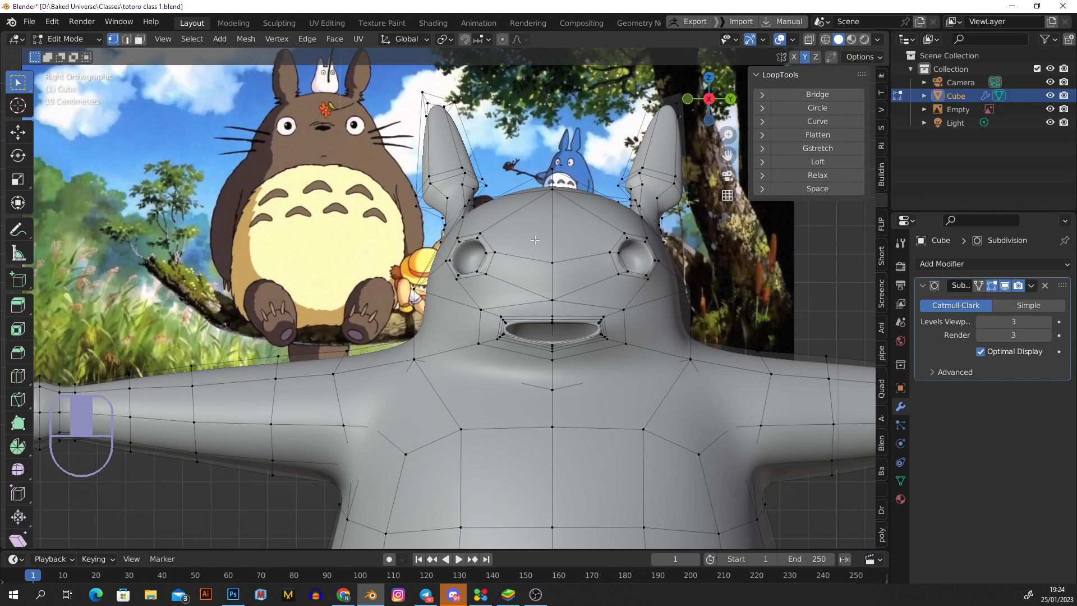
- Inset the two center faces between the eyes together by about 0.028 m
key("3")
left_click(554, 281)
scroll(553, 280, "up", 2)
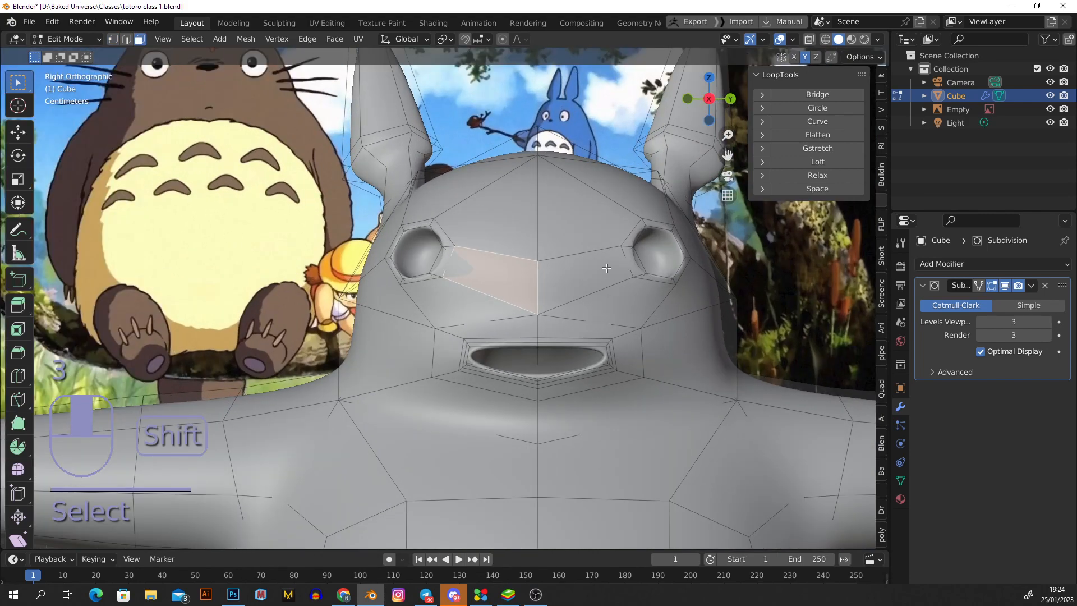
left_click(538, 276, "shift")
scroll(550, 287, "up", 2)
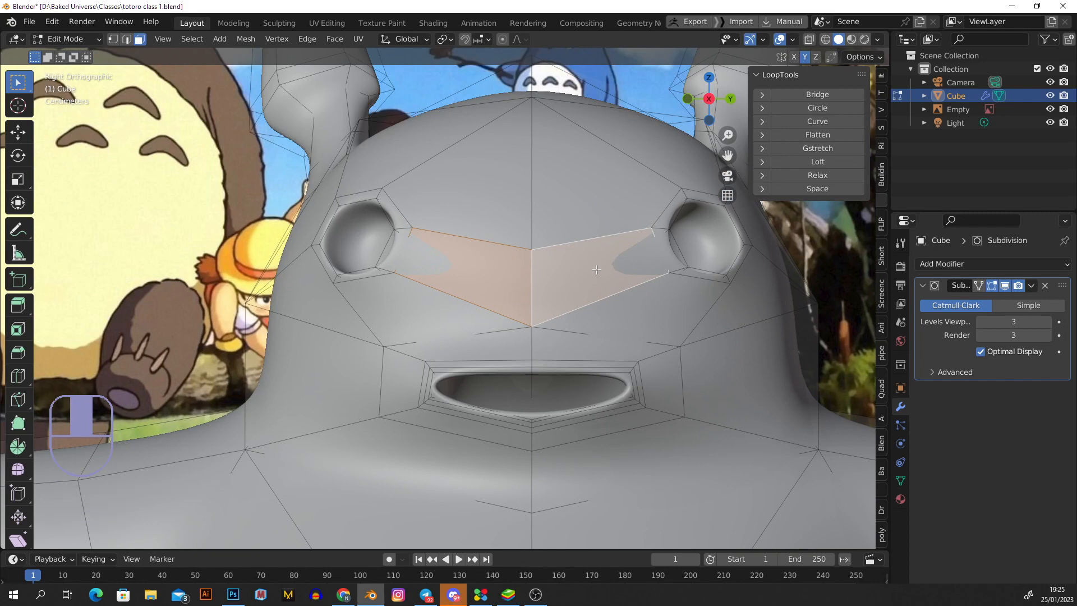
middle_click_drag(596, 270, 567, 266, "shift")
scroll(588, 299, "down", 5)
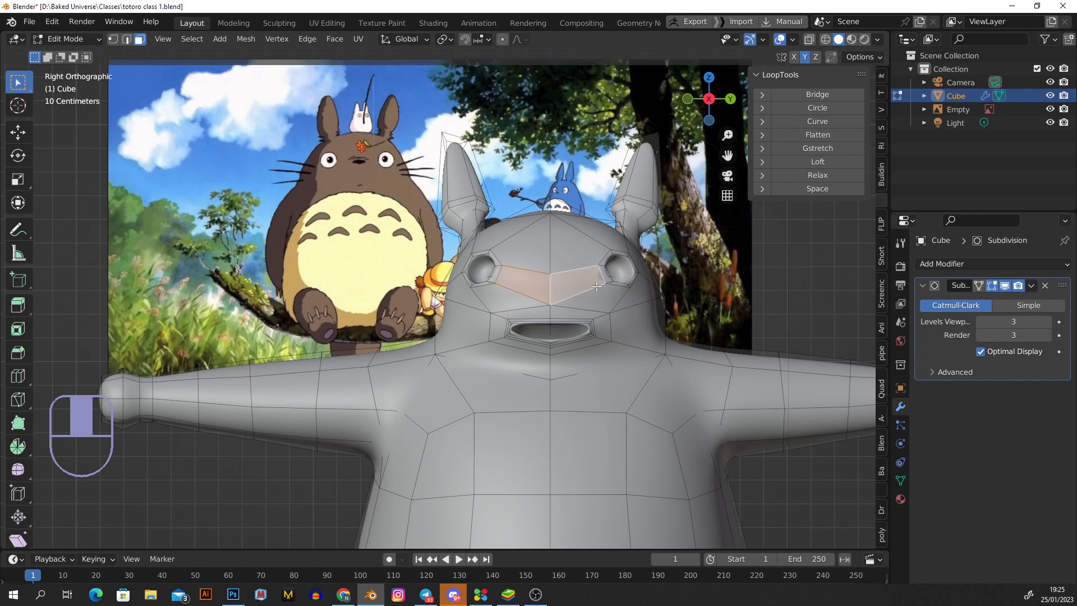
scroll(568, 266, "up", 3)
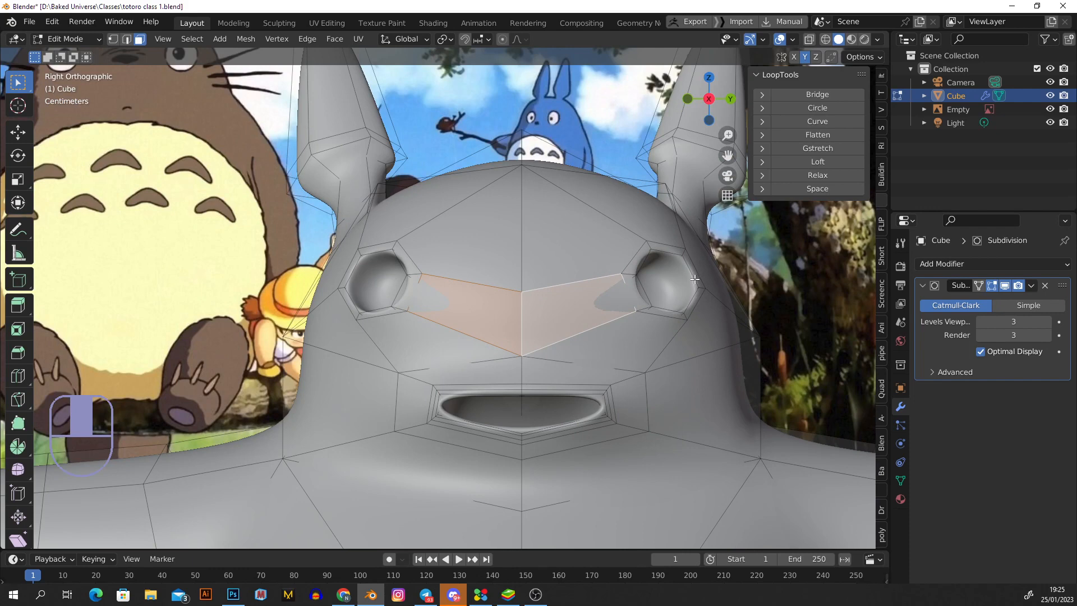
key("i")
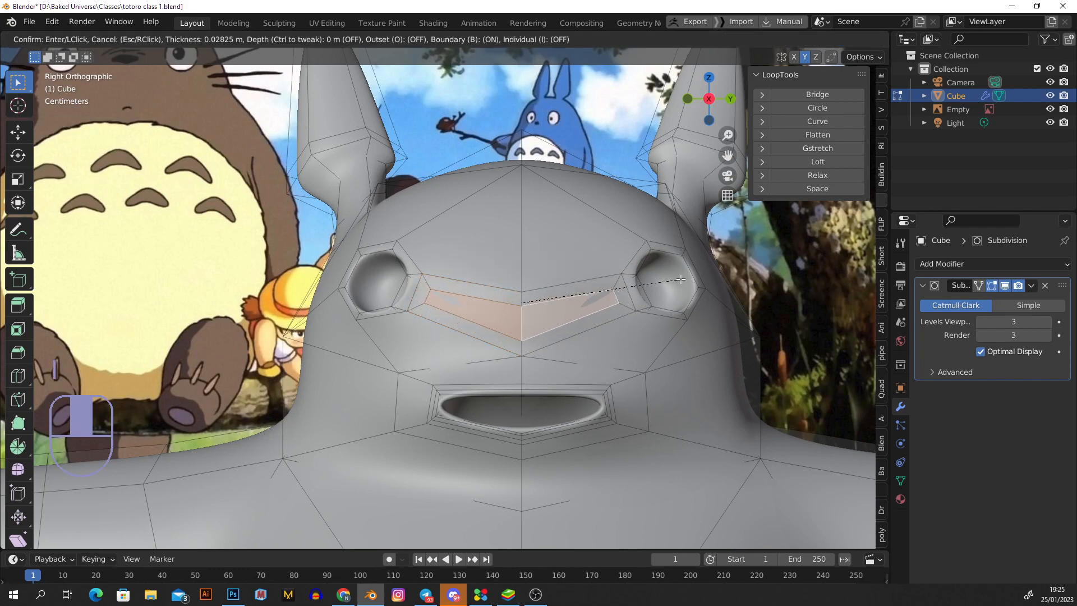
left_click(680, 279)
scroll(628, 254, "down", 1)
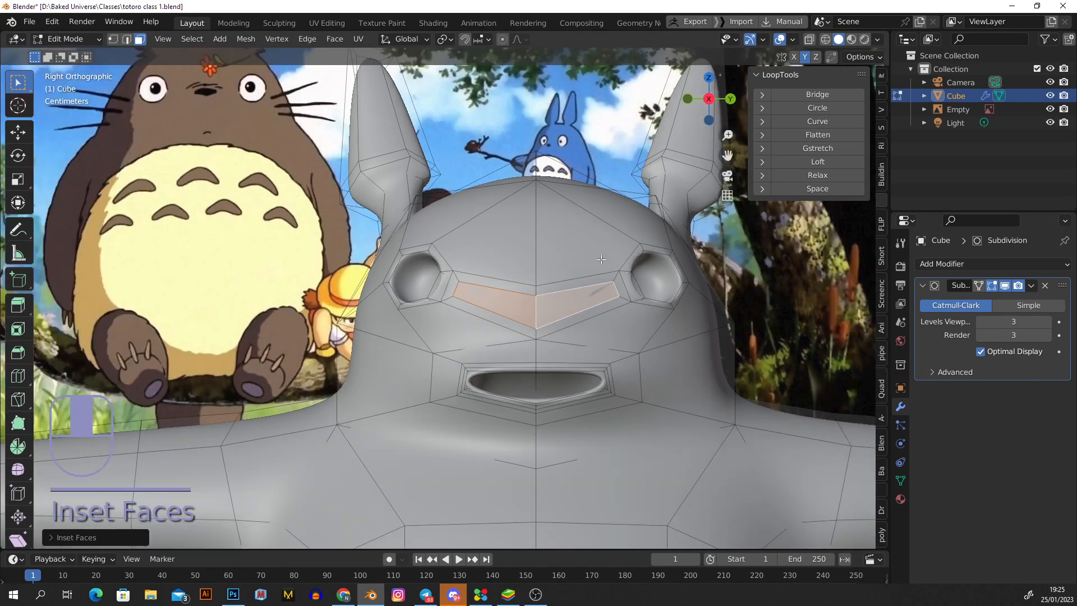
- Slide the short outer edge of the inset nose area inward toward the face's center line
key("2")
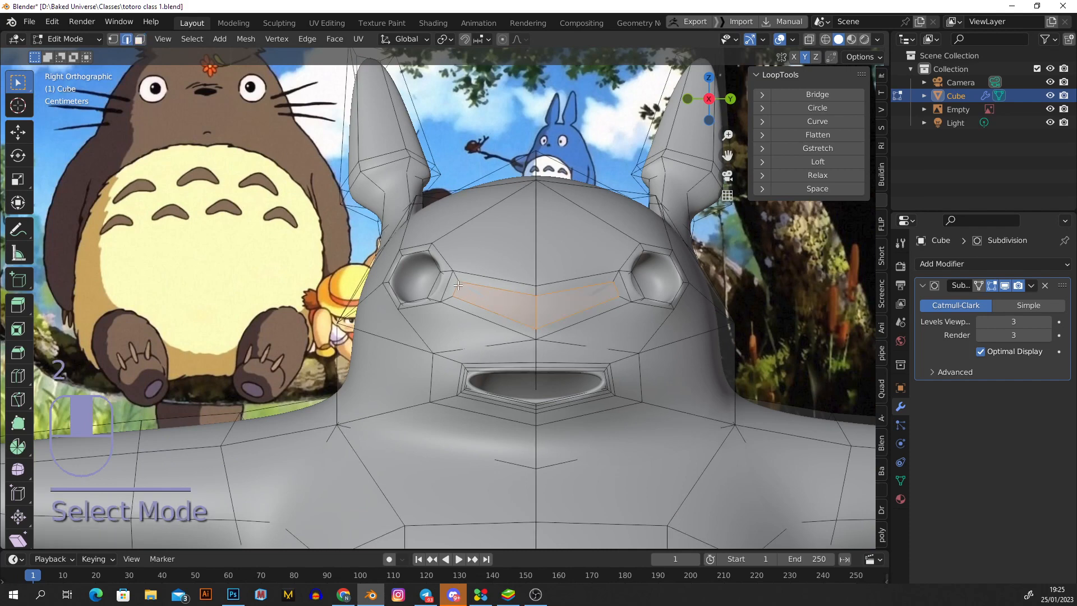
left_click(464, 284)
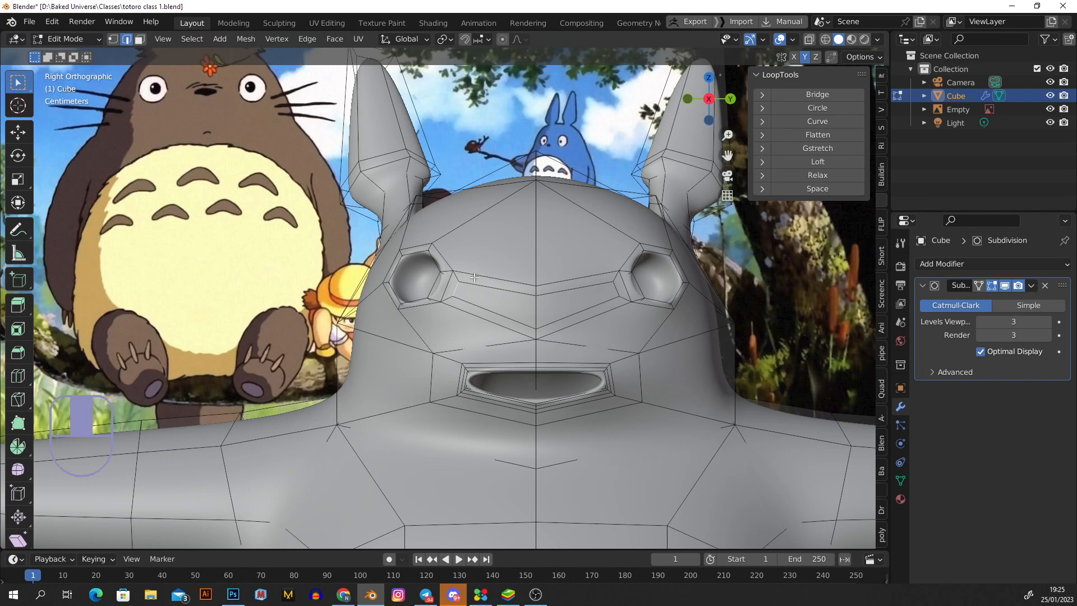
scroll(468, 278, "up", 3)
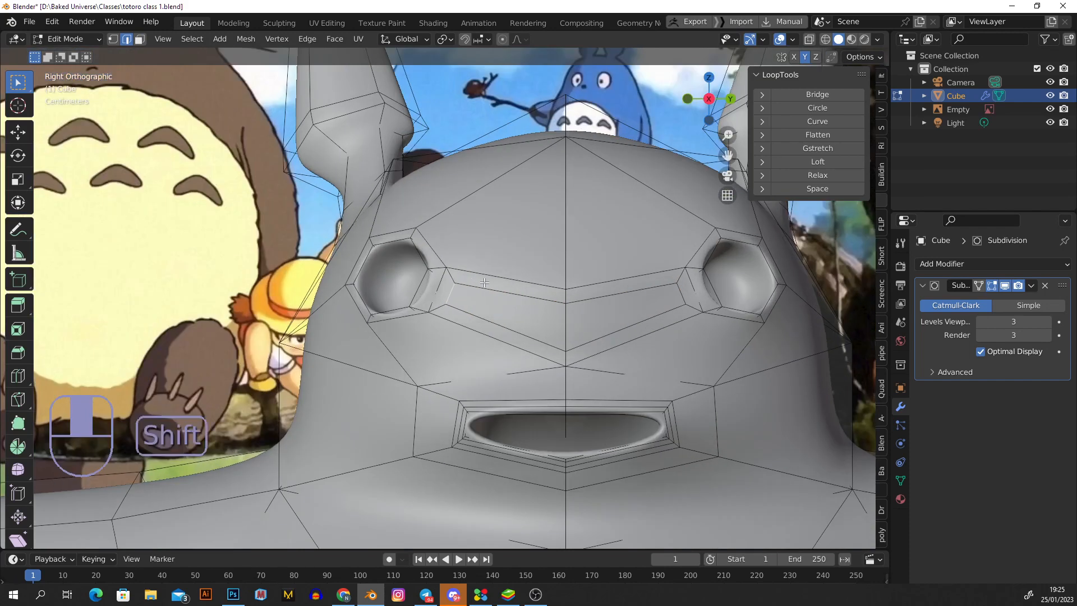
key("g")
key("g")
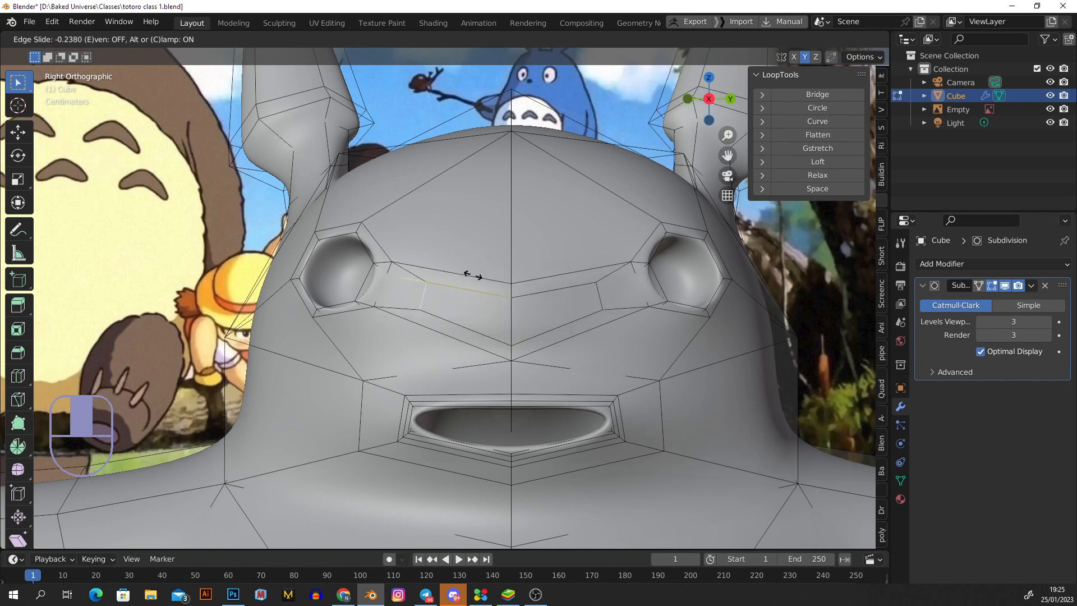
left_click(487, 279)
scroll(490, 280, "down", 4)
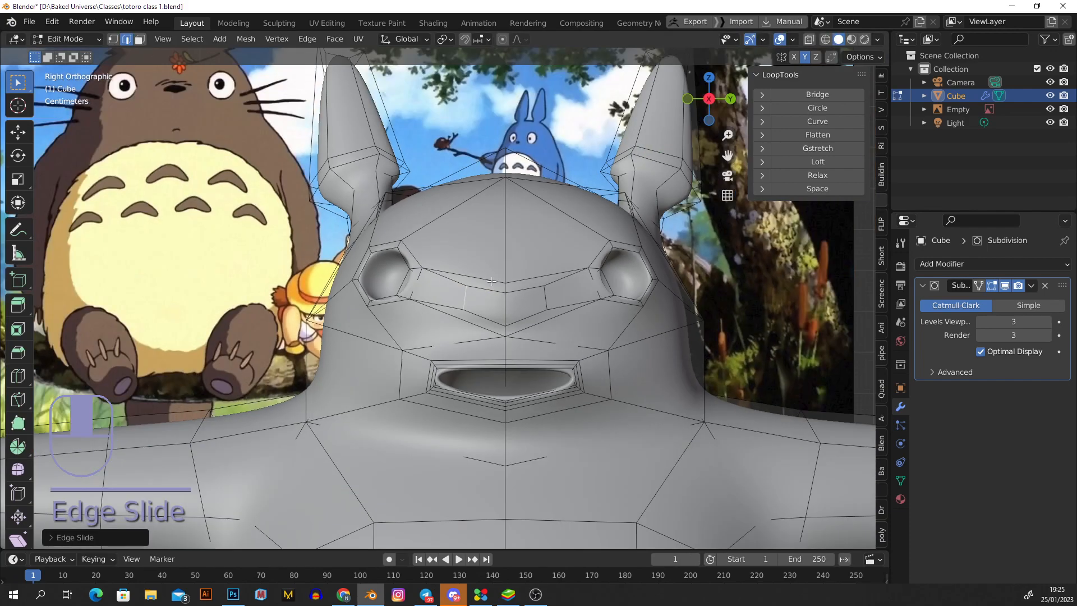
- Slide the upper side vertex of the nose area down close to the vertex below it, using the reference nose as guide
scroll(257, 145, "up", 6)
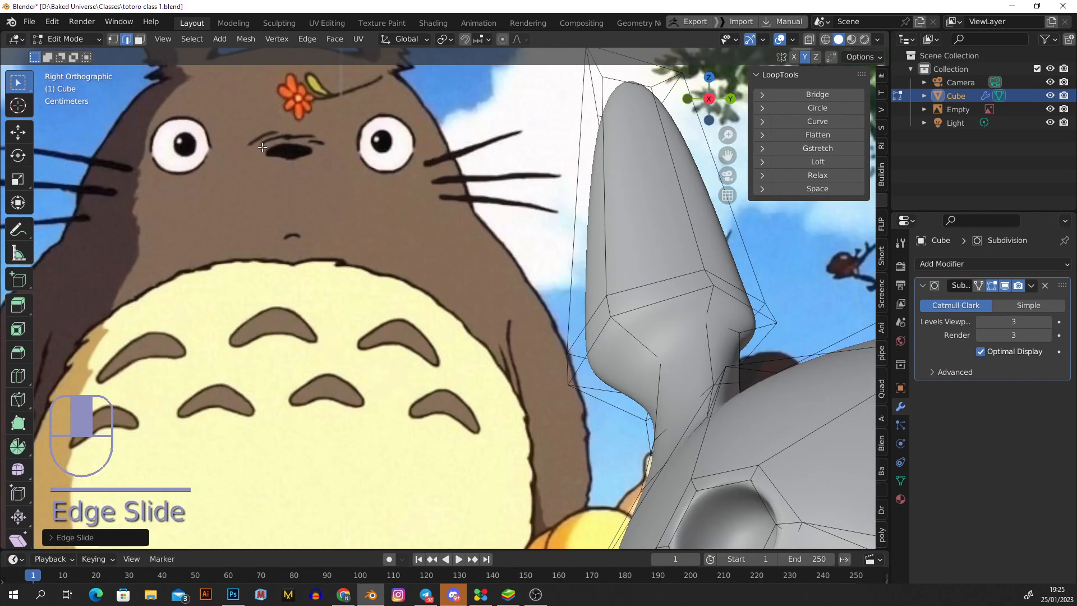
scroll(548, 203, "down", 4)
middle_click_drag(692, 339, 379, 236, "shift")
scroll(519, 259, "up", 4)
key("1")
left_click(379, 235)
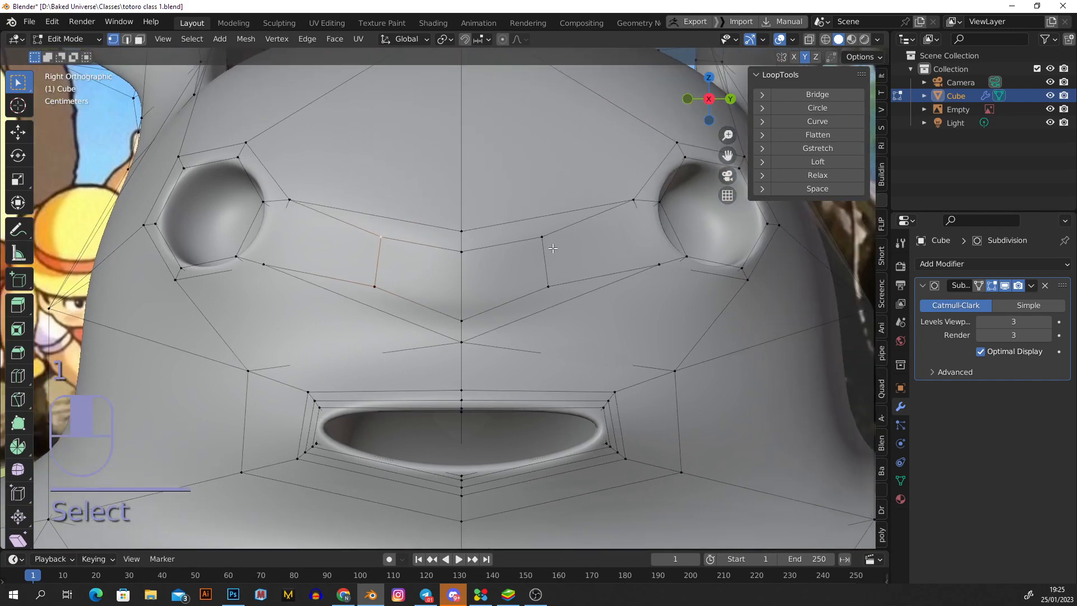
key("g")
key("g")
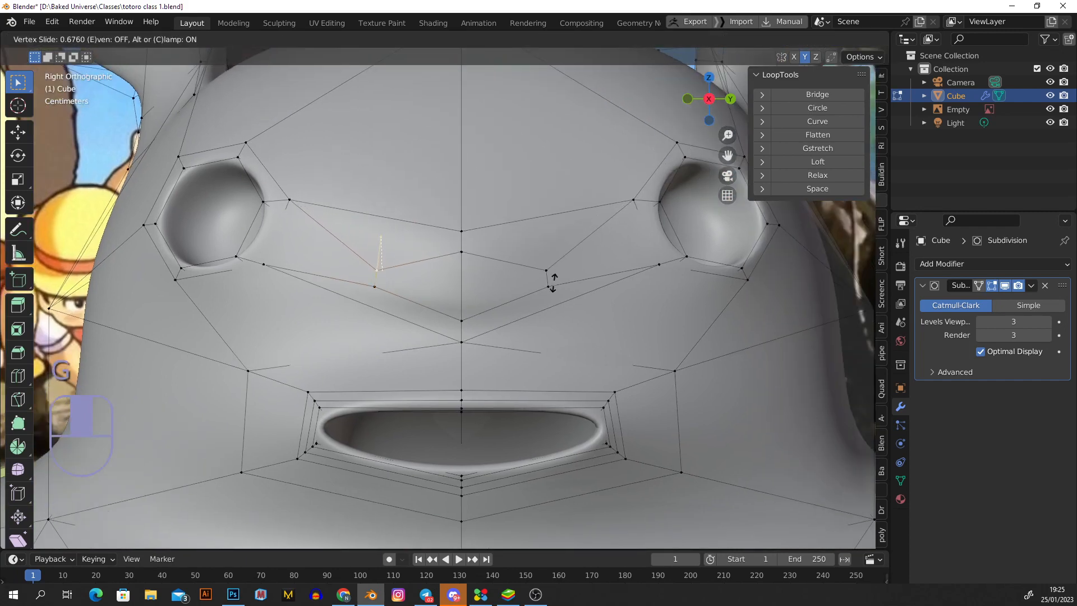
left_click(550, 285)
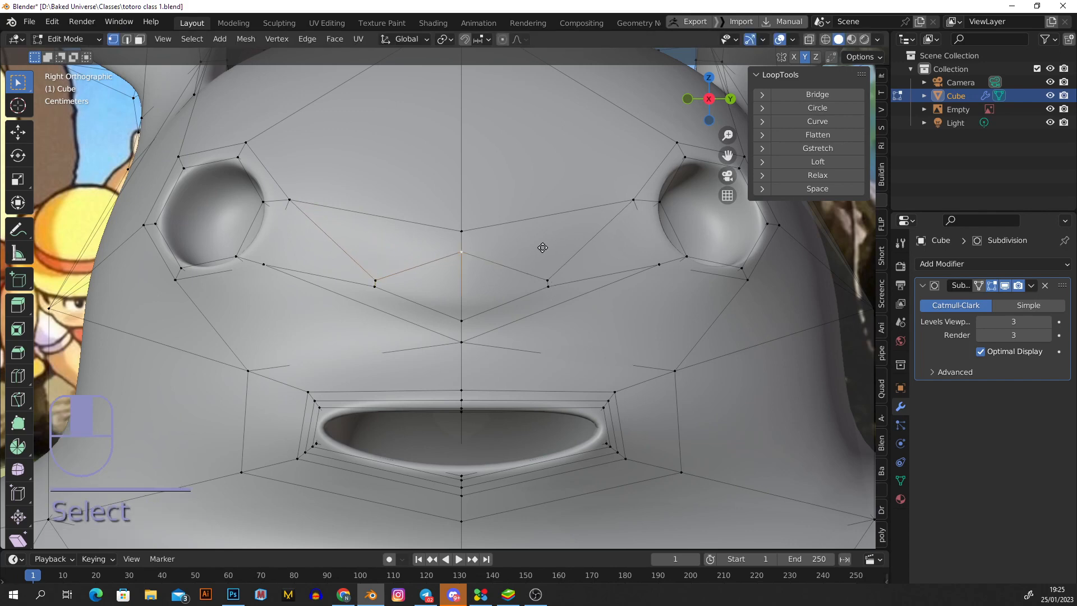
- Slide the nose's top center vertex slightly down along the center line
key("g")
key("g")
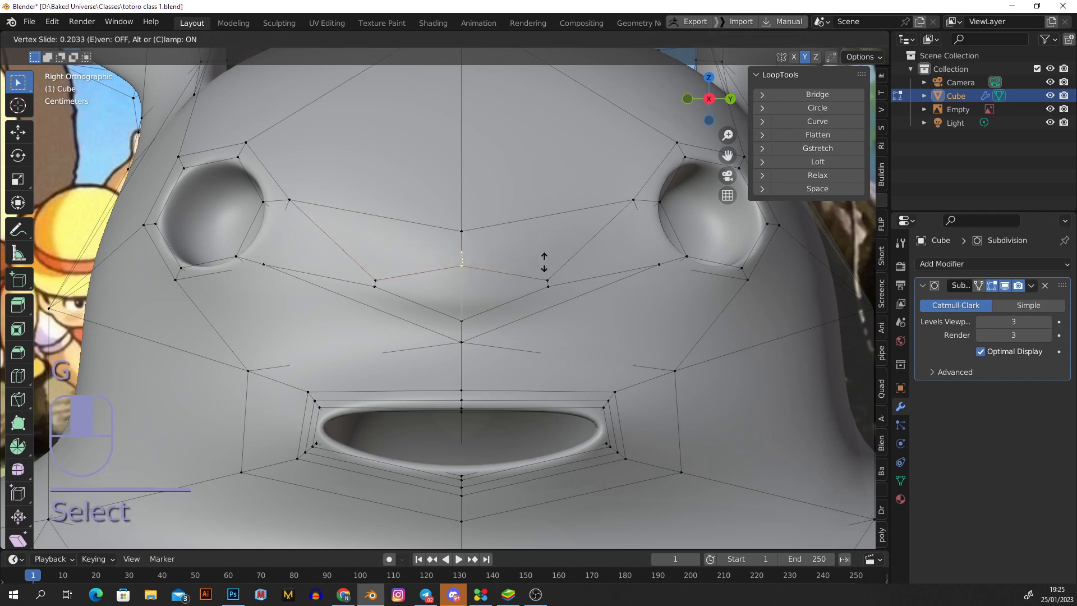
left_click(543, 262)
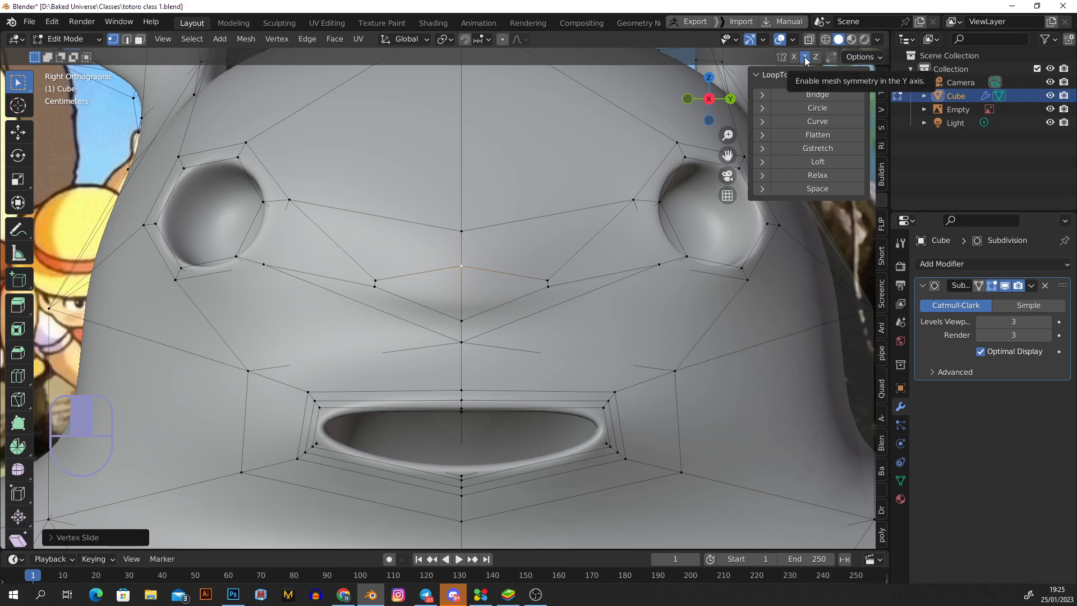
left_click(396, 282)
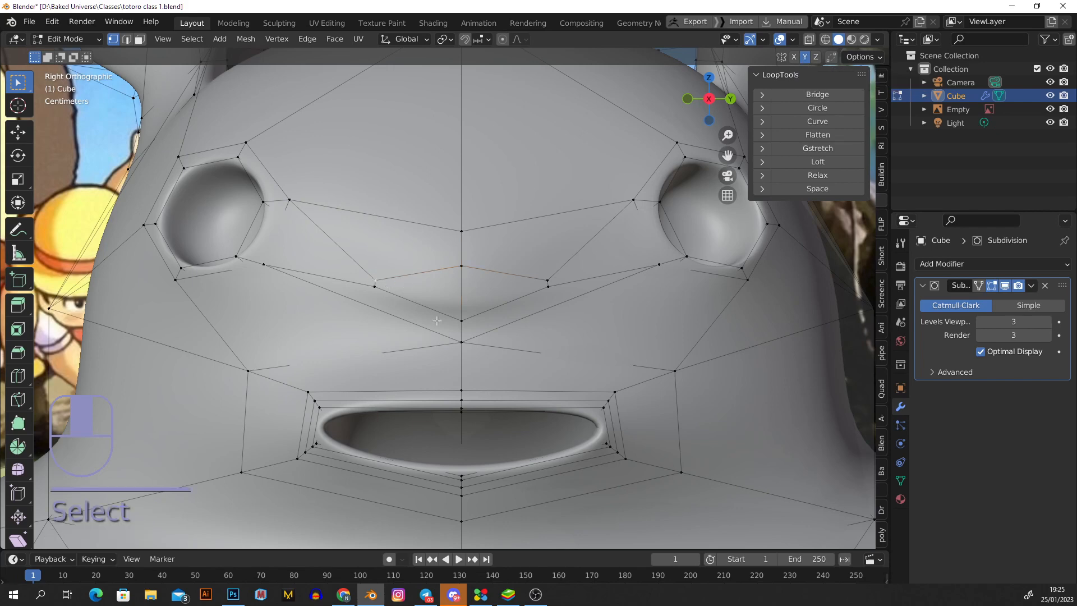
key("g")
right_click(407, 167)
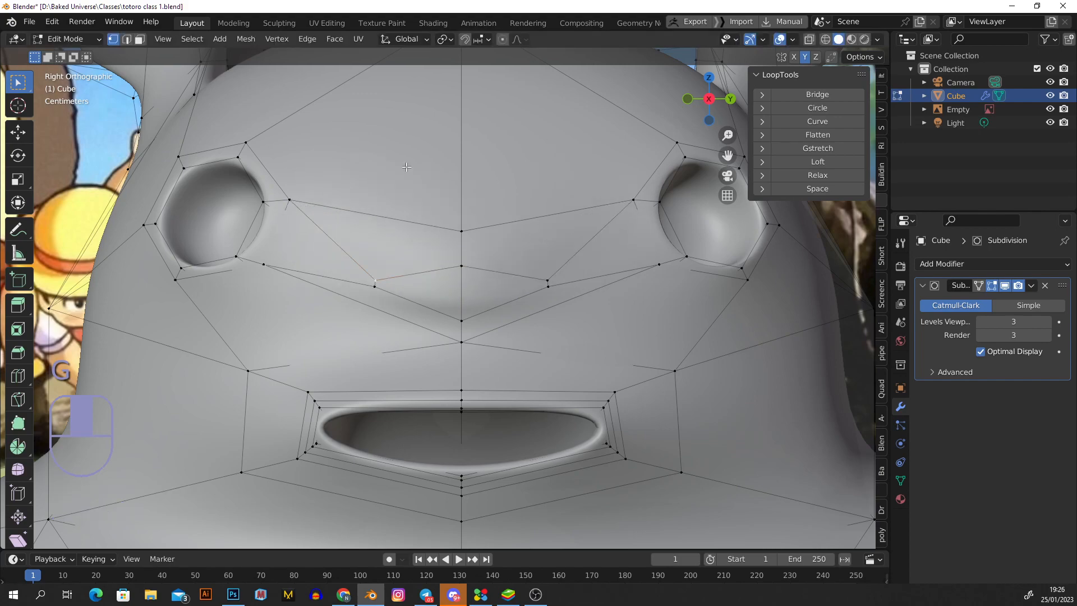
- Inset the two diamond-shaped nose faces together by about 0.002 m
scroll(504, 308, "down", 4)
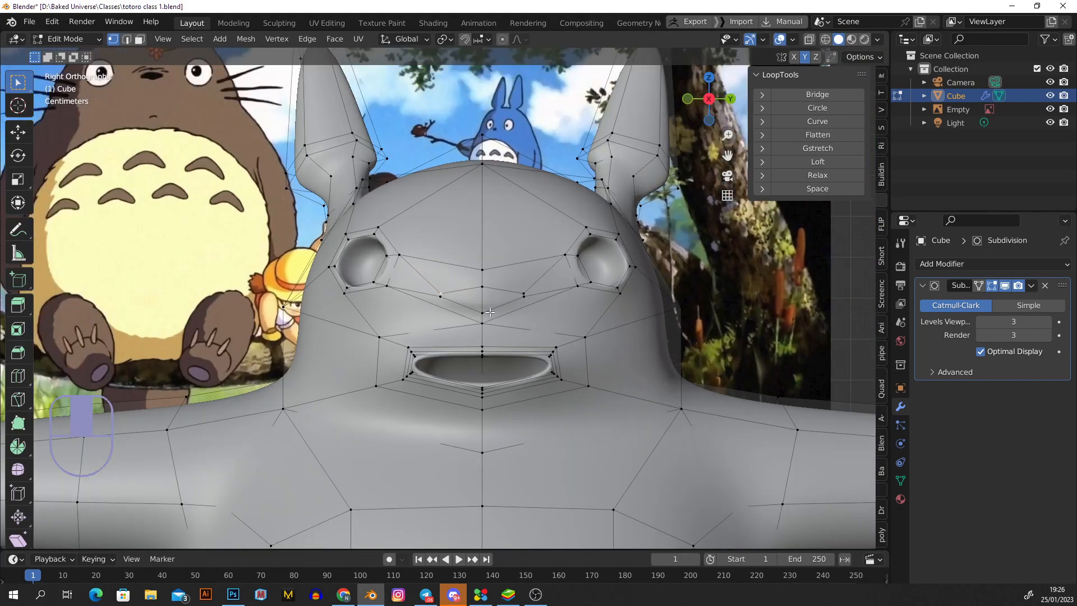
scroll(478, 299, "up", 2)
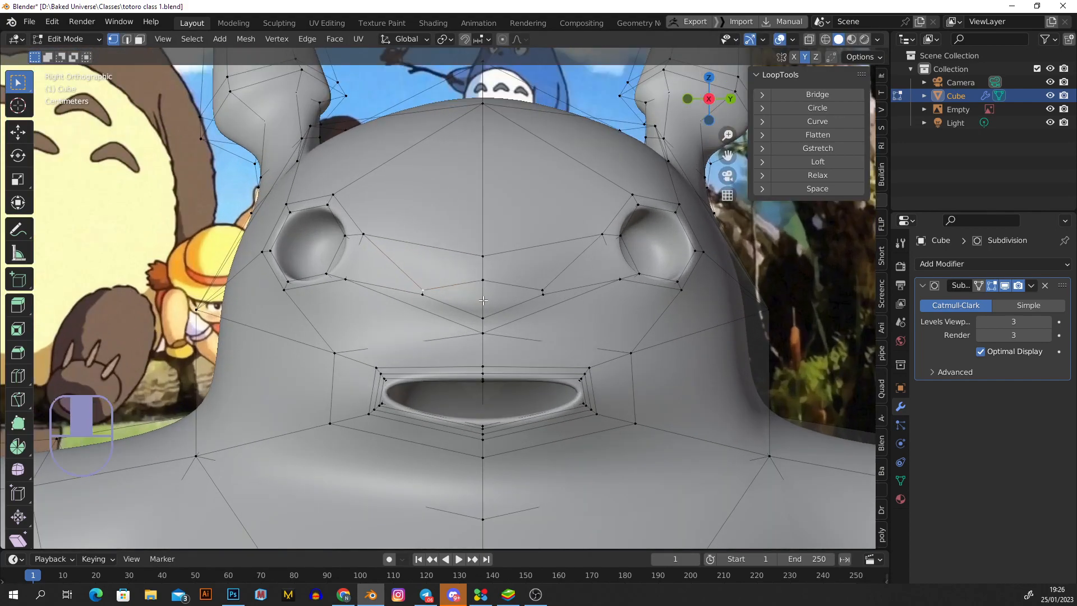
key("3")
left_click(469, 301)
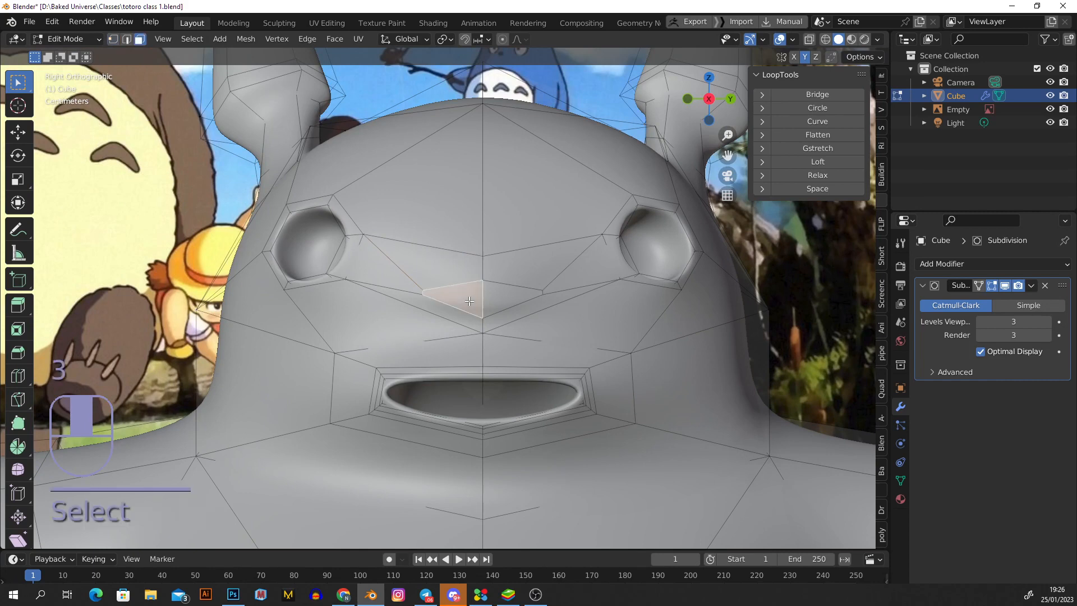
left_click(502, 295, "shift")
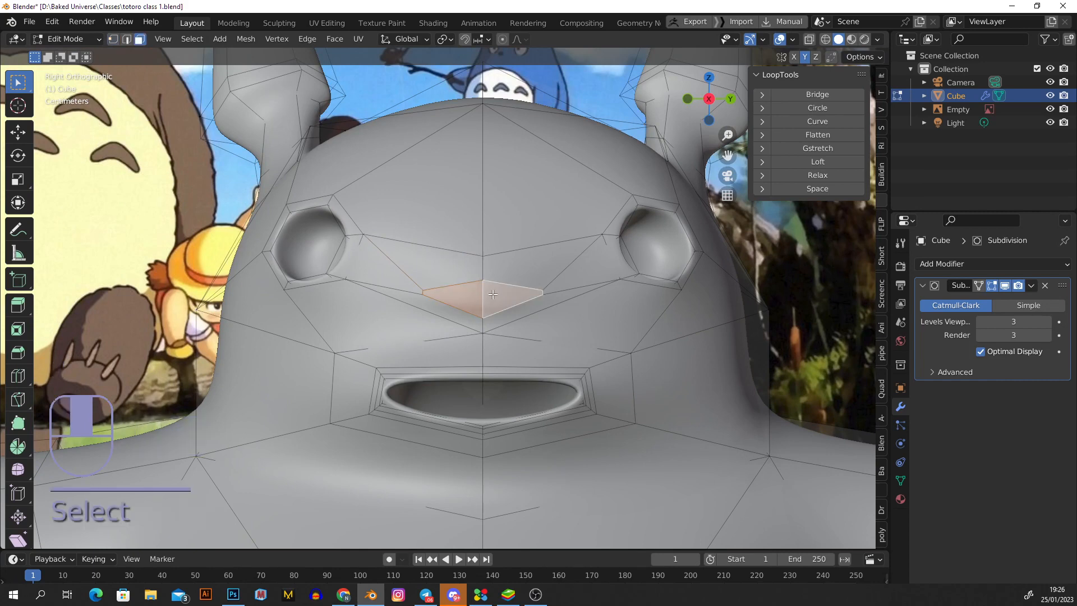
scroll(493, 283, "up", 3)
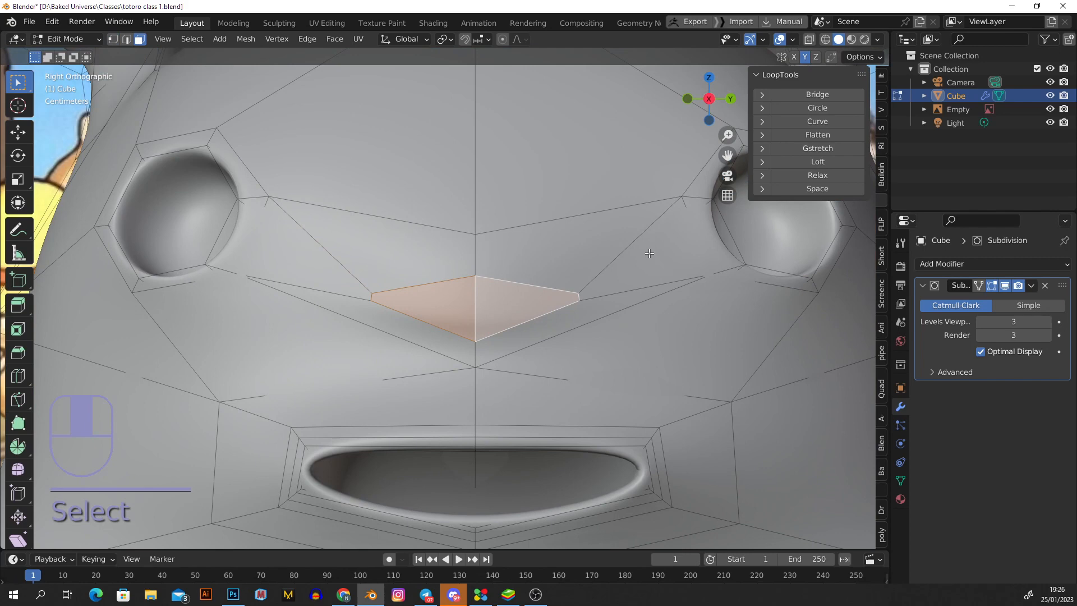
key("i")
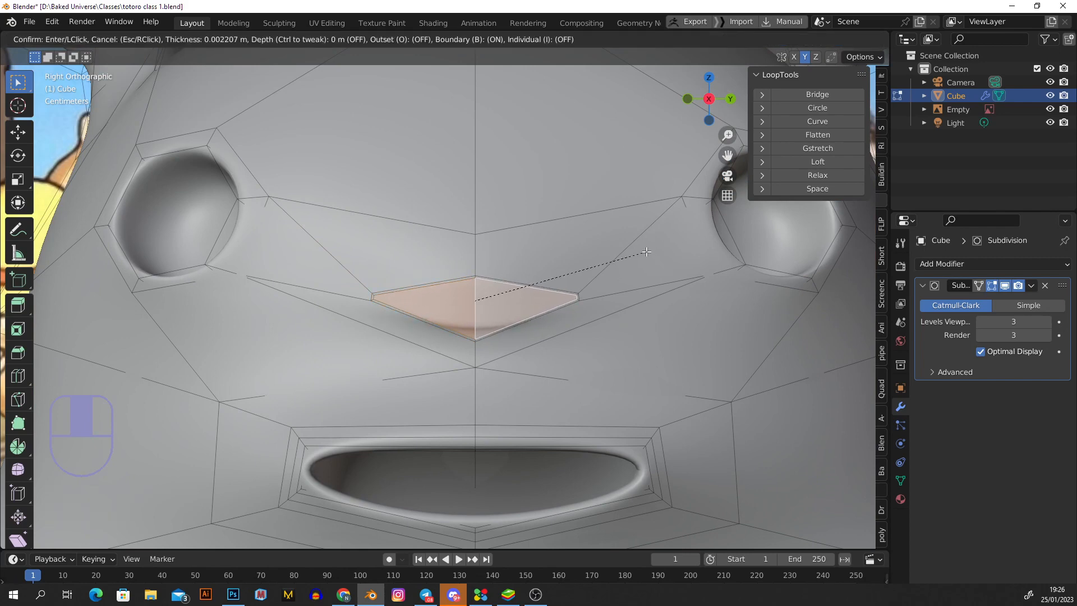
left_click(646, 252)
scroll(587, 286, "up", 8)
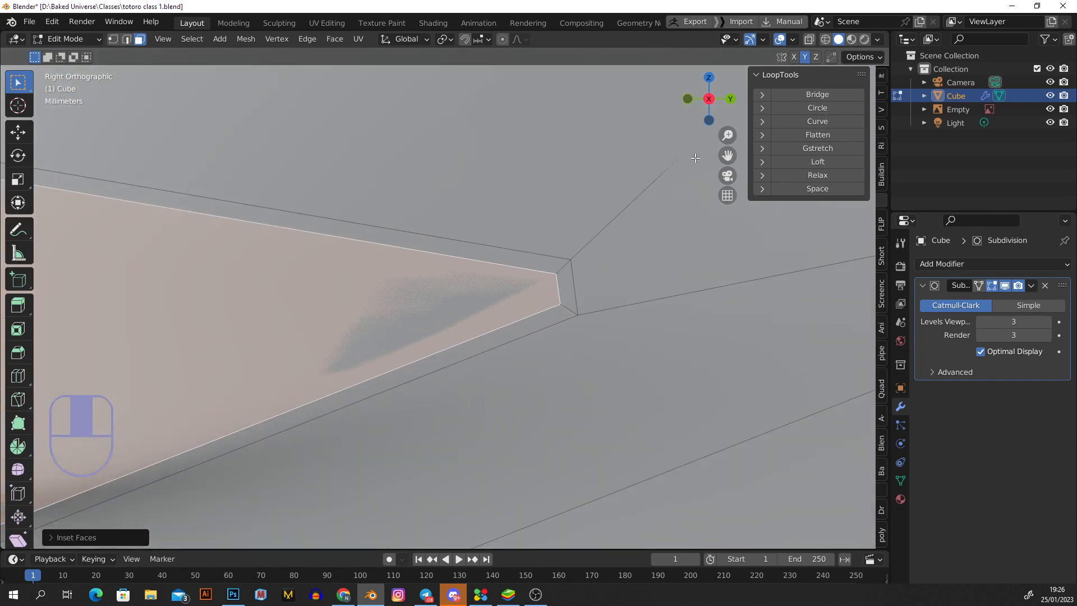
- Try a second narrow inset on the nose faces and undo it
key("i")
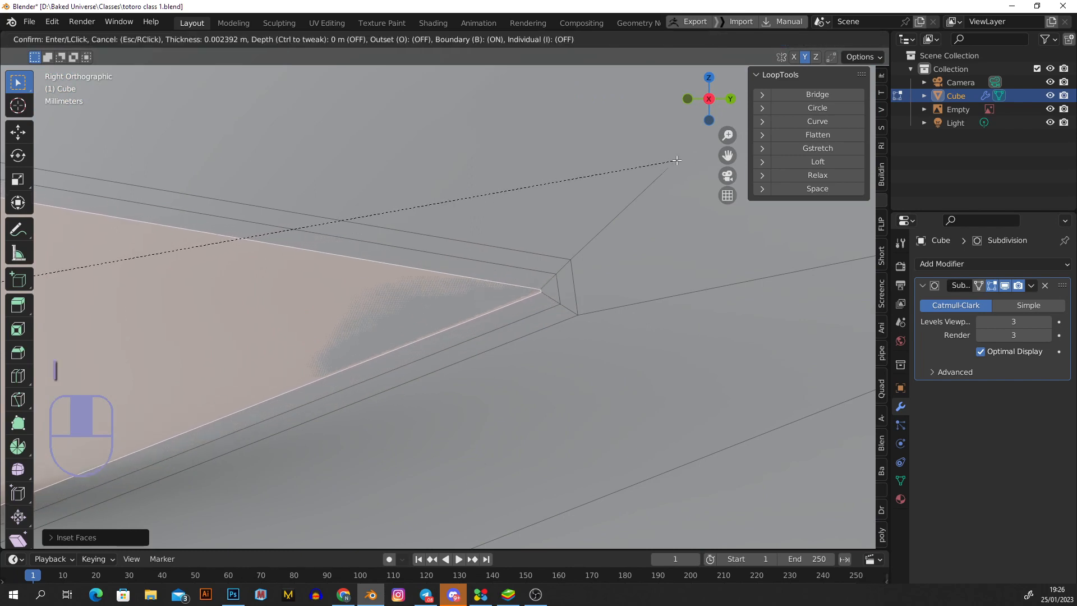
left_click(561, 277)
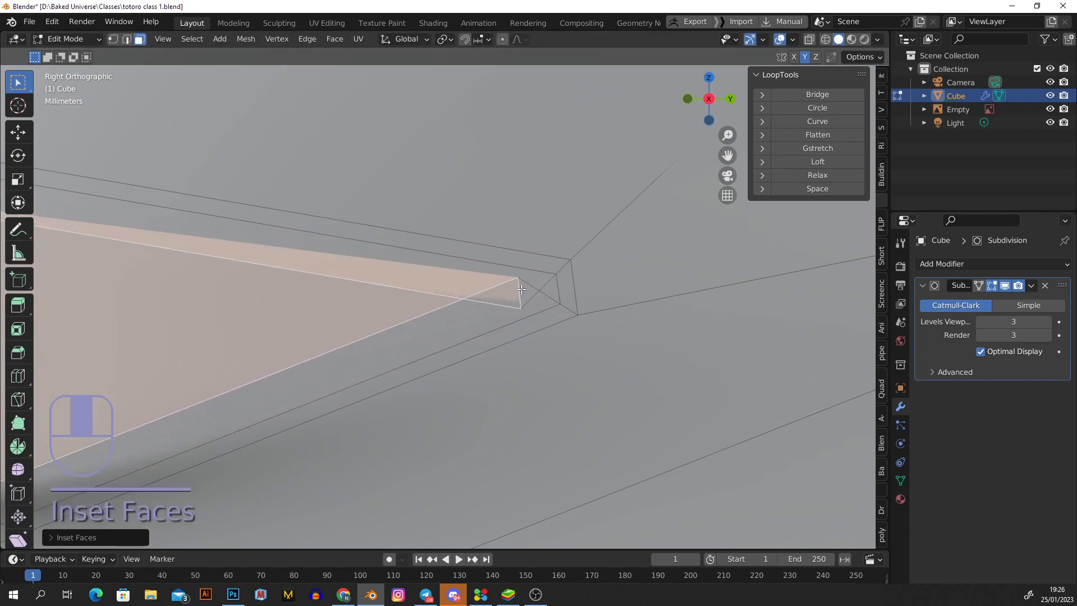
scroll(530, 288, "up", 2)
scroll(504, 267, "down", 4)
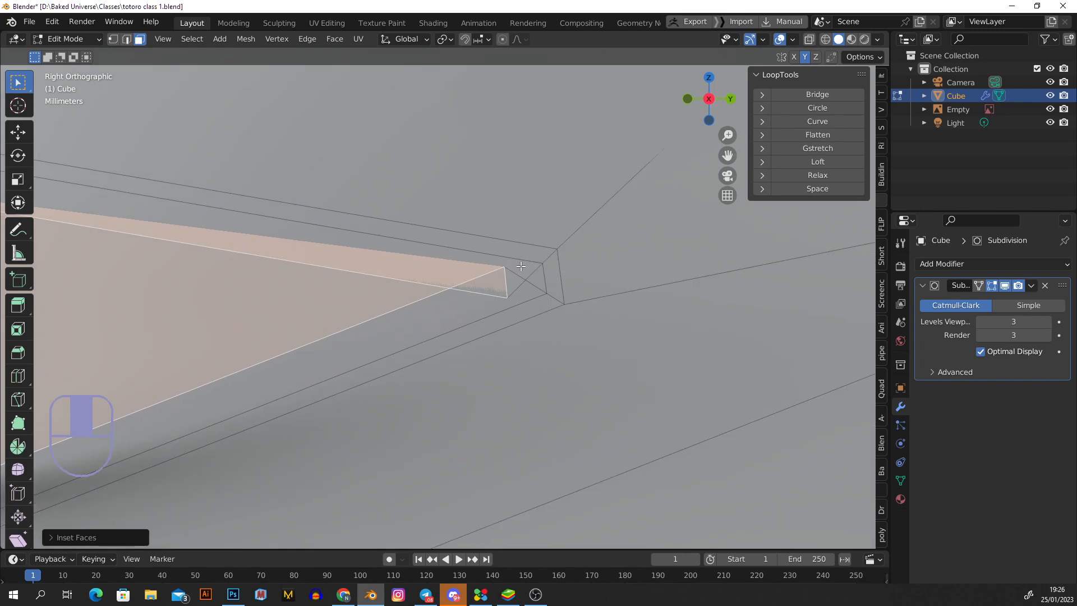
key("ctrl+z")
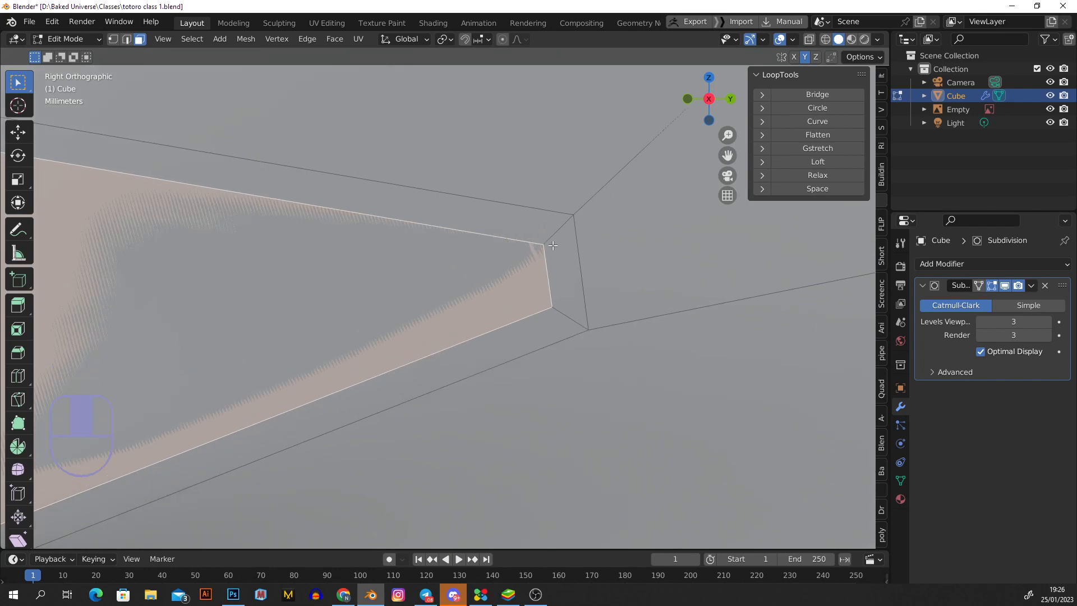
scroll(529, 253, "down", 2)
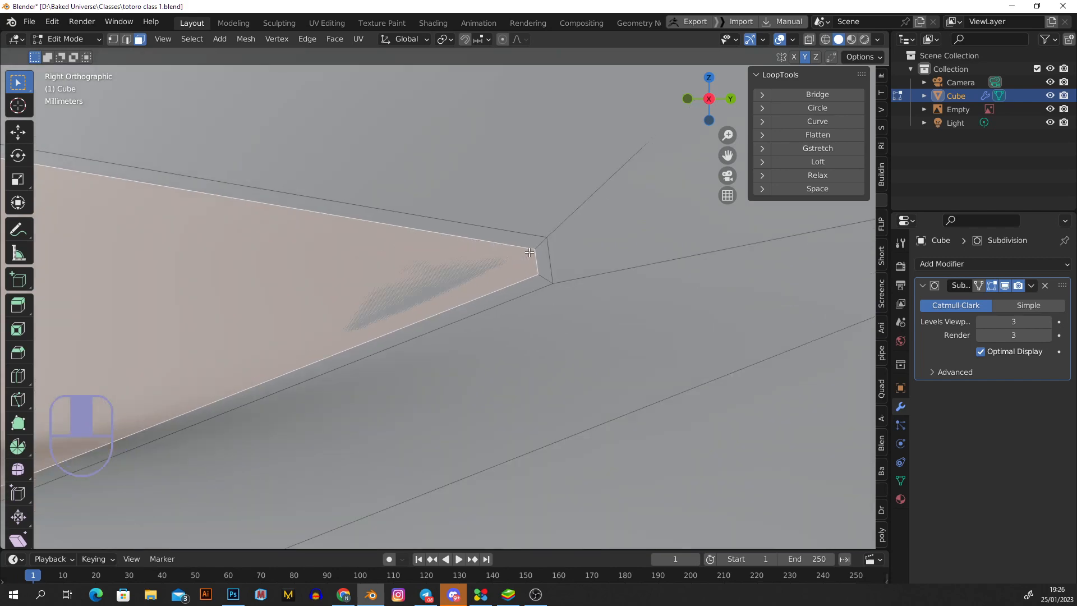
- Scale the inset nose faces down uniformly in two passes, by about 0.96 and about 0.95
key("s")
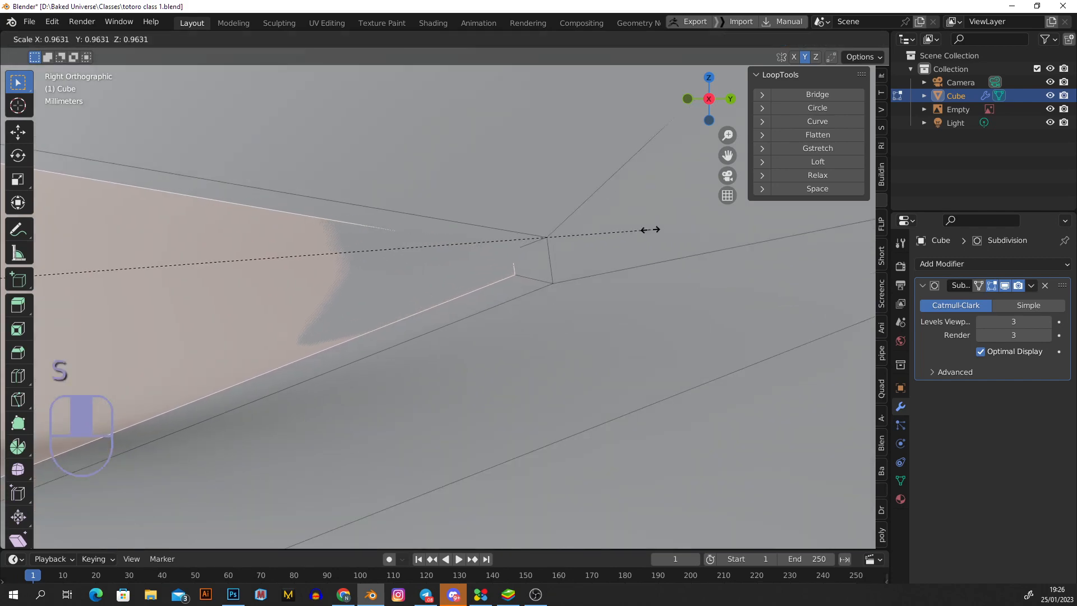
left_click(645, 229)
scroll(644, 230, "down", 5)
middle_click_drag(402, 240, 466, 242, "shift")
scroll(466, 242, "down", 4)
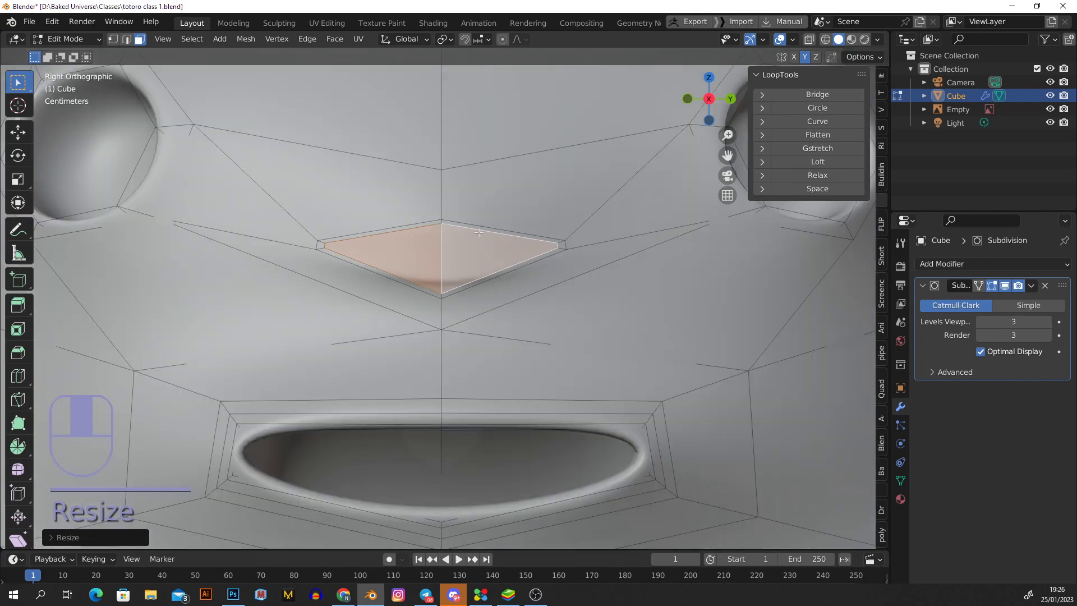
middle_click_drag(647, 221, 664, 285, "shift")
key("s")
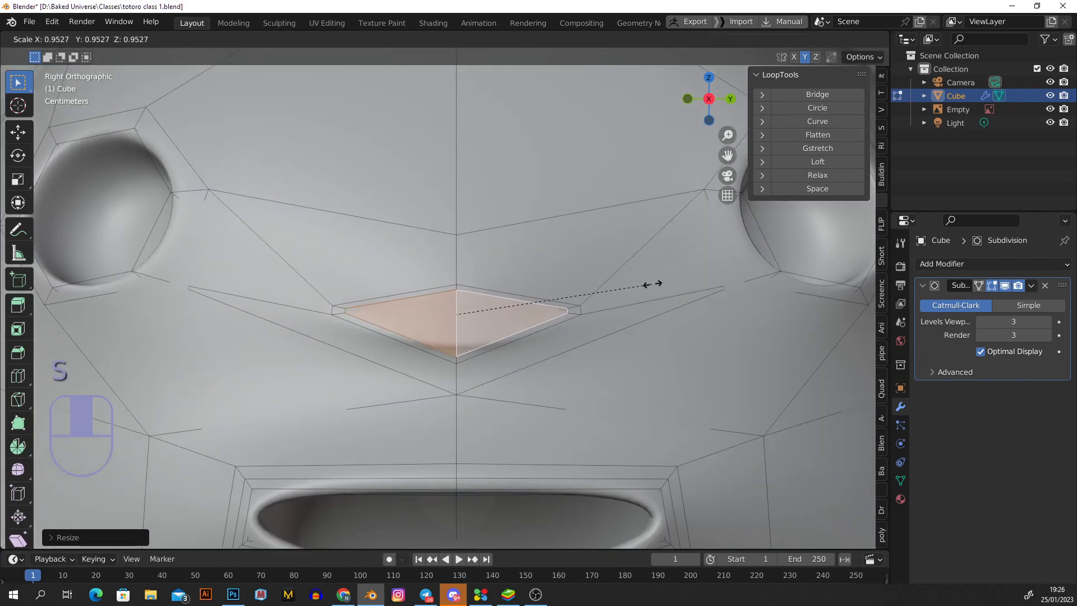
left_click(653, 284)
- Scale the inset nose faces to about 0.97 along the global Z axis
key("s")
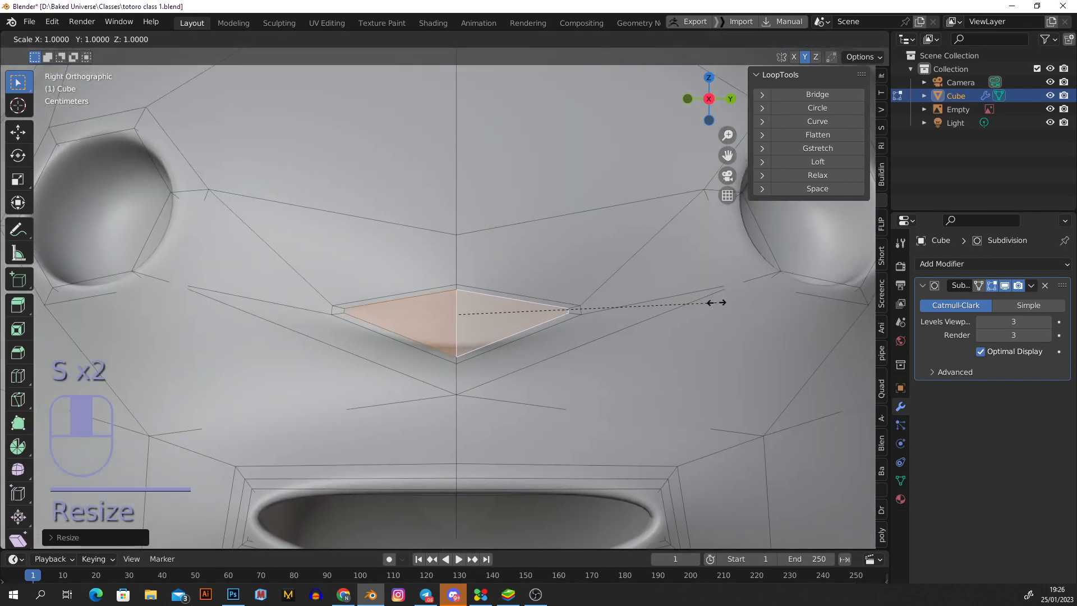
key("z")
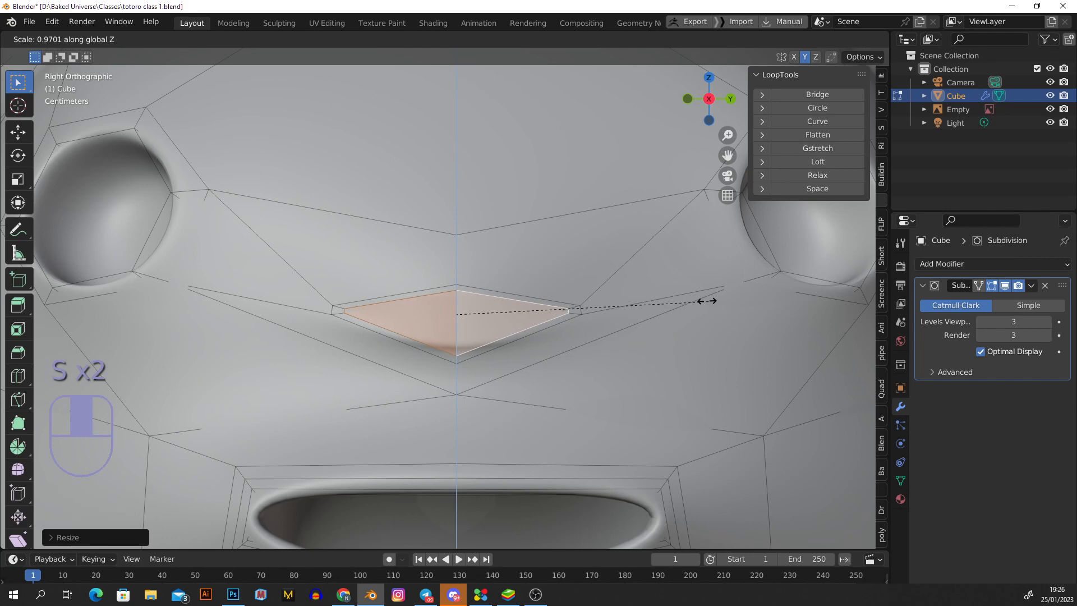
left_click(697, 298)
- Extrude the inset nose faces outward by about 0.004 m along their normal and return to Object Mode
middle_click_drag(697, 299, 506, 306)
key("e")
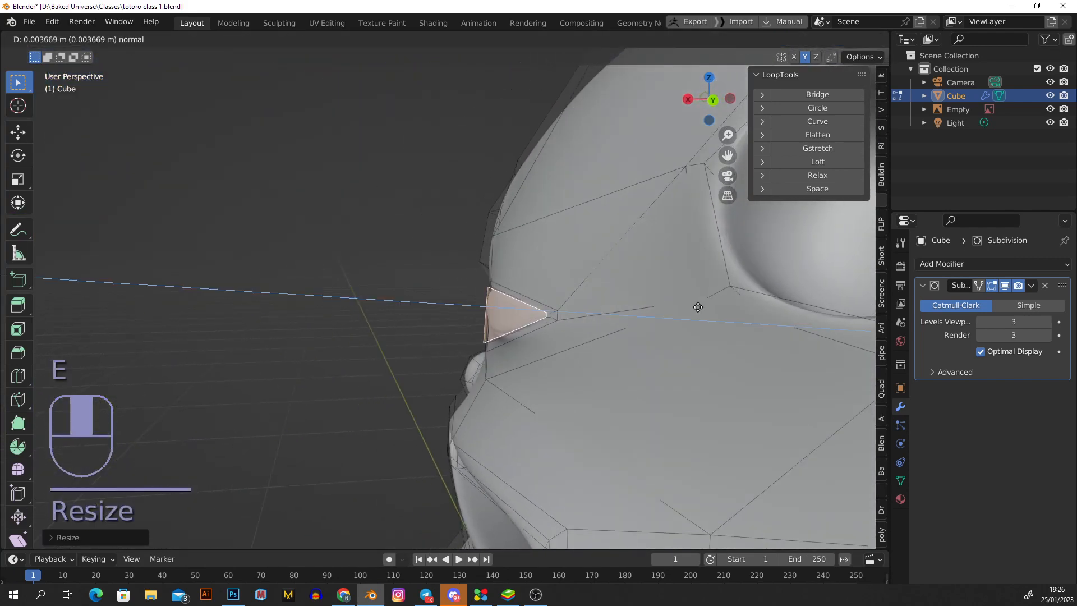
left_click(694, 305)
mouse_move(605, 313)
middle_mouse_down()
mouse_move(555, 306)
mouse_move(562, 298)
mouse_move(563, 323)
mouse_move(641, 319)
mouse_move(582, 310)
mouse_move(601, 315)
middle_mouse_up()
scroll(552, 304, "up", 2)
key("Tab")
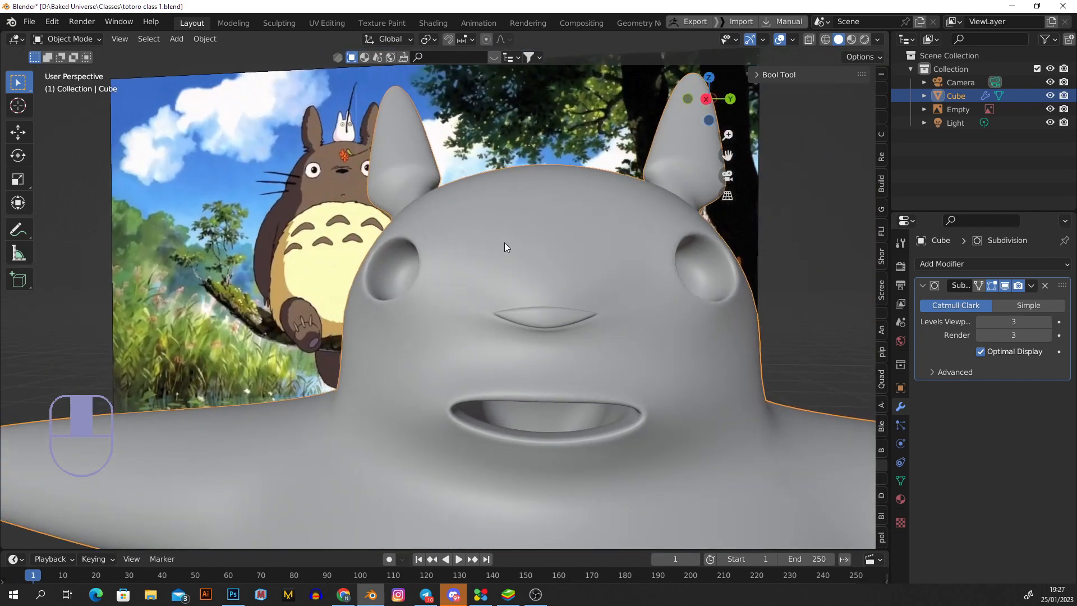
- Switch the character mesh to Sculpt Mode with the Grab brush for reshaping the nose
left_click(67, 39)
left_click(56, 79)
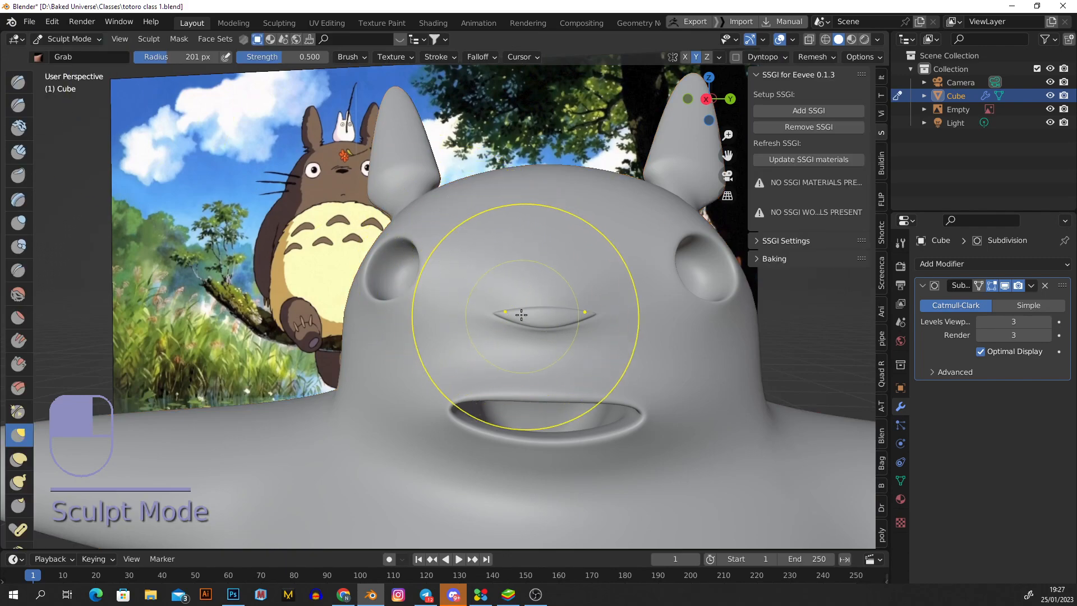
mouse_move(522, 315)
middle_mouse_down()
mouse_move(529, 327)
mouse_move(529, 308)
middle_mouse_up()
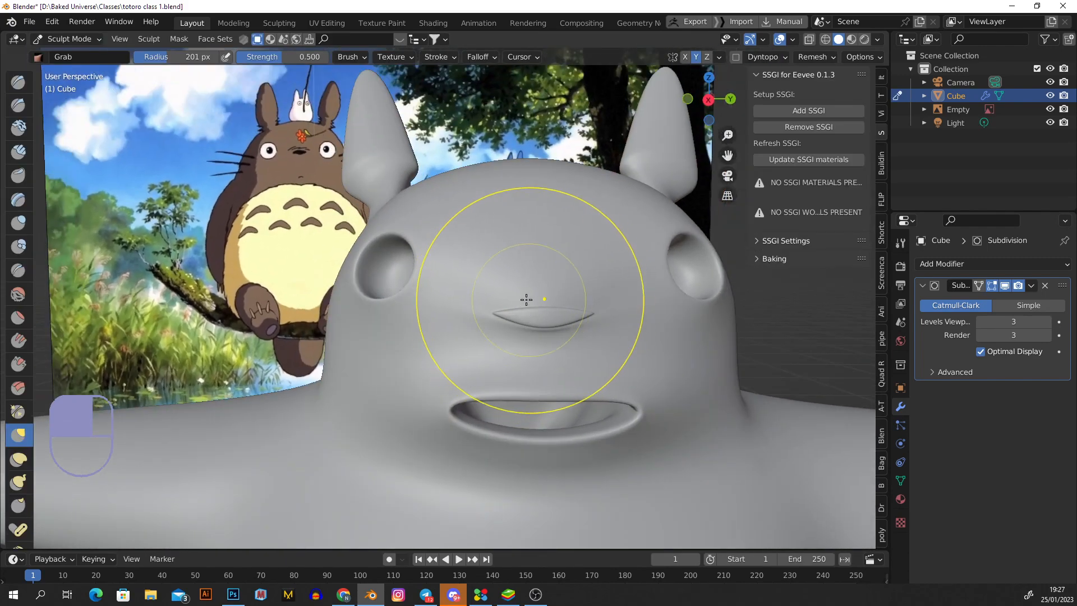
key("Tab")
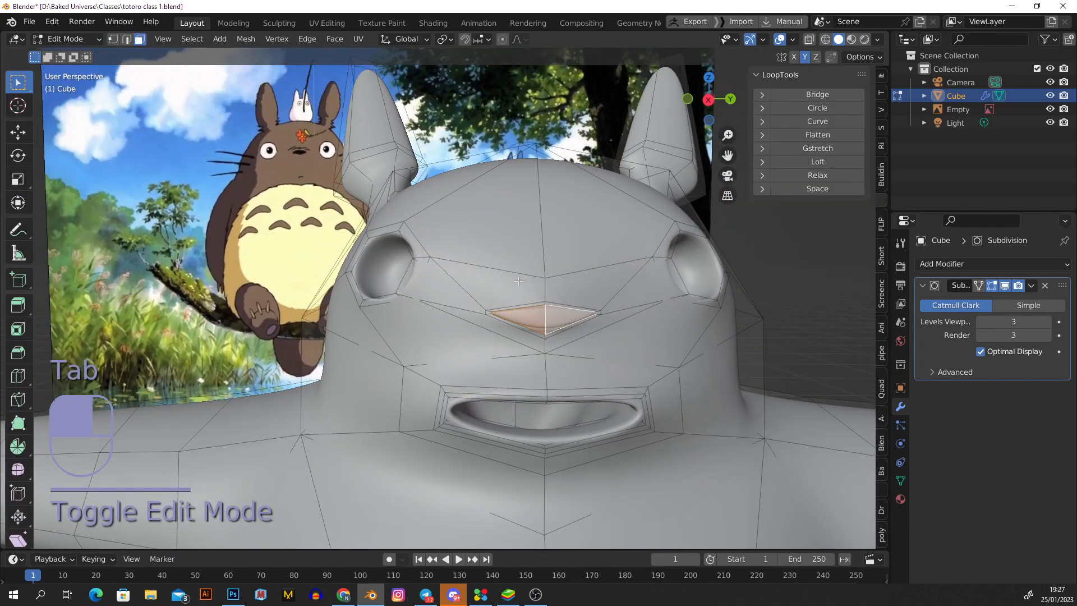
key("Tab")
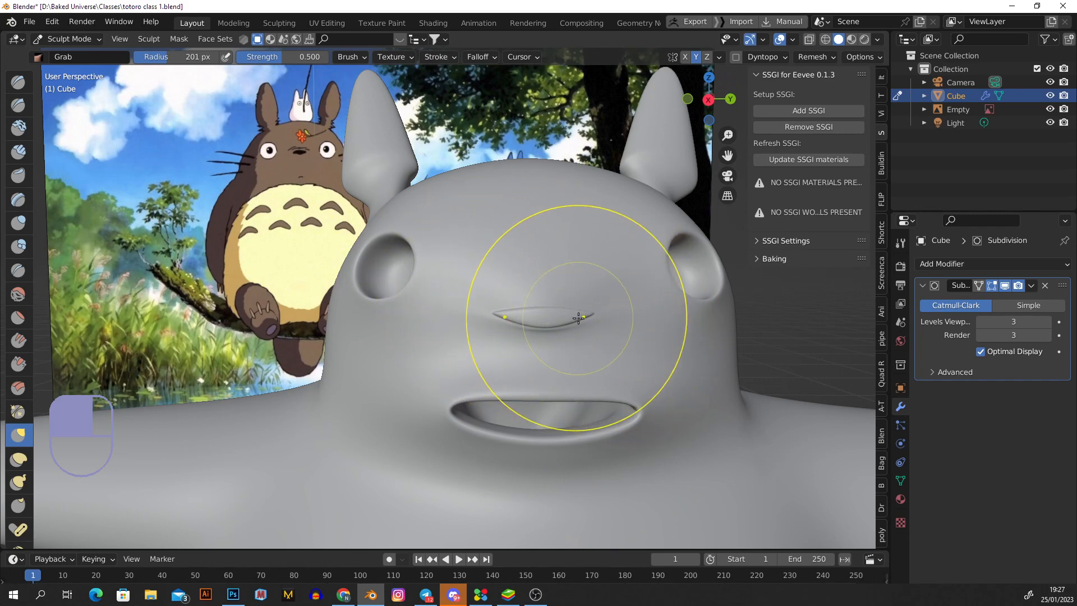
middle_click_drag(551, 320, 479, 311, "alt")
left_click_drag(479, 311, 550, 305, "alt")
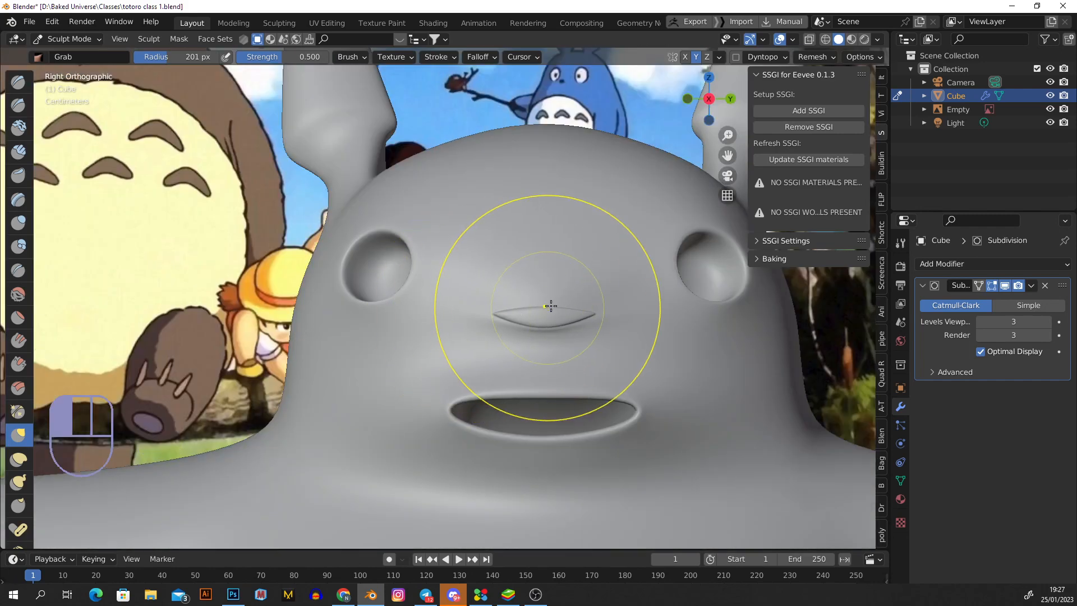
- Reduce the Grab brush radius to about 135 px, try a short pull below the nose and undo the stroke
scroll(493, 284, "up", 3)
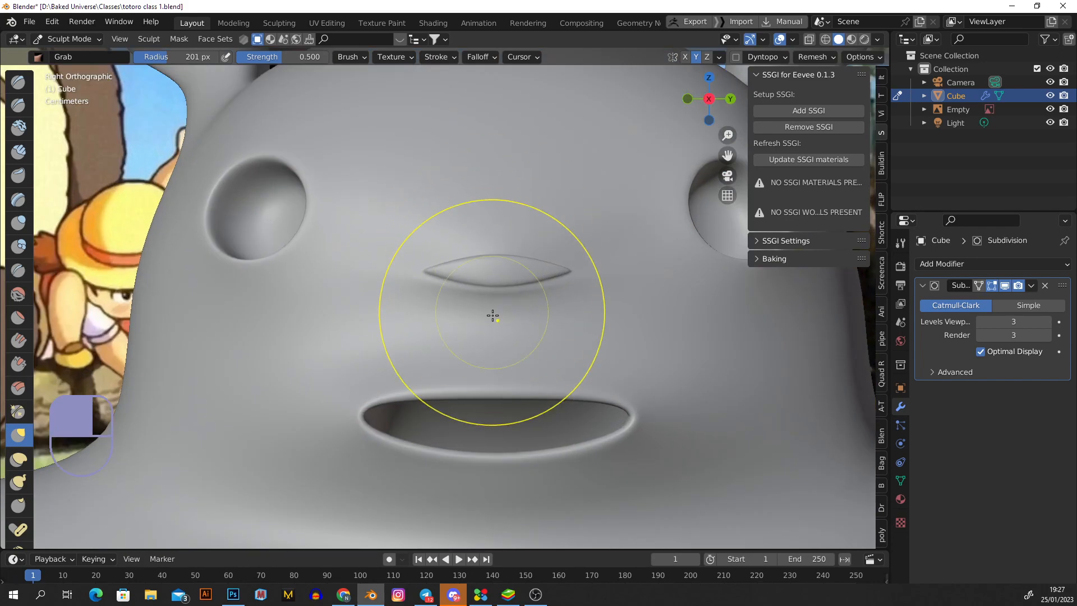
key("f")
left_click(488, 296)
scroll(487, 296, "up", 2)
left_click_drag(485, 312, 490, 313)
key("ctrl+z")
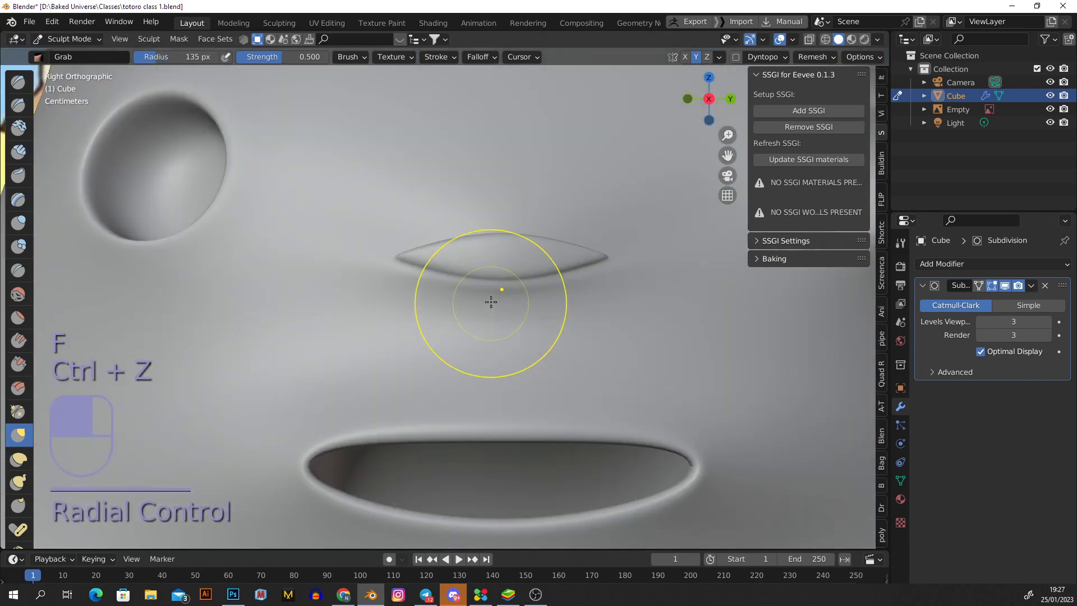
- Enlarge the Grab brush and pull the surface just below the nose, working on the face from the side
scroll(490, 303, "up", 2)
mouse_move(508, 306)
middle_mouse_down()
mouse_move(428, 306)
mouse_move(467, 318)
middle_mouse_up()
key("f")
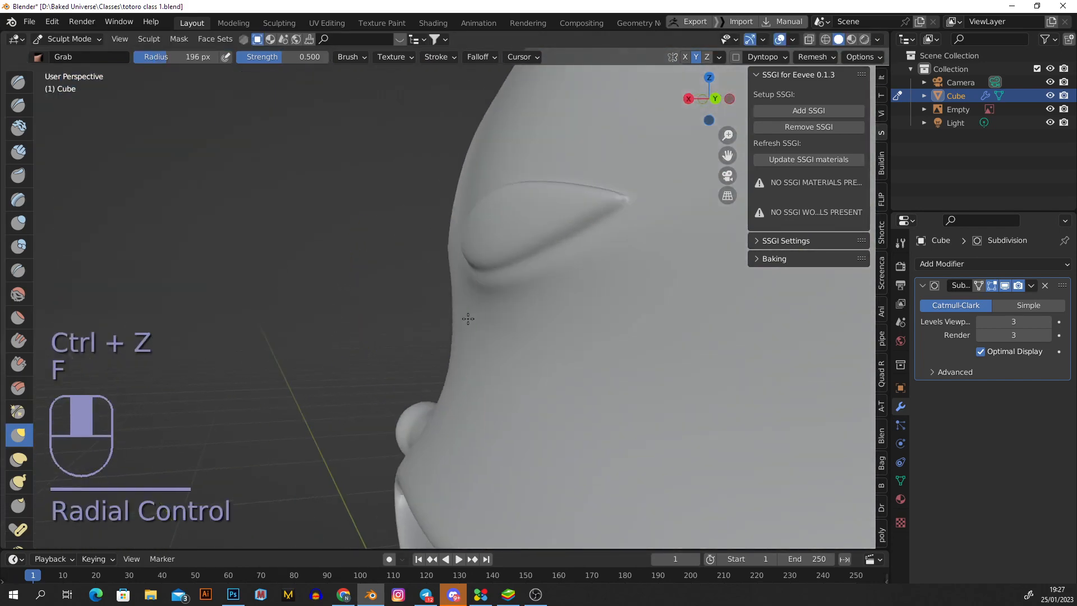
key("f")
left_click(501, 322)
scroll(490, 288, "up", 2)
key("f")
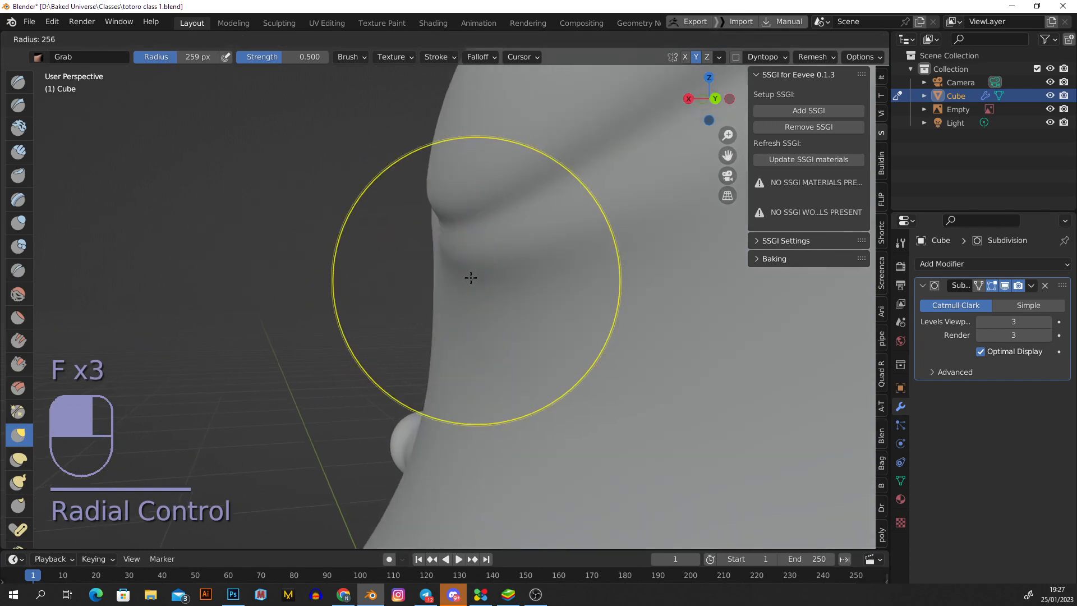
left_click(440, 300)
left_click_drag(440, 325, 445, 344)
- Refine the profile beneath the nose with two more Grab strokes and set the brush radius to 146 px
scroll(447, 346, "down", 3)
mouse_move(482, 311)
middle_mouse_down("shift")
mouse_move(480, 344)
mouse_move(459, 336)
middle_mouse_up("shift")
scroll(455, 297, "up", 2)
left_click_drag(455, 328, 478, 336)
mouse_move(464, 378)
left_mouse_down()
mouse_move(438, 370)
mouse_move(451, 363)
left_mouse_up()
key("f")
left_click(445, 292)
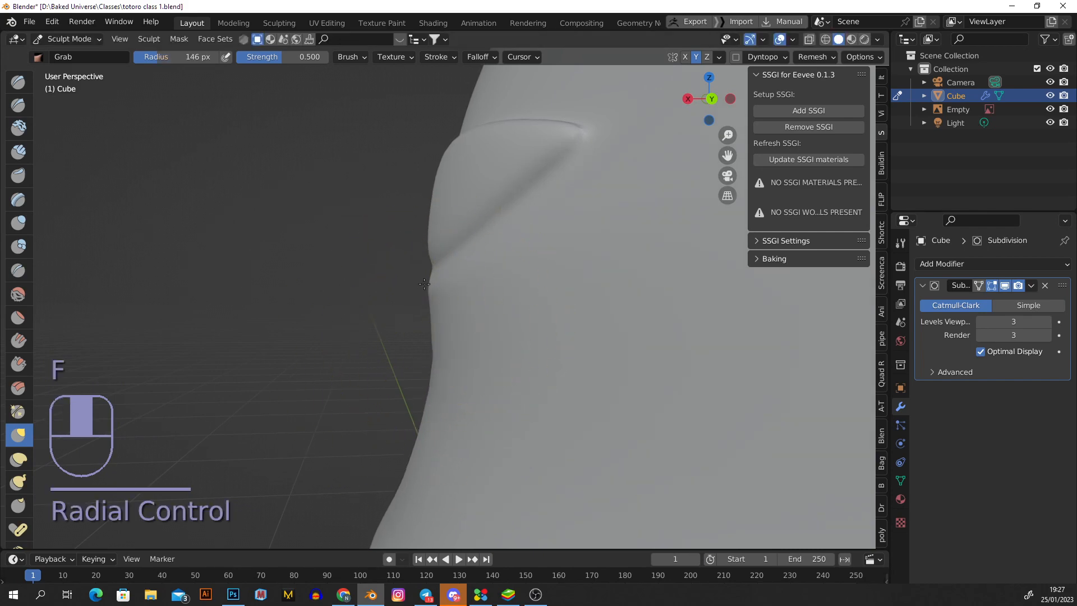
- Adjust the nose shape from the front with the Grab brush and set its radius to 116 px
scroll(460, 301, "down", 3)
middle_click_drag(460, 303, 490, 324)
scroll(493, 325, "down", 4)
scroll(504, 316, "down", 3)
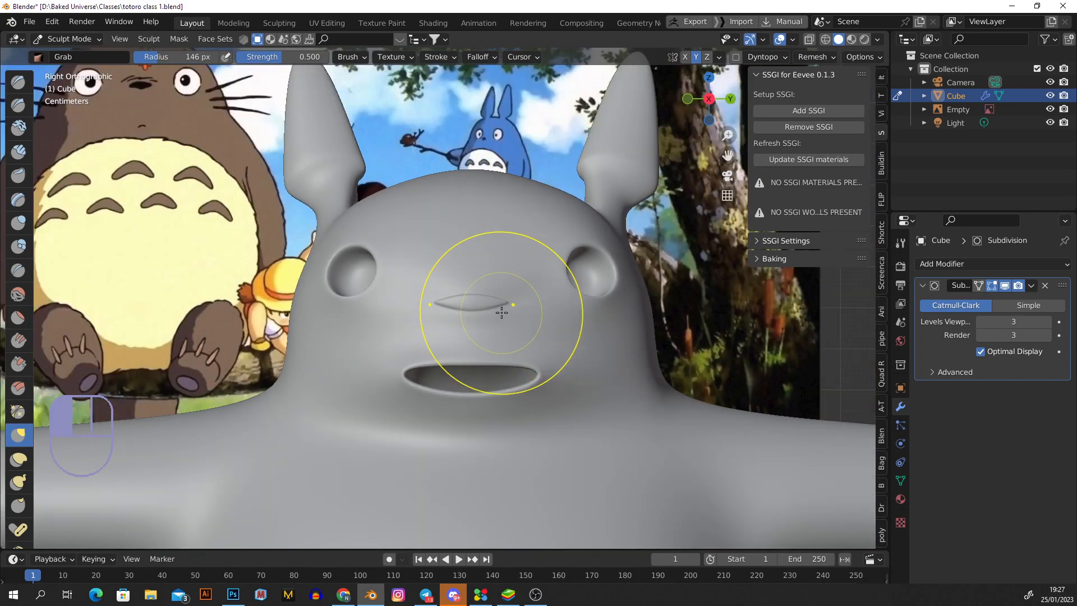
scroll(499, 312, "down", 2)
scroll(483, 301, "up", 5)
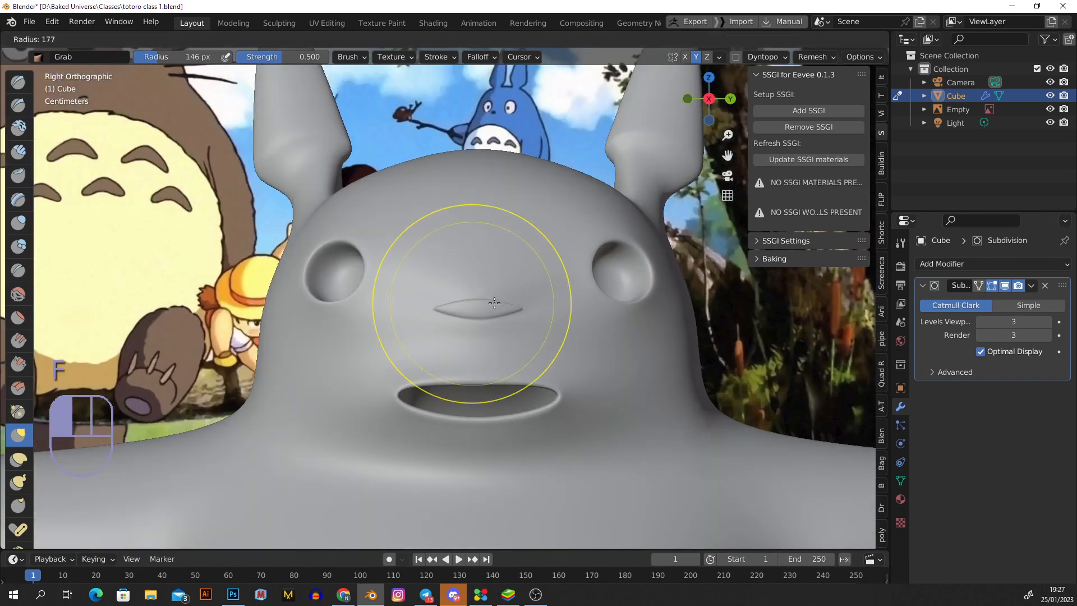
key("f")
left_click(471, 288)
mouse_move(471, 289)
left_mouse_down()
mouse_move(457, 317)
mouse_move(432, 303)
mouse_move(401, 307)
left_mouse_up()
key("f")
left_click(479, 307)
scroll(468, 301, "down", 4)
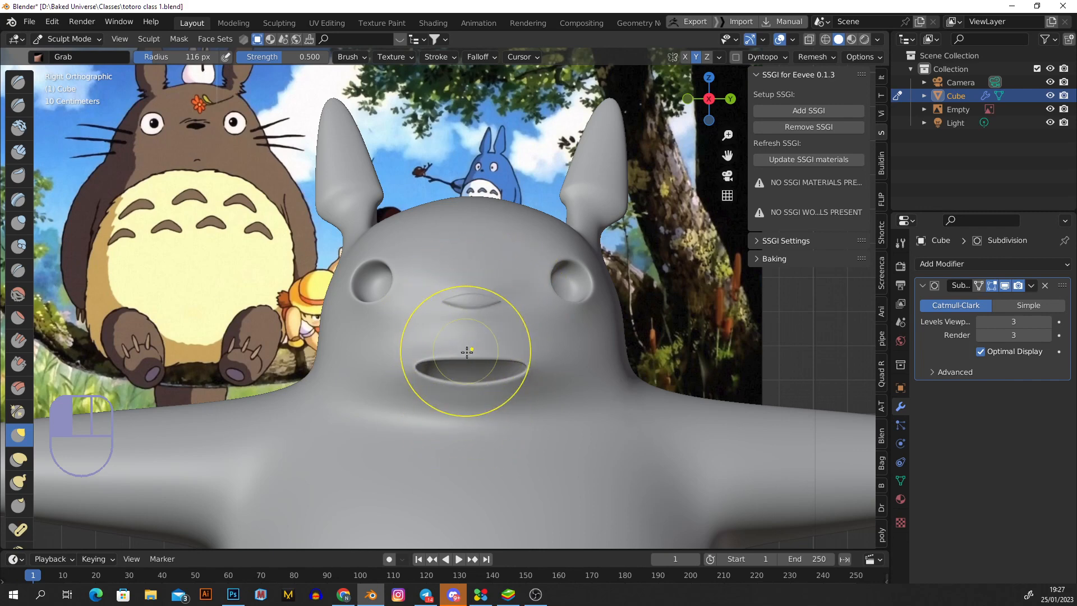
- Compare the face with the reference image and return the character mesh to Object Mode
scroll(454, 297, "down", 1)
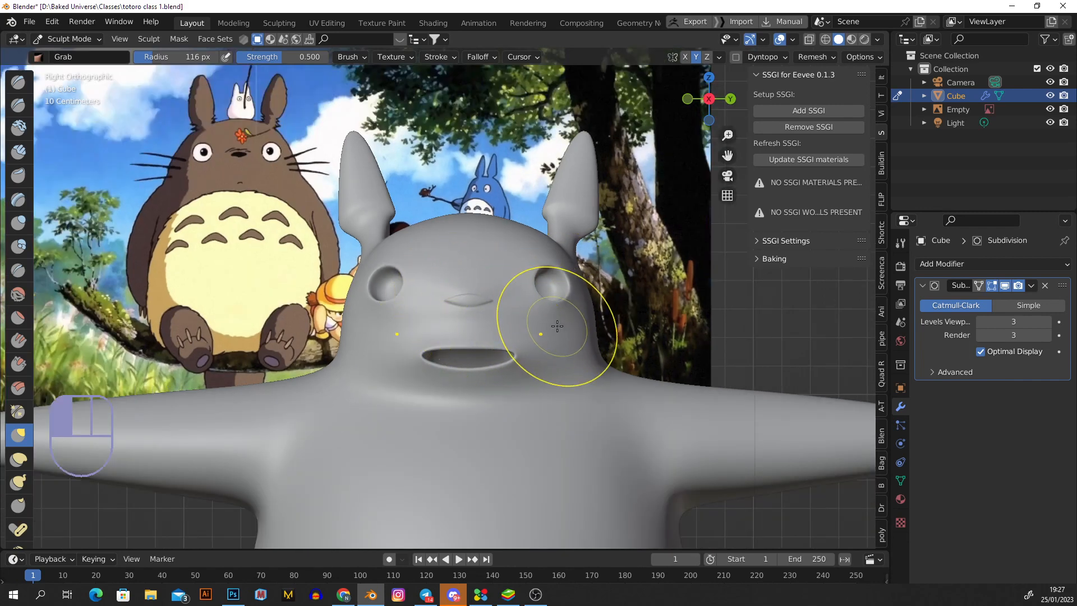
middle_click_drag(553, 312, 448, 284, "shift")
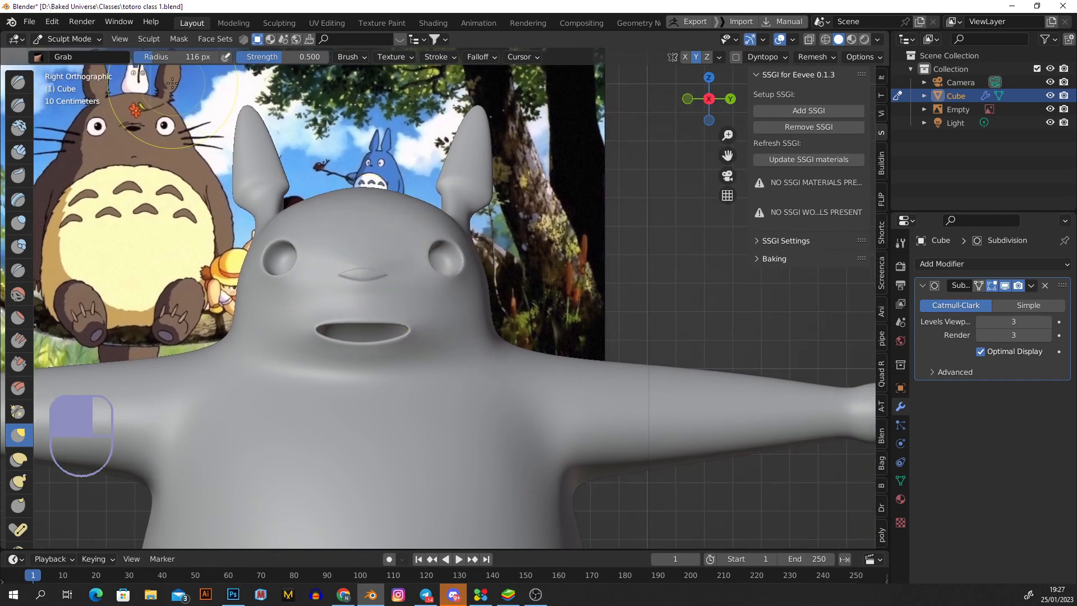
left_click(85, 38)
left_click(78, 54)
mouse_move(359, 246)
middle_mouse_down()
mouse_move(254, 247)
mouse_move(383, 288)
mouse_move(413, 274)
mouse_move(428, 281)
middle_mouse_up()
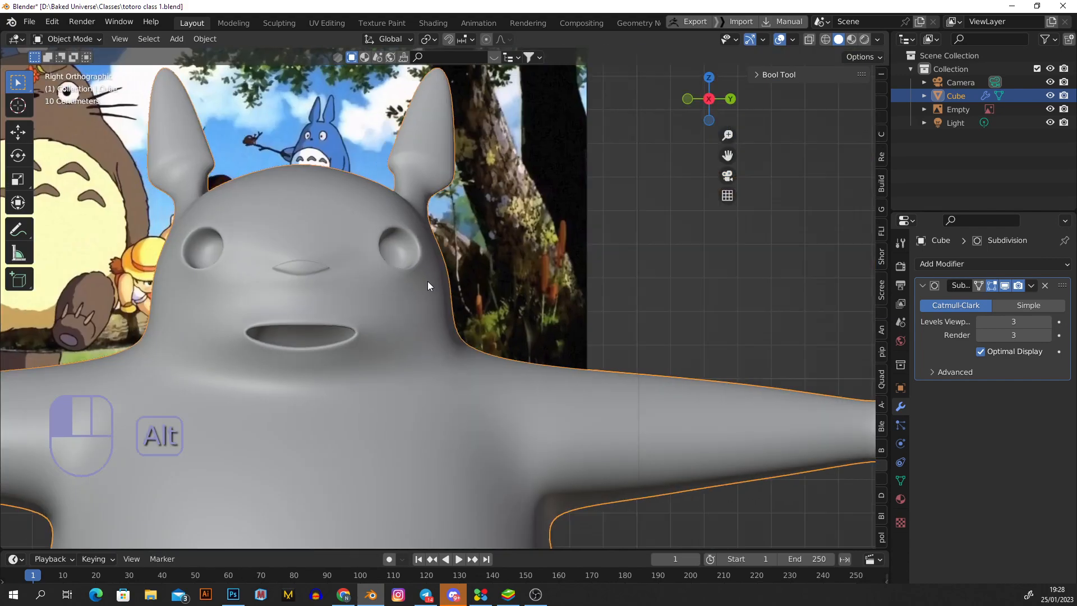
- Inspect the smoothed topology in Edit Mode using the Subdivision modifier's on-cage display, turn that display off again and return to Object Mode
key("Tab")
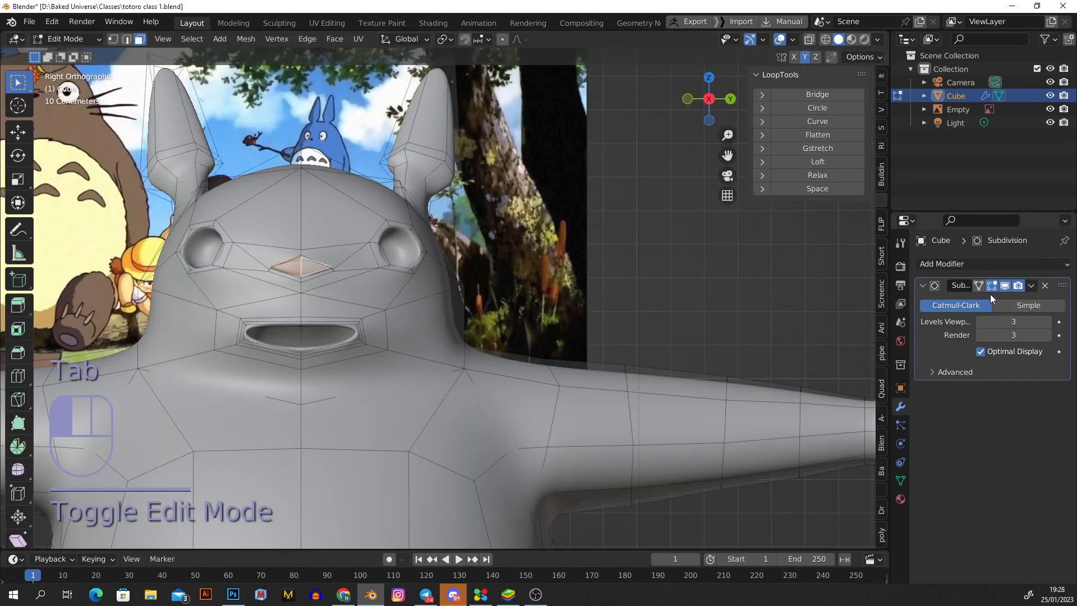
left_click(979, 285)
left_click(301, 300)
scroll(301, 300, "down", 2)
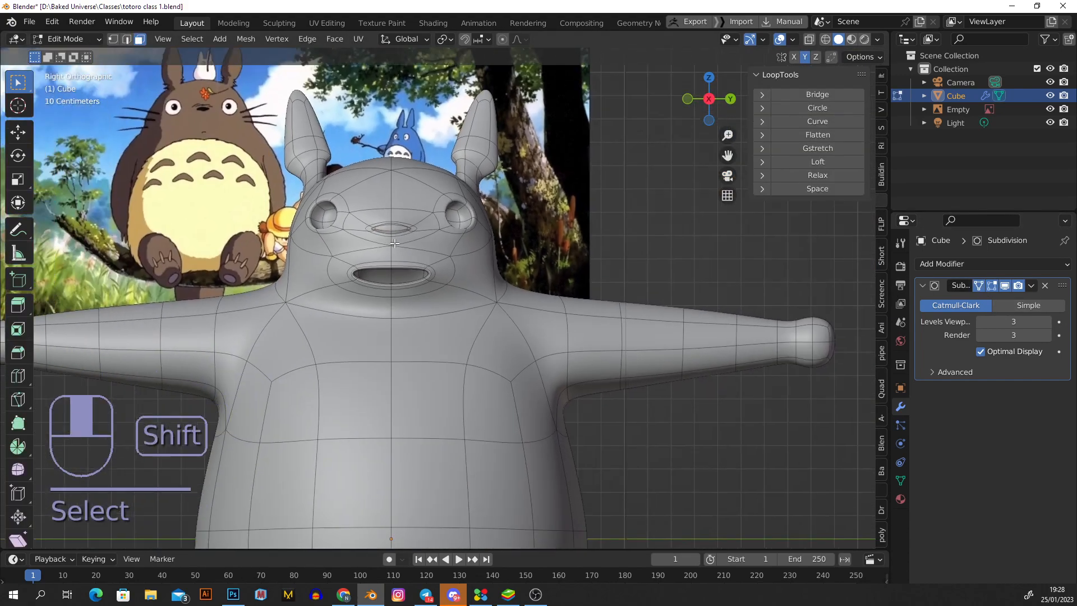
middle_click_drag(293, 258, 323, 246, "shift")
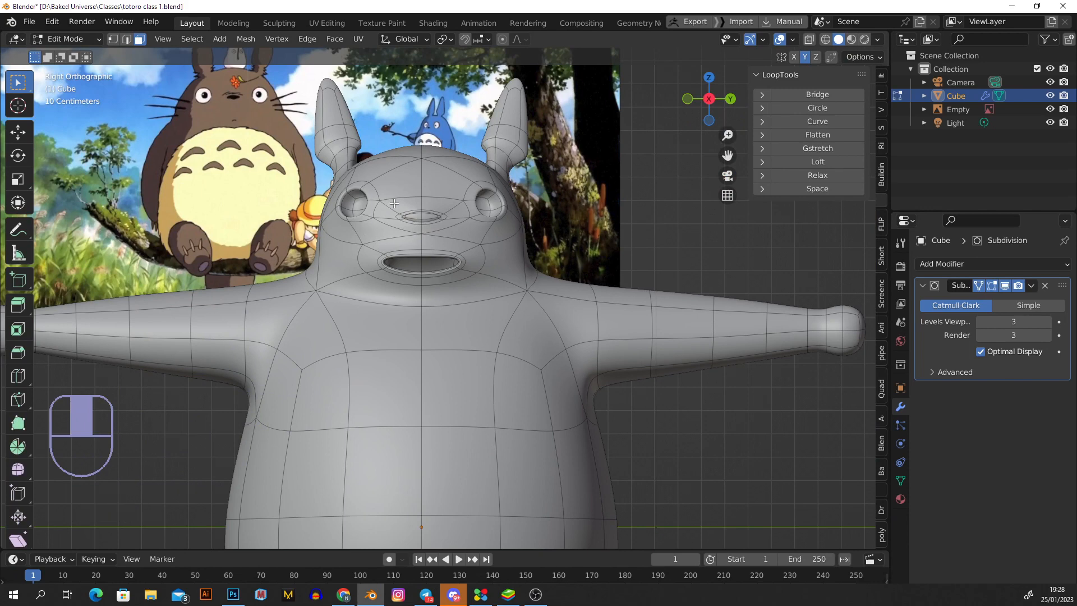
left_click(979, 285)
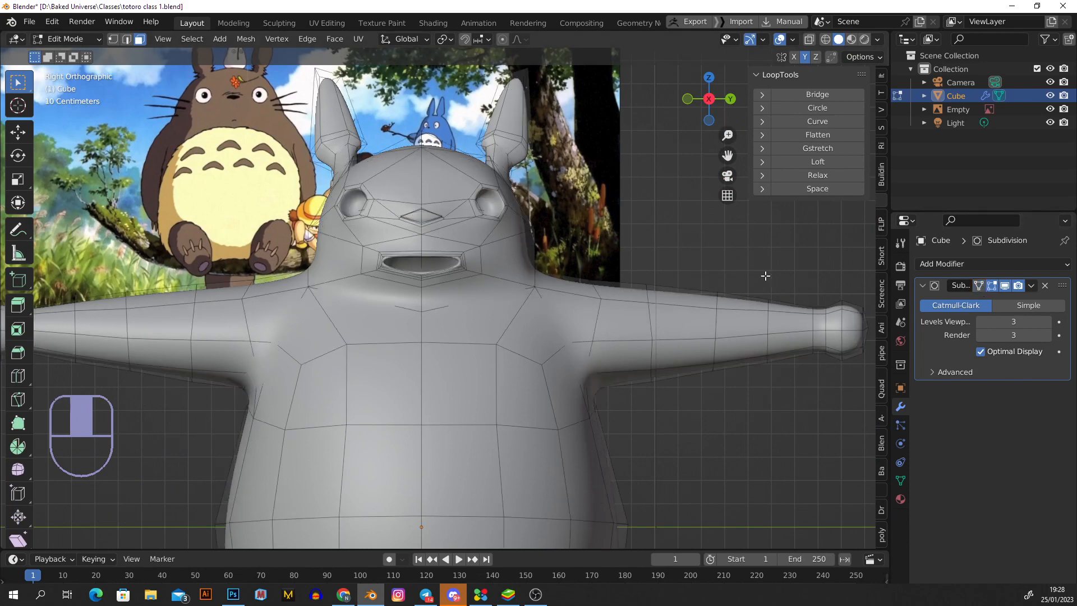
key("Tab")
- Add a base shape key and a second shape key relative to it on the character mesh
scroll(504, 238, "up", 1)
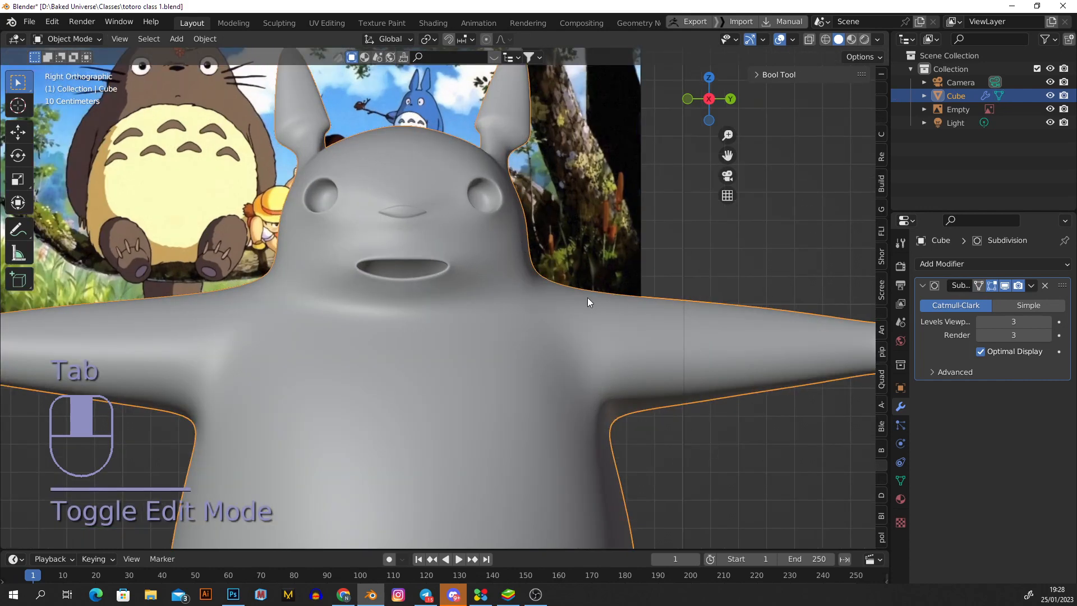
middle_click_drag(435, 182, 454, 270, "shift")
scroll(404, 272, "up", 1)
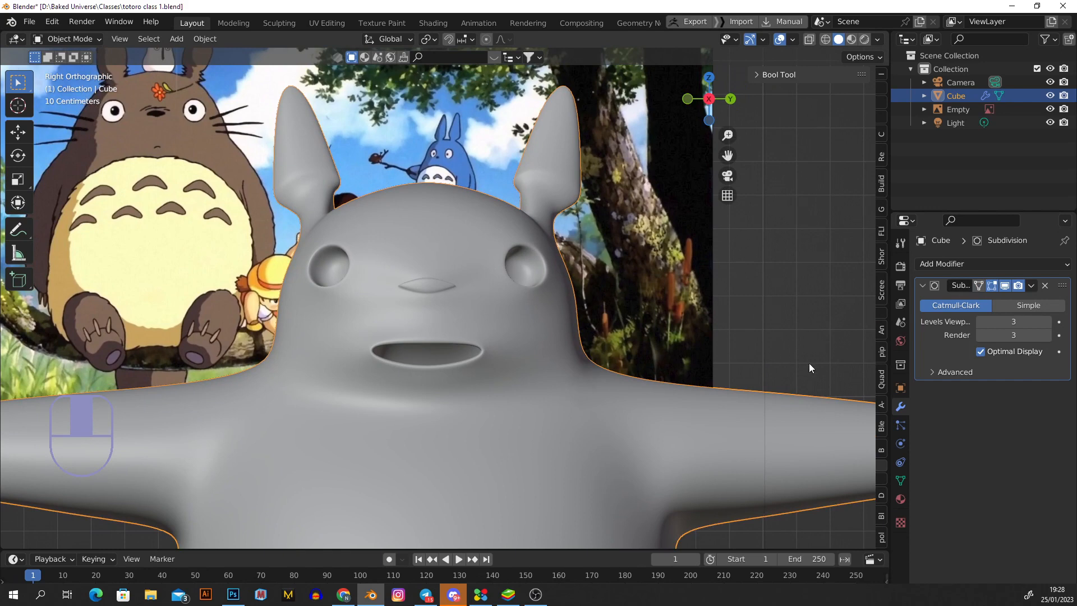
left_click(900, 481)
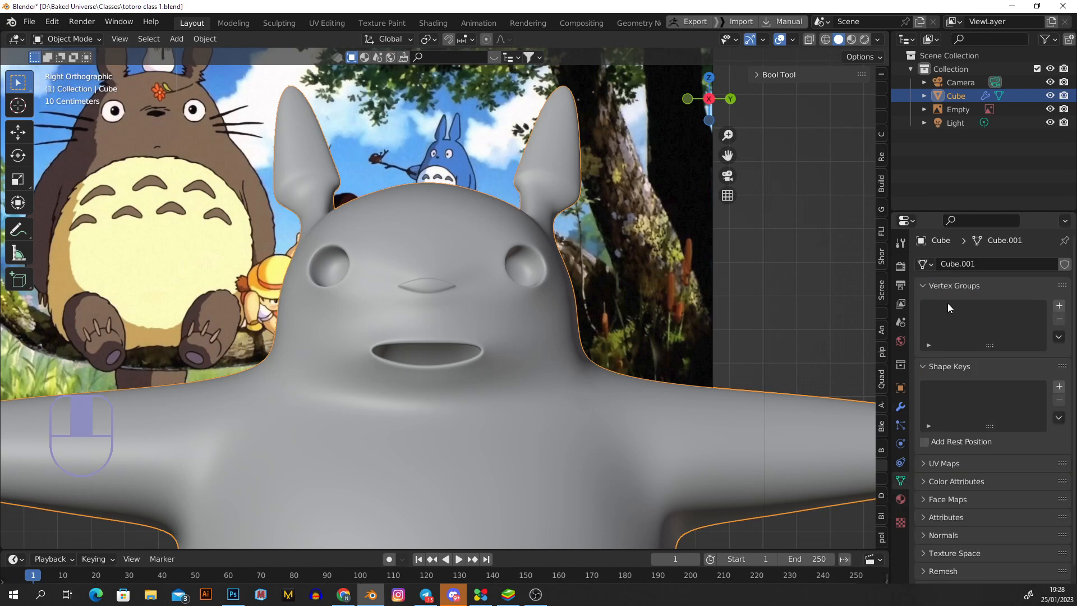
scroll(993, 382, "down", 1)
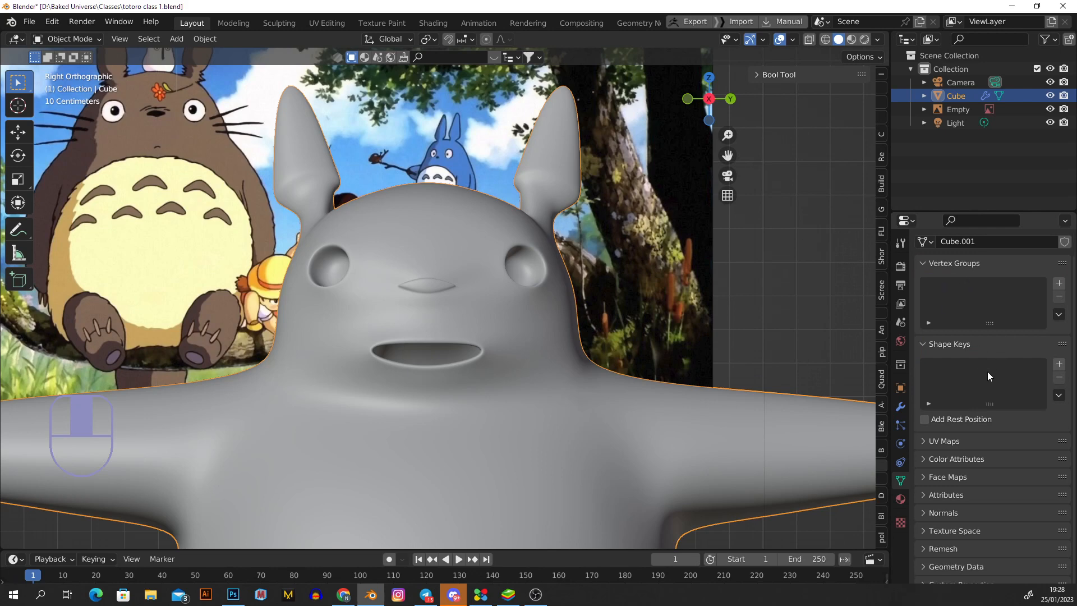
scroll(971, 363, "up", 1)
scroll(977, 374, "down", 1)
scroll(980, 381, "down", 1)
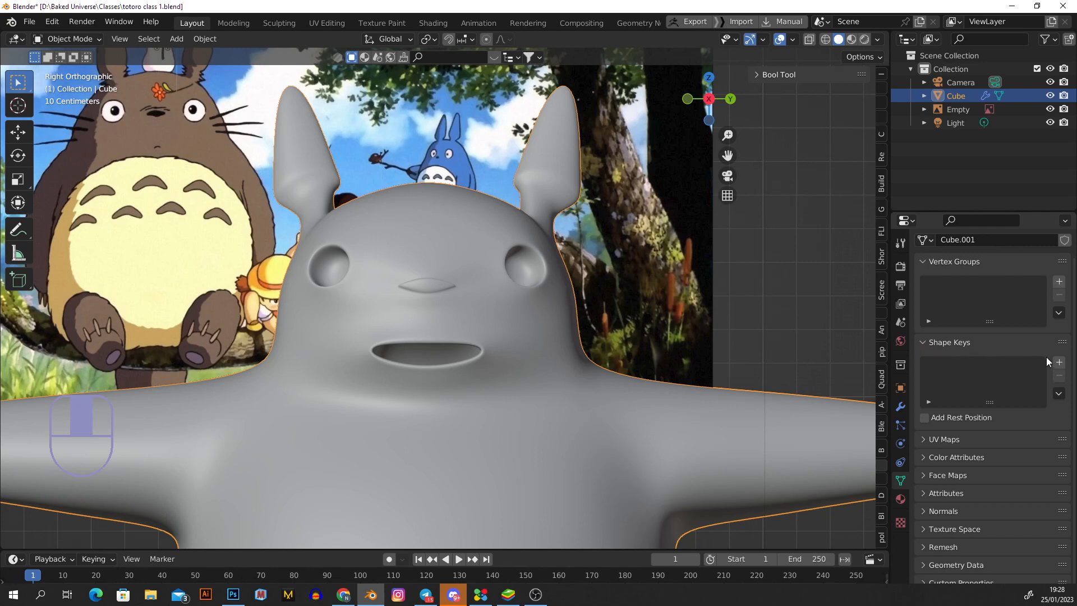
left_click(1058, 363)
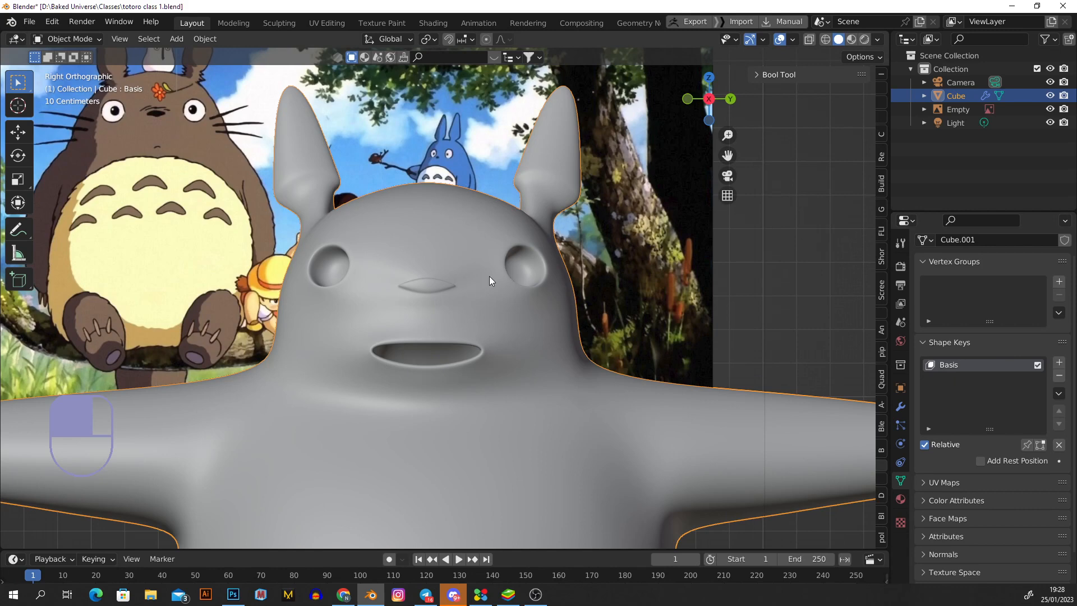
left_click(1058, 365)
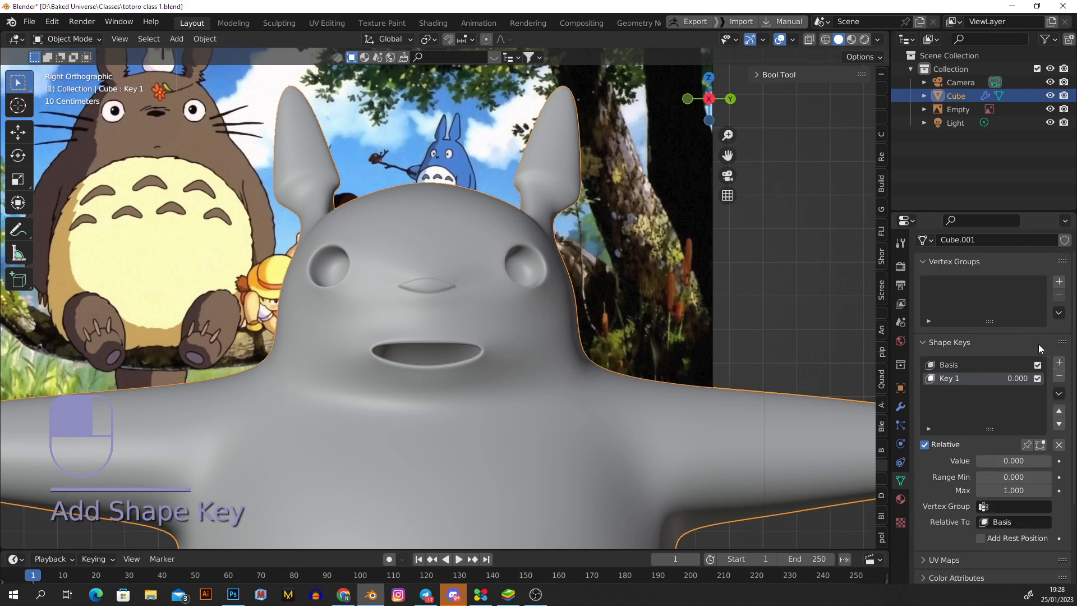
scroll(1009, 415, "down", 1)
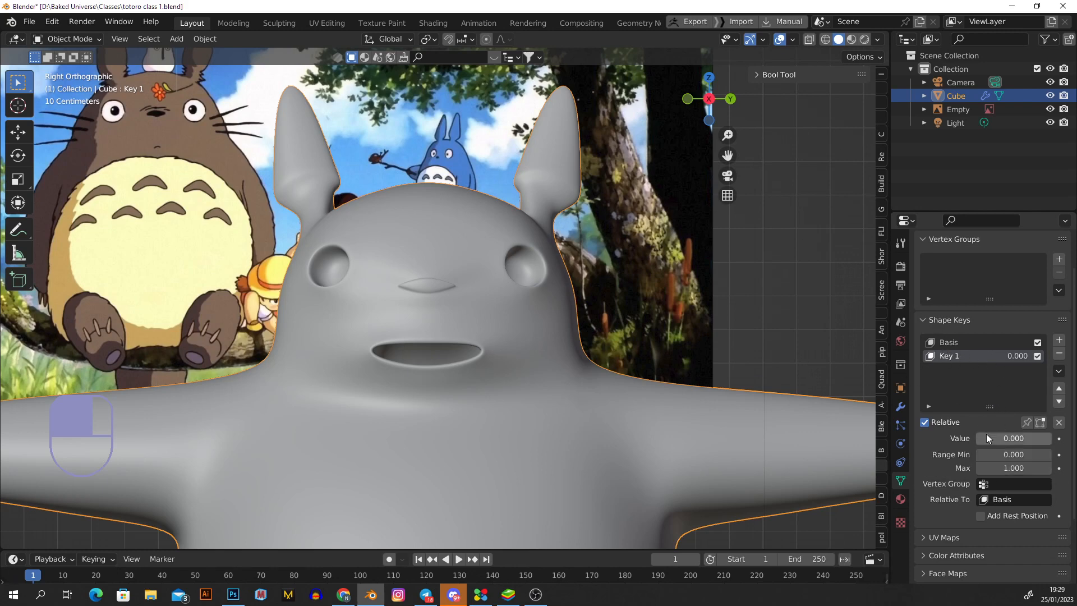
- Switch the character mesh to Sculpt Mode and set the value of shape key Key 1 to 1.000
mouse_move(984, 437)
left_mouse_down()
mouse_move(1049, 438)
mouse_move(975, 438)
left_mouse_up()
left_click(68, 39)
left_click(62, 85)
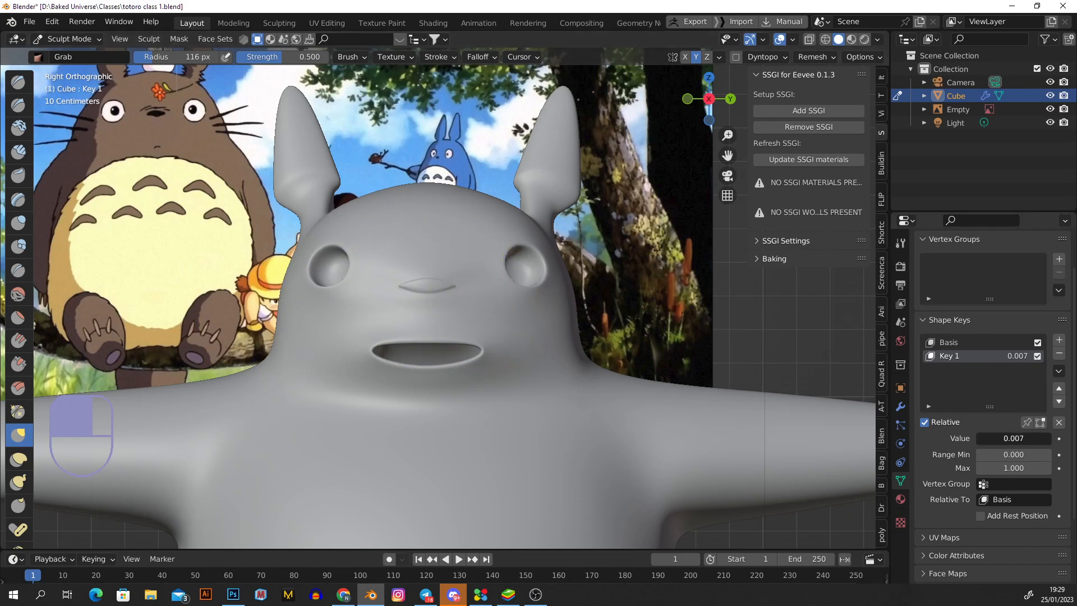
left_click_drag(976, 438, 1052, 438)
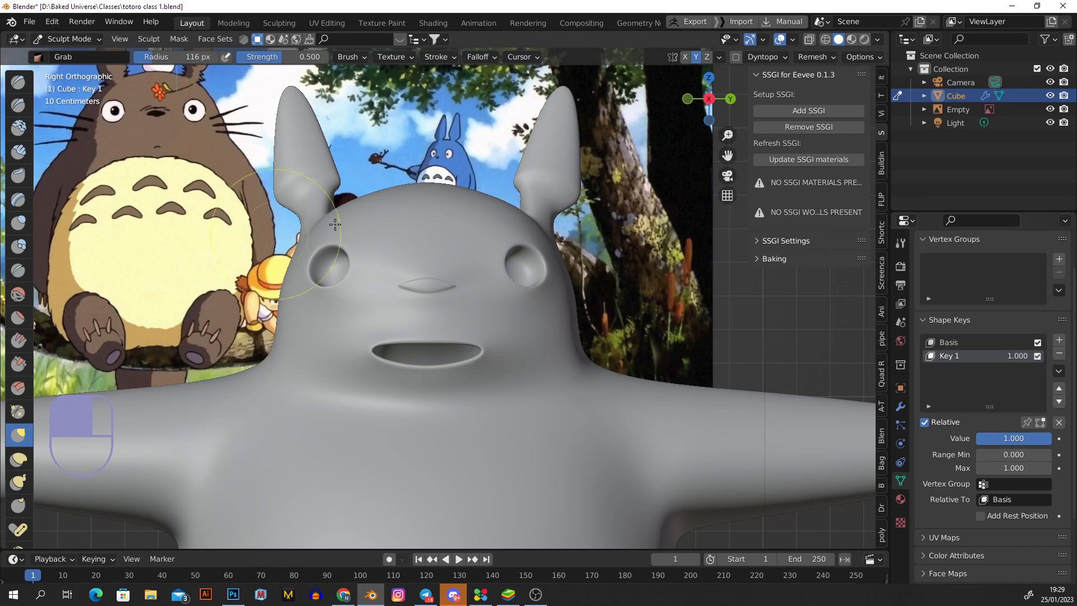
mouse_move(405, 289)
left_mouse_down()
mouse_move(378, 311)
mouse_move(334, 306)
mouse_move(363, 327)
mouse_move(329, 330)
mouse_move(370, 271)
mouse_move(253, 280)
mouse_move(243, 296)
left_mouse_up()
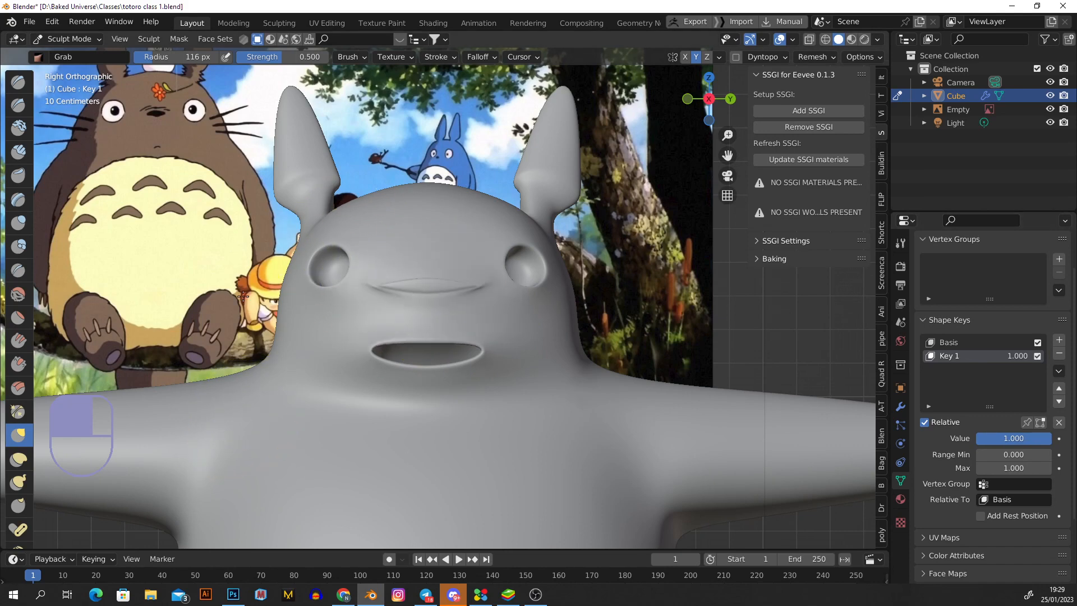
key("ctrl+z")
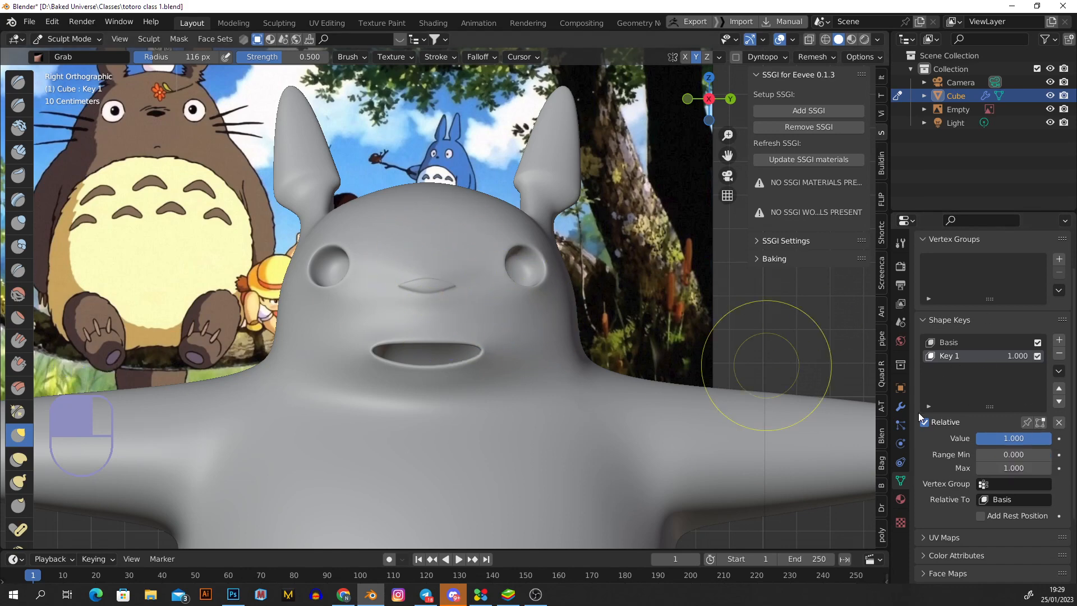
key("BackSpace")
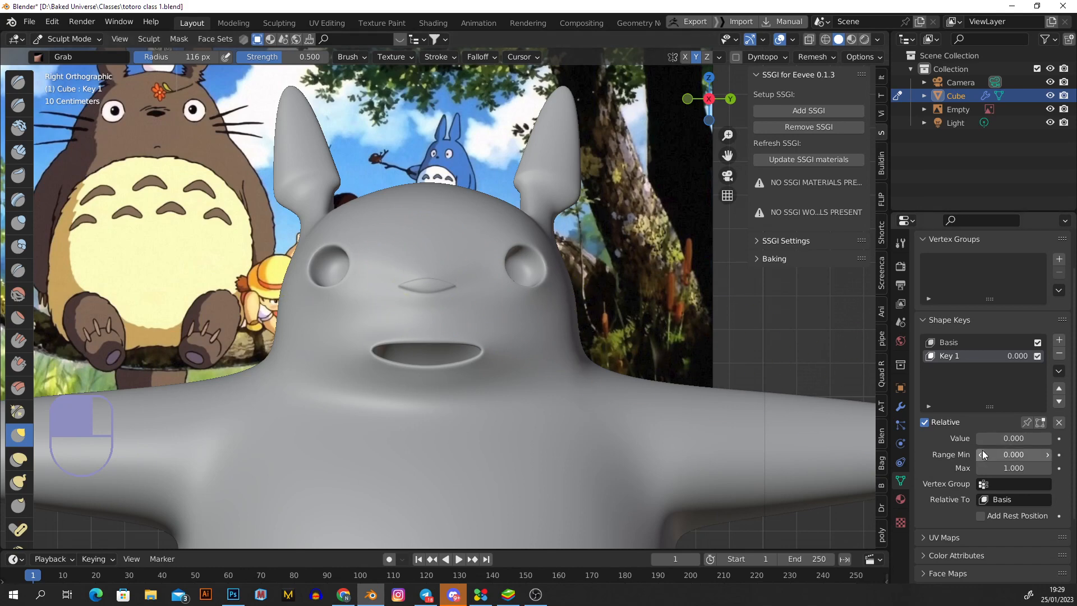
left_click_drag(982, 439, 1056, 440)
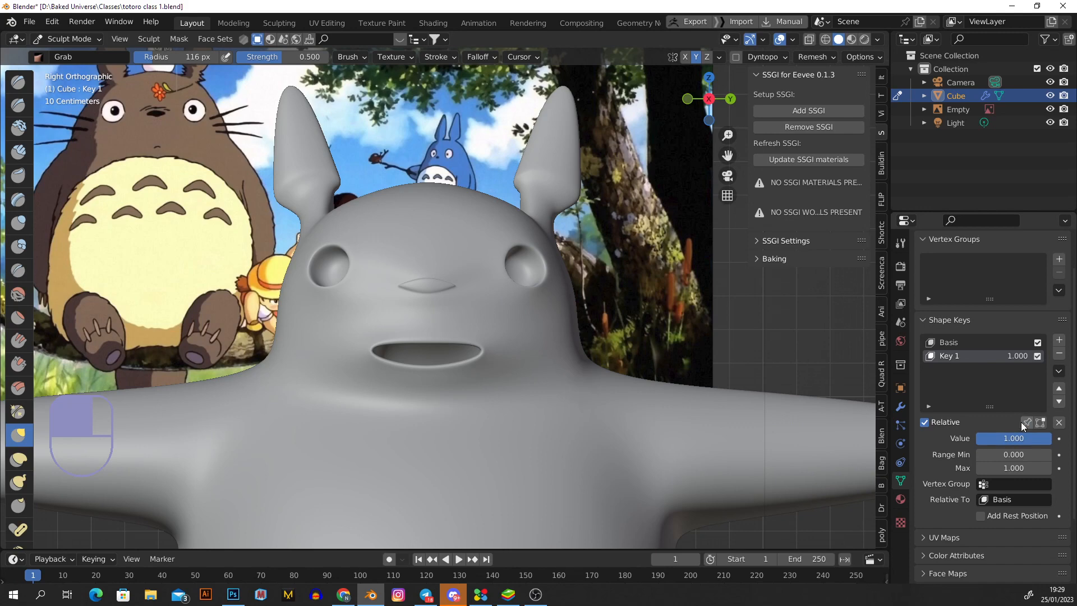
- Set the Grab brush radius to 156 px and pull the upper rim of the eye socket down like an eyelid
key("f")
left_click(461, 287)
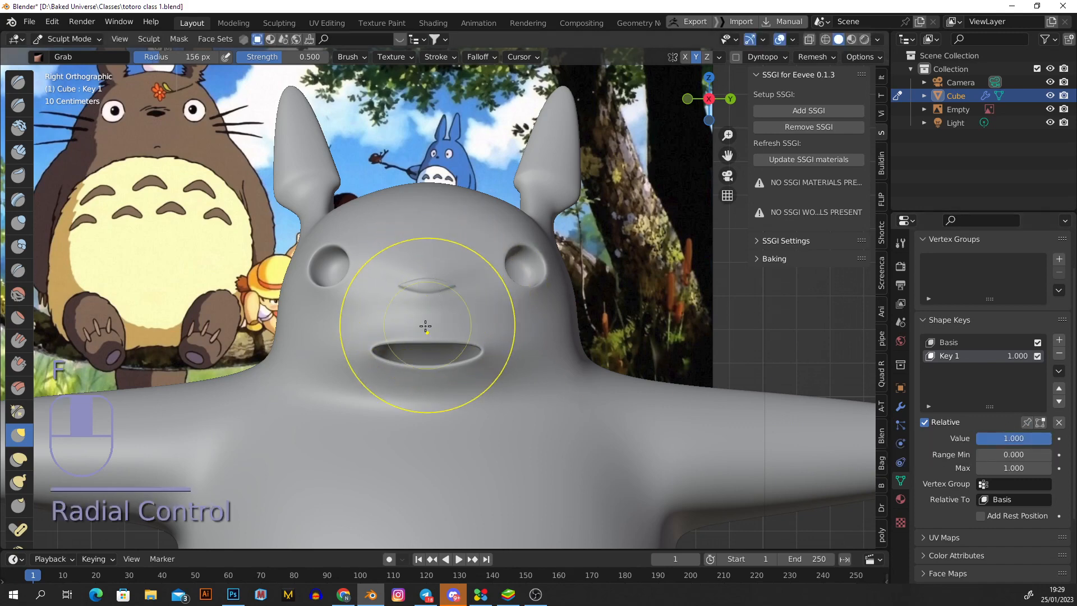
middle_click_drag(371, 323, 447, 318, "shift")
key("f")
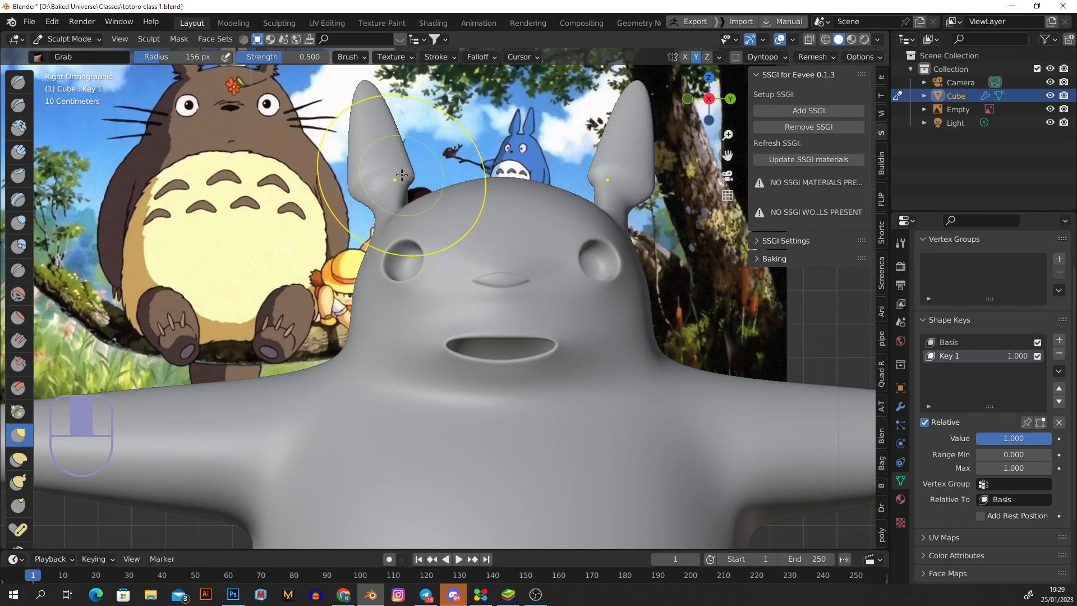
scroll(201, 124, "up", 2)
scroll(201, 124, "down", 2)
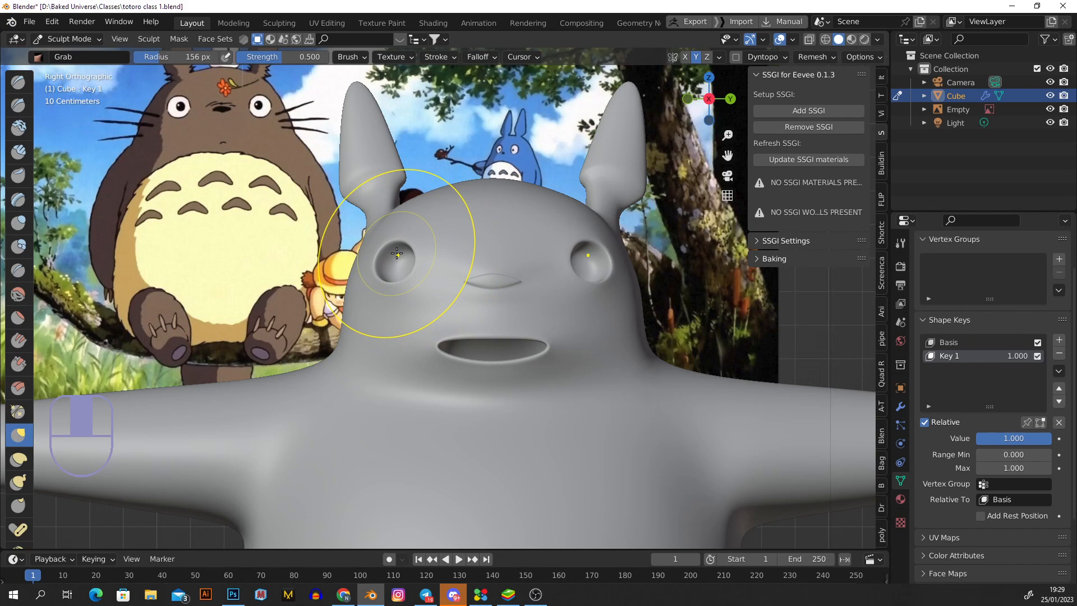
mouse_move(425, 240)
middle_mouse_down()
mouse_move(473, 259)
mouse_move(415, 240)
middle_mouse_up()
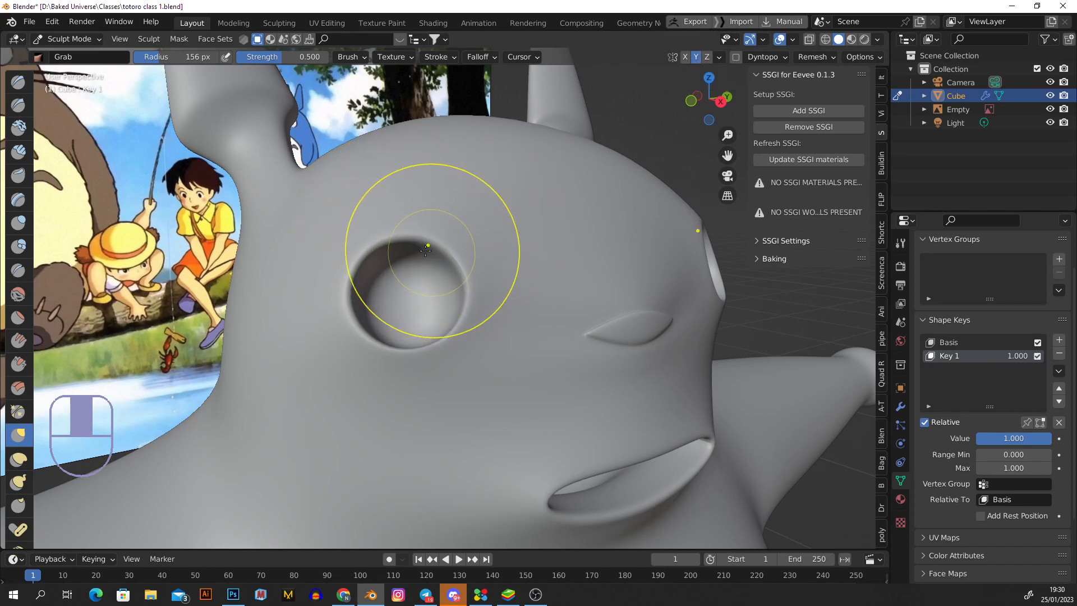
left_click_drag(416, 228, 411, 241)
left_click_drag(411, 230, 414, 259)
scroll(417, 351, "down", 2)
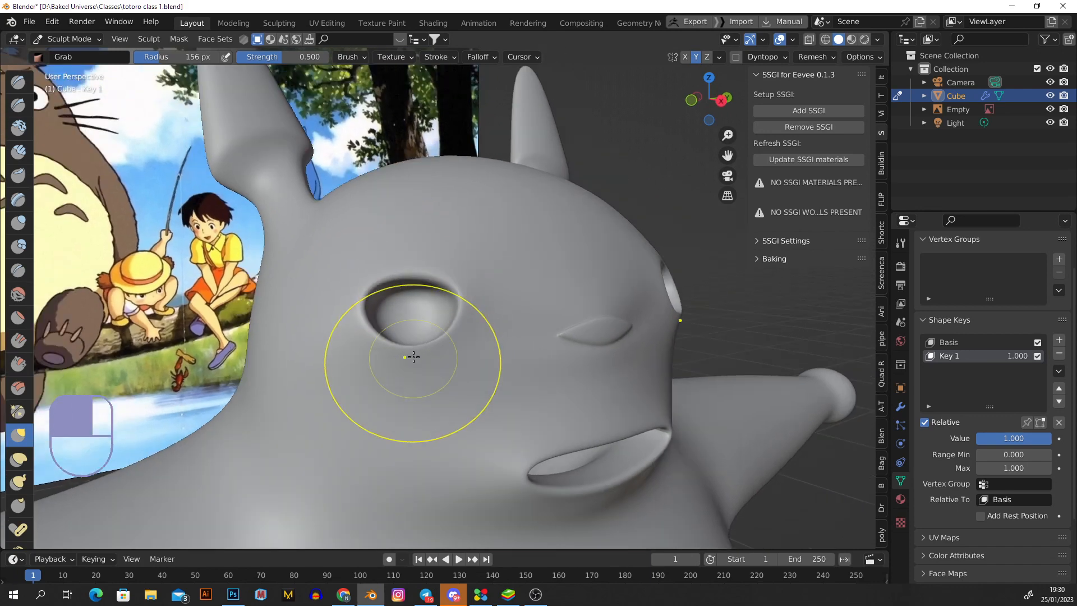
- Push the lower rim of the eye socket up and adjust its corner with the Grab brush to narrow the eye
scroll(405, 345, "up", 2)
mouse_move(412, 355)
left_mouse_down()
mouse_move(409, 297)
mouse_move(427, 271)
mouse_move(478, 300)
left_mouse_up()
scroll(405, 347, "up", 2)
scroll(423, 314, "down", 2)
left_click_drag(356, 275, 341, 296)
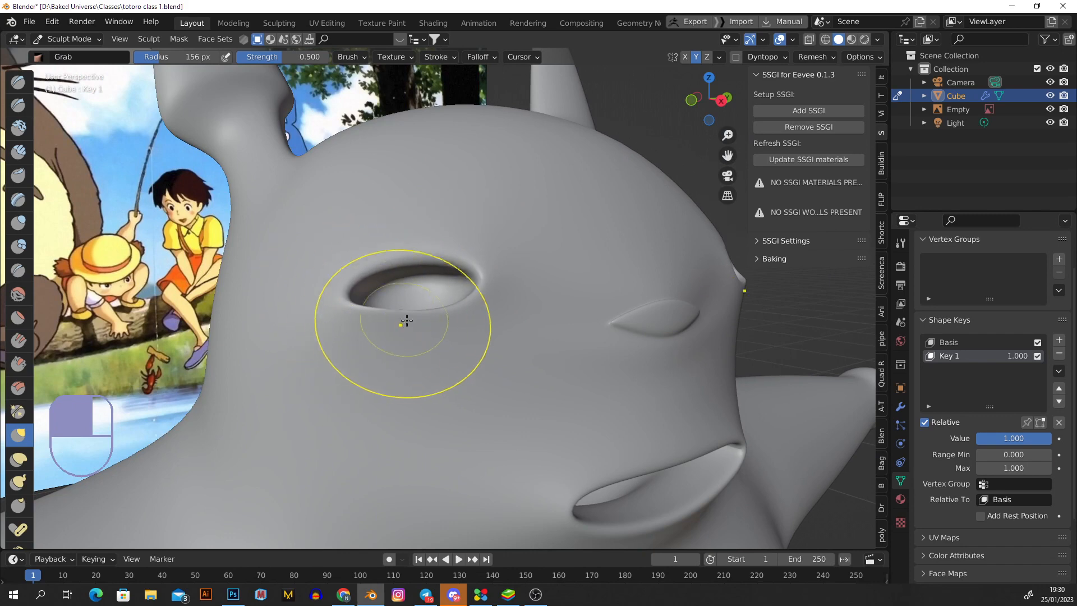
left_click_drag(406, 319, 408, 305)
middle_click_drag(468, 265, 420, 258)
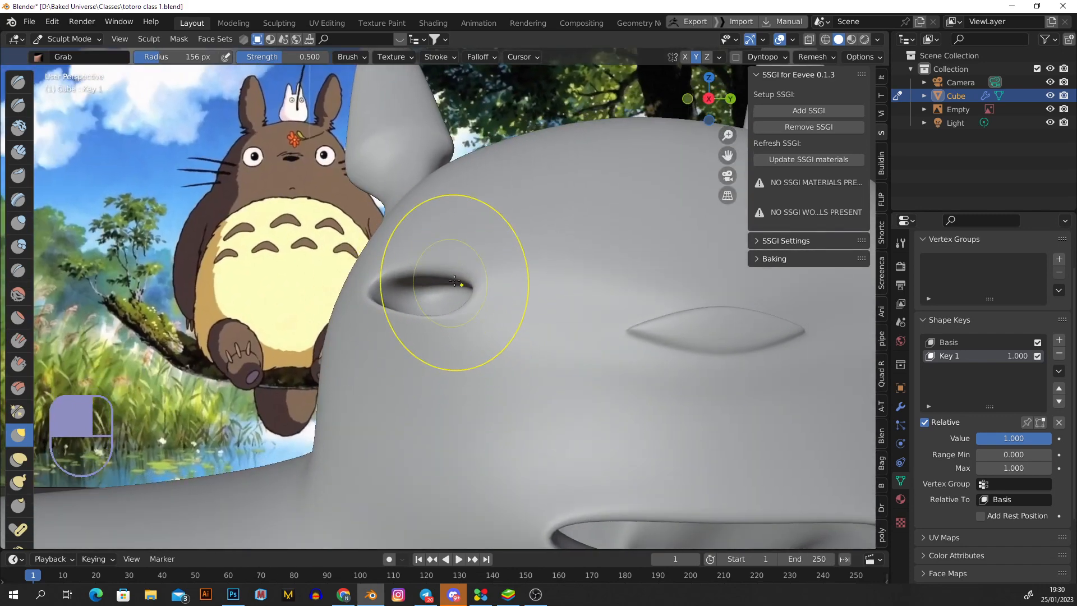
- Enlarge the Grab brush radius to 228 px and pull the mouth corners inward to shorten the mouth from the front
middle_click_drag(385, 324, 420, 345)
scroll(580, 385, "down", 4)
scroll(534, 368, "up", 5)
key("f")
key("f")
left_click(498, 322)
scroll(385, 320, "up", 2)
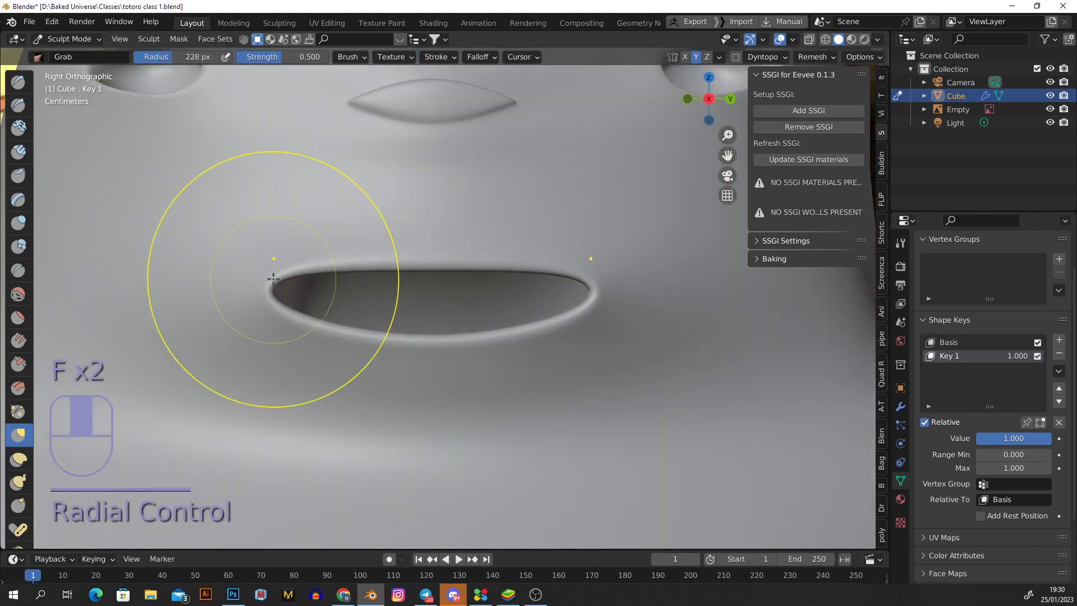
left_click_drag(272, 281, 353, 281)
mouse_move(432, 335)
left_mouse_down()
mouse_move(430, 300)
mouse_move(459, 351)
left_mouse_up()
left_click_drag(298, 290, 348, 293)
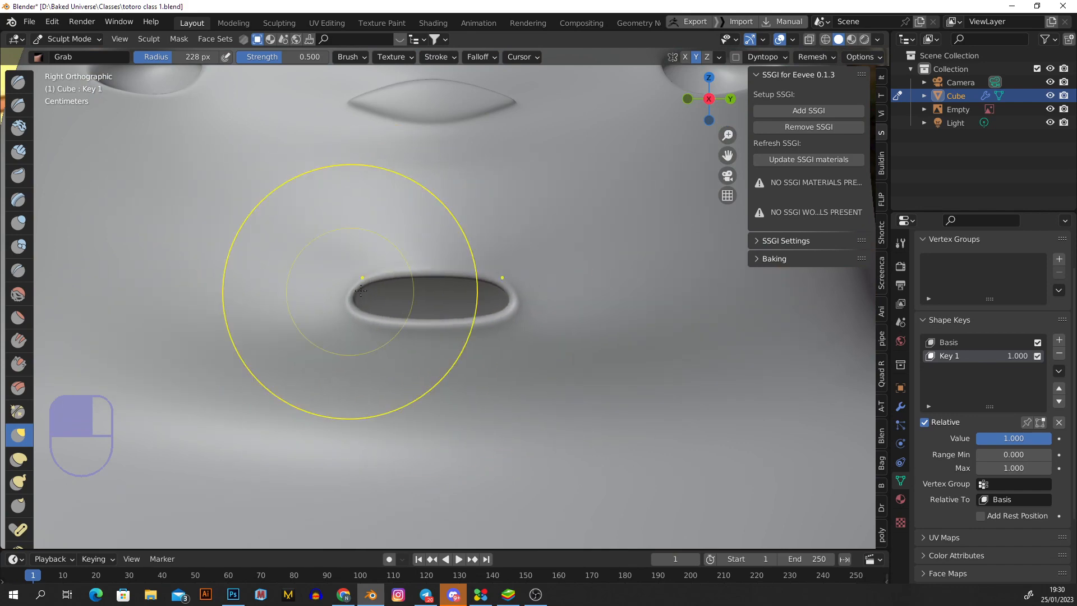
- Refine the mouth corners and bring the upper and lower lips closer together to thin the mouth opening
scroll(458, 269, "down", 5)
scroll(476, 277, "up", 6)
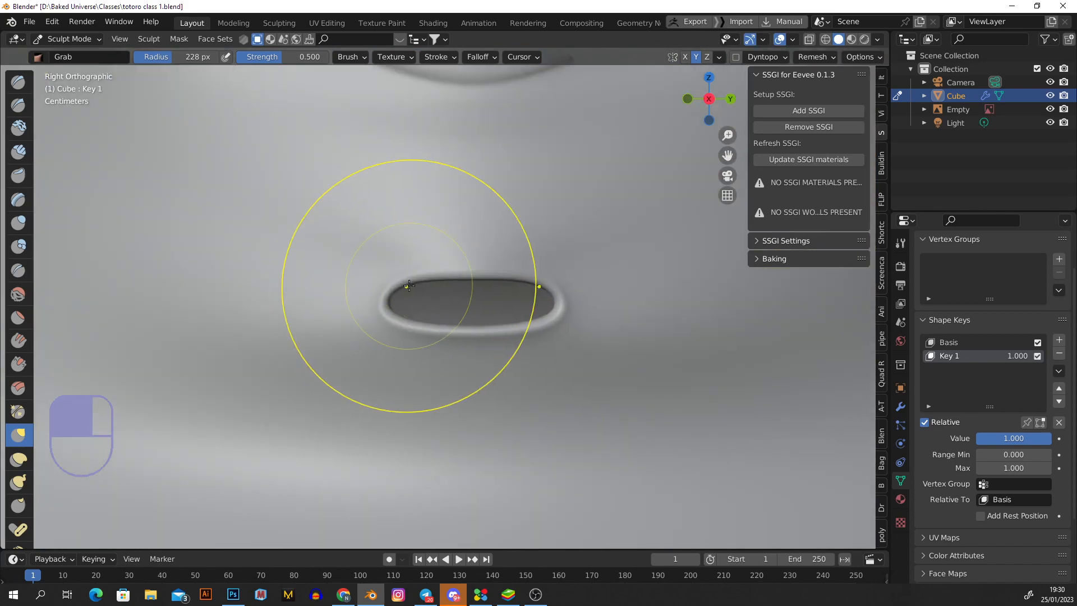
left_click_drag(473, 278, 472, 262)
left_click_drag(409, 275, 392, 269)
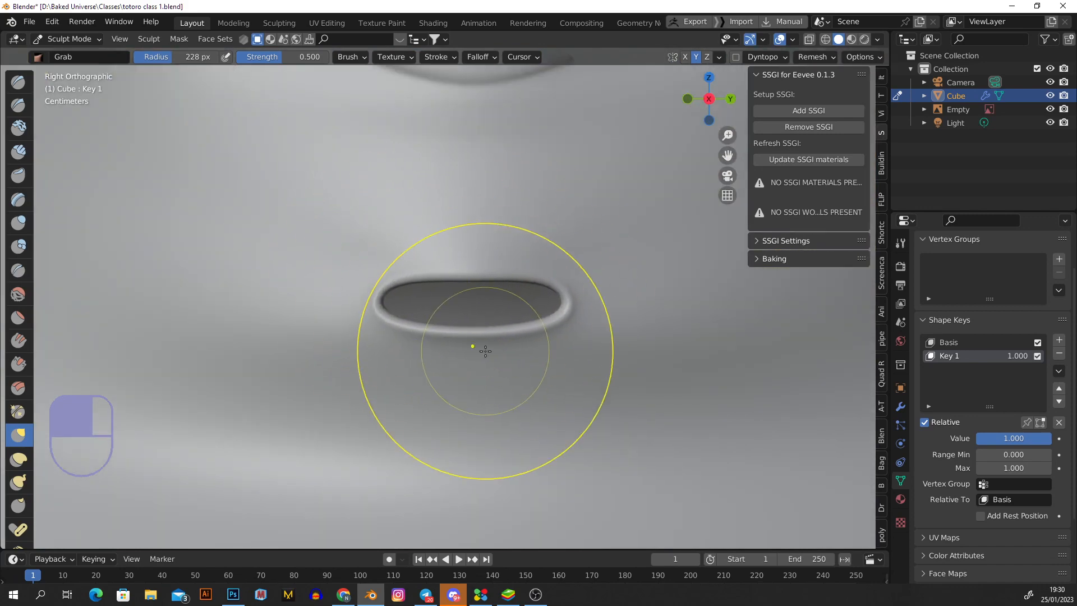
left_click_drag(481, 336, 477, 287)
left_click_drag(478, 273, 480, 298)
left_click_drag(480, 349, 479, 317)
left_click_drag(479, 274, 467, 335)
- Reduce the Grab brush radius to 146 px and pull the middle of the lower lip slightly down
key("f")
left_click(469, 270)
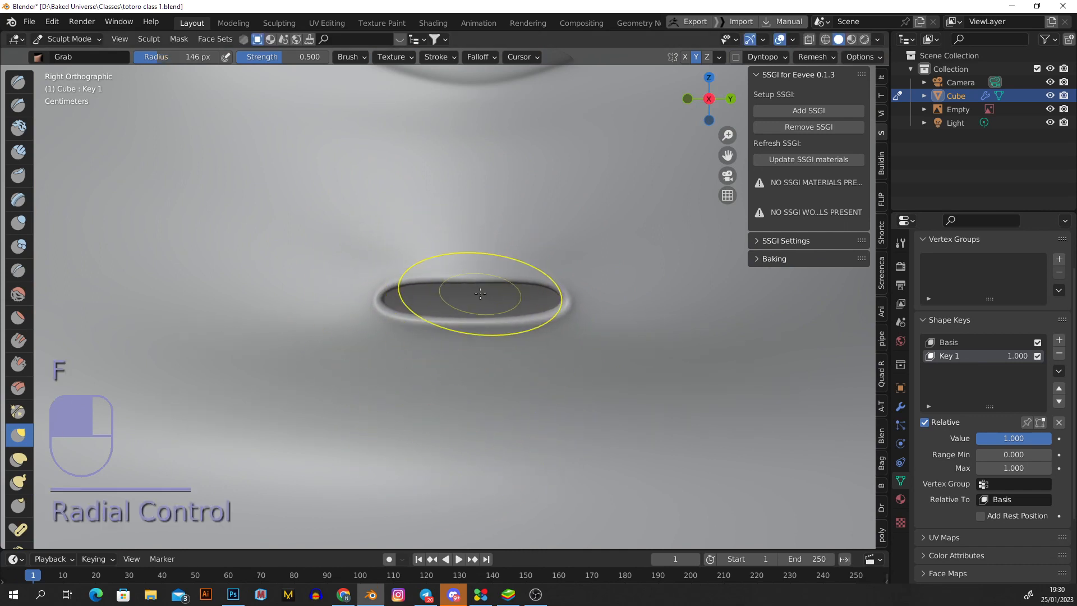
scroll(480, 284, "up", 2)
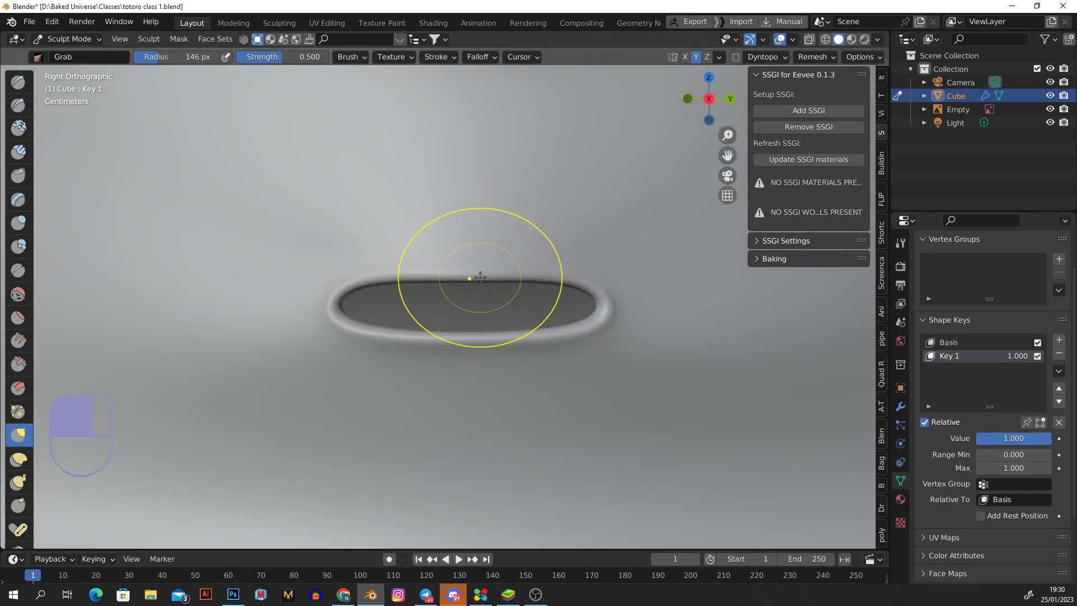
left_click_drag(481, 356, 474, 373)
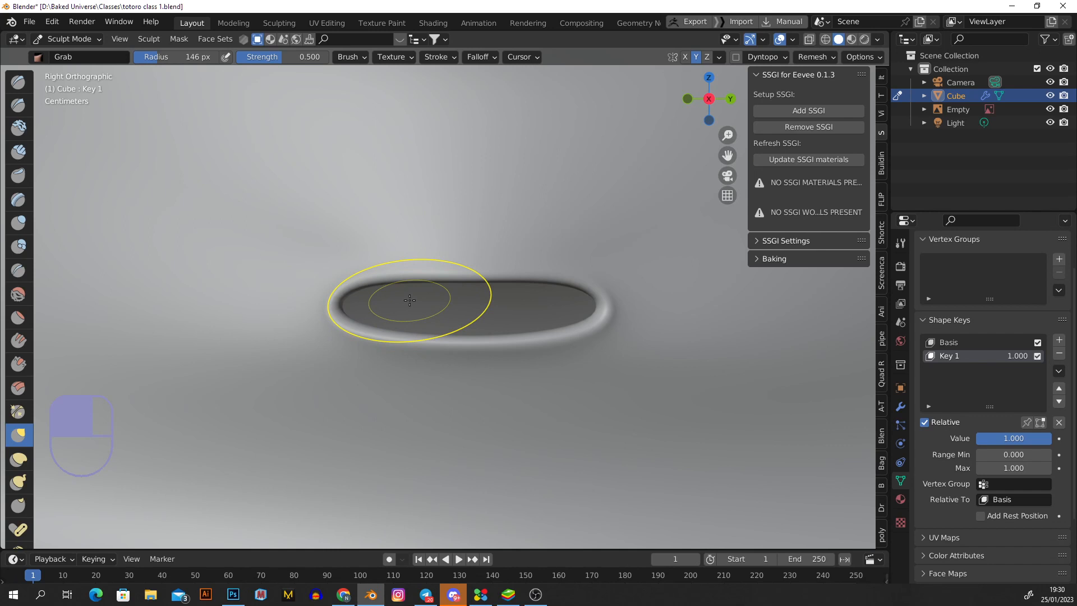
- Mask the upper lip and the area above the mouth with the Mask brush at 146 px radius
key("m")
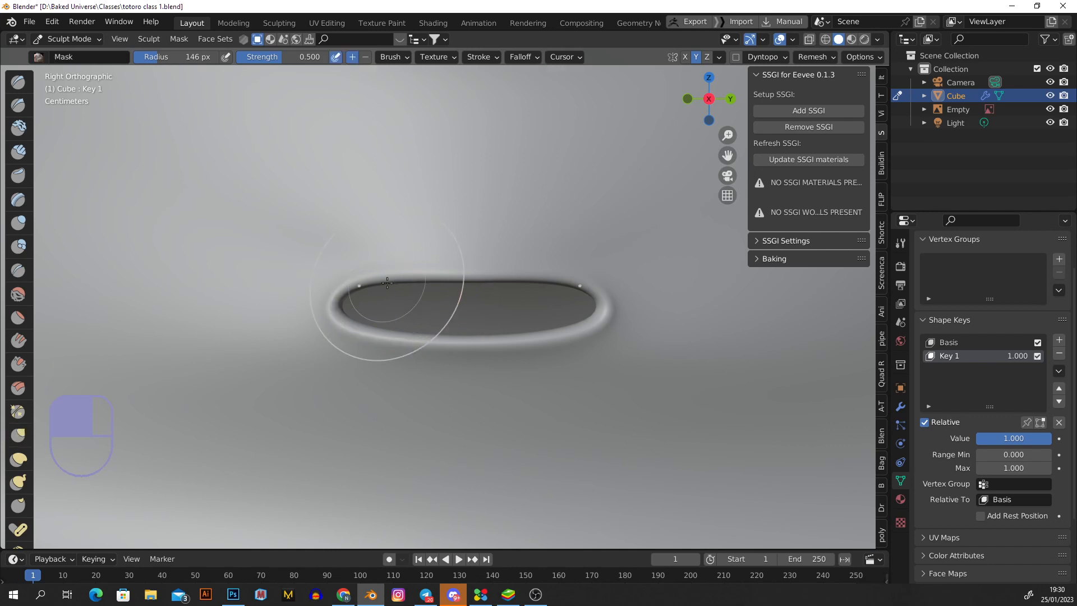
scroll(373, 271, "up", 1)
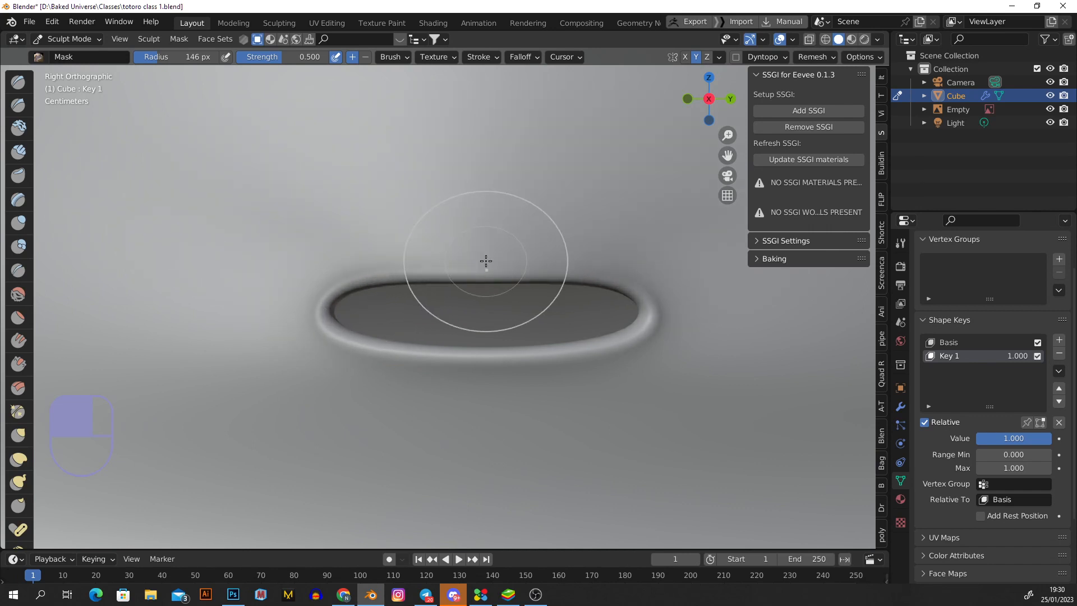
scroll(494, 268, "up", 1)
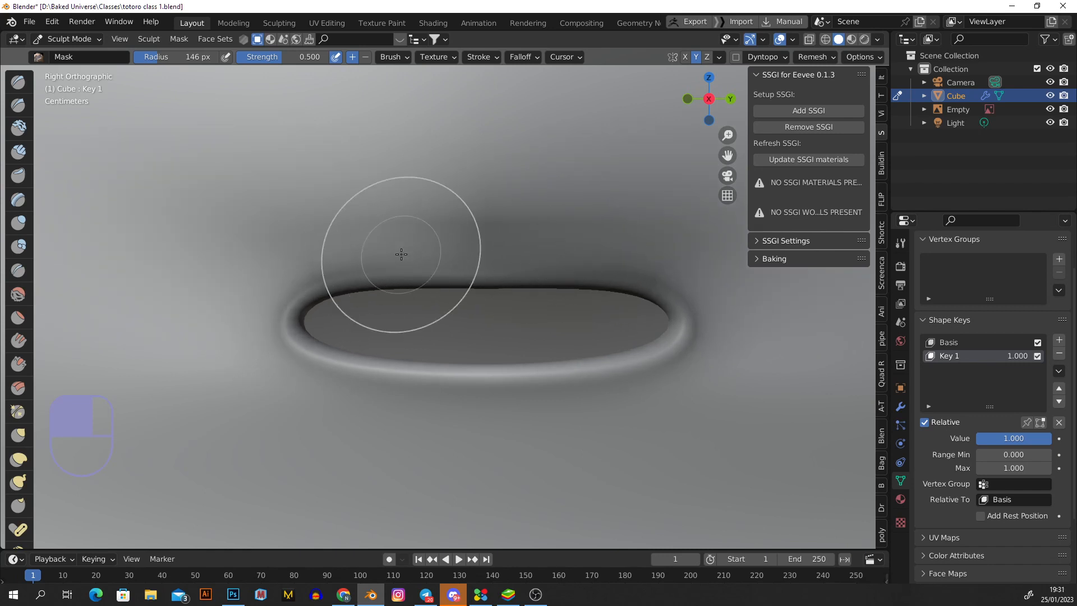
middle_click_drag(372, 252, 239, 244, "shift")
- Return to the Grab brush, enlarge its radius to 213 px and then 248 px, and push the unmasked lower lip up
key("g")
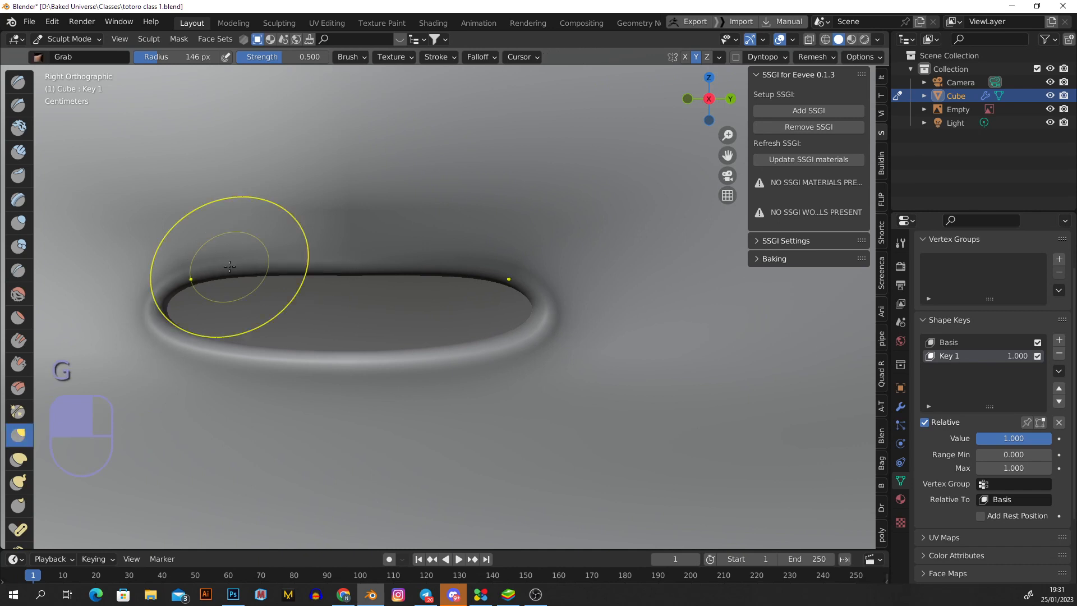
key("f")
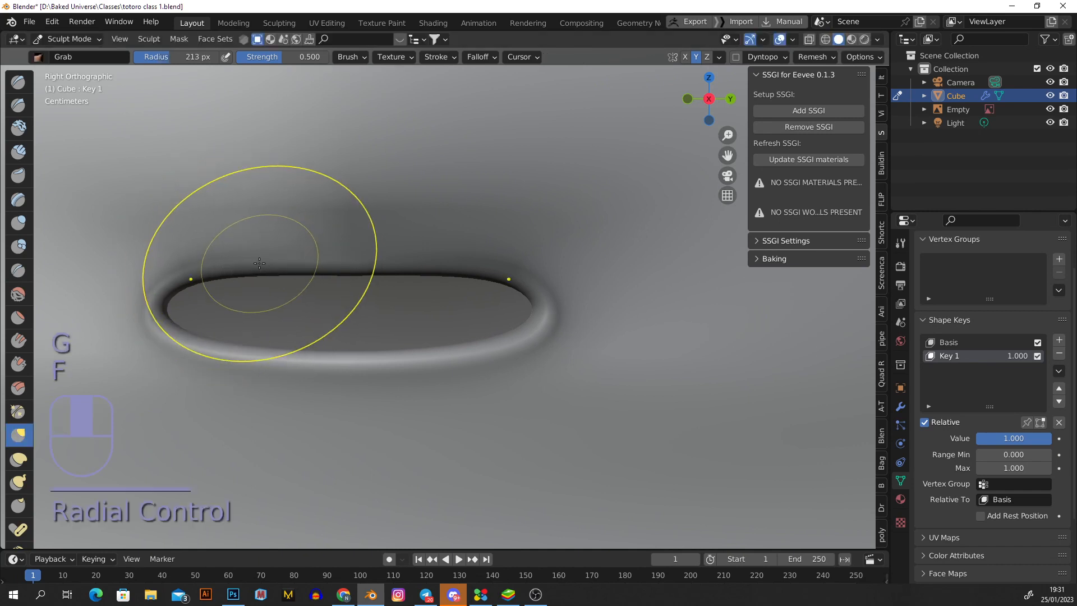
left_click(256, 364)
mouse_move(250, 367)
left_mouse_down()
mouse_move(248, 340)
mouse_move(301, 337)
left_mouse_up()
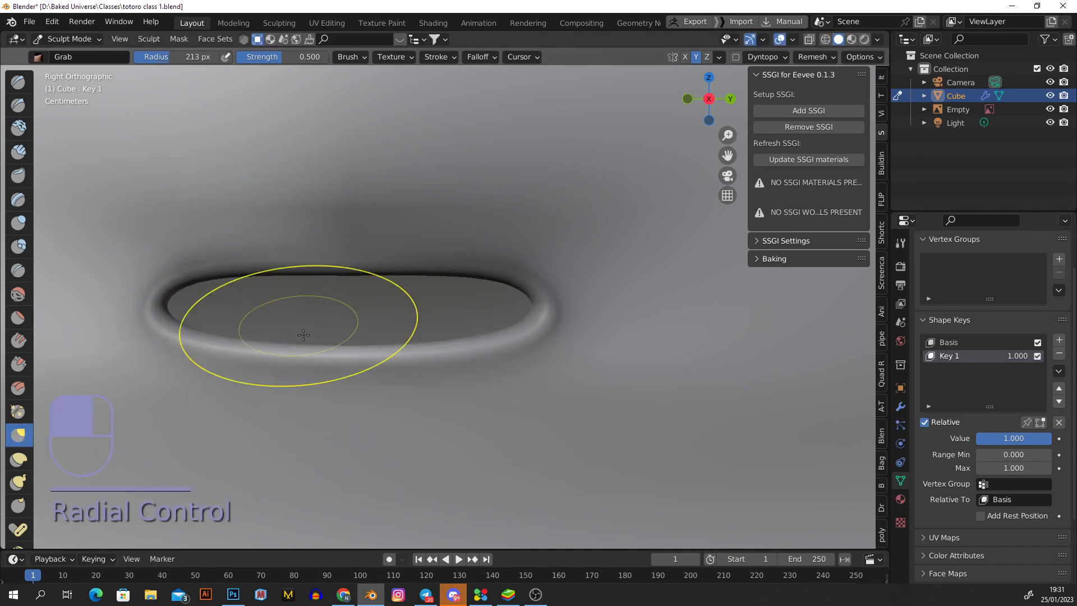
key("f")
left_click(350, 369)
mouse_move(350, 370)
left_mouse_down()
mouse_move(349, 332)
mouse_move(308, 313)
left_mouse_up()
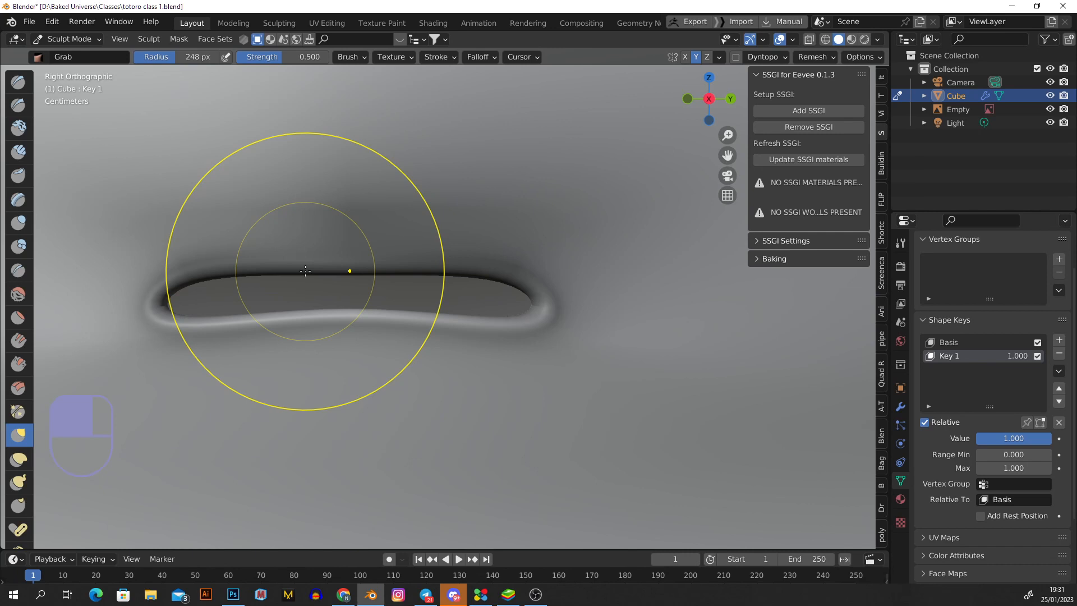
- Invert the mask and pull the upper lip and its corners down towards the lower lip in a curved shape
key("ctrl+i")
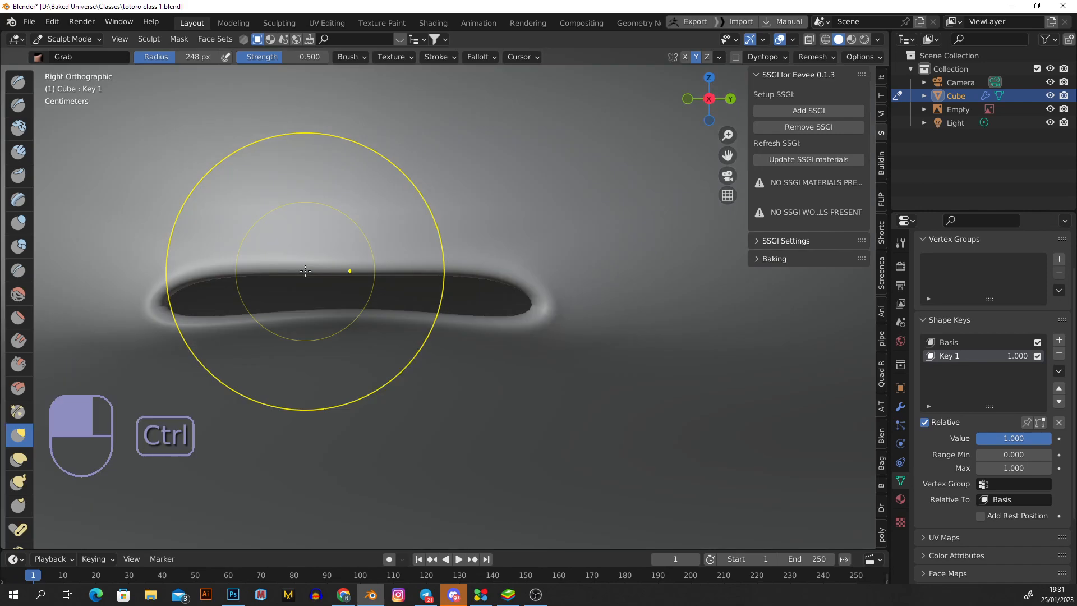
key("ctrl+i")
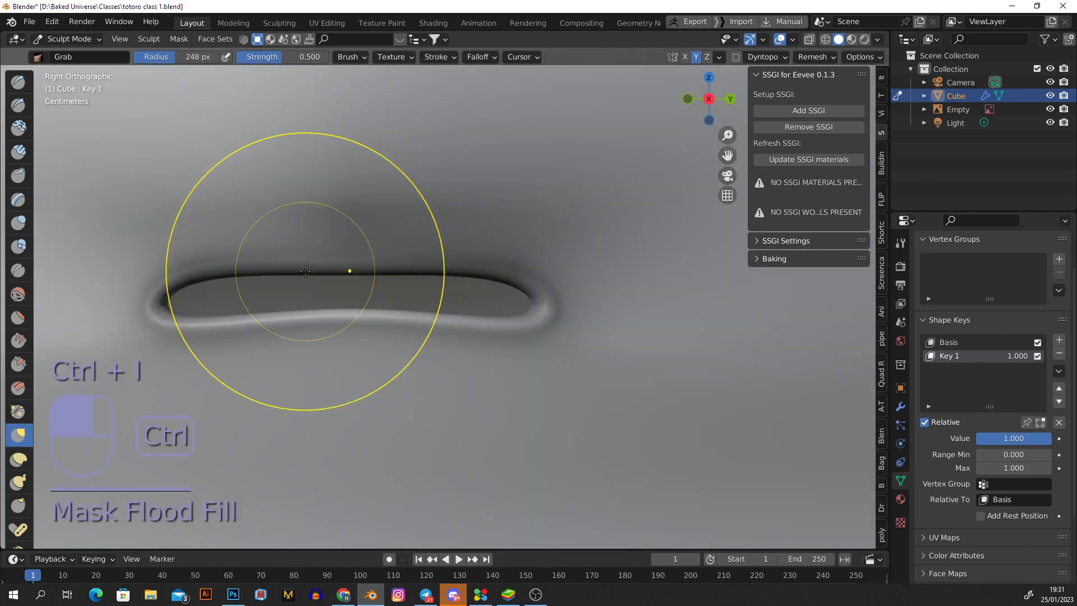
key("ctrl+i")
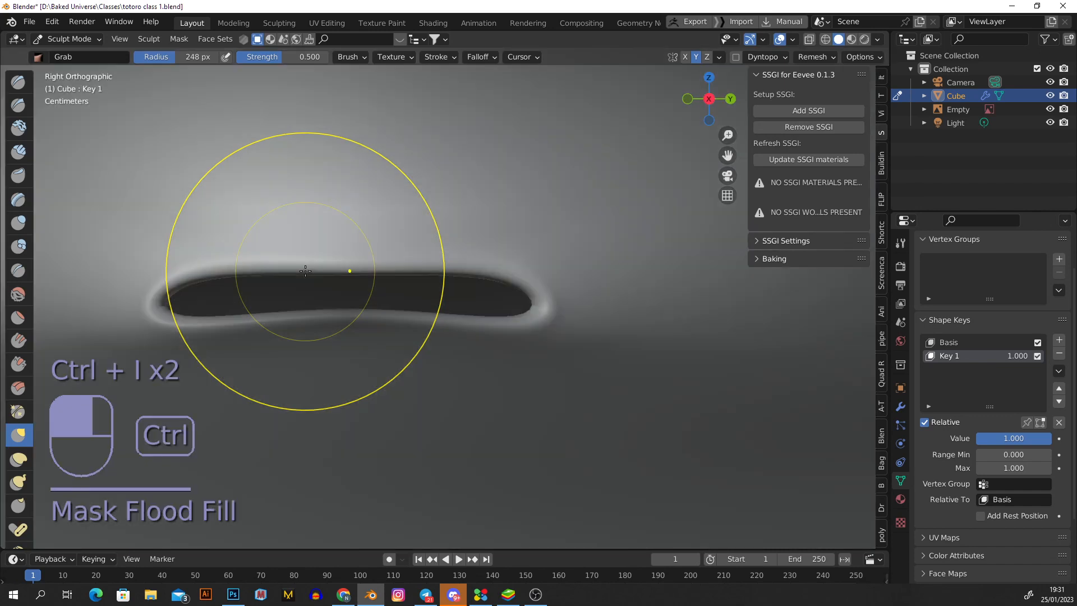
middle_click_drag(306, 268, 380, 250, "shift")
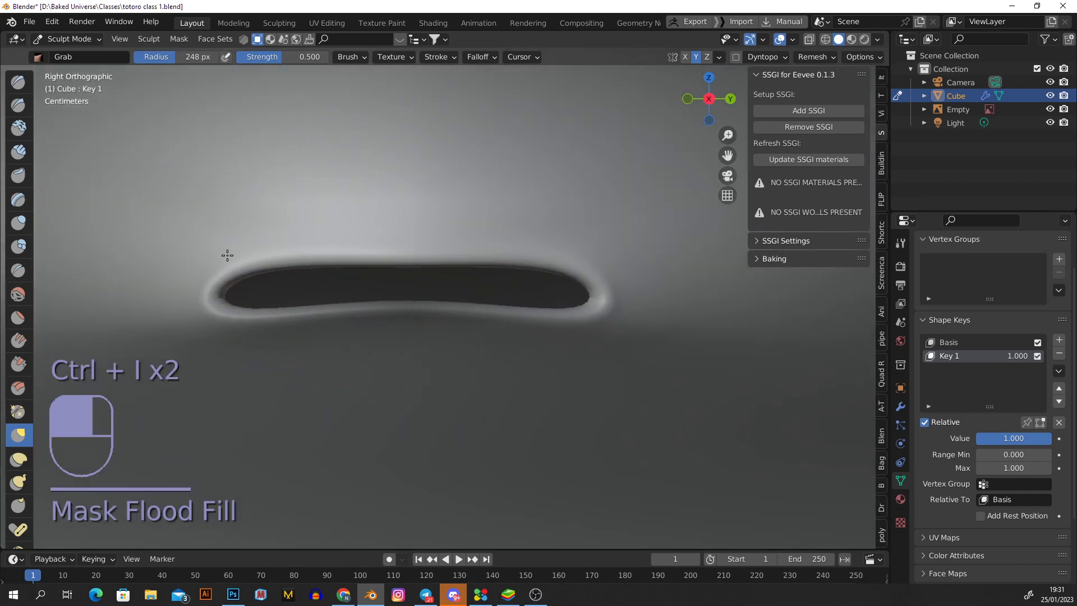
left_click_drag(240, 269, 239, 283)
left_click_drag(355, 262, 355, 281)
left_click_drag(238, 285, 233, 308)
mouse_move(391, 266)
left_mouse_down()
mouse_move(392, 275)
mouse_move(415, 247)
left_mouse_up()
left_click_drag(572, 298, 569, 280)
left_click_drag(585, 301, 552, 288)
- Invert the mask back and raise the lower lip near the mouth corners to close the mouth into a thin curve
key("ctrl+i")
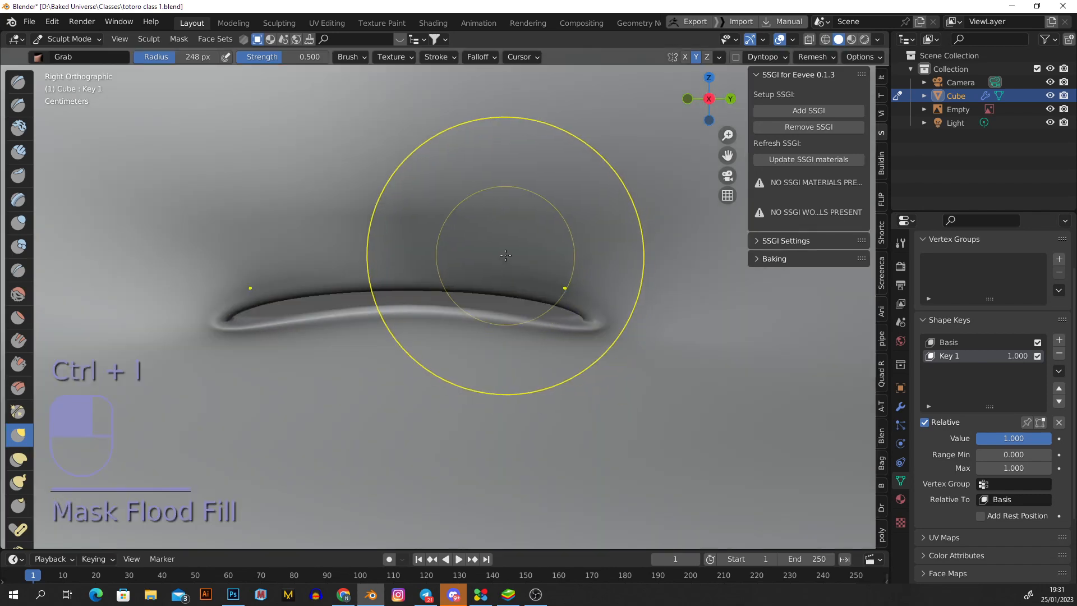
left_click_drag(247, 340, 246, 312)
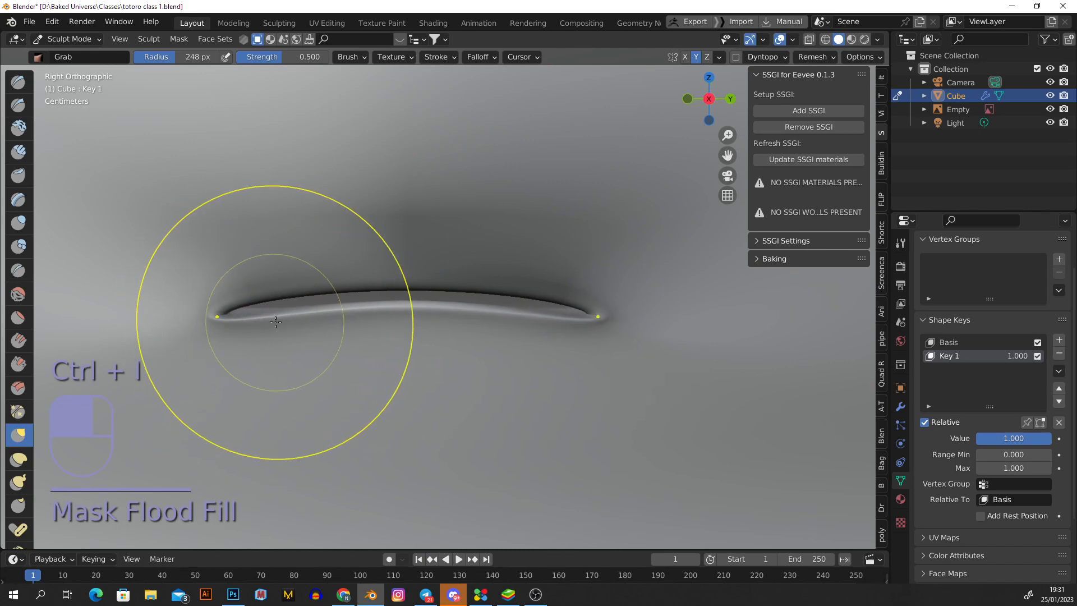
scroll(353, 319, "down", 8)
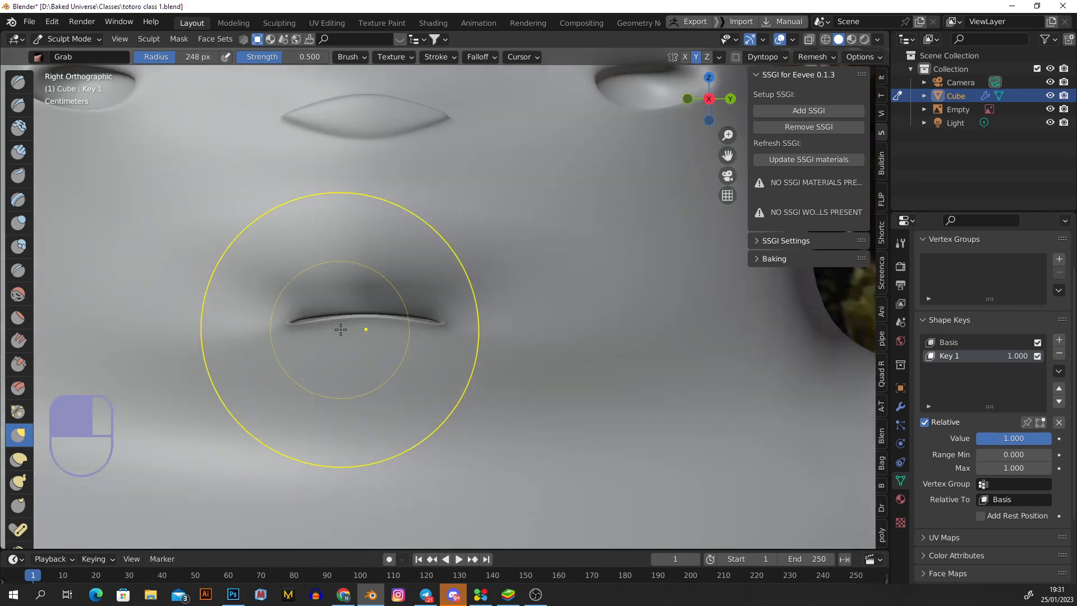
scroll(359, 320, "up", 6)
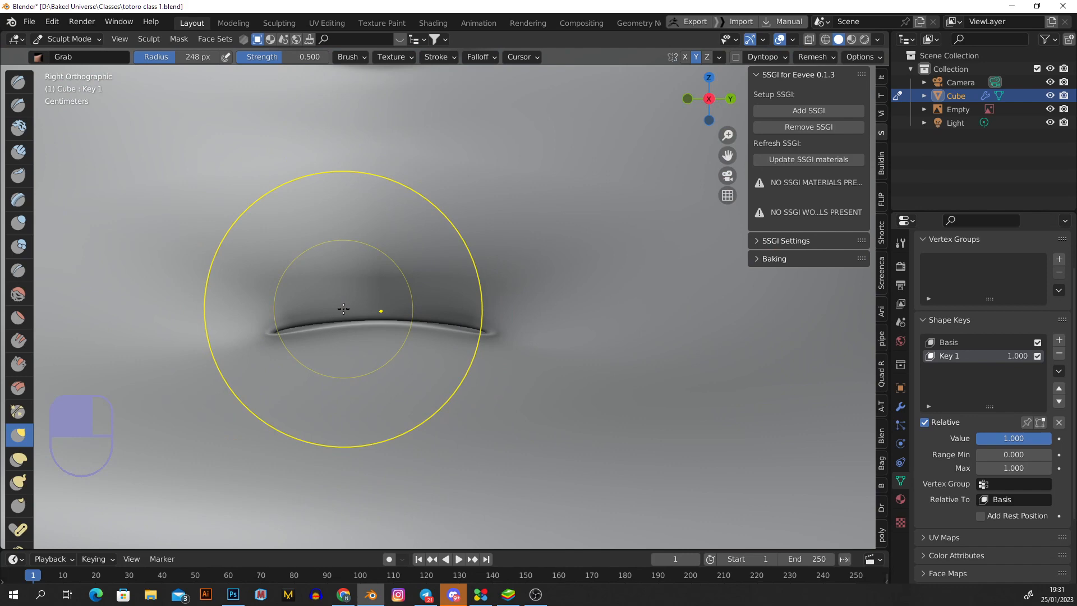
- Clear the whole sculpt mask and pull the mouth slightly up towards the nose with the Grab brush at 248 px radius
key("alt+m")
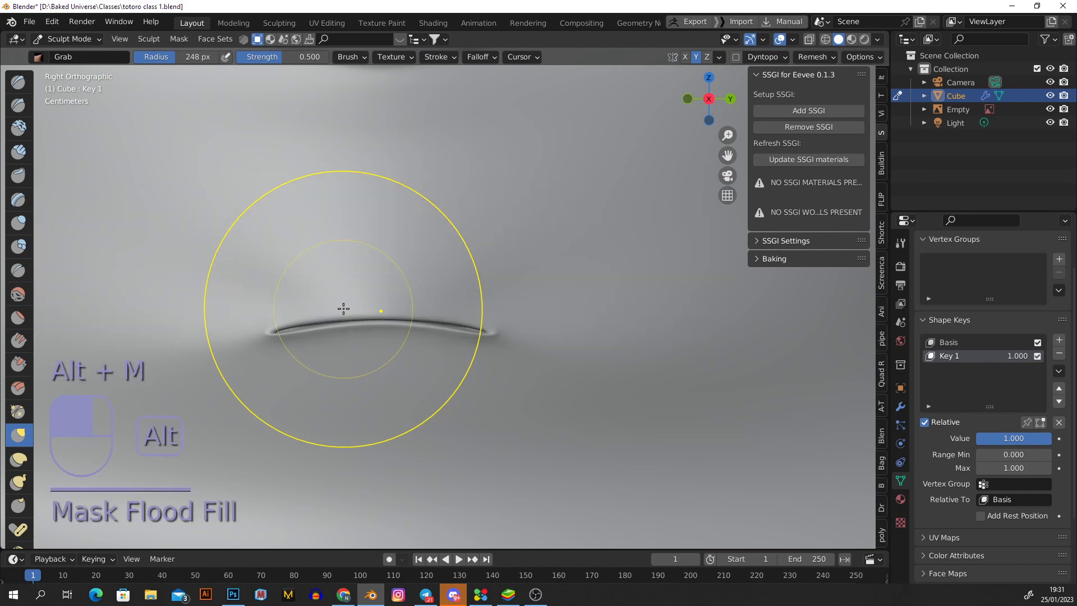
scroll(351, 313, "down", 4)
scroll(351, 312, "up", 2)
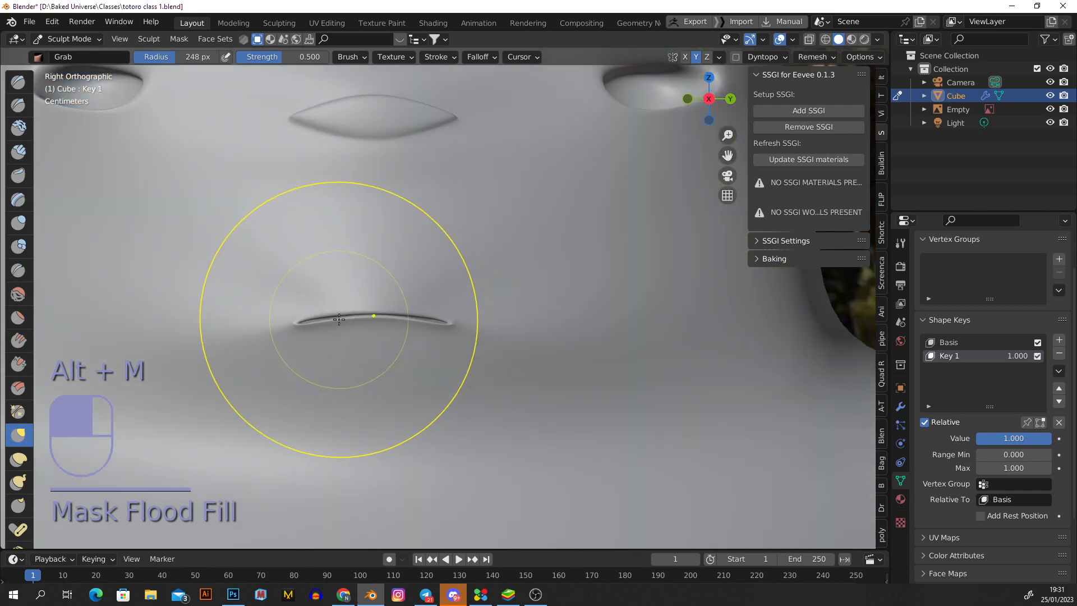
mouse_move(298, 315)
left_mouse_down()
mouse_move(286, 325)
mouse_move(300, 326)
mouse_move(251, 274)
left_mouse_up()
left_click_drag(353, 292, 375, 272)
scroll(375, 273, "down", 4)
scroll(376, 275, "down", 2)
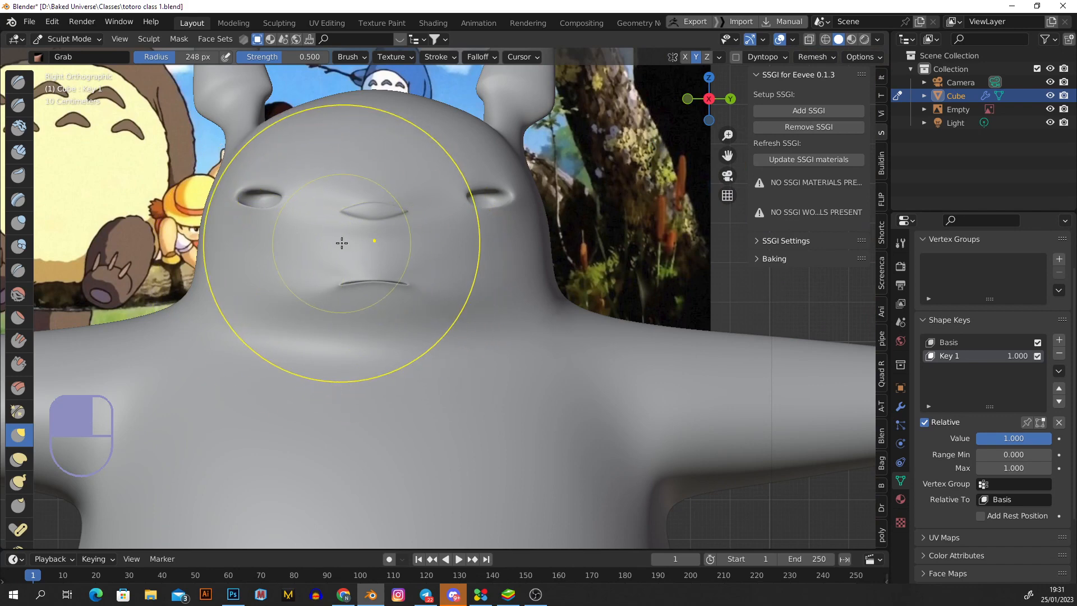
- Bend both ears backwards from a side view with the Snake Hook brush at 248 px radius, undoing a first stretched attempt
scroll(344, 241, "up", 1)
middle_click_drag(349, 246, 395, 322, "shift")
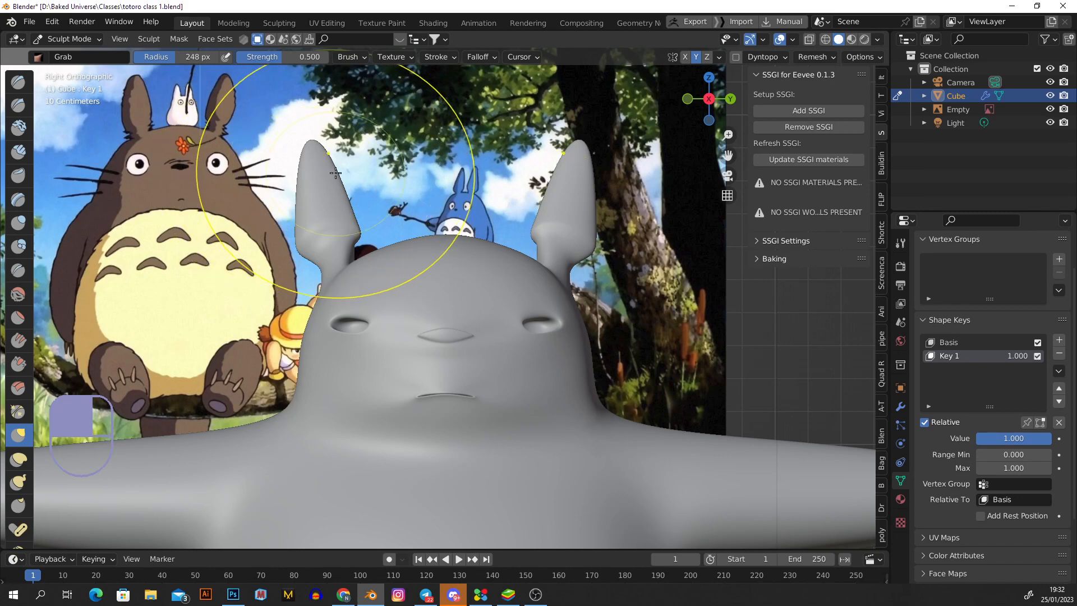
left_click(18, 482)
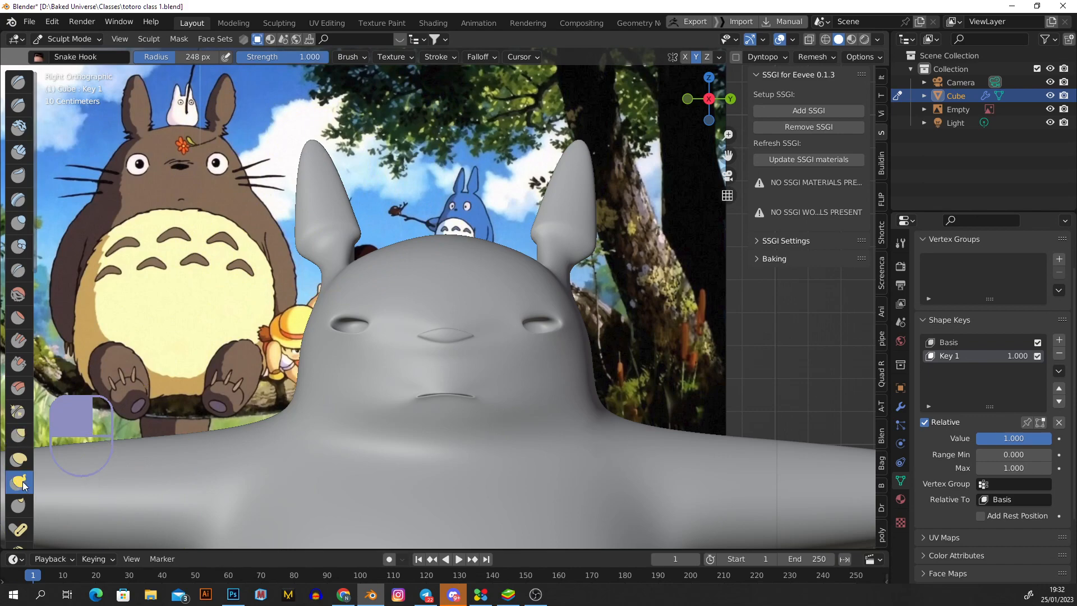
mouse_move(333, 143)
middle_mouse_down()
mouse_move(350, 189)
mouse_move(393, 168)
mouse_move(504, 149)
middle_mouse_up()
mouse_move(378, 142)
left_mouse_down()
mouse_move(325, 163)
mouse_move(306, 236)
left_mouse_up()
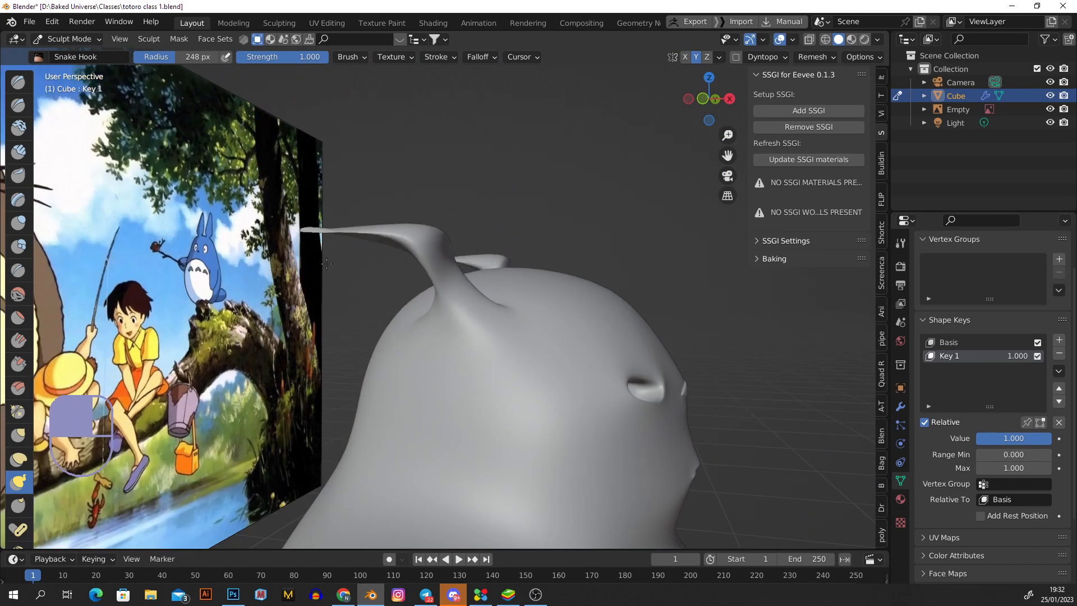
key("ctrl+z")
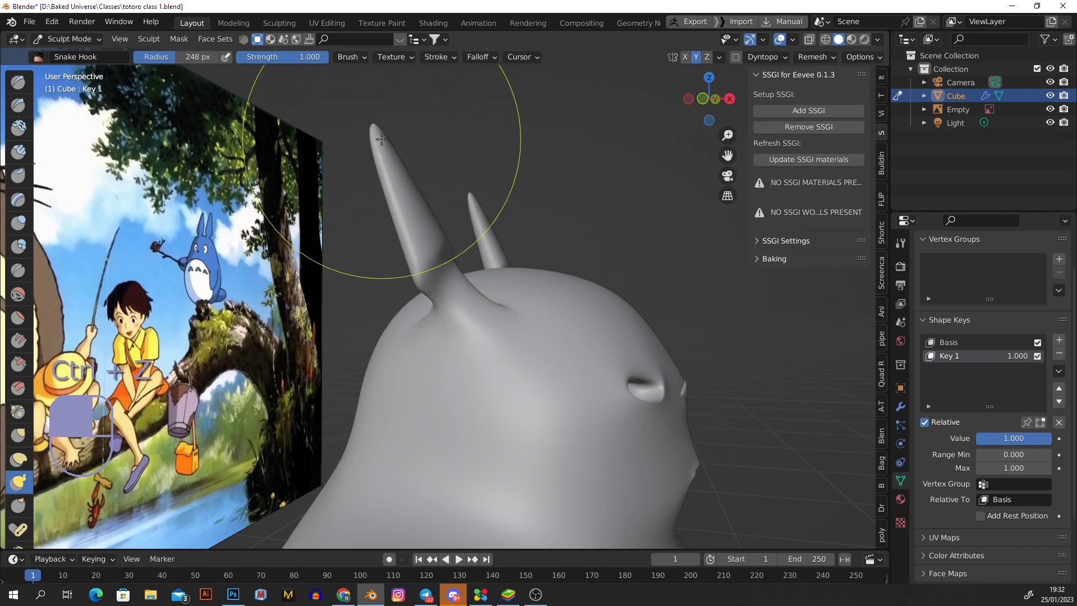
left_click_drag(384, 168, 282, 238)
- Reshape the bent ears near their bases with the Grab brush, reducing its radius to 195 px and then 188 px
key("f")
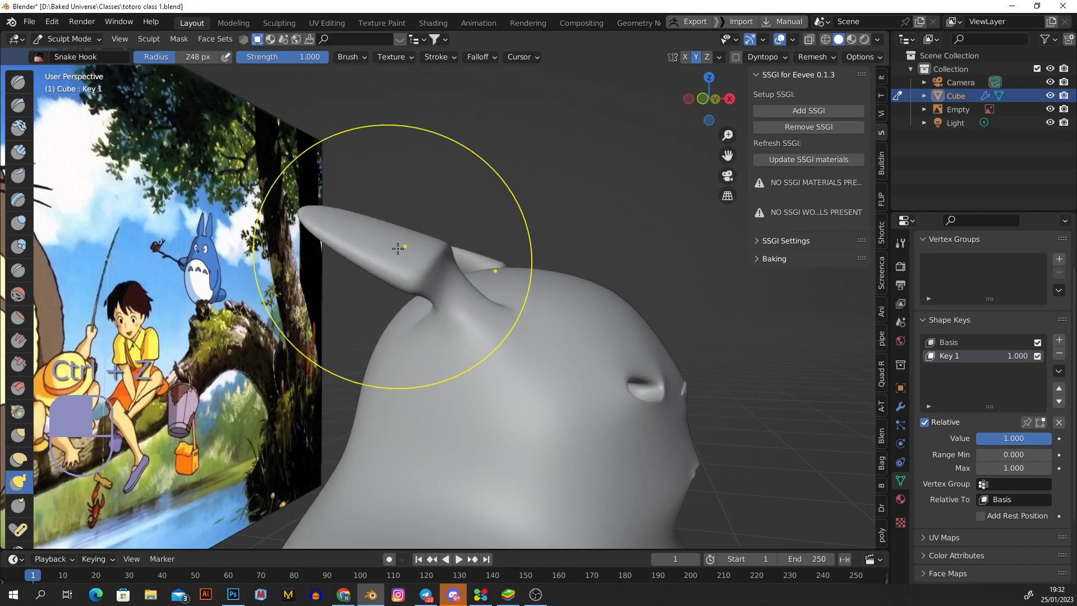
left_click(394, 229)
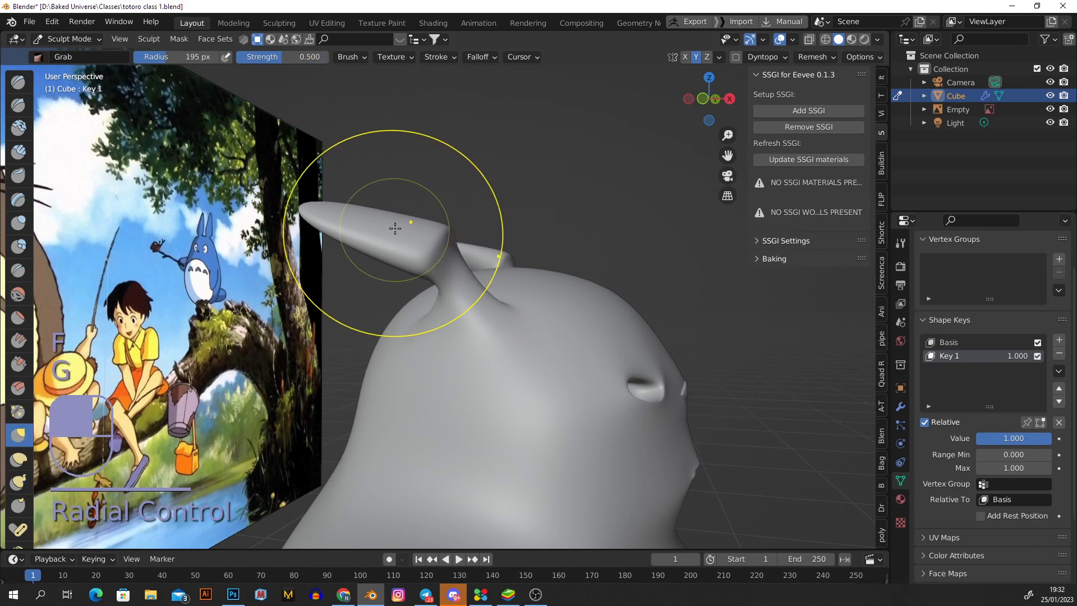
key("g")
key("f")
left_click(396, 207)
key("f")
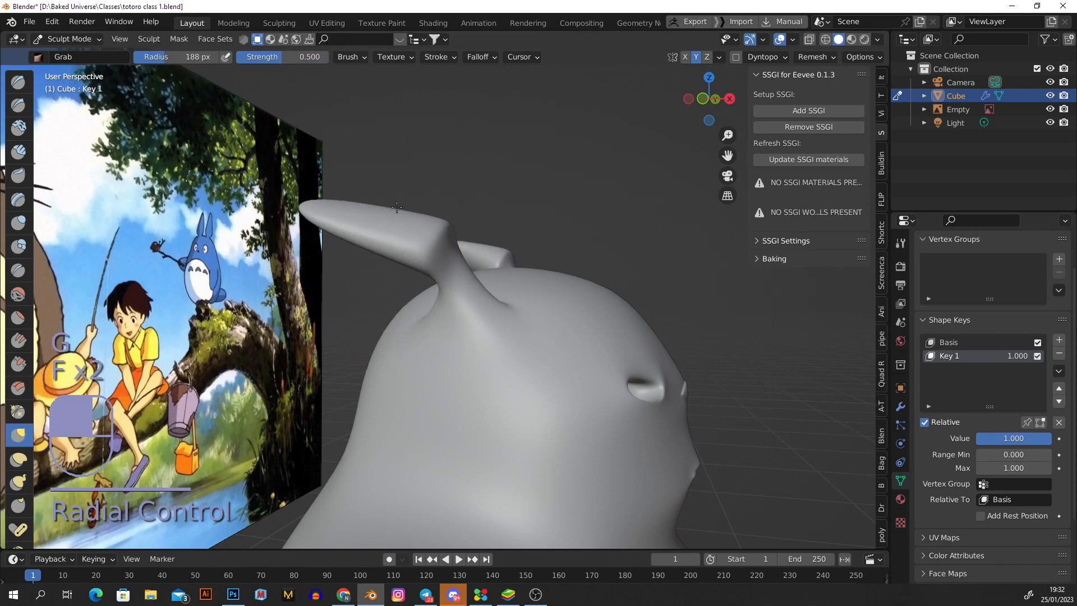
left_click_drag(386, 204, 388, 211)
left_click_drag(432, 239, 430, 254)
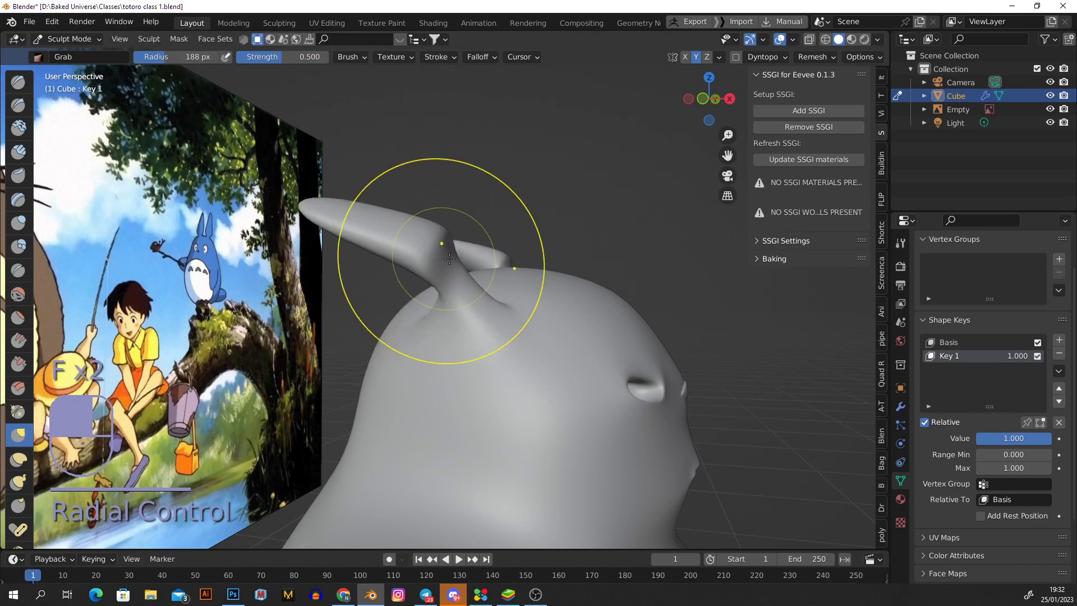
middle_click_drag(547, 264, 533, 259, "alt")
- Pull the ear tips outwards in the right orthographic view, and refine the ears' inner edges with a 134 px Grab radius
scroll(452, 227, "down", 5)
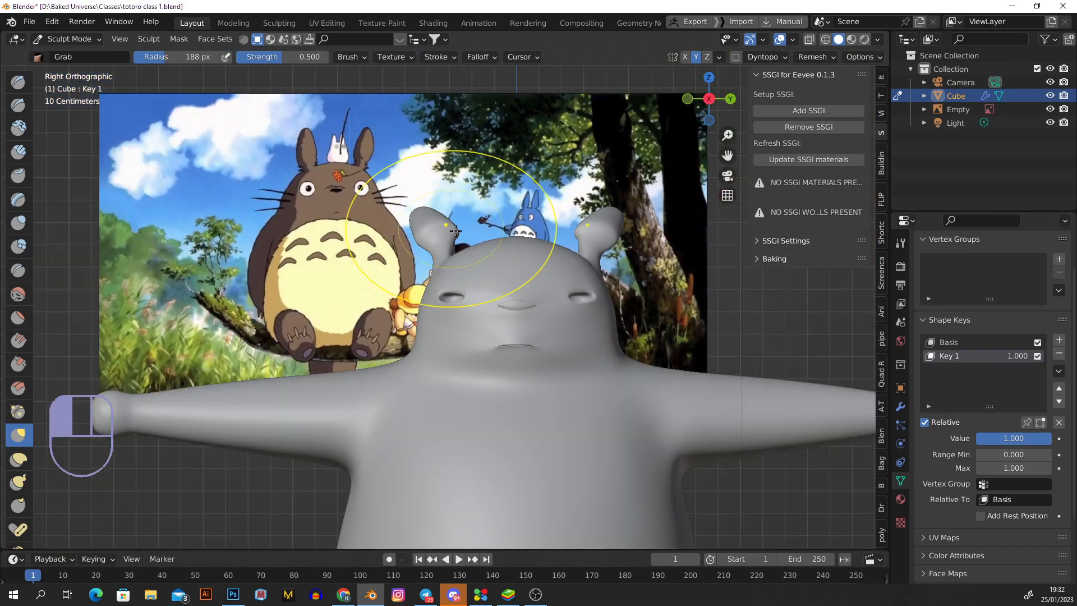
scroll(448, 225, "up", 4)
left_click_drag(428, 223, 416, 211)
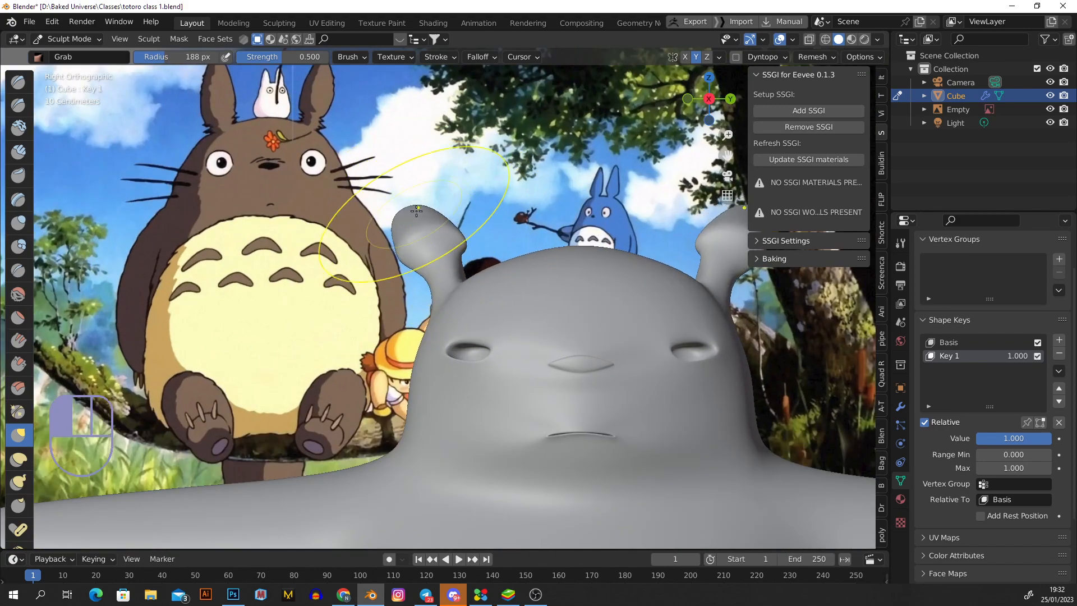
key("f")
left_click(392, 252)
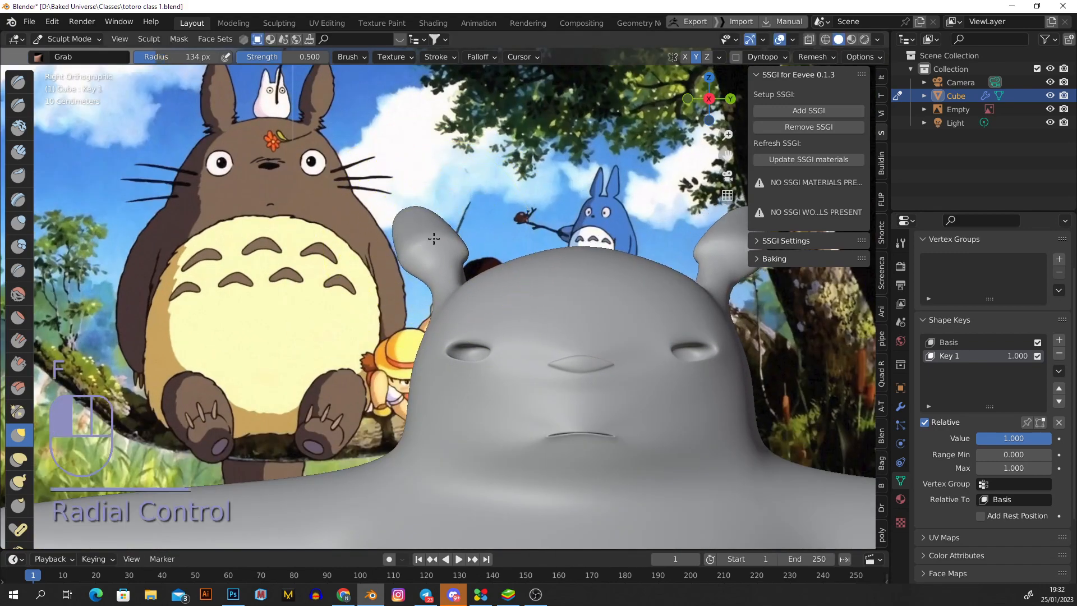
scroll(451, 231, "down", 2)
scroll(450, 230, "down", 2)
middle_click_drag(450, 231, 434, 221, "shift")
scroll(436, 230, "up", 2)
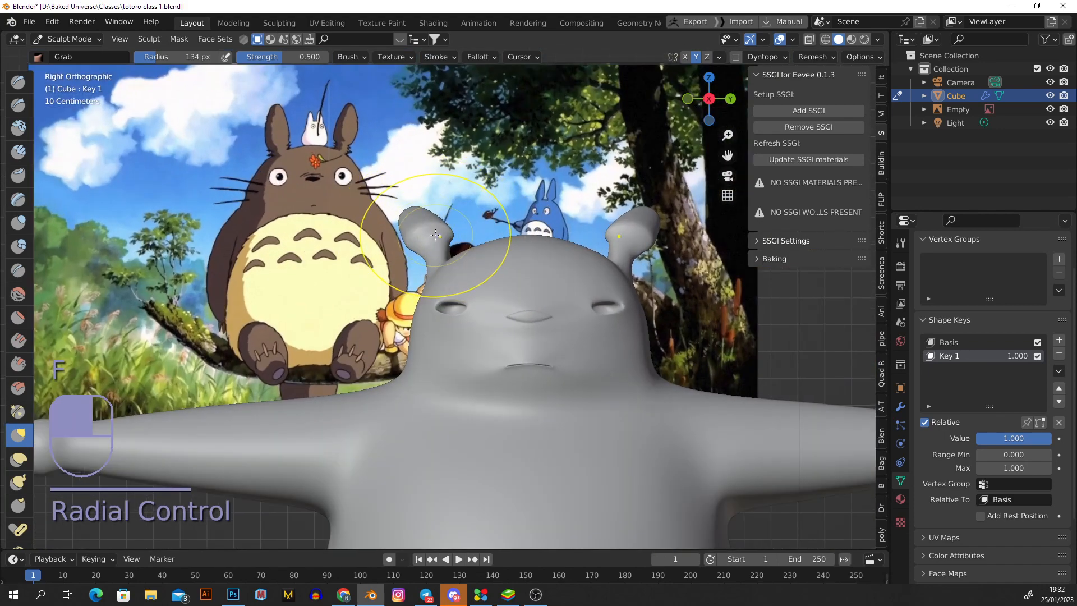
left_click_drag(436, 226, 429, 233)
- Switch the mesh to Object Mode and rename the Key 1 shape key as Bored
middle_click_drag(529, 262, 435, 210, "shift")
scroll(449, 336, "up", 2)
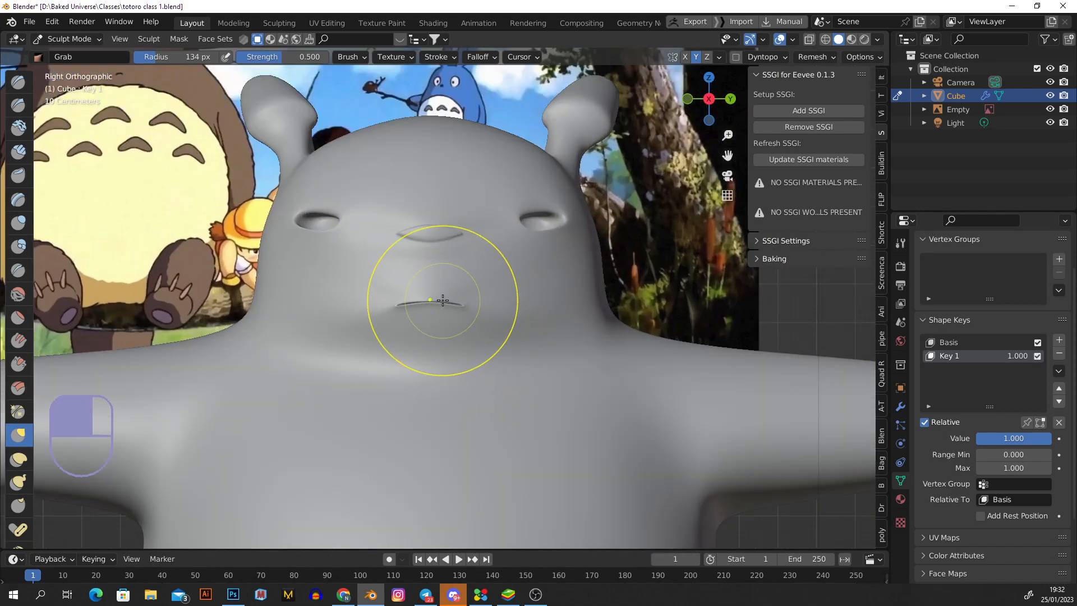
scroll(440, 300, "down", 3)
scroll(438, 302, "up", 2)
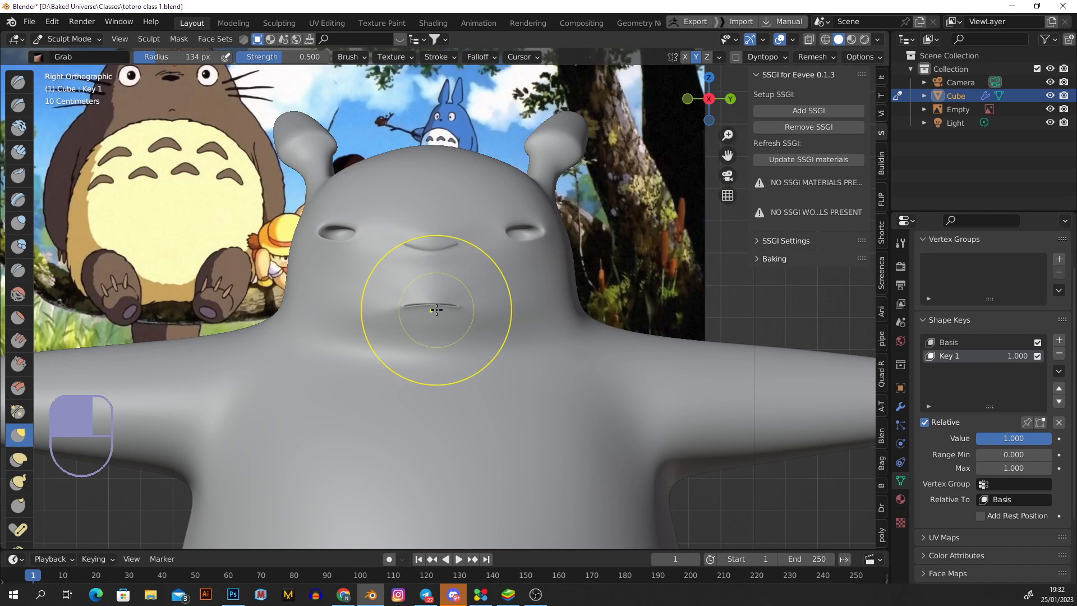
left_click(69, 39)
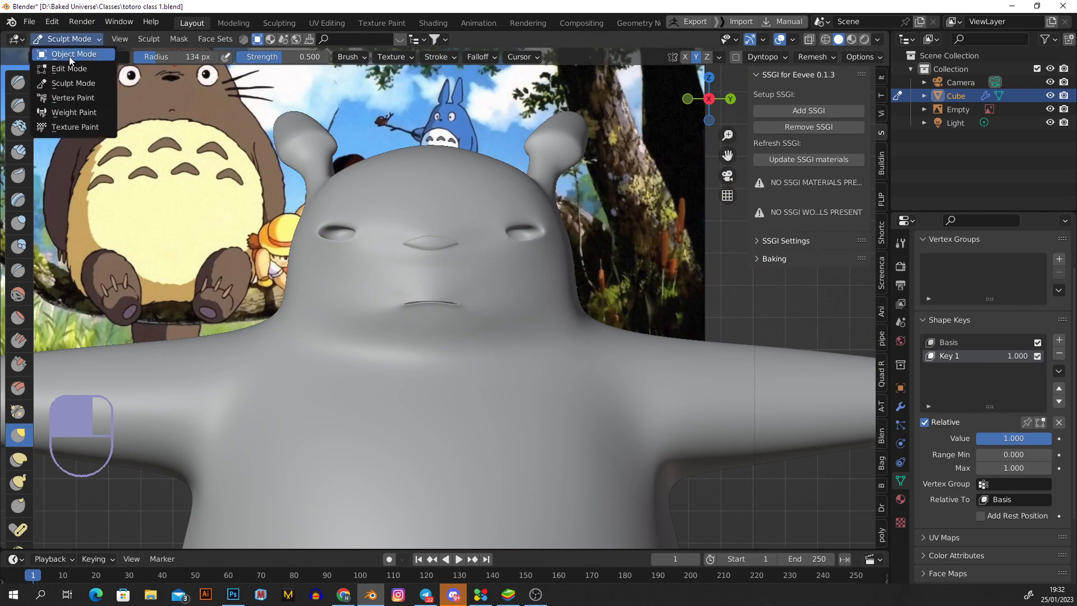
left_click(69, 54)
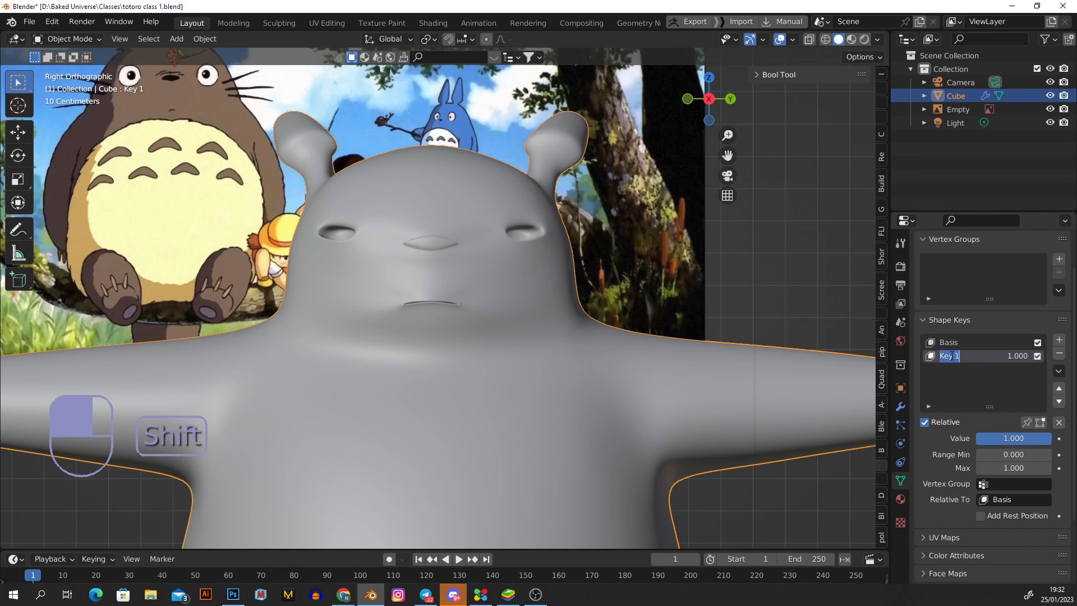
type("Bored")
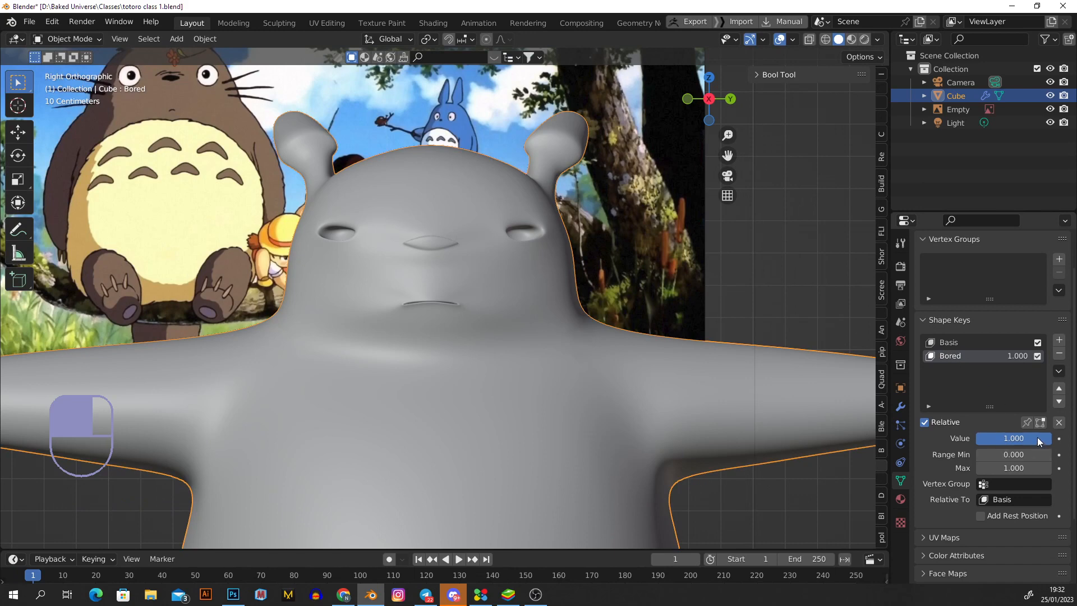
- Preview the expression by sweeping the Bored shape key's value down to 0 and back up to 1
left_click_drag(1043, 438, 976, 438)
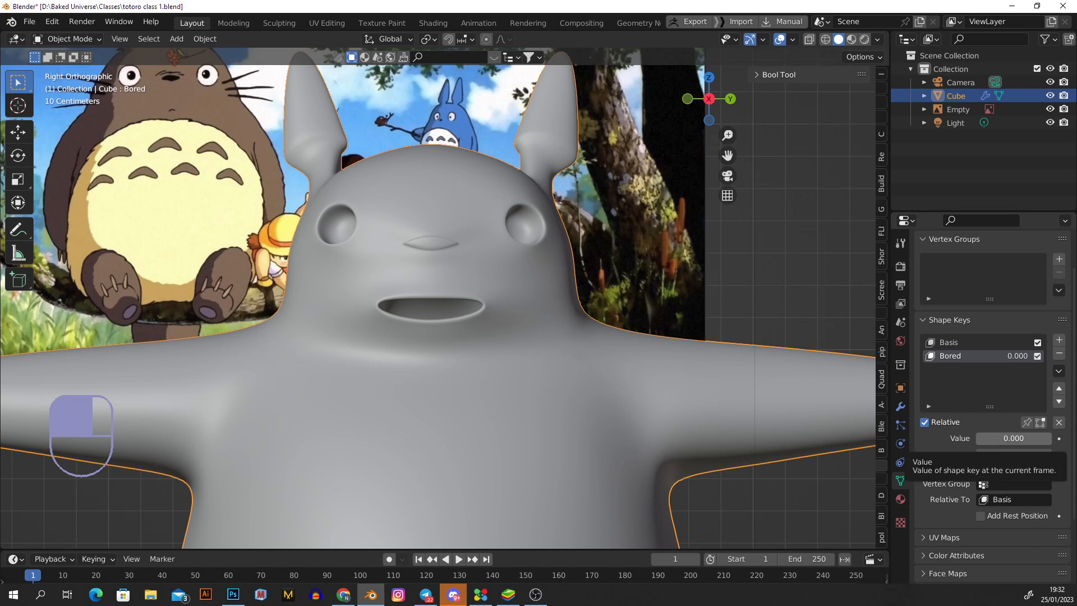
left_click_drag(987, 438, 1049, 438)
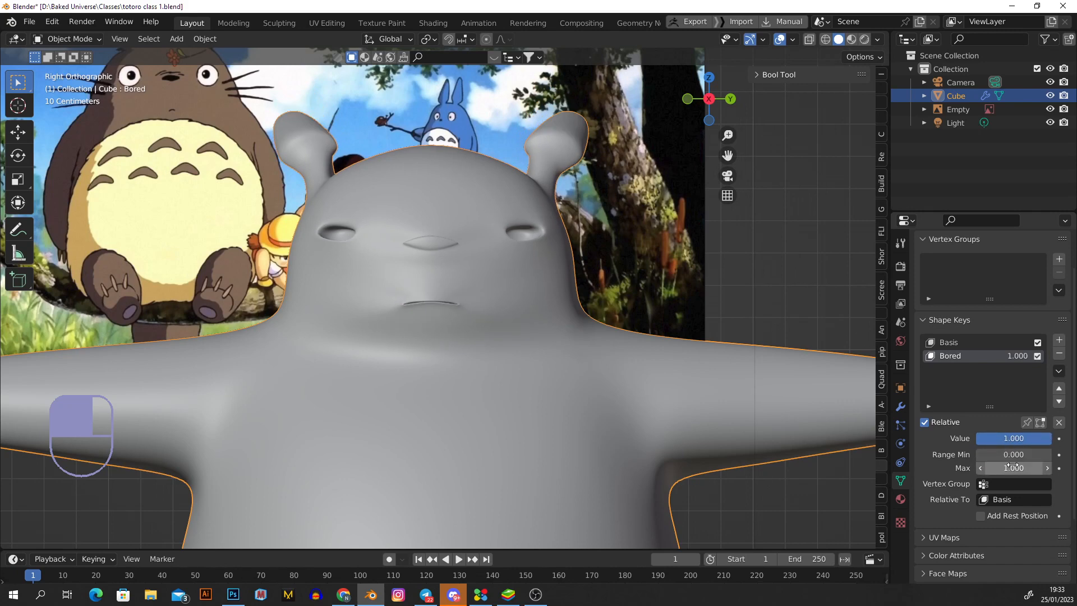
- Set the Bored key's range maximum to 2 and raise its value to 1.467 to inspect the exaggerated mouth
left_click_drag(1012, 464, 1014, 465)
type("2")
key("Return")
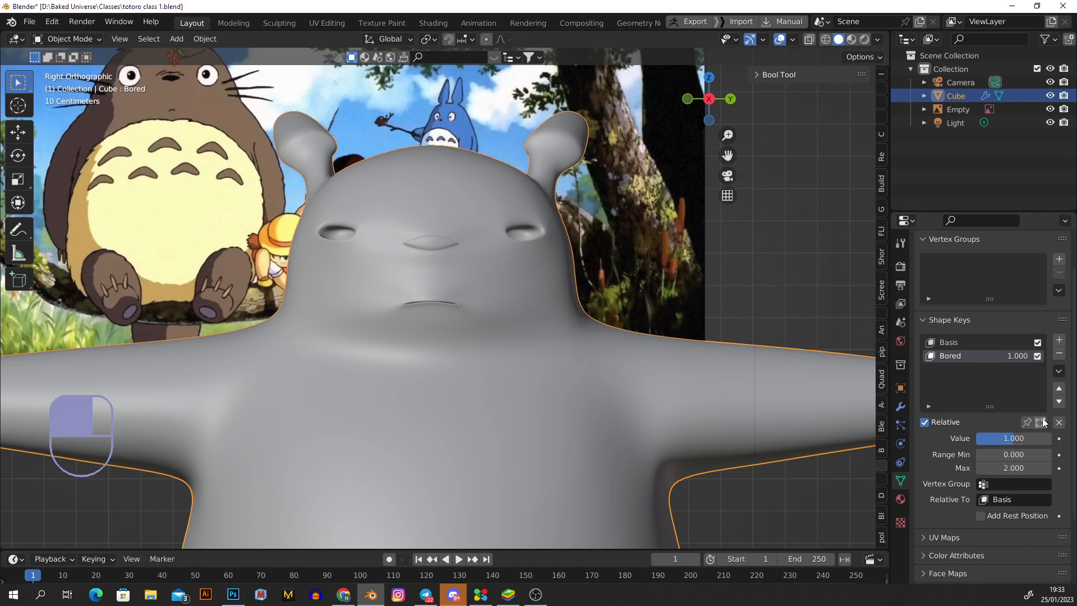
left_click_drag(1020, 444, 1036, 444)
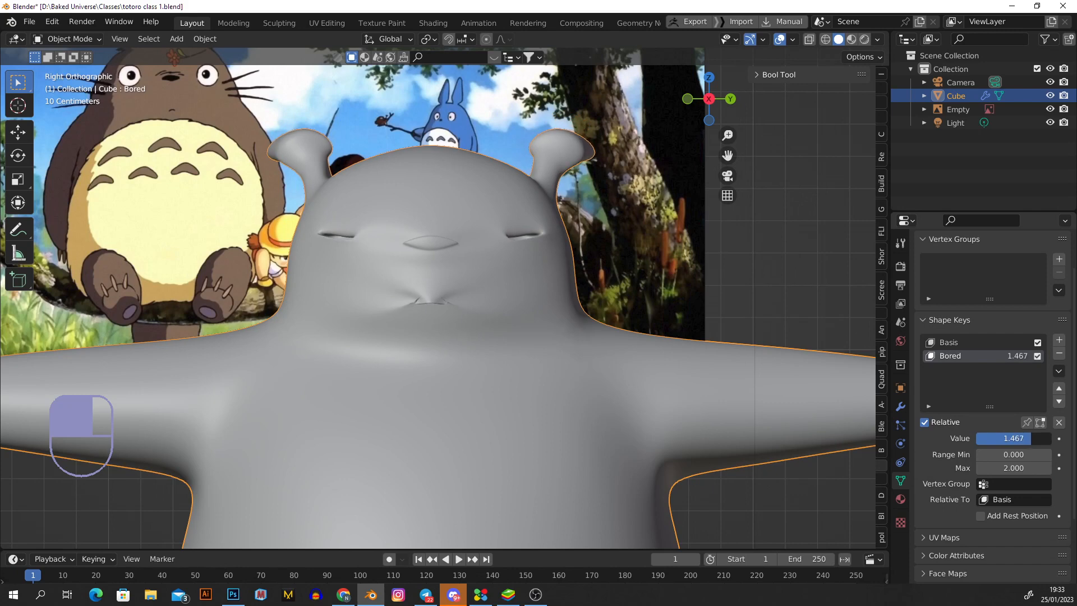
scroll(442, 302, "up", 4)
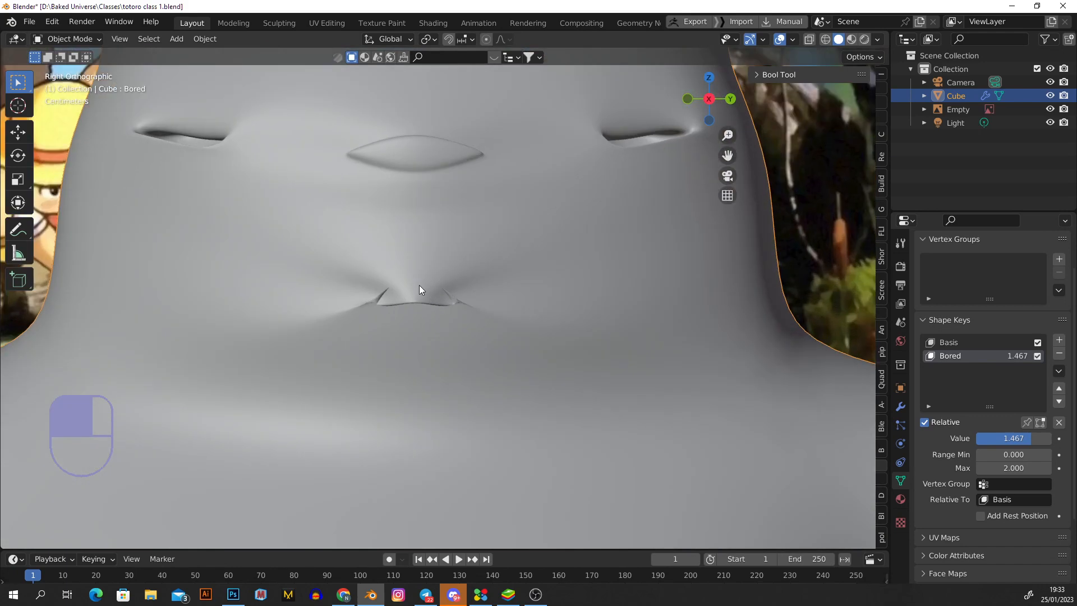
scroll(419, 287, "down", 4)
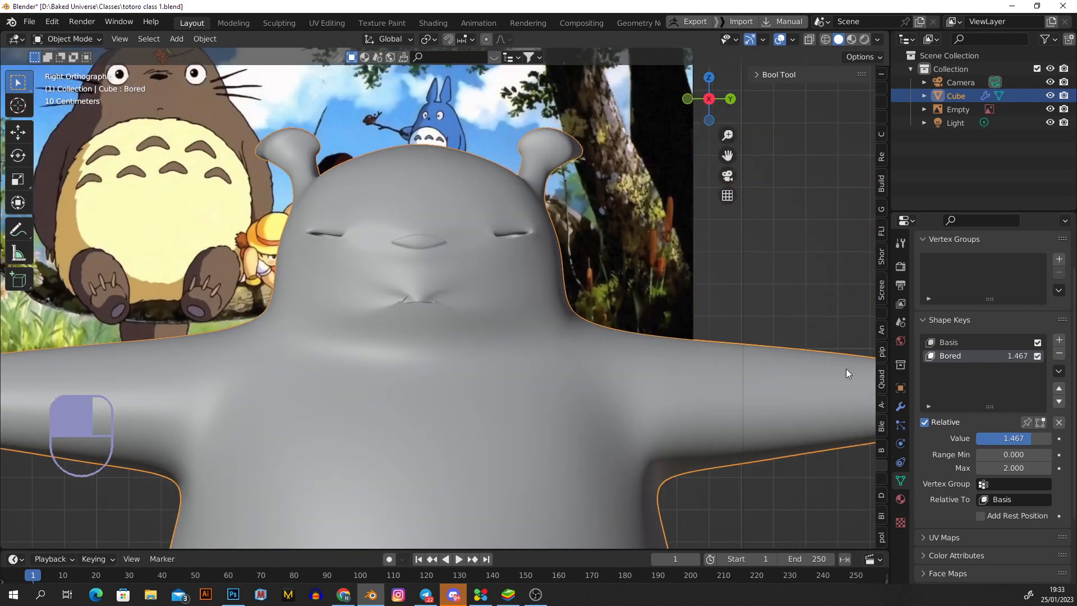
- Reset the Bored key's range maximum to 1 and bring its value back to 1
left_click_drag(1034, 439, 1022, 443)
left_click(1017, 468)
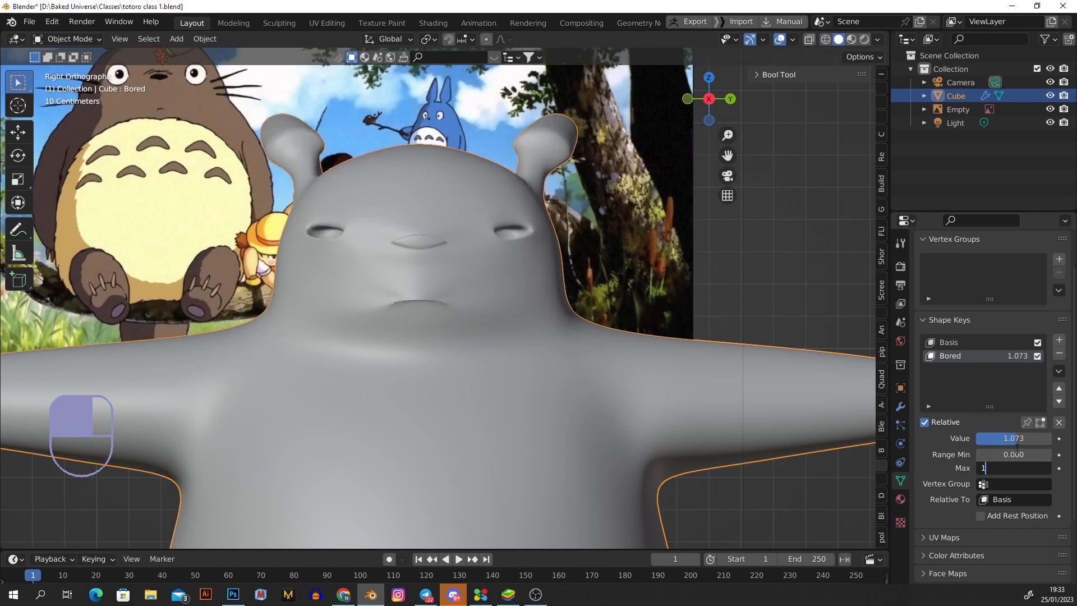
key("Return")
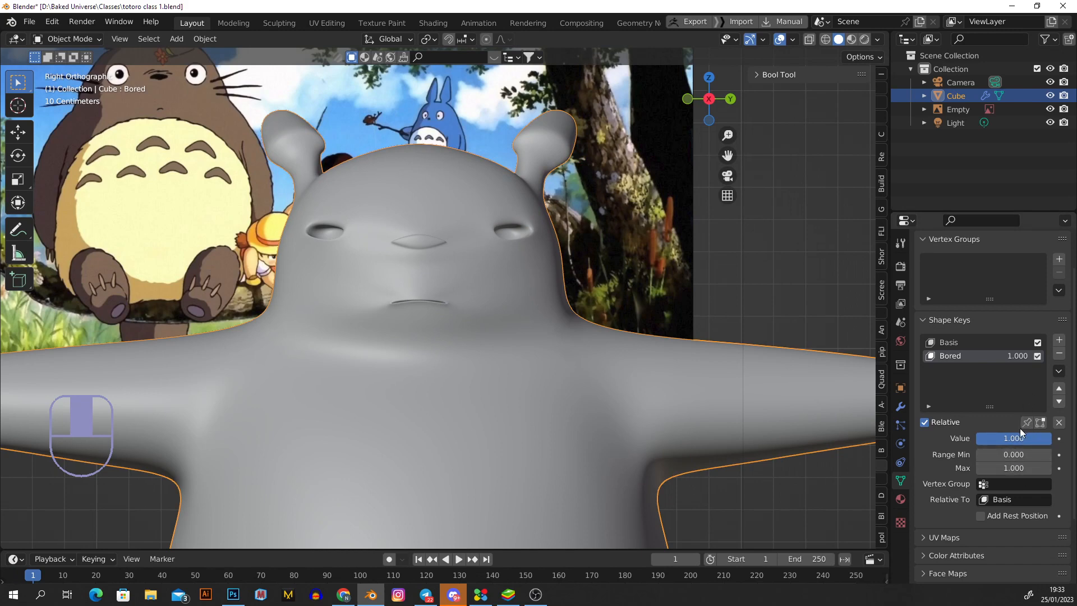
left_click_drag(1028, 442, 1050, 442)
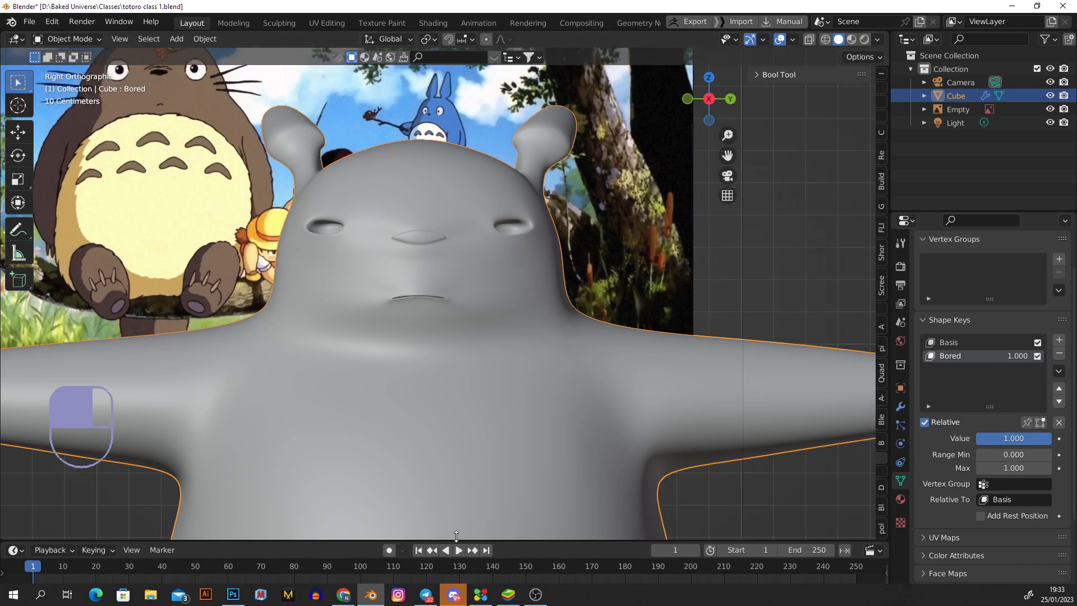
- Enlarge the timeline area in the Layout workspace and insert a keyframe on the Bored value of 1.000 at frame 1
left_click_drag(455, 550, 455, 498)
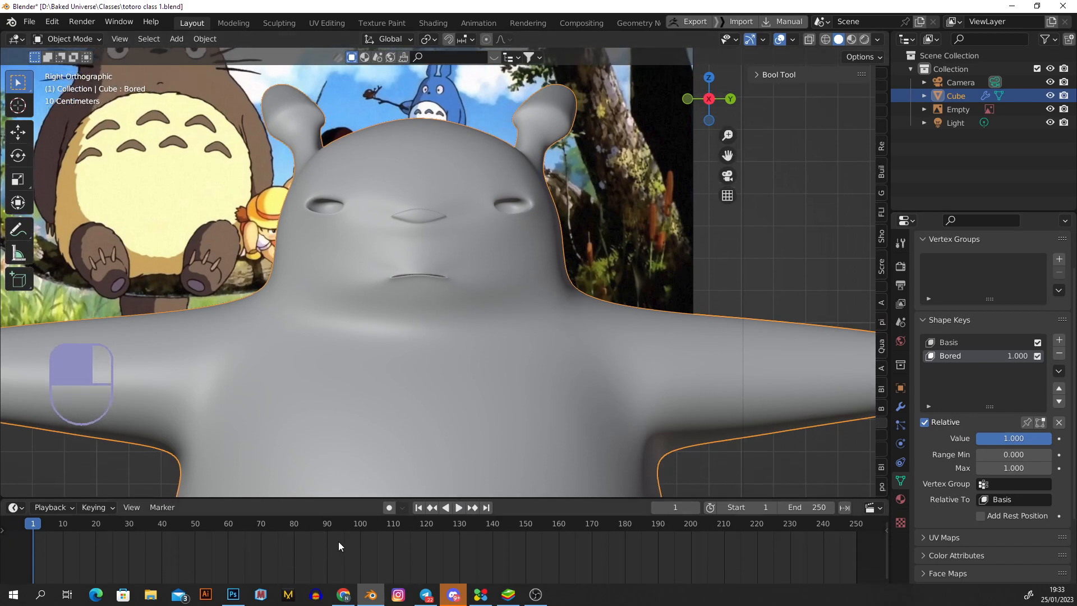
left_click(232, 24)
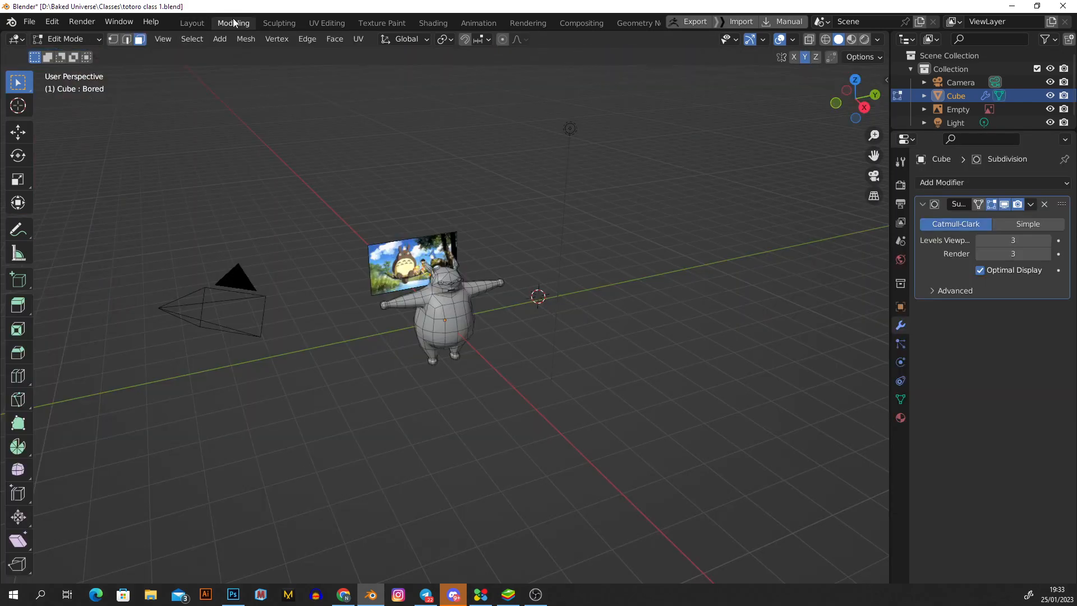
left_click(203, 22)
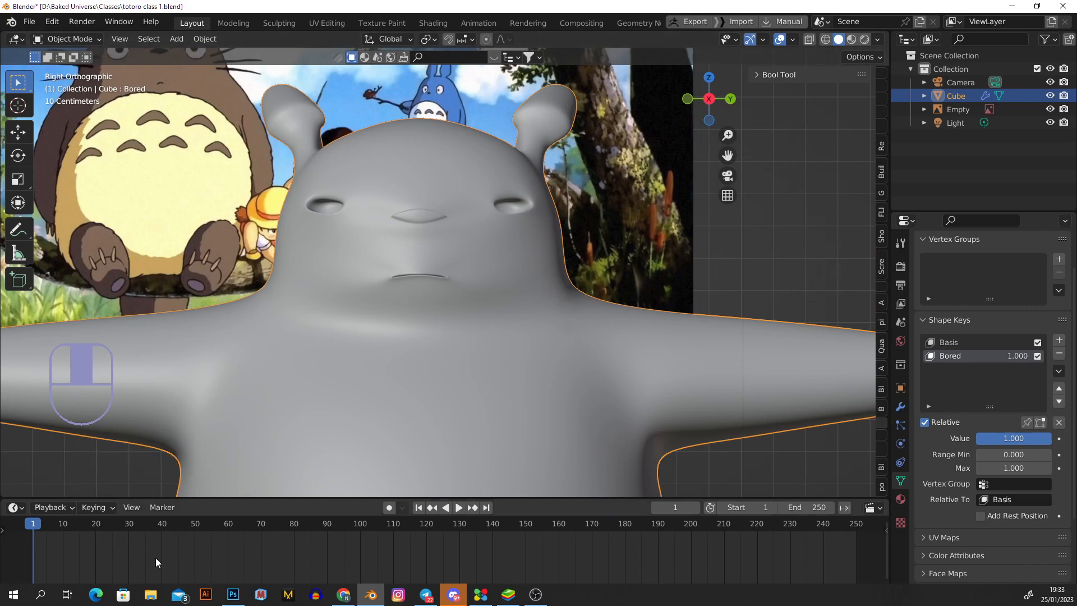
right_click(1010, 437)
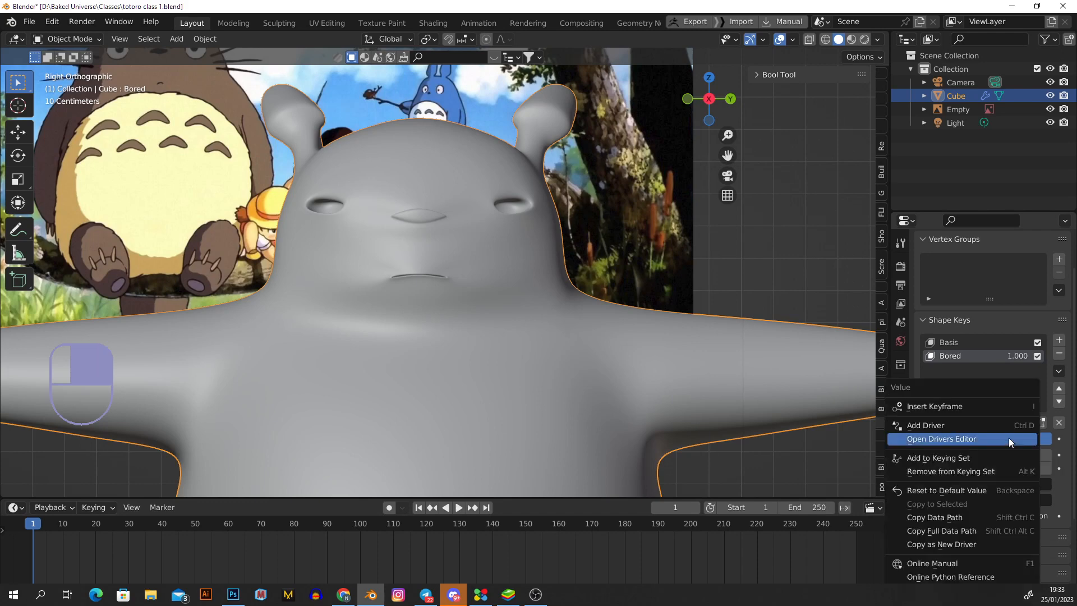
left_click(954, 406)
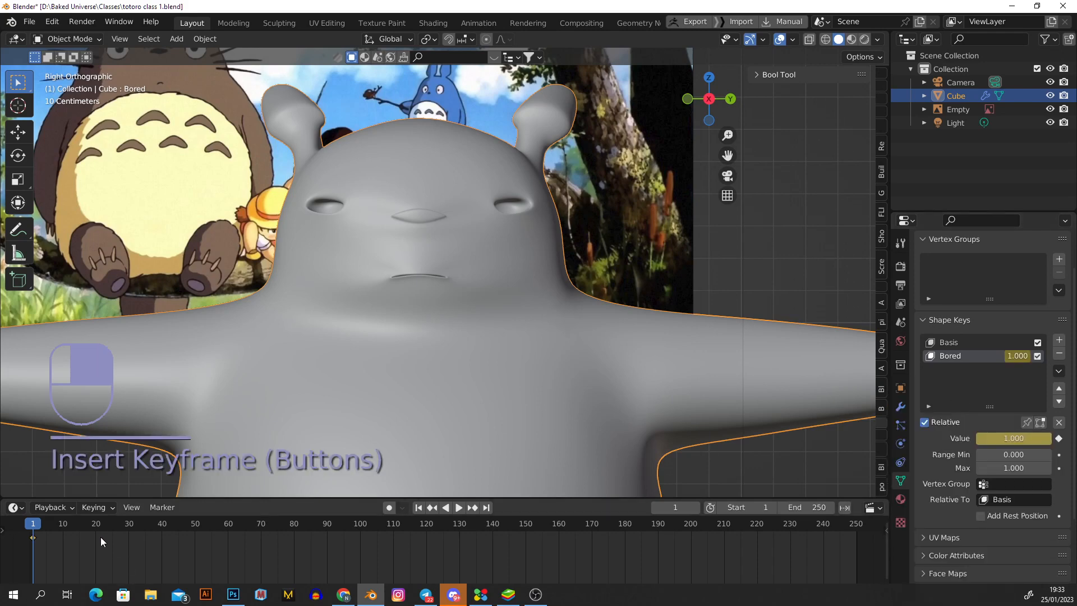
- At frame 20, set the Bored shape key's value to 0 and insert a keyframe on it
left_click_drag(99, 537, 96, 525)
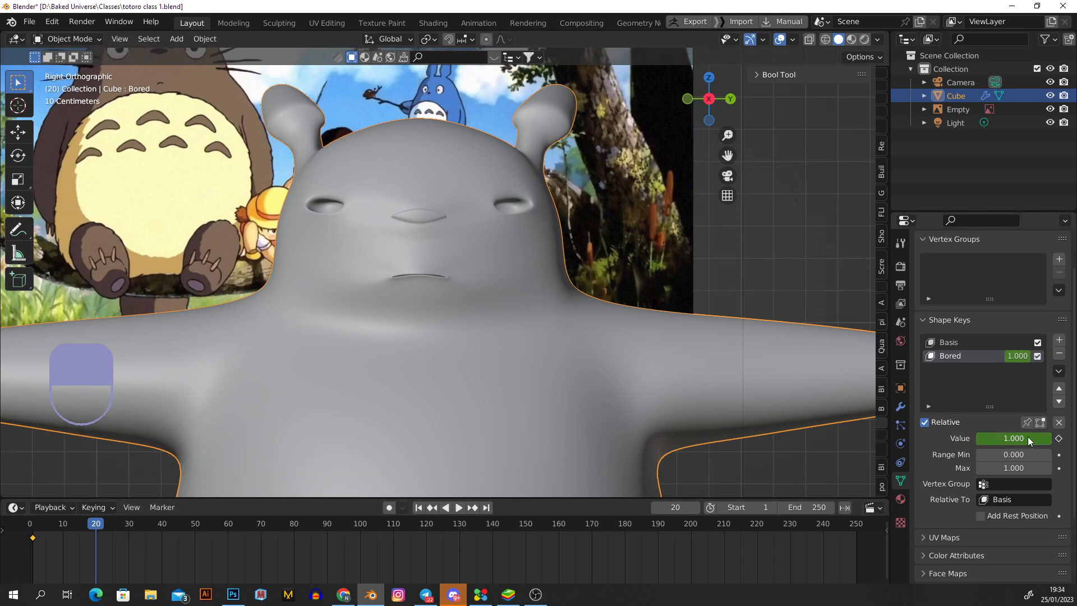
left_click_drag(1037, 437, 975, 437)
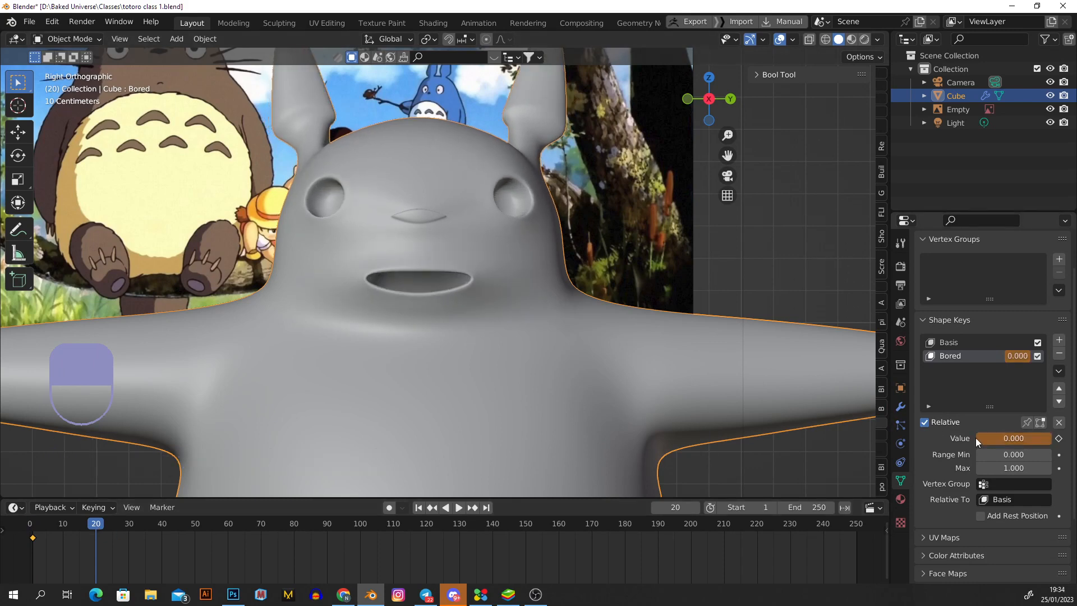
right_click(993, 438)
left_click(983, 426)
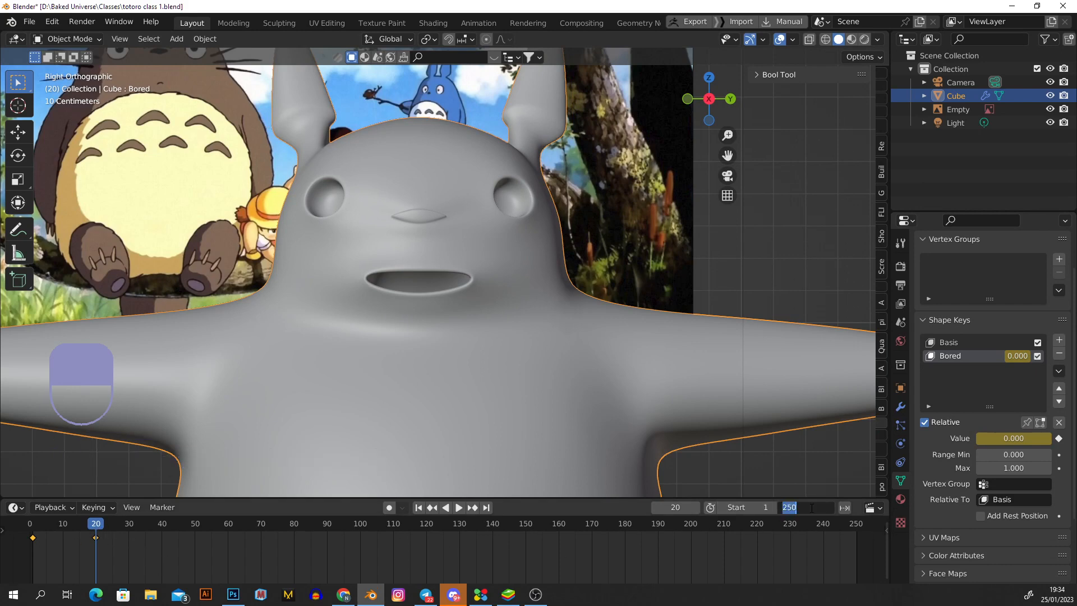
- Set the timeline's end frame to 20 and play back the Bored expression animation
key("Return")
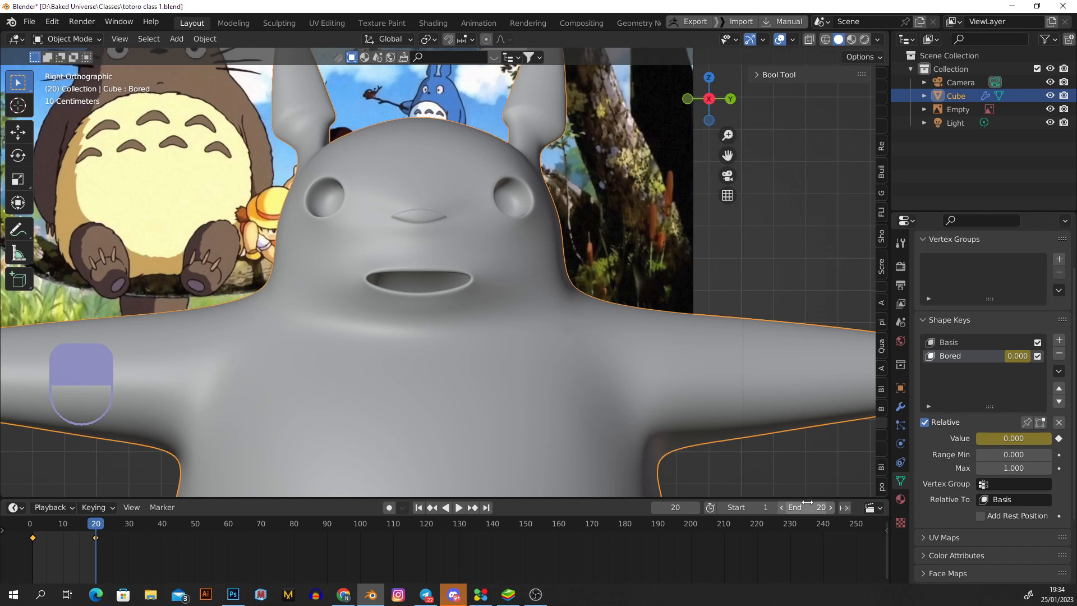
key("space")
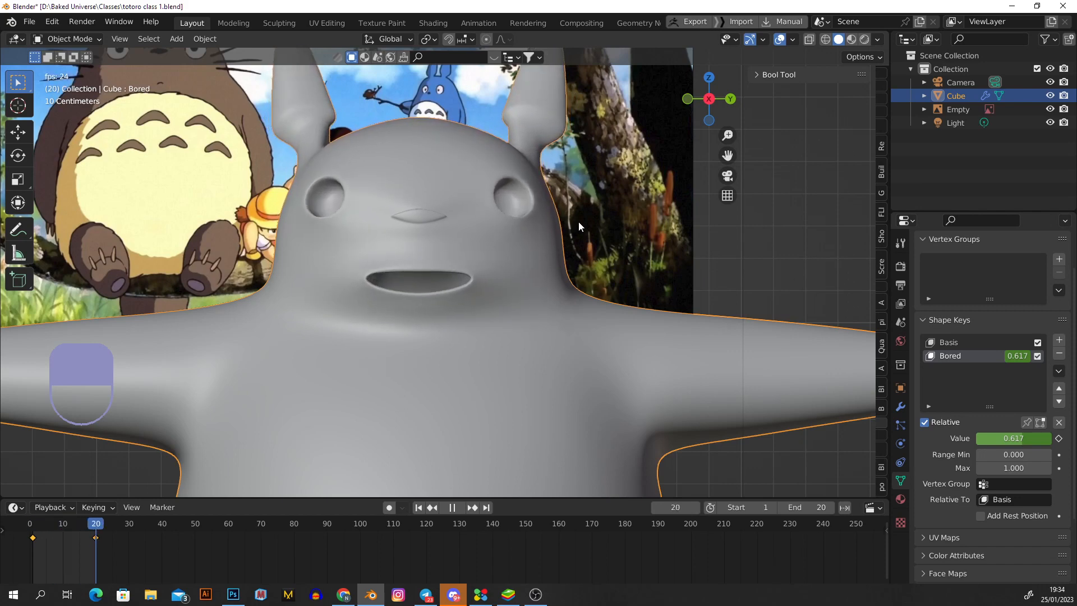
key("space")
- Return to frame 1, clear the keyframes from the Bored value and set it to 0
left_click(418, 508)
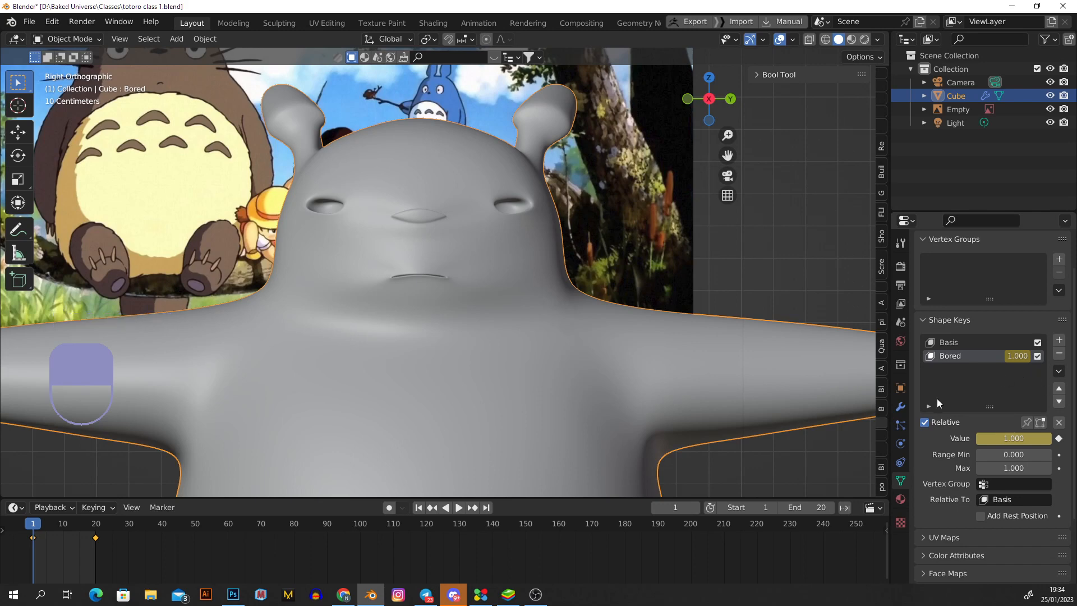
right_click(1015, 357)
left_click(967, 387)
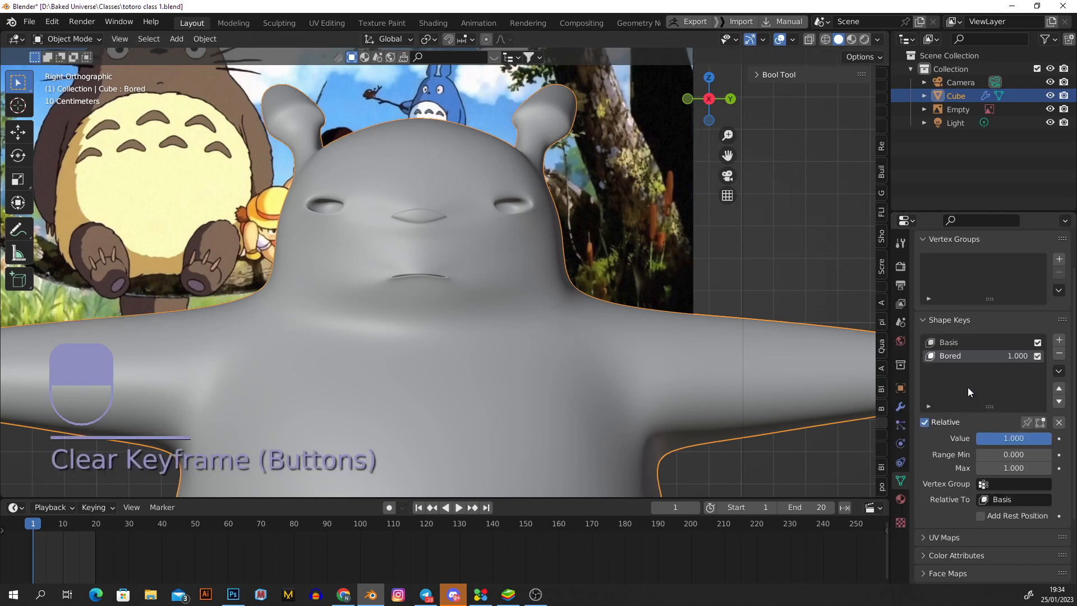
left_click_drag(1031, 439, 840, 439)
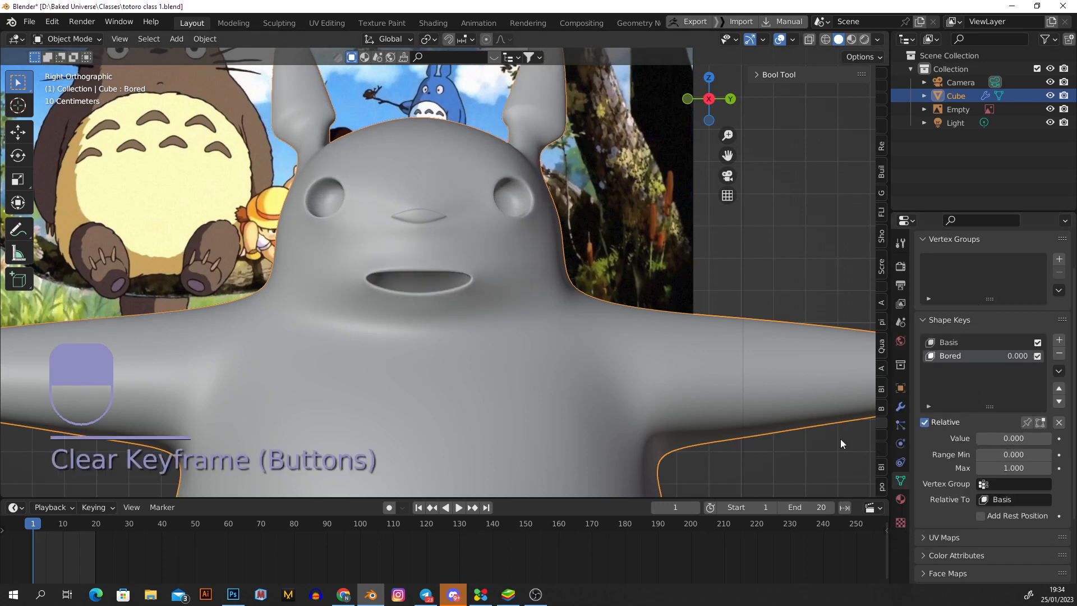
- Add a new shape key below Bored and switch the mesh to Sculpt Mode
left_click(1058, 341)
left_click(83, 39)
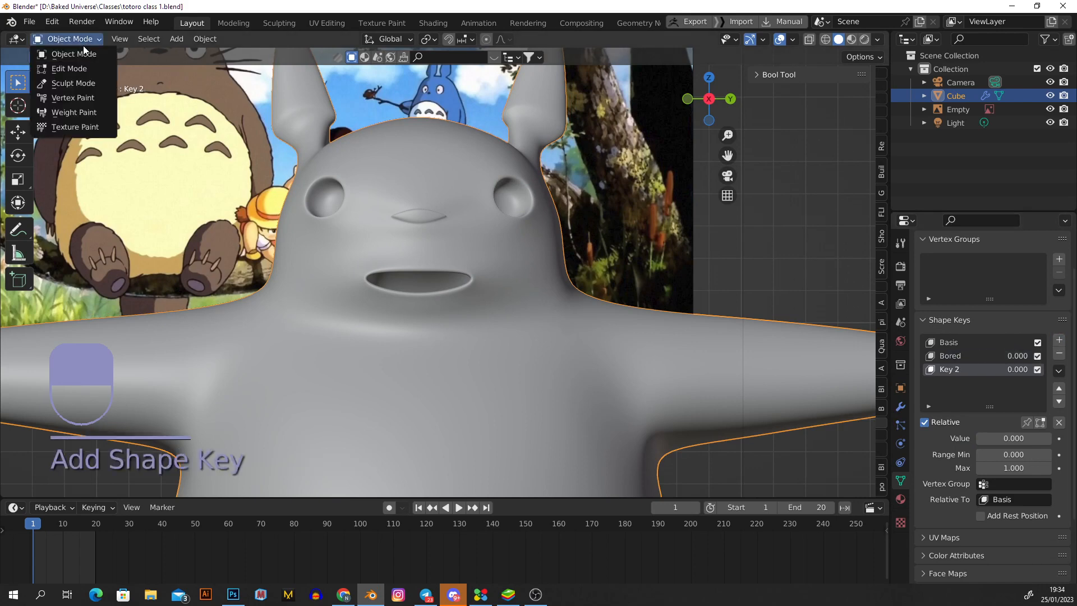
left_click(82, 81)
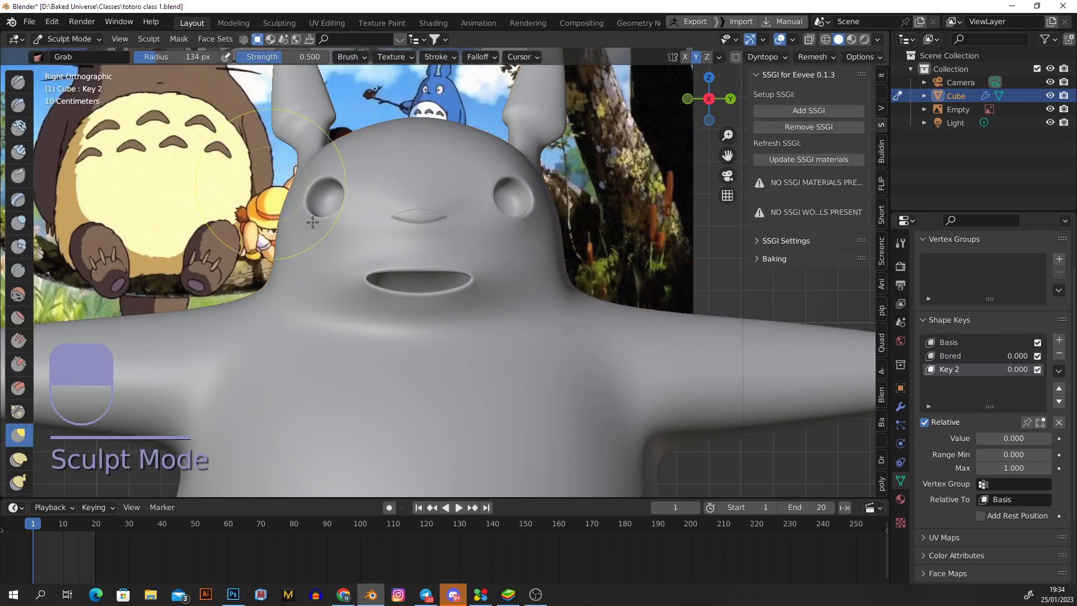
- Enlarge the Grab brush to 208 px, undo the last sculpt changes and raise the Key 2 value to 1
key("f")
left_click(412, 283)
scroll(404, 276, "up", 1)
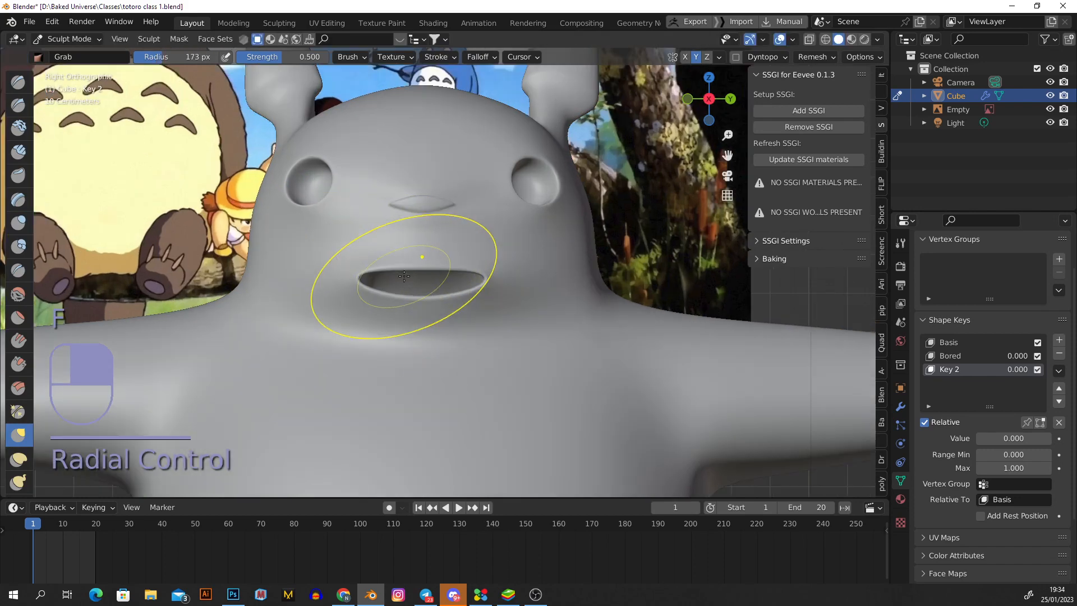
key("f")
left_click(421, 259)
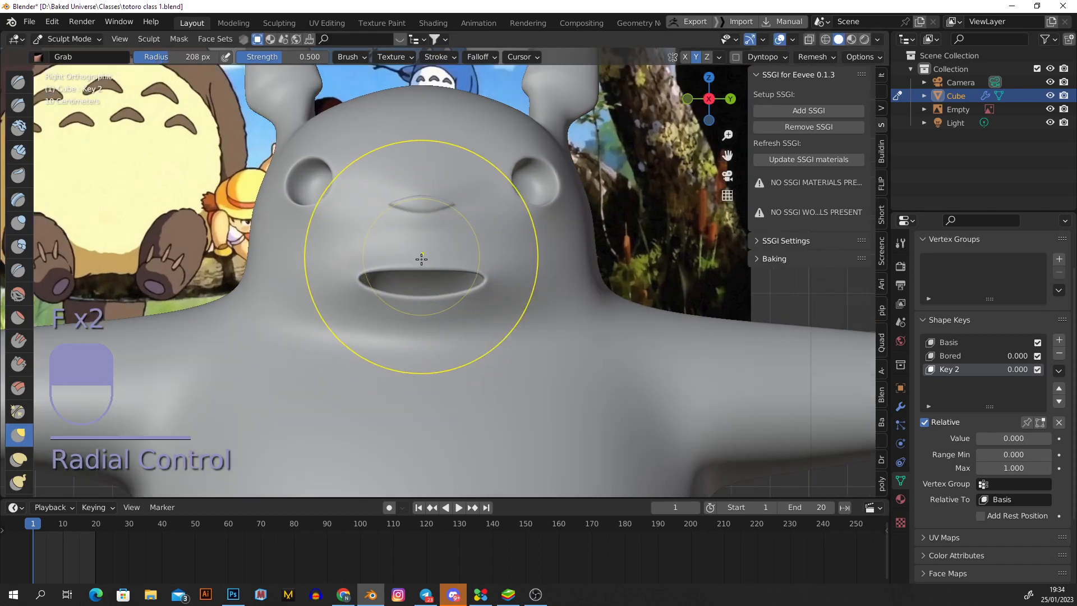
key("ctrl+z")
key("ctrl+z")
left_click_drag(1007, 437, 1049, 438)
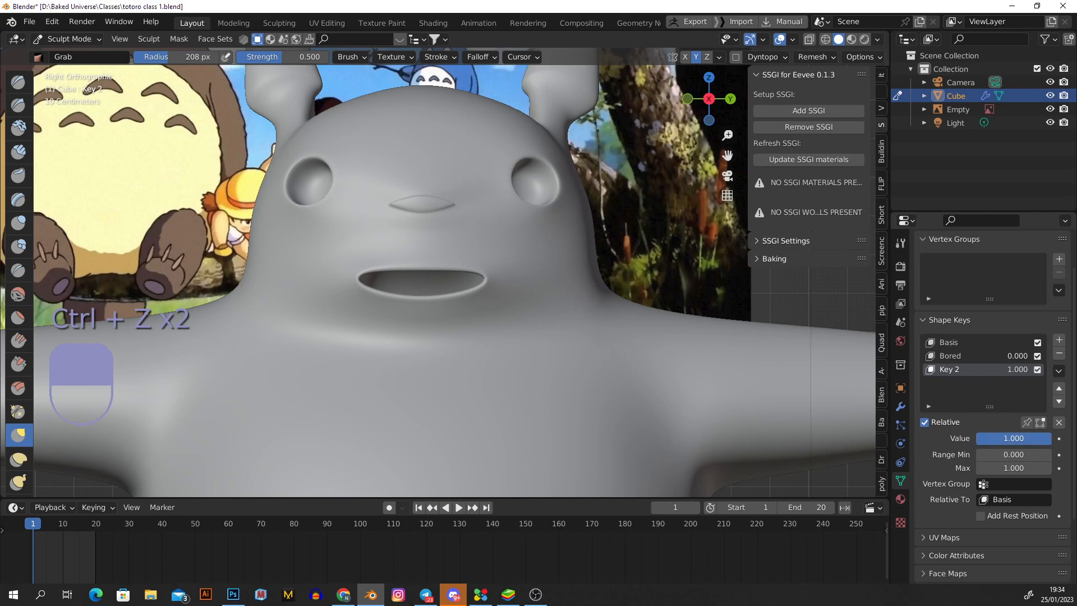
- Use the Grab brush to move the mouth up and bend it into a downturned, frowning shape
left_click_drag(431, 309, 428, 280)
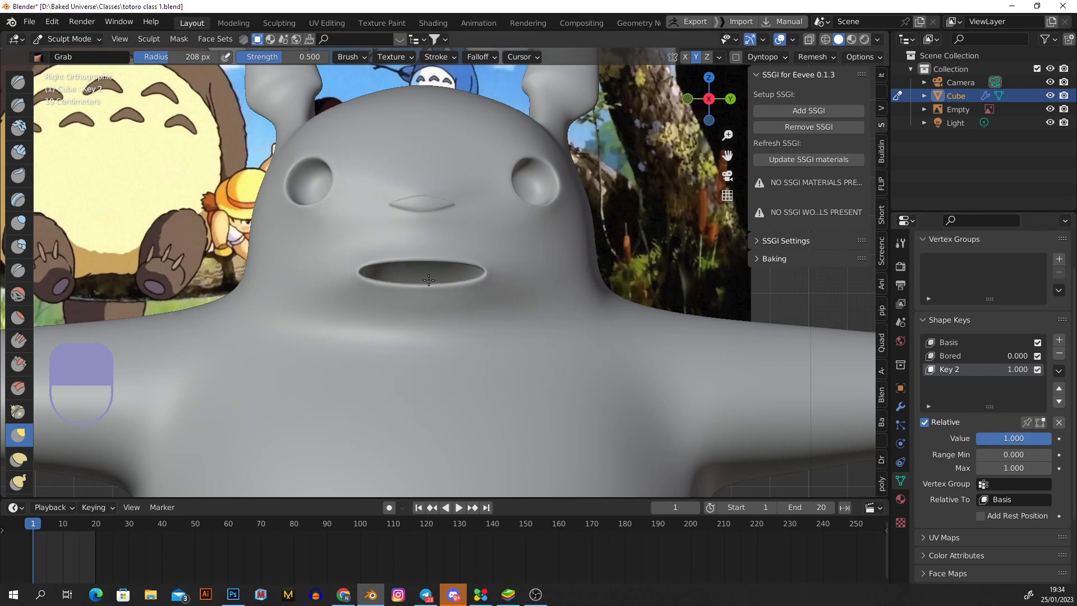
key("f")
left_click(423, 292)
mouse_move(338, 260)
left_mouse_down()
mouse_move(334, 291)
mouse_move(401, 297)
left_mouse_up()
scroll(325, 312, "up", 3)
left_click_drag(381, 245, 379, 257)
left_click_drag(423, 226, 386, 271)
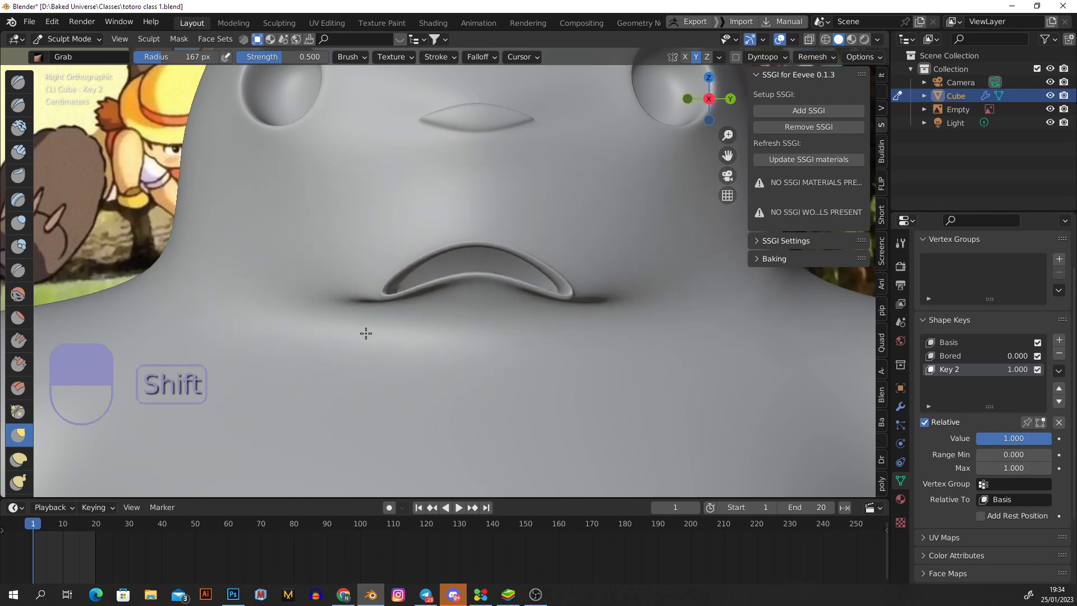
- Undo the last mouth strokes and rework the mouth corner from the side with the Grab brush
key("ctrl+z")
key("ctrl+z")
key("ctrl+z")
scroll(412, 324, "down", 3)
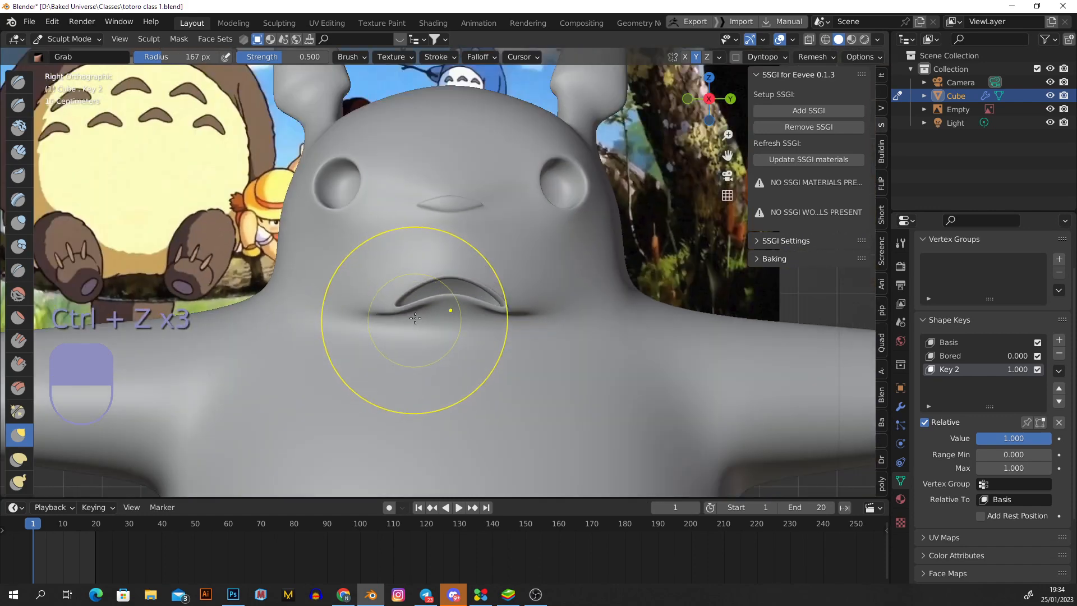
scroll(414, 333, "up", 3)
middle_click_drag(405, 285, 476, 287)
middle_click_drag(372, 298, 370, 288)
key("f")
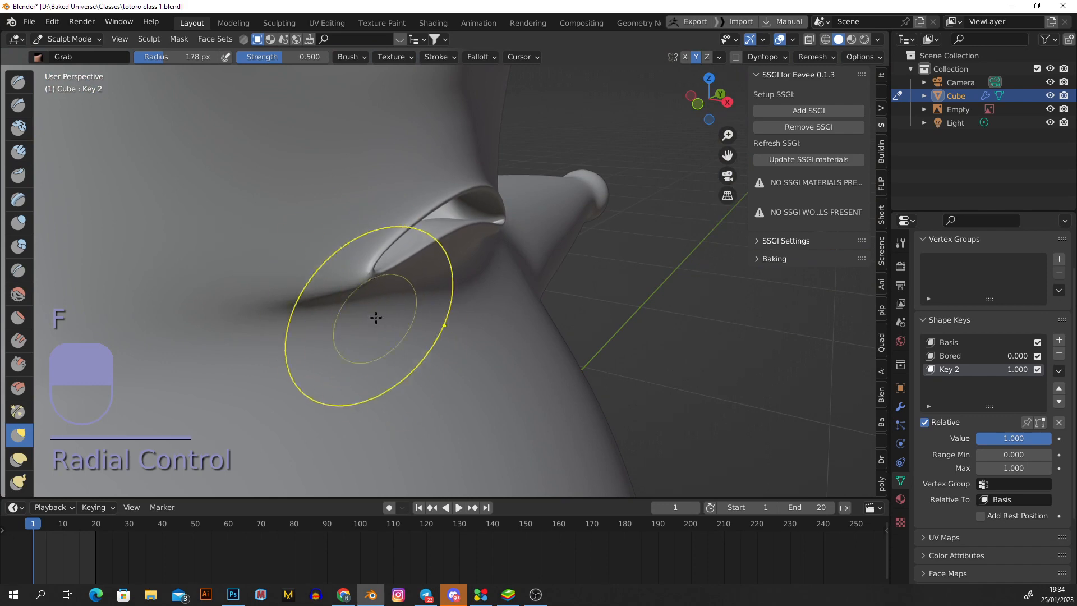
key("ctrl+z")
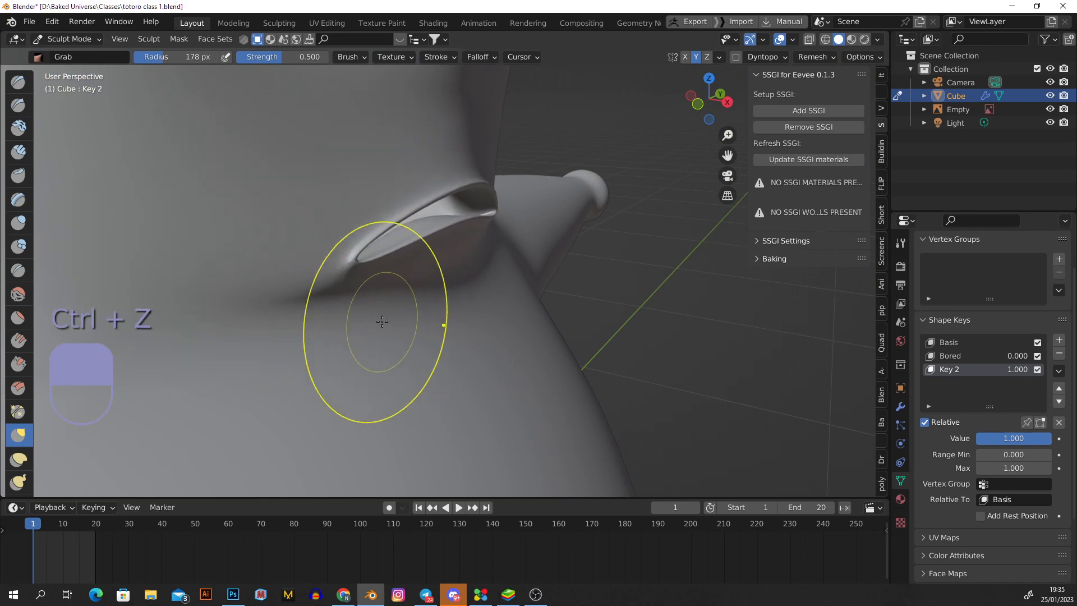
- Pull the lower edges of the eye sockets upward with a 192 px Grab brush to narrow the eyes
middle_click_drag(362, 244, 452, 284)
scroll(461, 284, "up", 2)
middle_click_drag(395, 236, 385, 247, "shift")
key("f")
left_click(408, 262)
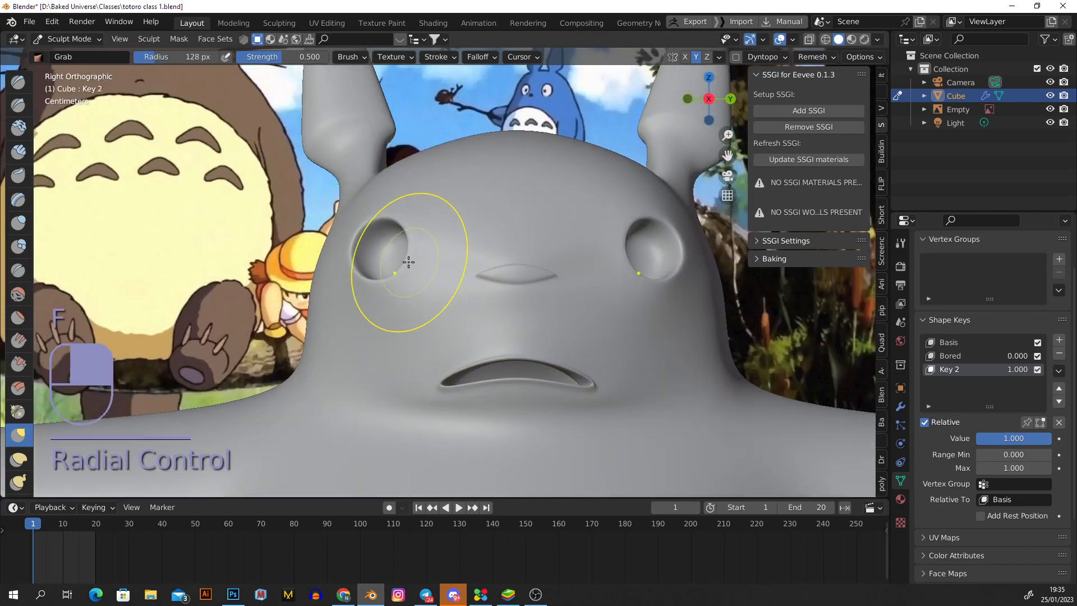
key("f")
left_click(365, 260)
scroll(387, 274, "up", 3)
key("f")
left_click(411, 298)
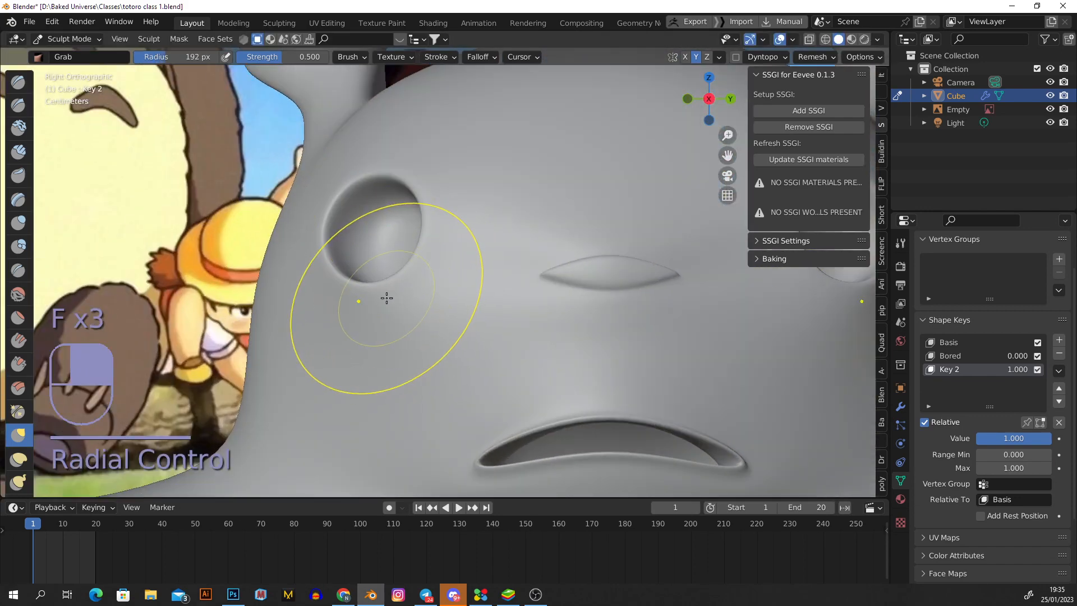
left_click_drag(382, 221, 385, 188)
left_click_drag(349, 212, 337, 182)
left_click_drag(388, 231, 387, 208)
- Refine the narrowed eyes into slanted slits with a smaller Grab brush, checking them from an angle
key("f")
left_click(388, 237)
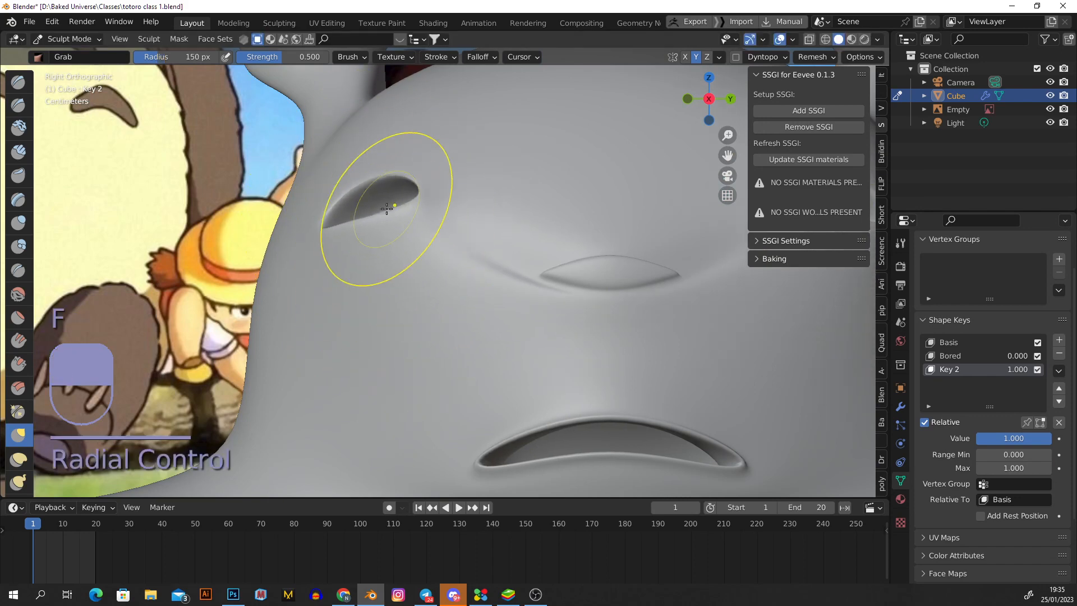
mouse_move(442, 241)
middle_mouse_down()
mouse_move(400, 259)
mouse_move(411, 245)
mouse_move(419, 254)
middle_mouse_up()
key("f")
left_click(456, 257)
left_click_drag(359, 243, 353, 231)
key("f")
left_click(393, 240)
- Shift the slanted eyes downward with a 220 px Grab brush
scroll(392, 240, "down", 2)
key("f")
left_click(361, 240)
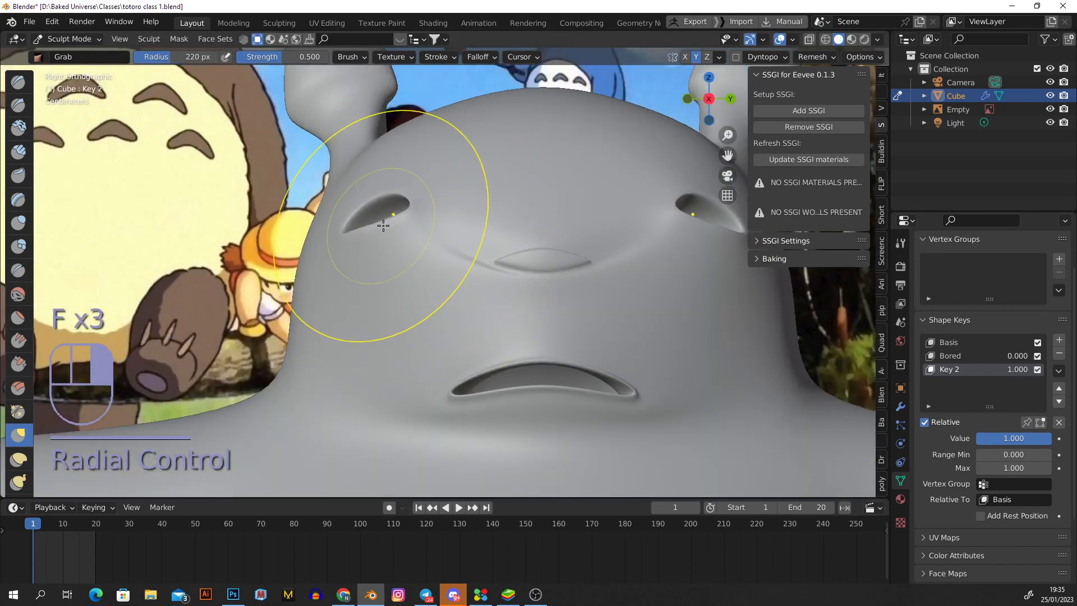
left_click_drag(385, 192, 376, 231)
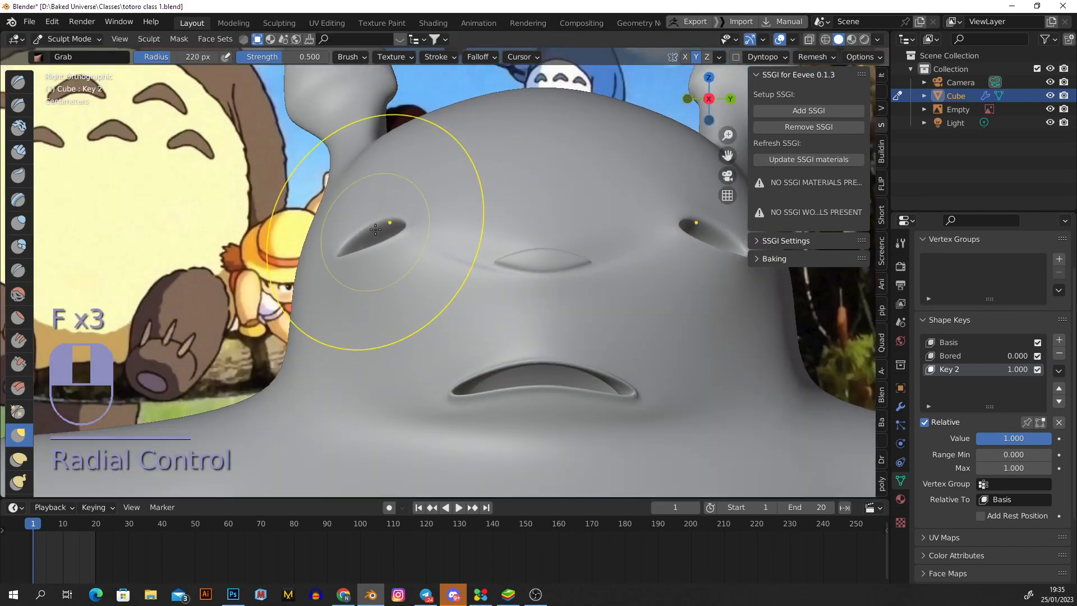
- Try to pull the nose downward with the Grab brush
middle_click_drag(505, 254, 457, 251, "shift")
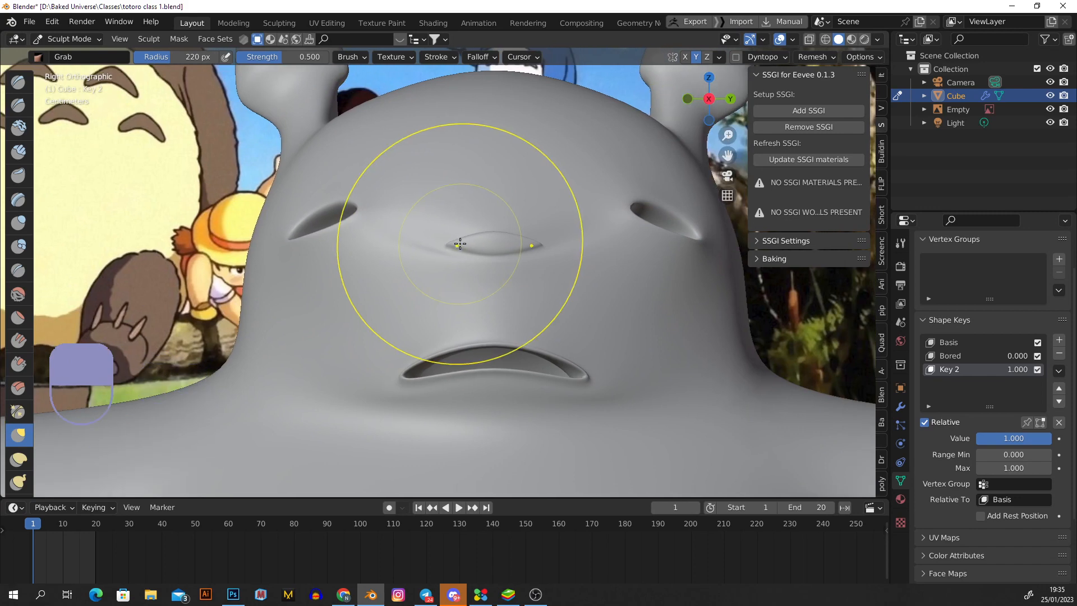
mouse_move(493, 238)
left_mouse_down()
mouse_move(493, 204)
mouse_move(493, 293)
left_mouse_up()
key("ctrl+z")
key("ctrl+z")
key("ctrl+z")
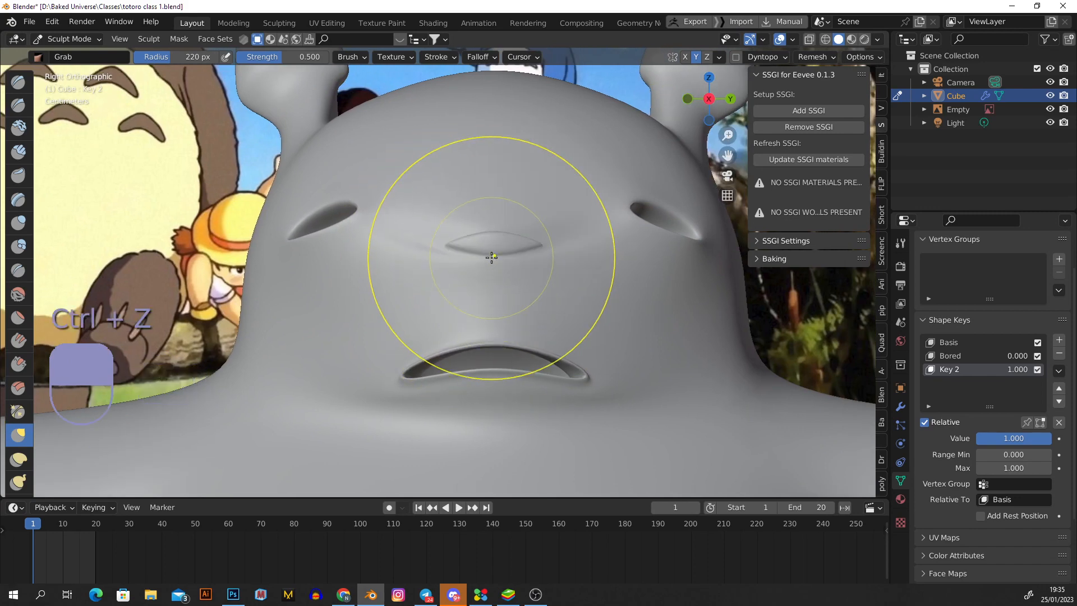
- Fold the ears backward and down from the Front Orthographic view with a 241 px Snake Hook brush
scroll(484, 218, "down", 5)
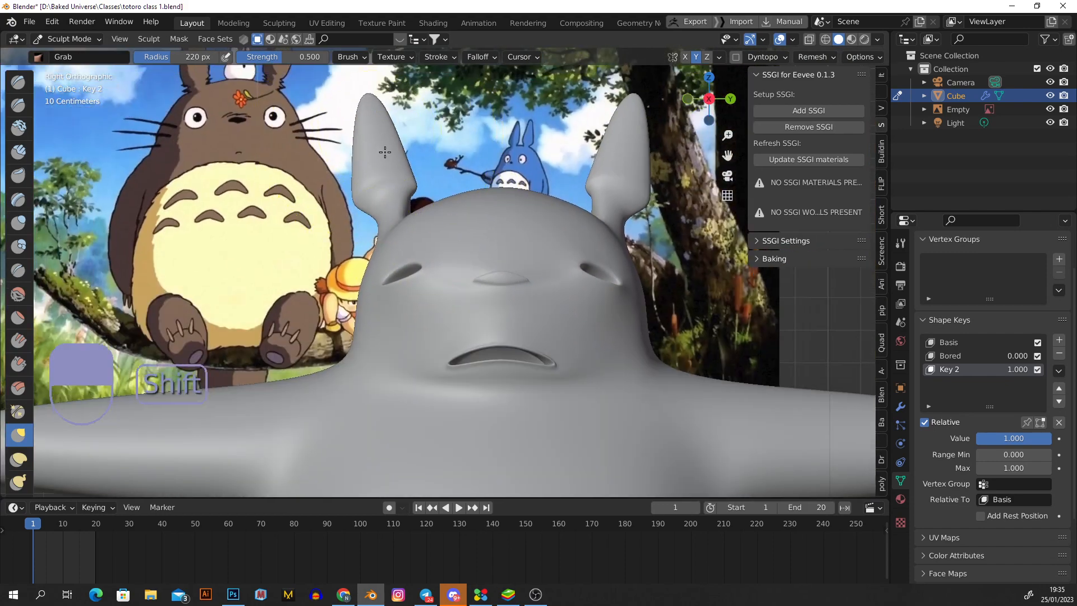
key("f")
mouse_move(385, 152)
right_mouse_down("shift")
mouse_move(395, 218)
mouse_move(422, 177)
right_mouse_up("shift")
left_click(393, 206)
right_click(446, 208)
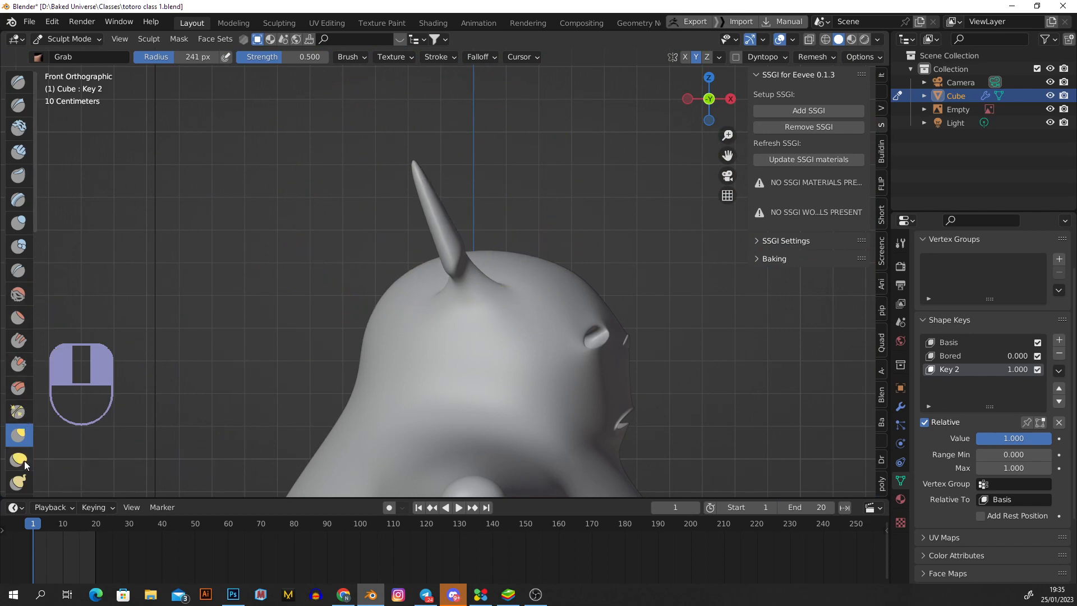
left_click(18, 481)
scroll(420, 204, "up", 1)
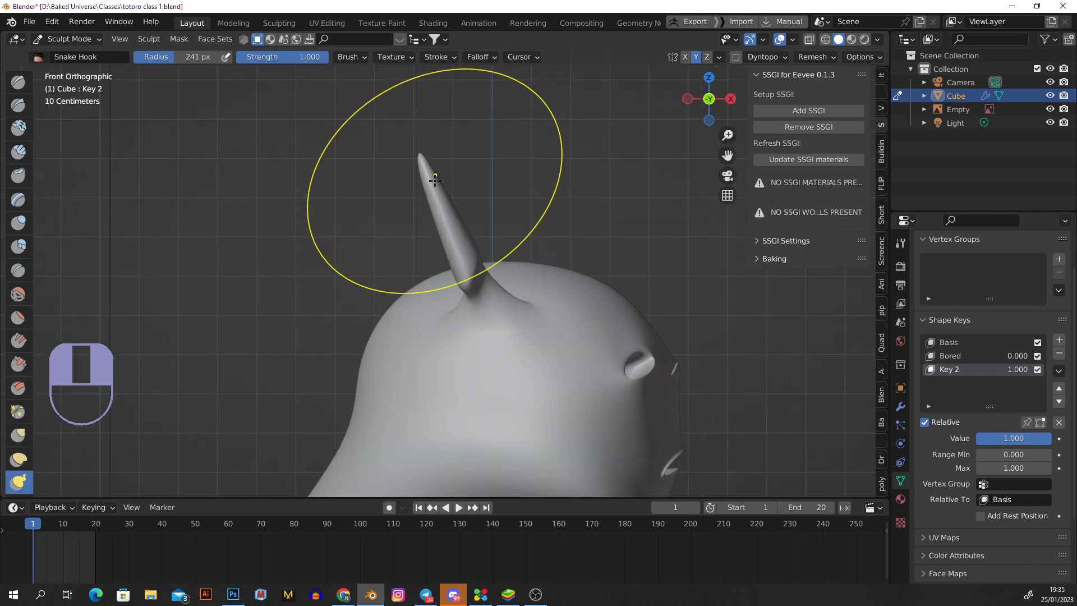
mouse_move(435, 180)
left_mouse_down()
mouse_move(387, 185)
mouse_move(359, 269)
mouse_move(320, 320)
mouse_move(338, 381)
left_mouse_up()
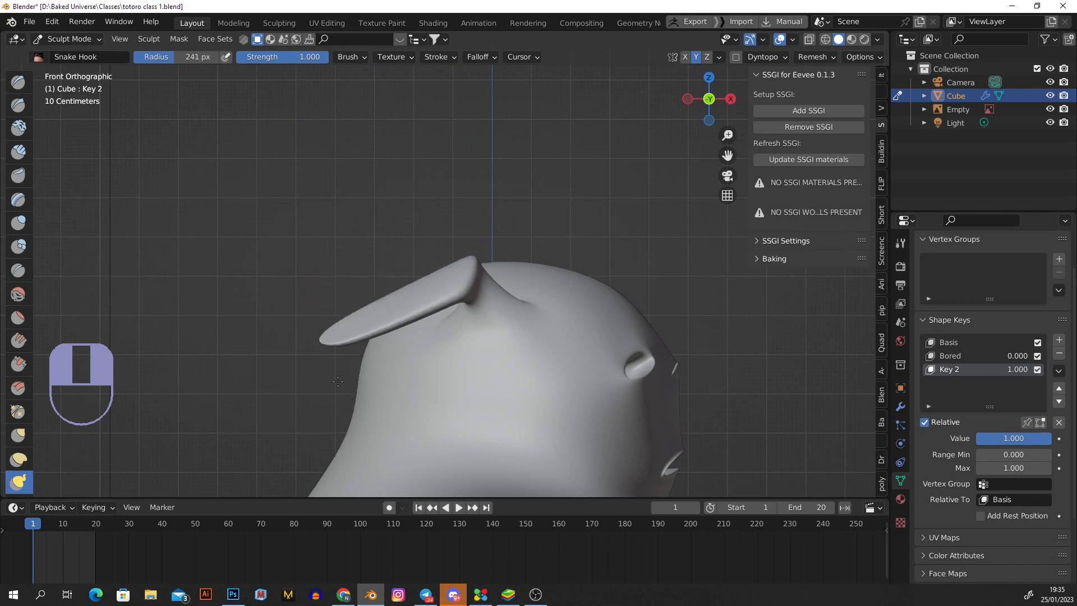
- Smooth the fold at the ear's base into a drooping curve with the Grab brush, varying its radius up to 171 px
key("g")
key("f")
left_click(395, 247)
key("f")
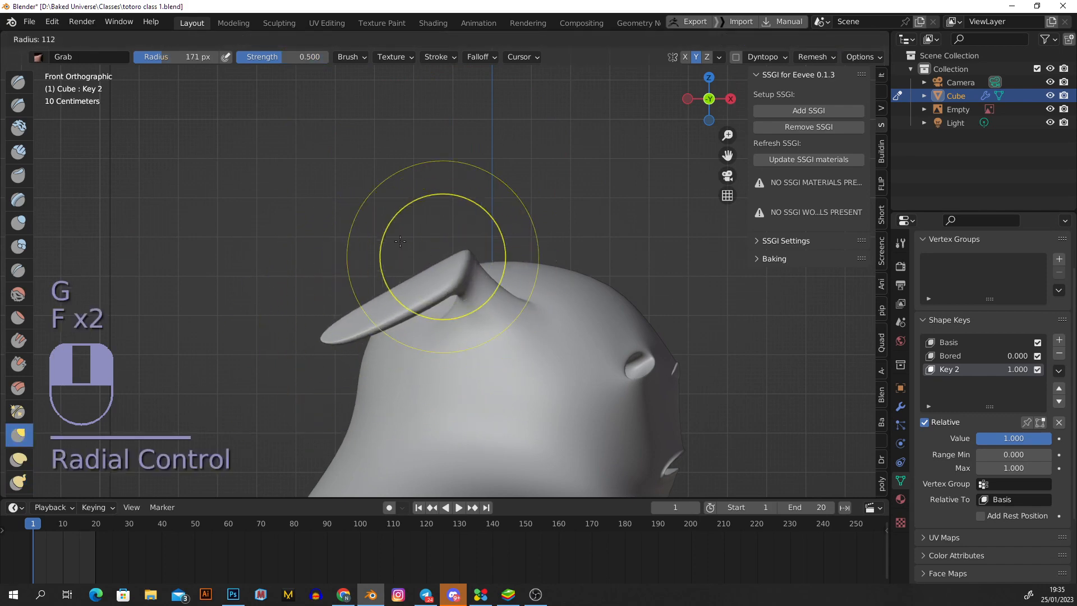
left_click(378, 256)
key("f")
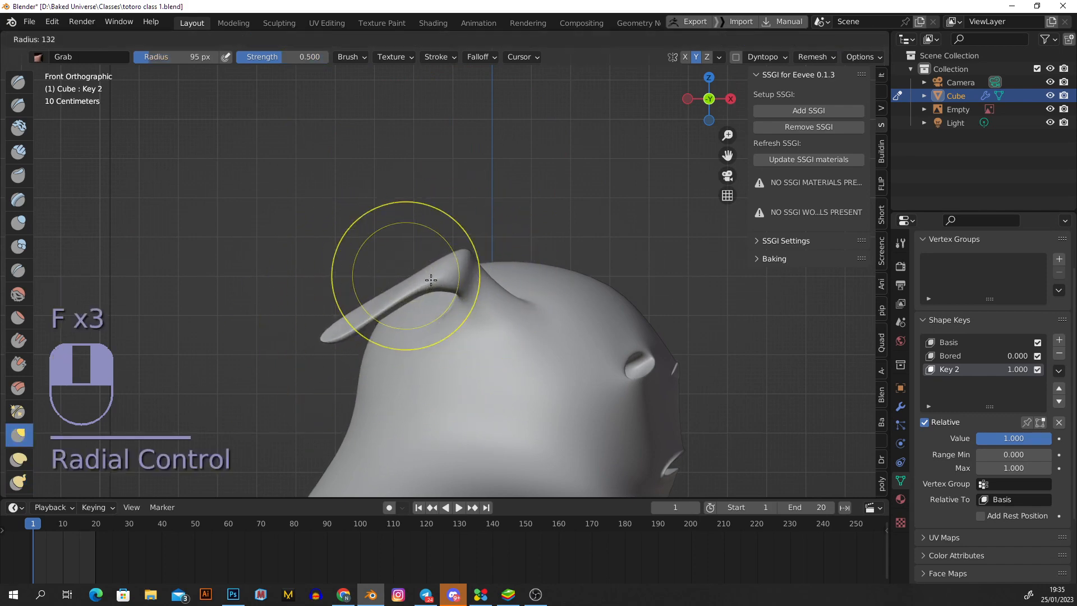
left_click(471, 255)
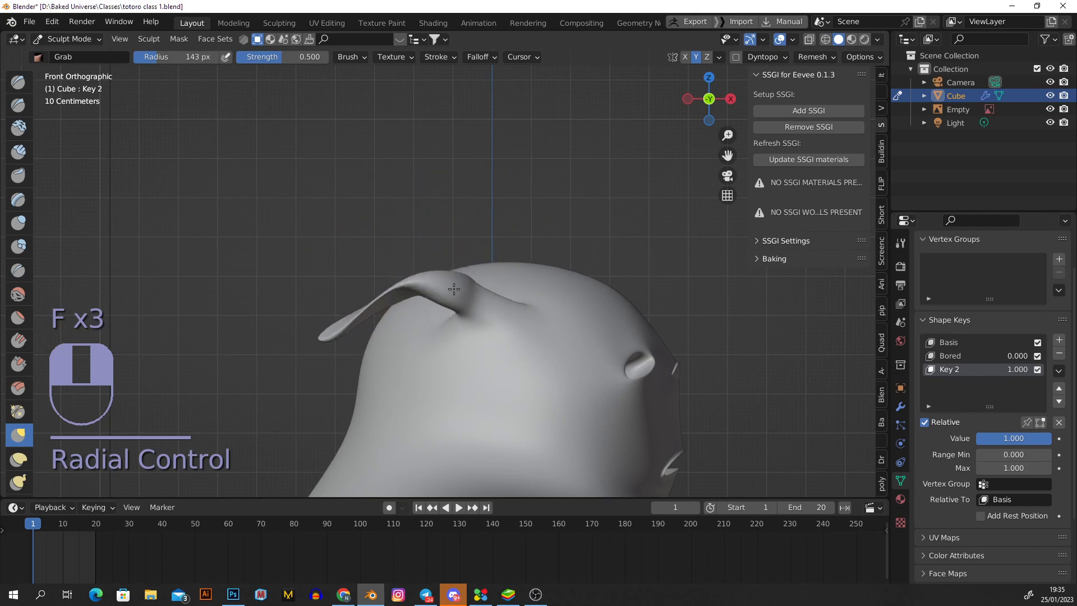
- Pull the slanted eye forward and slightly up from a side angle with a 118 px Grab brush
middle_click_drag(440, 276, 414, 287, "alt")
scroll(425, 302, "down", 2)
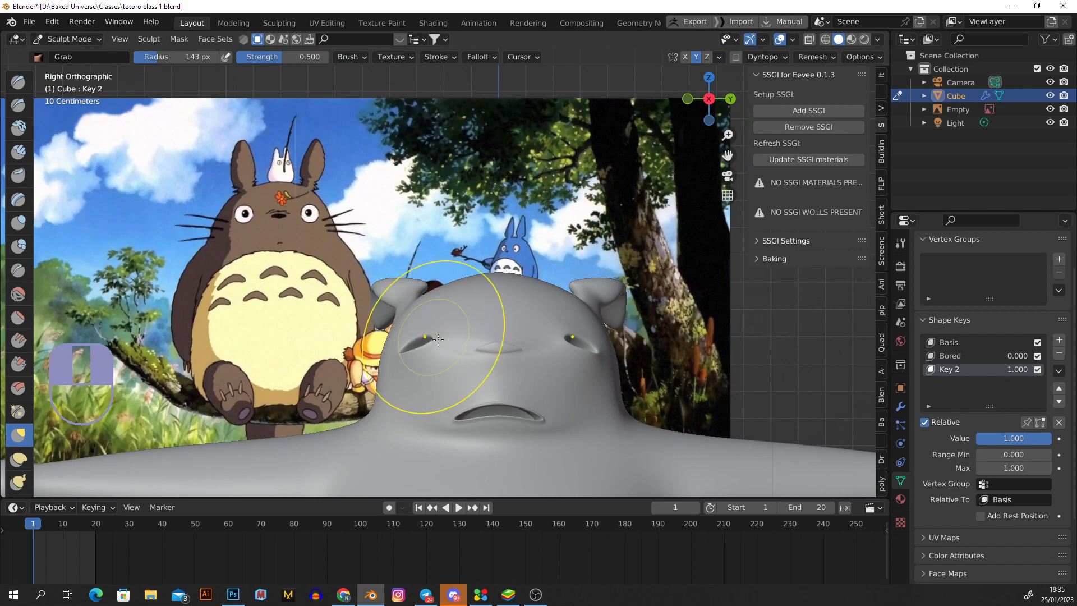
scroll(418, 353, "up", 3)
key("f")
left_click(392, 339)
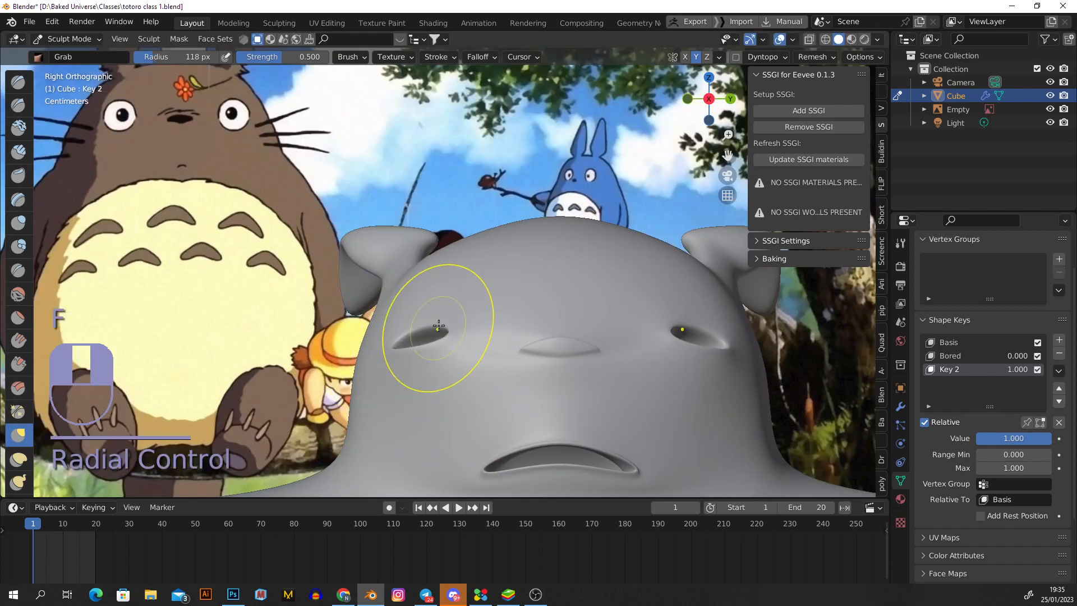
middle_click_drag(419, 324, 538, 320)
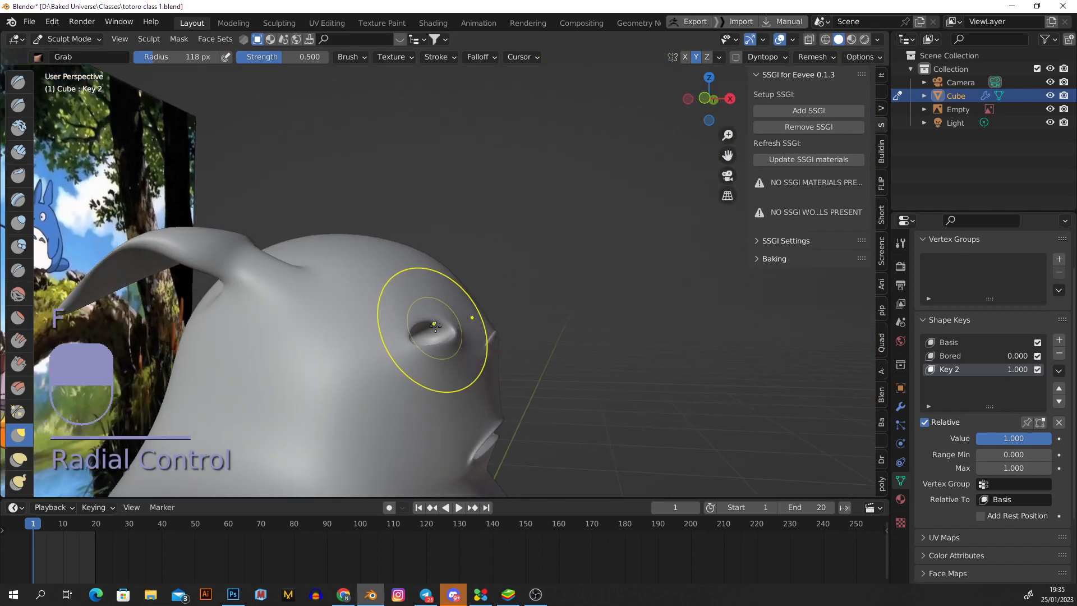
left_click_drag(433, 328, 468, 318)
middle_click_drag(482, 322, 449, 332, "alt")
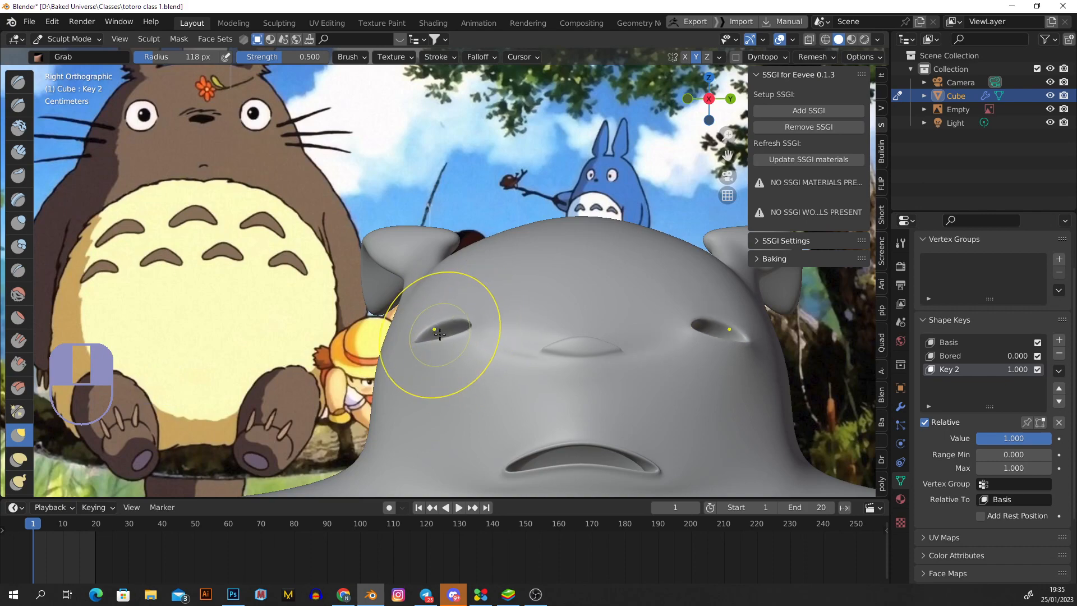
- Raise the frowning mouth and pull its corners inward with a 148 px Grab brush
key("f")
left_click(463, 335)
middle_click_drag(589, 353, 476, 303, "shift")
scroll(475, 303, "down", 2)
scroll(475, 304, "down", 1)
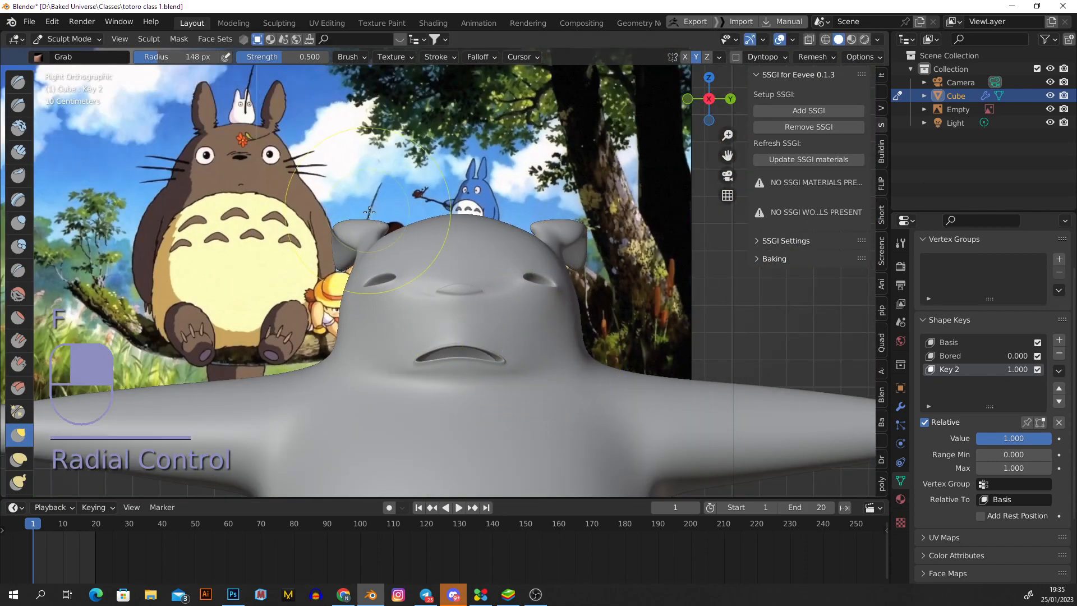
scroll(429, 363, "up", 3)
left_click_drag(474, 366, 473, 339)
mouse_move(389, 363)
left_mouse_down()
mouse_move(428, 363)
mouse_move(409, 363)
left_mouse_up()
scroll(449, 342, "down", 1)
middle_click_drag(449, 340, 397, 340, "shift")
- Set Key 2's value to 0.000 in Object Mode and rename the shape key Sad
left_click(76, 40)
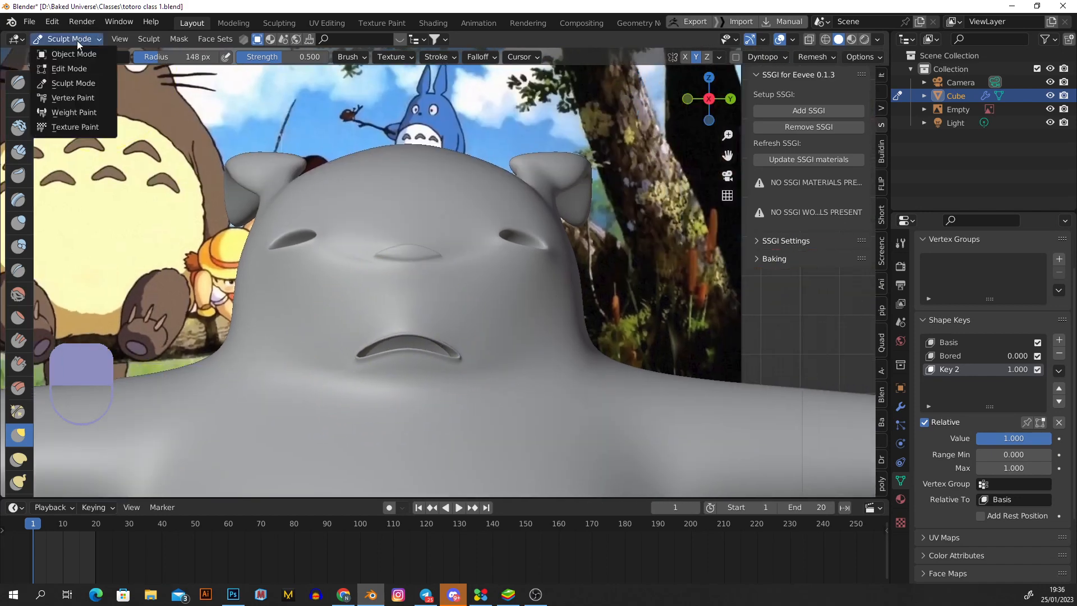
left_click(72, 53)
scroll(452, 236, "down", 1)
scroll(452, 240, "down", 1)
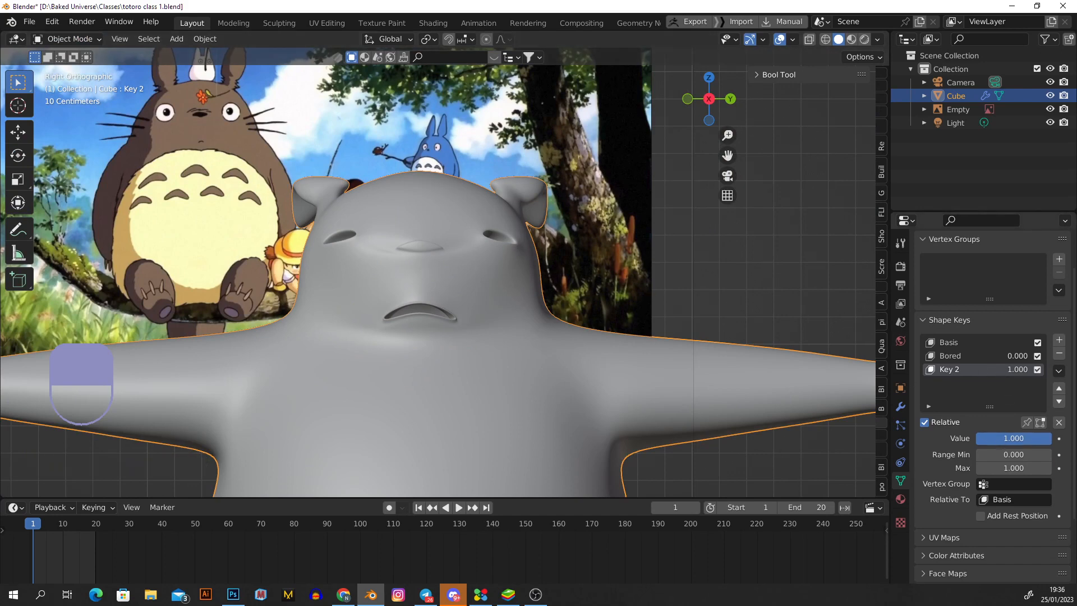
left_click_drag(1012, 438, 975, 436)
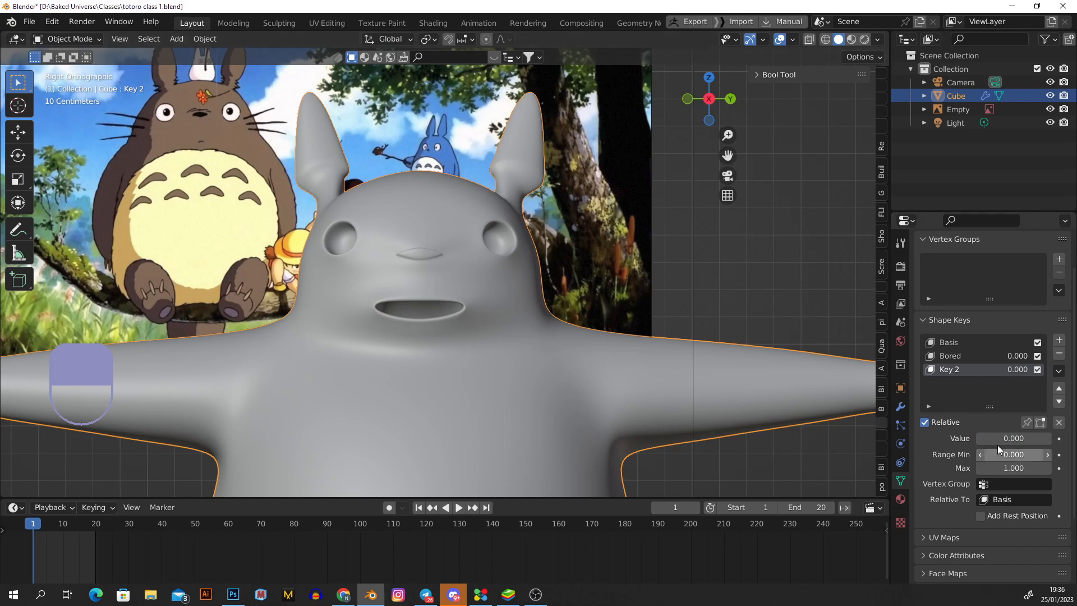
double_click(949, 369)
type("B")
- Test blending the two expressions with Sad at 0.533 and Bored at 0.504, and again with Sad at 0.766 and Bored at 0.219
left_click_drag(1007, 438, 1064, 437)
left_click(965, 356)
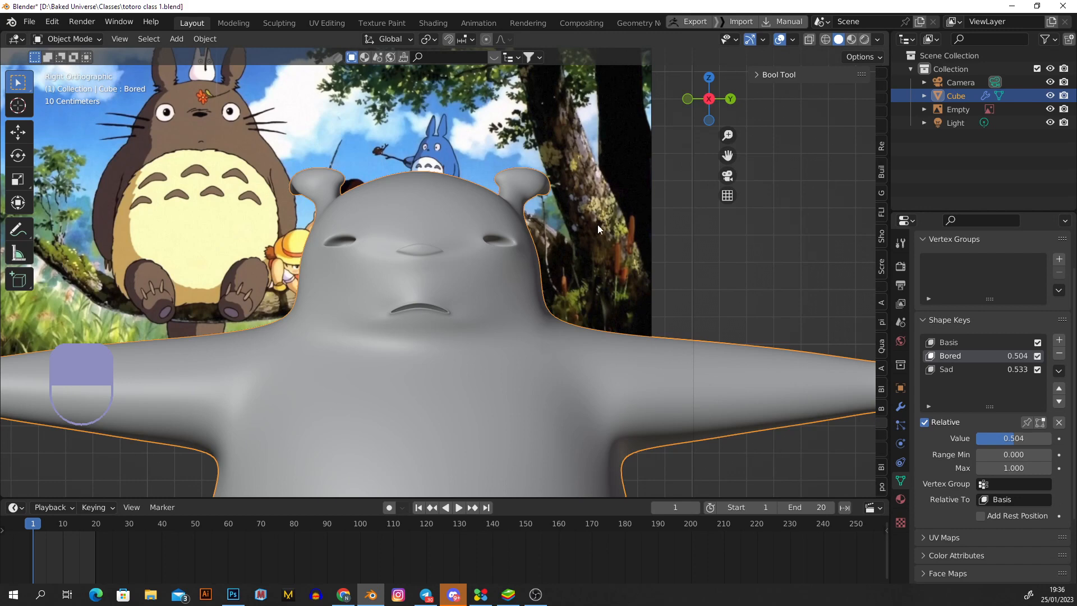
scroll(452, 304, "up", 1)
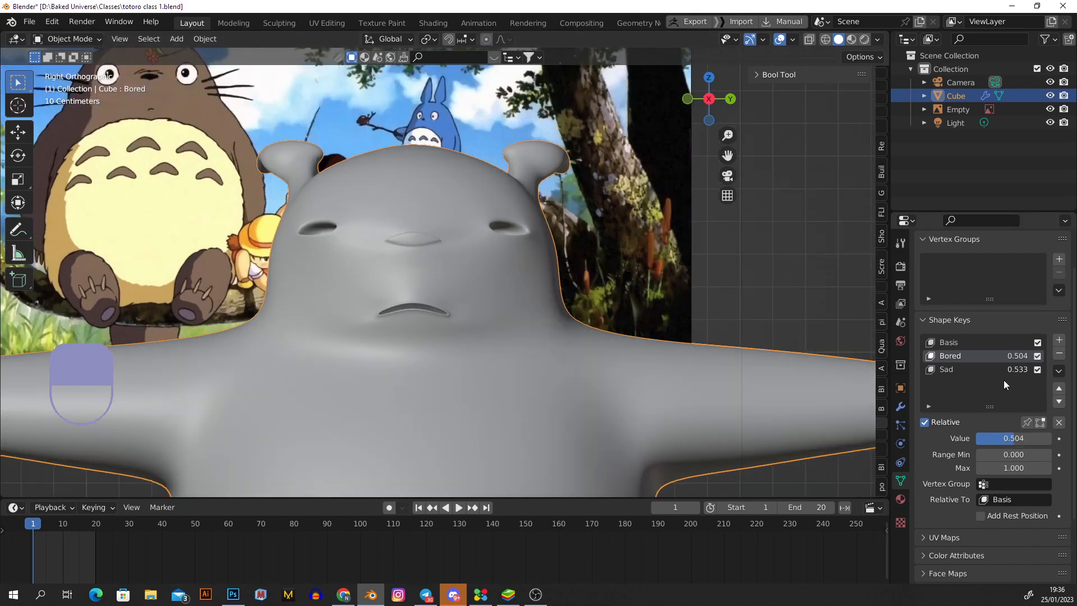
left_click(968, 367)
mouse_move(1021, 437)
left_mouse_down()
mouse_move(1002, 438)
mouse_move(1036, 437)
mouse_move(988, 438)
mouse_move(1040, 437)
left_mouse_up()
left_click(974, 357)
left_click(964, 371)
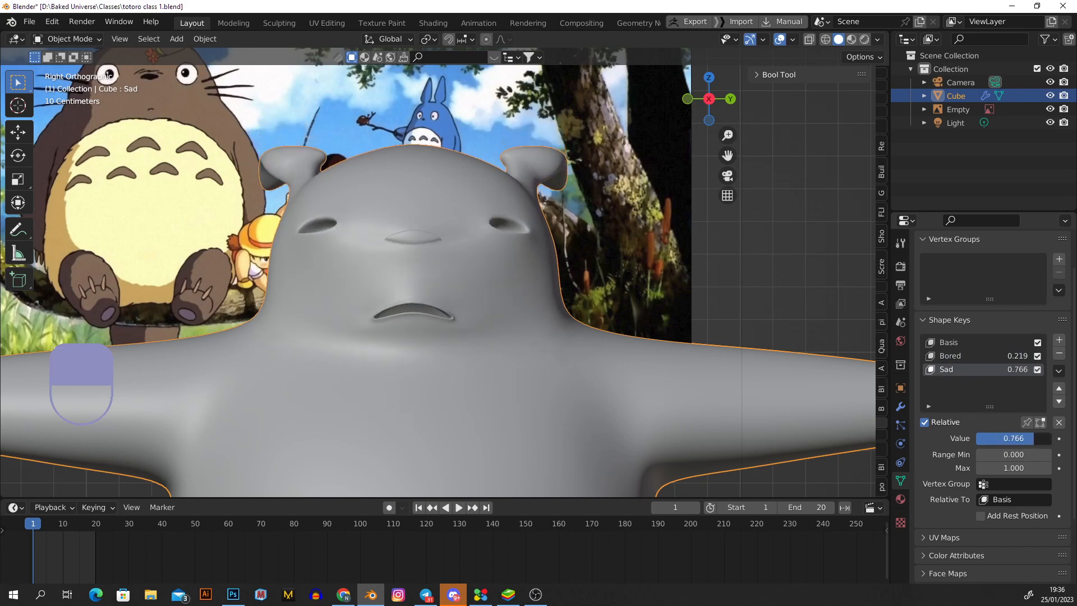
- Save the file and reset the Sad and Bored shape key values to 0.000
scroll(535, 292, "down", 3)
key("ctrl+s")
middle_click_drag(490, 328, 480, 268, "shift")
left_click_drag(1035, 438, 975, 437)
left_click(987, 356)
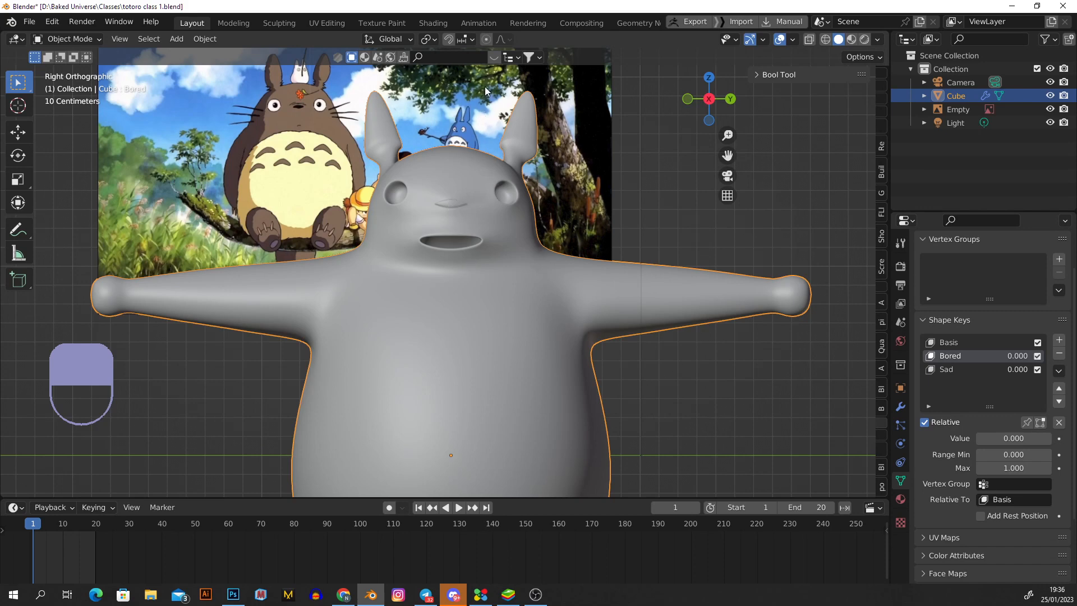
- Examine the neutral face up close and the character's full body, from ears to feet
scroll(450, 197, "up", 4)
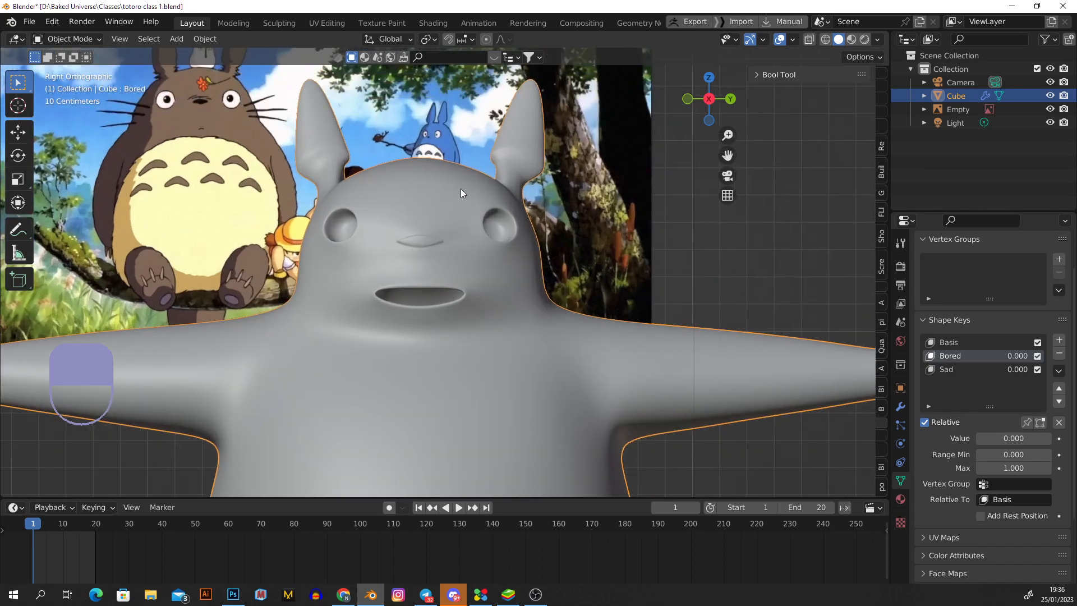
scroll(459, 188, "up", 2, "shift")
scroll(425, 241, "up", 2)
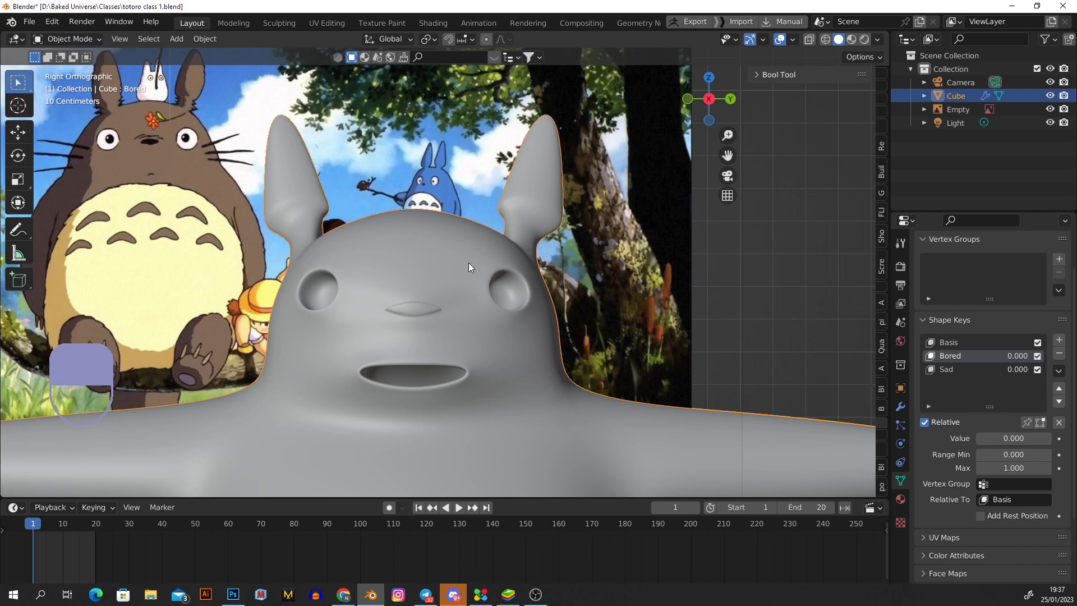
middle_click_drag(447, 264, 421, 252, "shift")
scroll(440, 256, "up", 1)
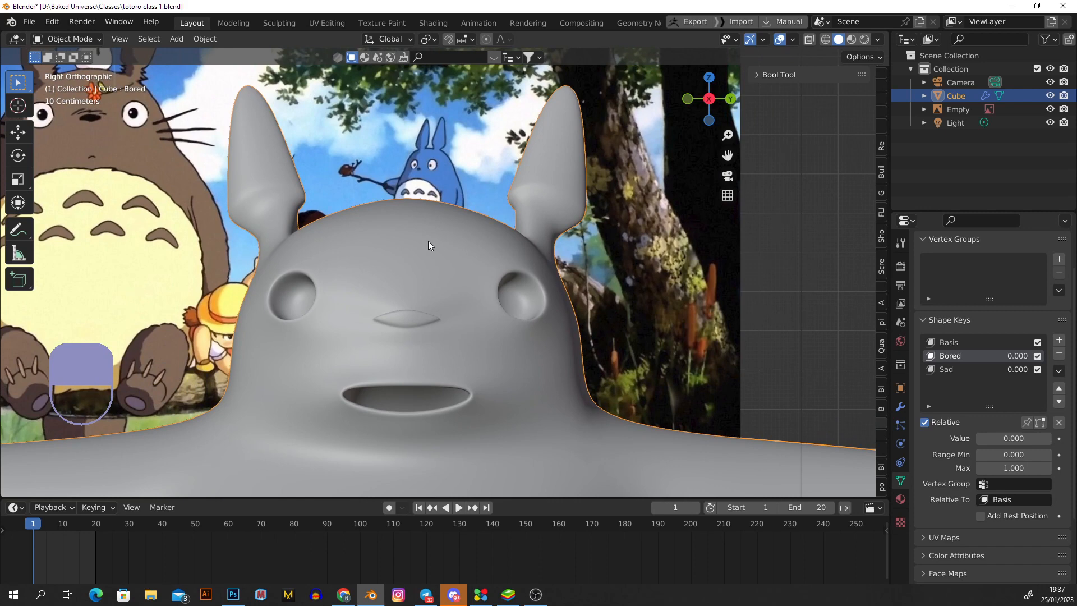
middle_click_drag(419, 256, 452, 244, "shift")
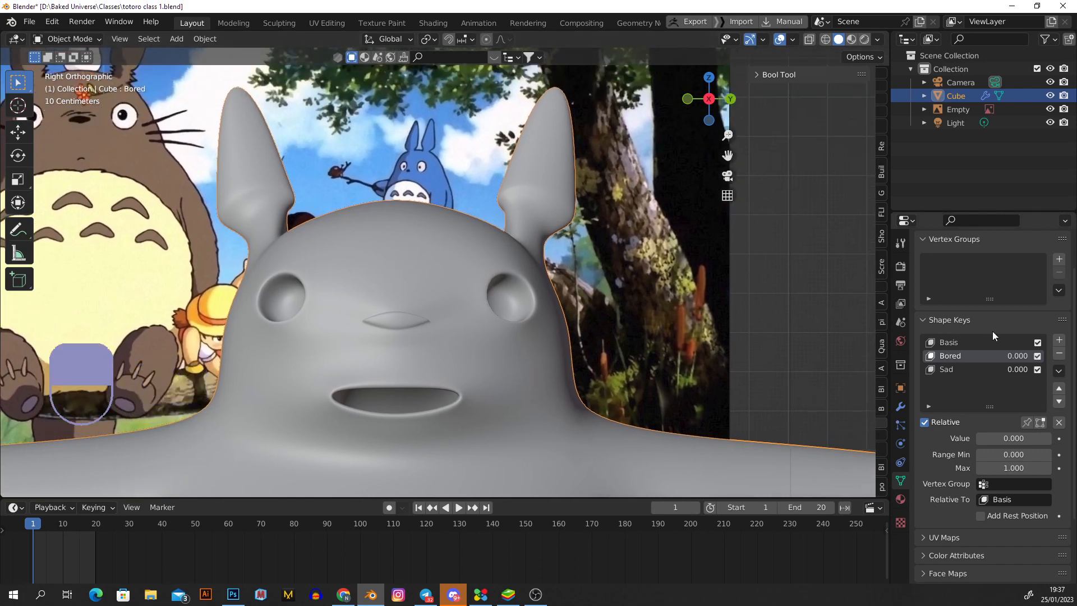
left_click_drag(1001, 438, 978, 438)
middle_click_drag(410, 343, 418, 227, "shift")
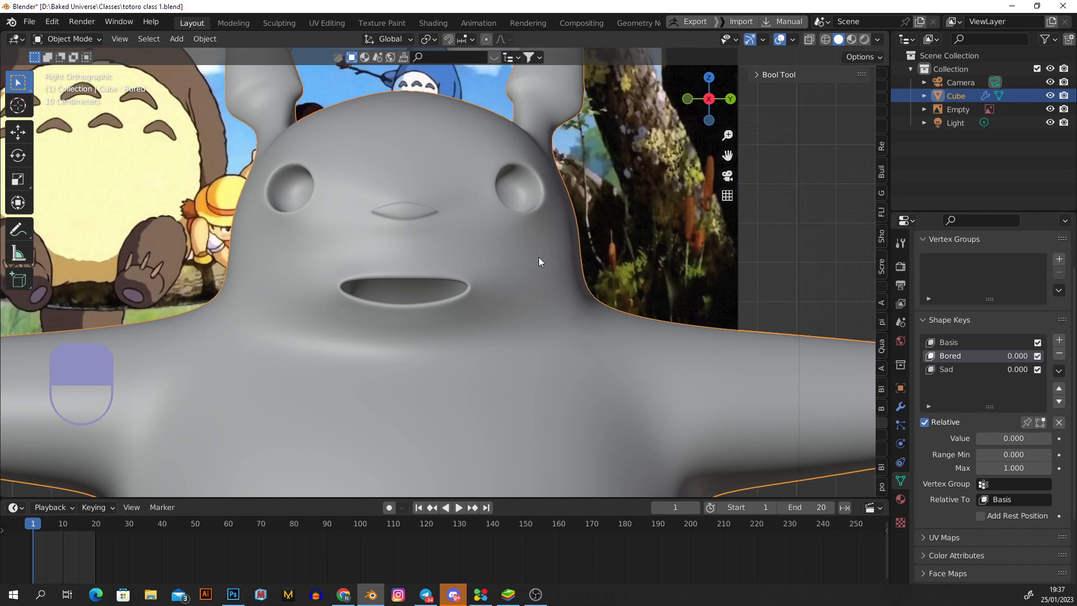
scroll(538, 257, "down", 7)
scroll(489, 247, "up", 4)
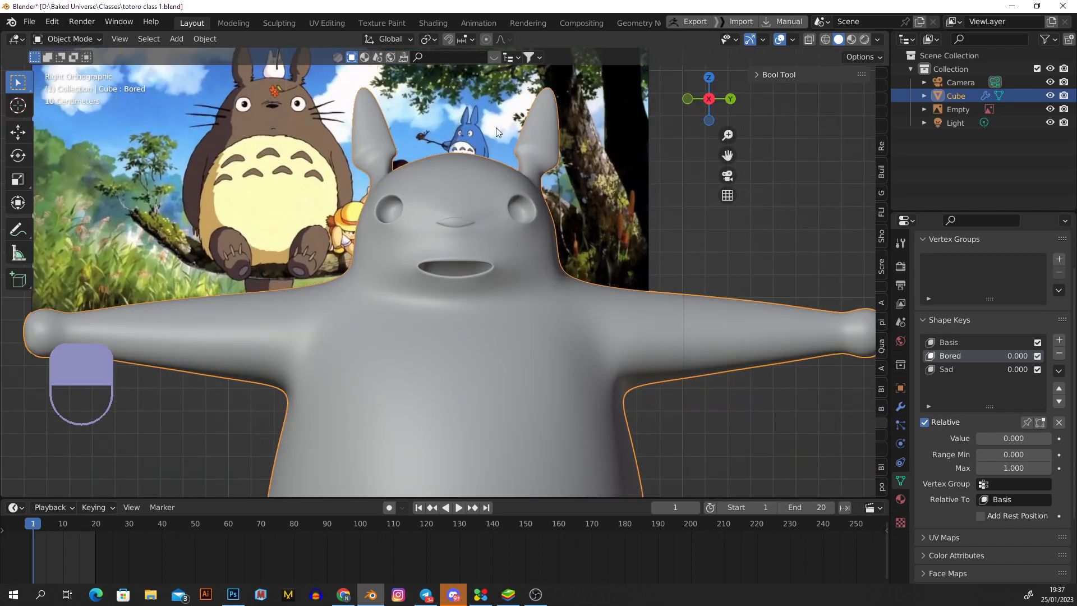
scroll(414, 201, "down", 2)
middle_click_drag(478, 247, 529, 268, "shift")
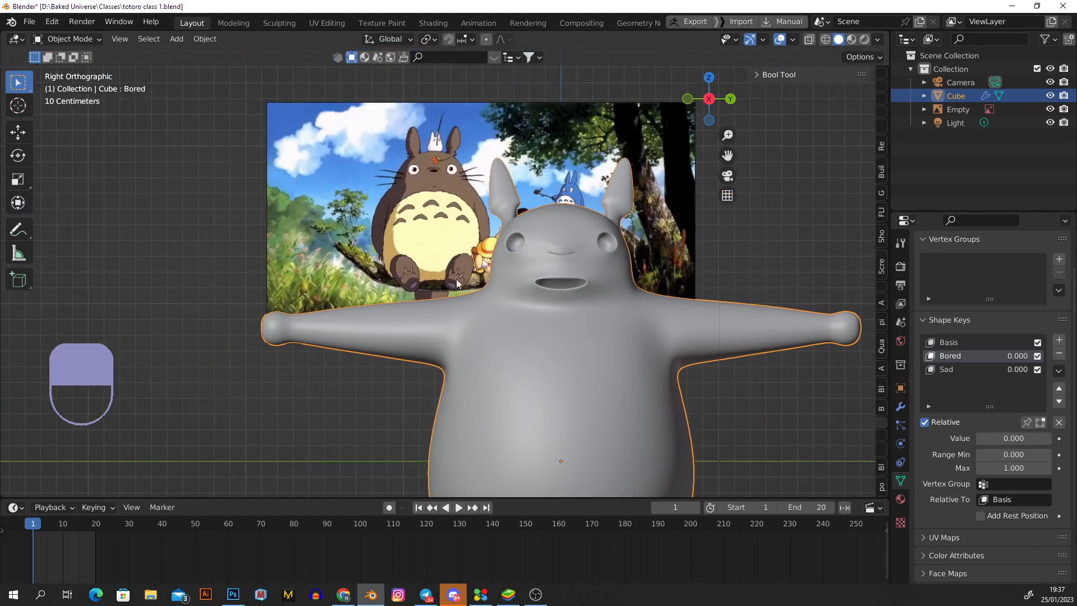
scroll(455, 278, "up", 4)
scroll(413, 297, "down", 5)
middle_click_drag(422, 285, 470, 216, "shift")
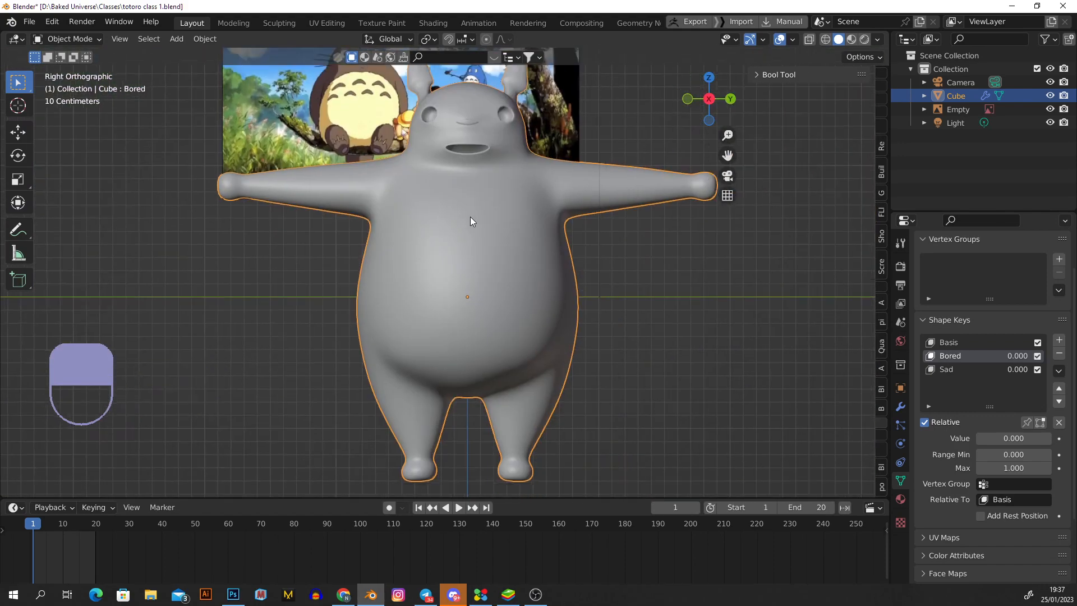
middle_click_drag(501, 385, 481, 310, "shift")
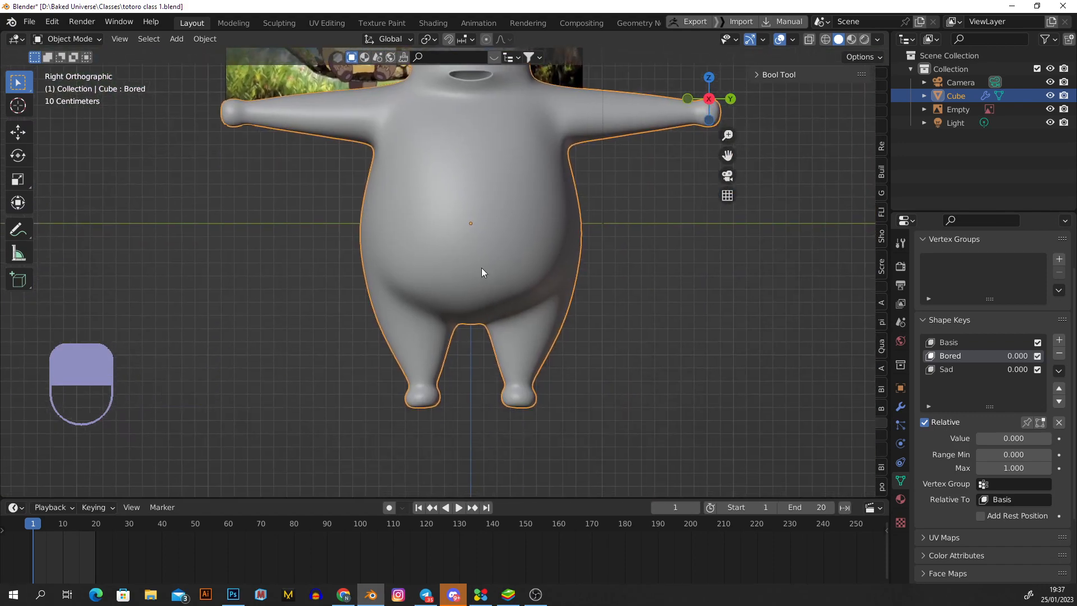
middle_click_drag(482, 268, 468, 351, "shift")
- Set the Sad shape key's value to 1.000 and switch the character to Sculpt Mode
left_click(960, 368)
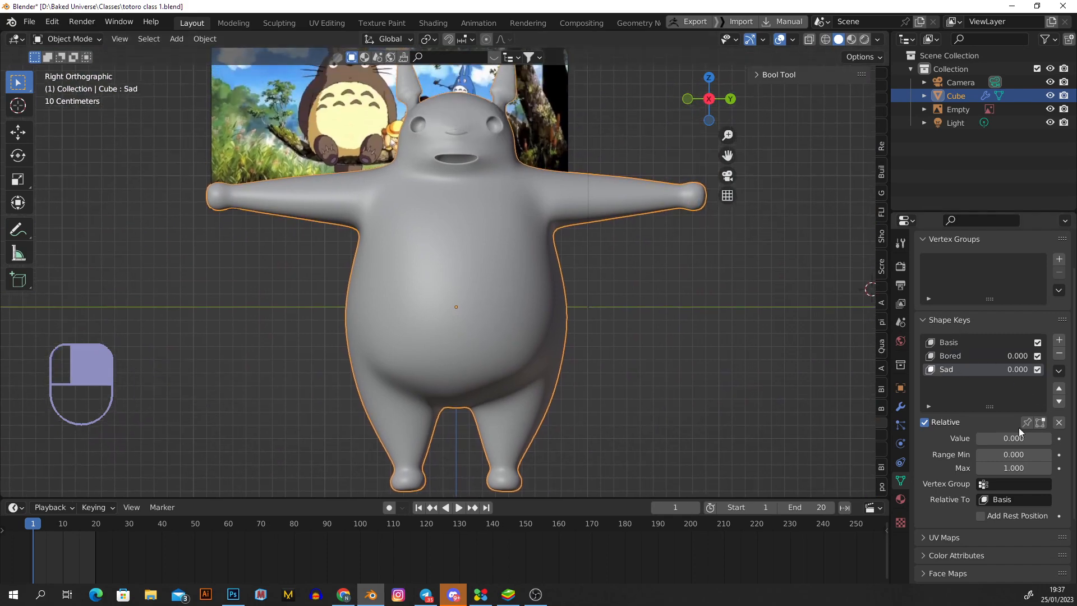
left_click_drag(1012, 438, 1048, 438)
middle_click_drag(515, 329, 494, 283, "shift")
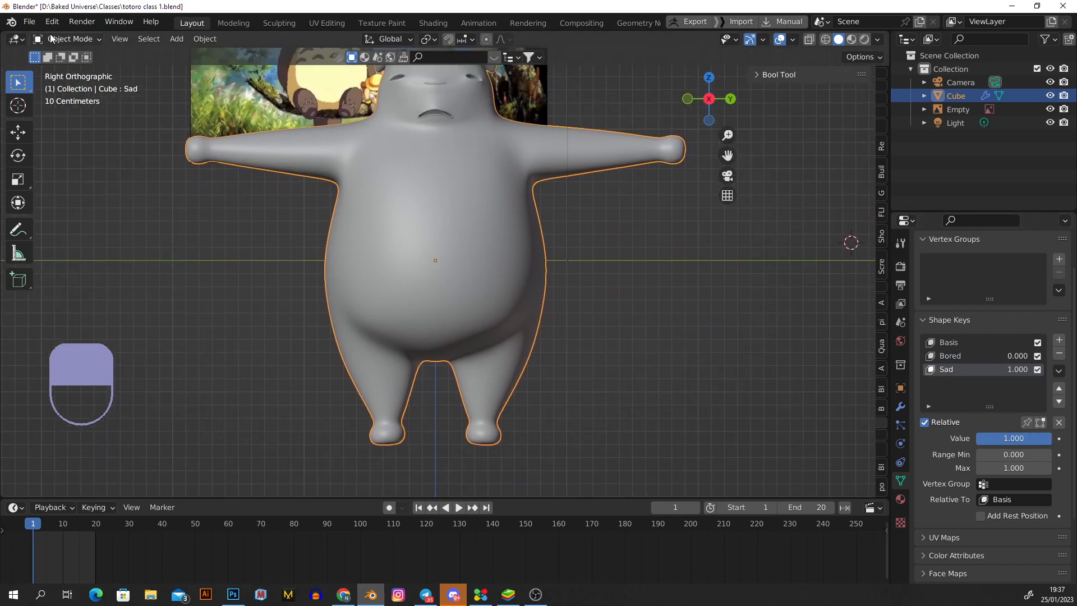
left_click(67, 38)
left_click(61, 86)
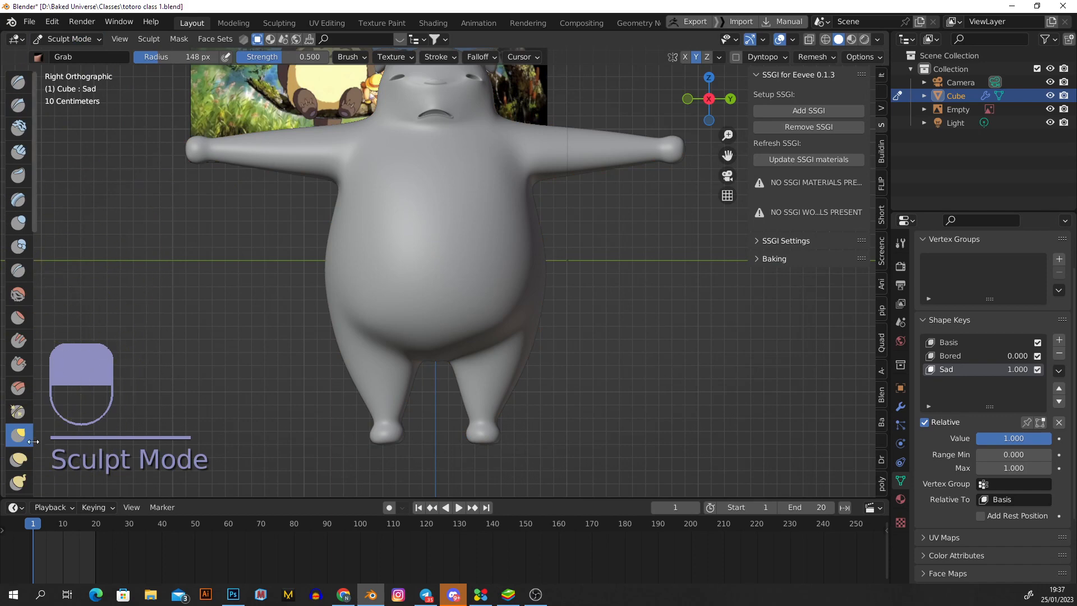
- Pull the upper body down and slightly back into a slump from the Front Orthographic view with a 311 px Snake Hook brush
left_click(24, 481)
middle_click_drag(252, 325, 482, 230, "alt")
key("f")
left_click(565, 197)
scroll(561, 196, "down", 2)
mouse_move(413, 194)
middle_mouse_down("shift")
mouse_move(400, 253)
mouse_move(360, 238)
middle_mouse_up("shift")
scroll(413, 229, "up", 1)
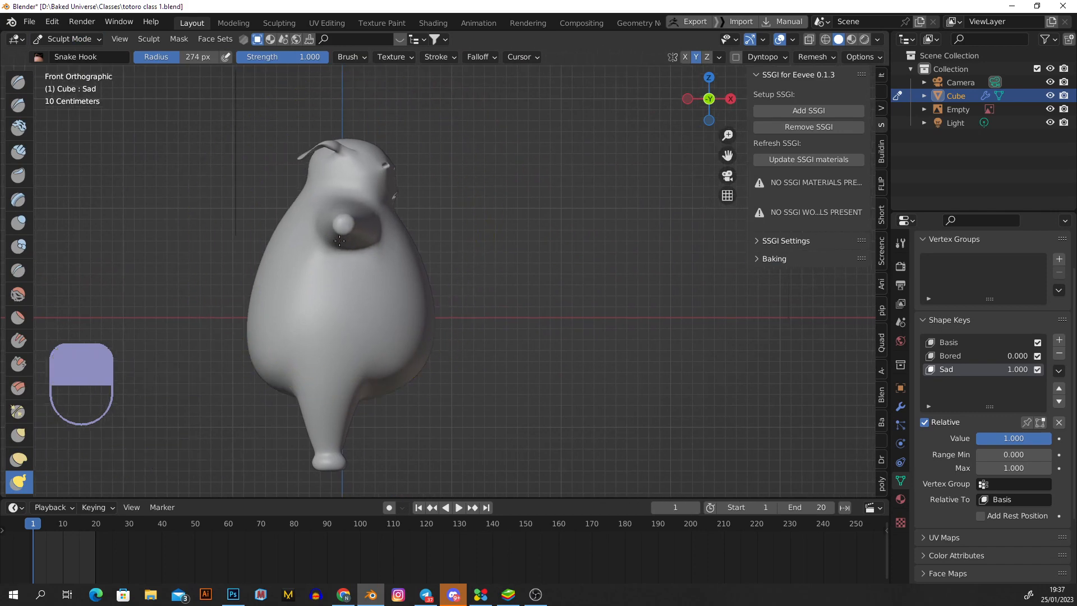
key("f")
key("ctrl+z")
key("f")
mouse_move(366, 212)
left_mouse_down()
mouse_move(366, 270)
mouse_move(350, 243)
left_mouse_up()
mouse_move(350, 243)
middle_mouse_down("alt")
mouse_move(544, 325)
mouse_move(430, 293)
middle_mouse_up("alt")
key("f")
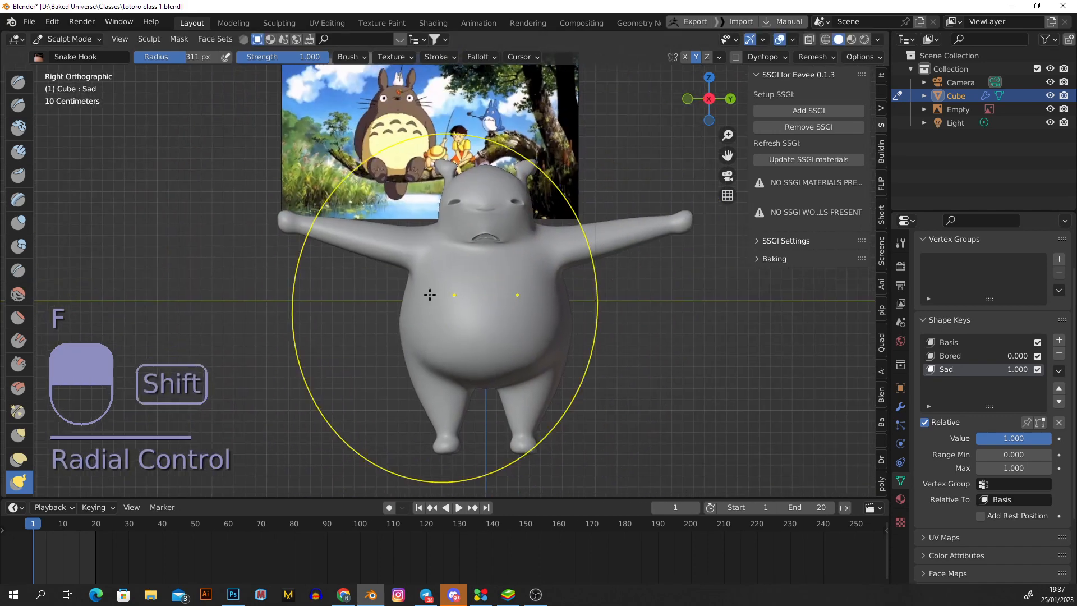
- Return to Object Mode, inspect the slumped pose and set the Sad shape key's value to 0.000
left_click(83, 42)
left_click(76, 55)
middle_click_drag(467, 198, 376, 108, "shift")
scroll(309, 149, "up", 2)
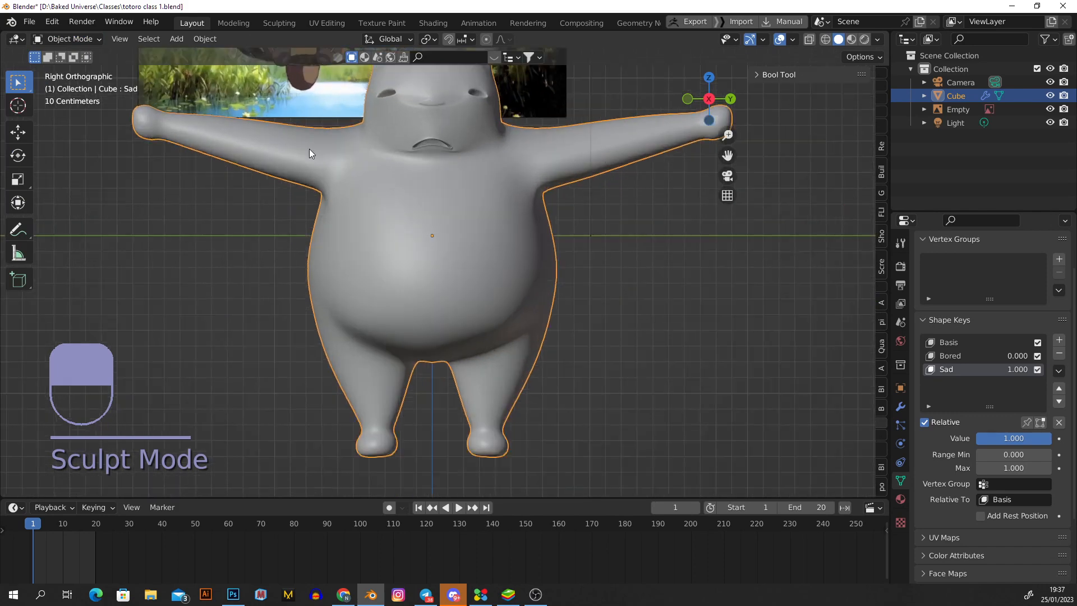
middle_click_drag(333, 159, 320, 202, "shift")
mouse_move(381, 215)
middle_mouse_down("shift")
mouse_move(331, 174)
mouse_move(361, 213)
middle_mouse_up("shift")
scroll(370, 149, "down", 1)
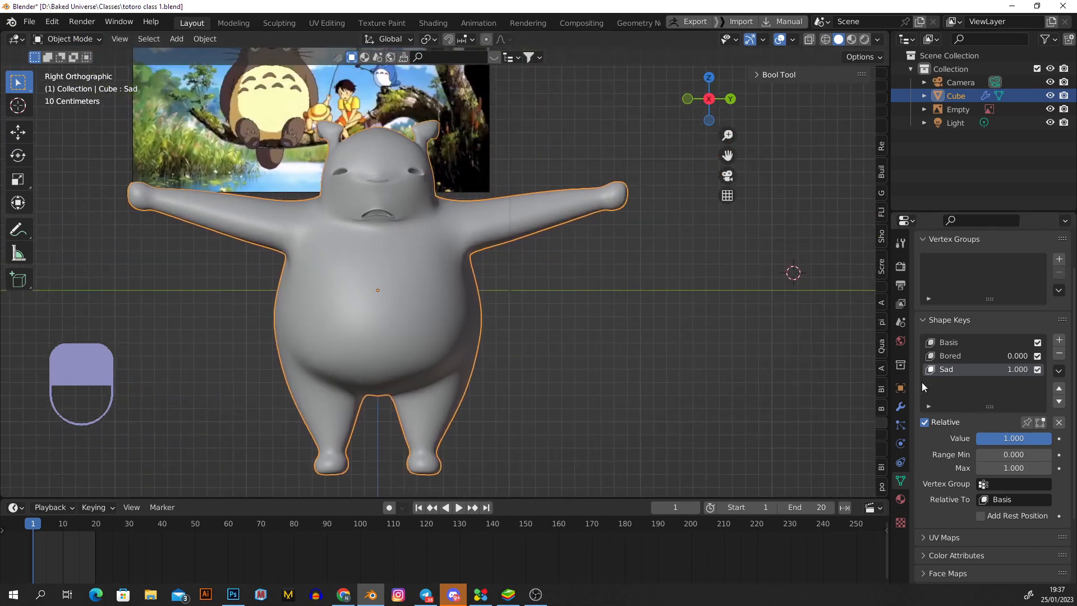
middle_click_drag(823, 352, 505, 314)
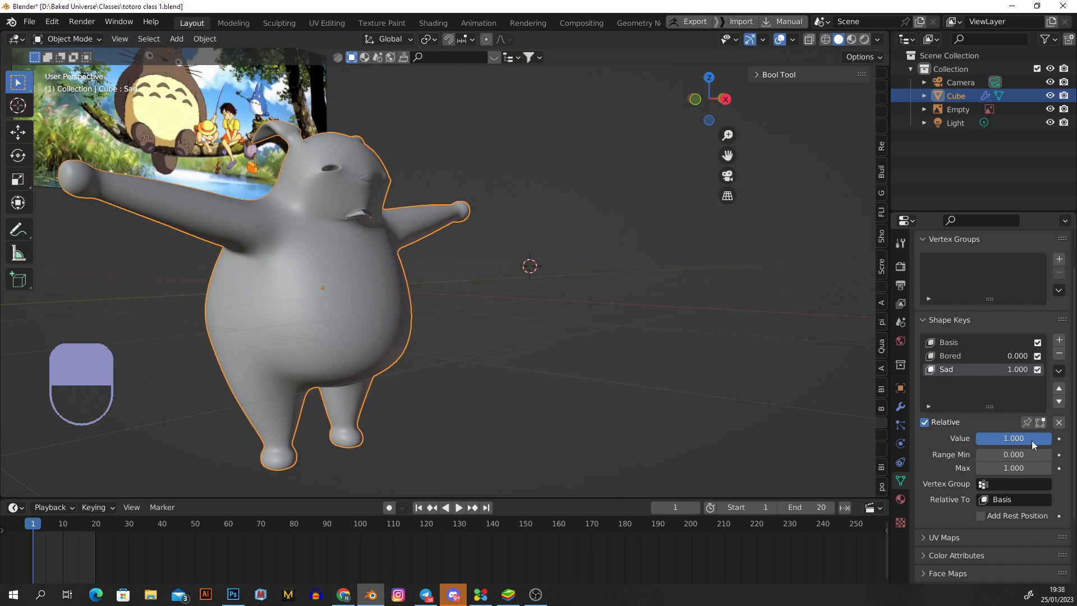
left_click_drag(1032, 439, 979, 440)
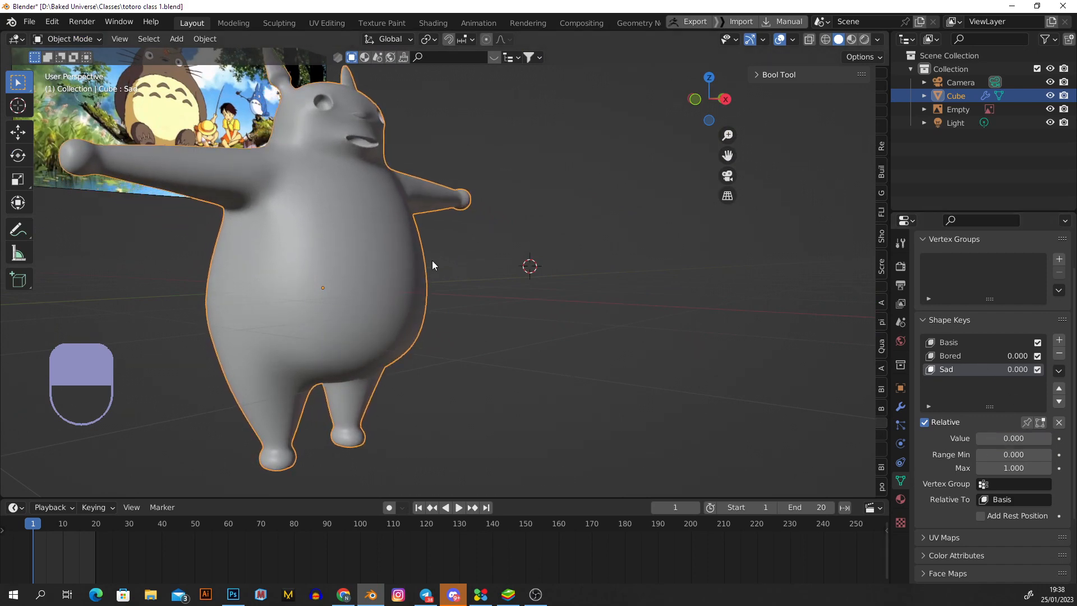
middle_click_drag(432, 260, 457, 286, "alt")
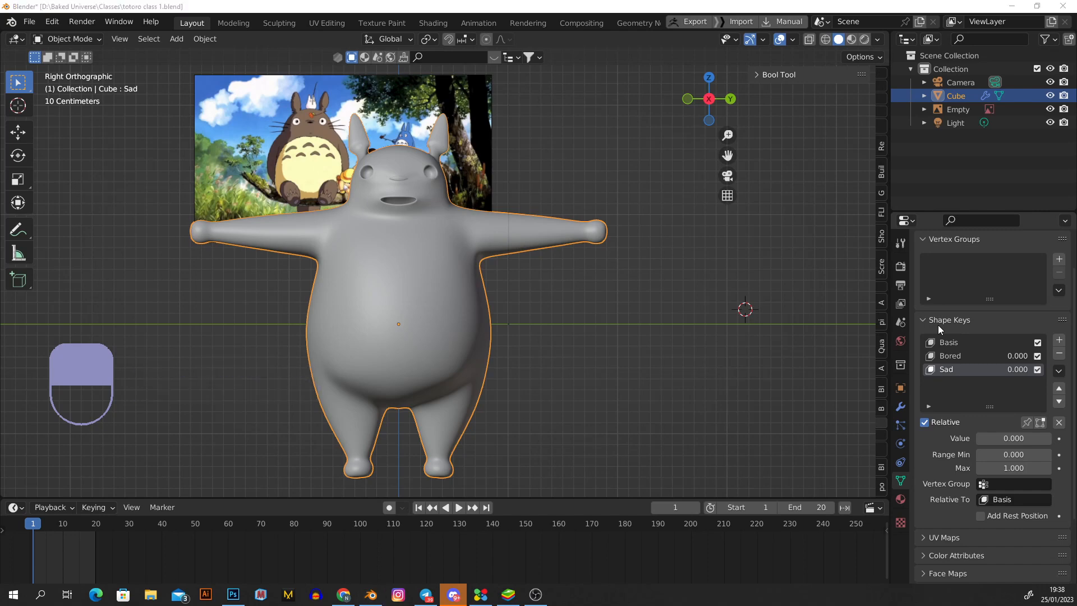
scroll(565, 235, "down", 1)
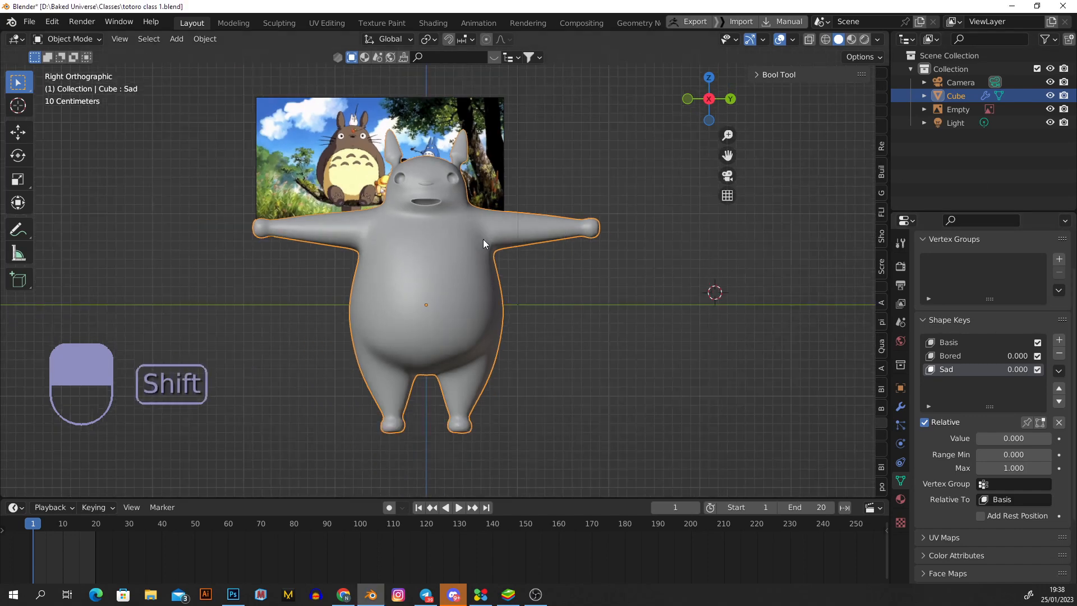
scroll(521, 230, "up", 3)
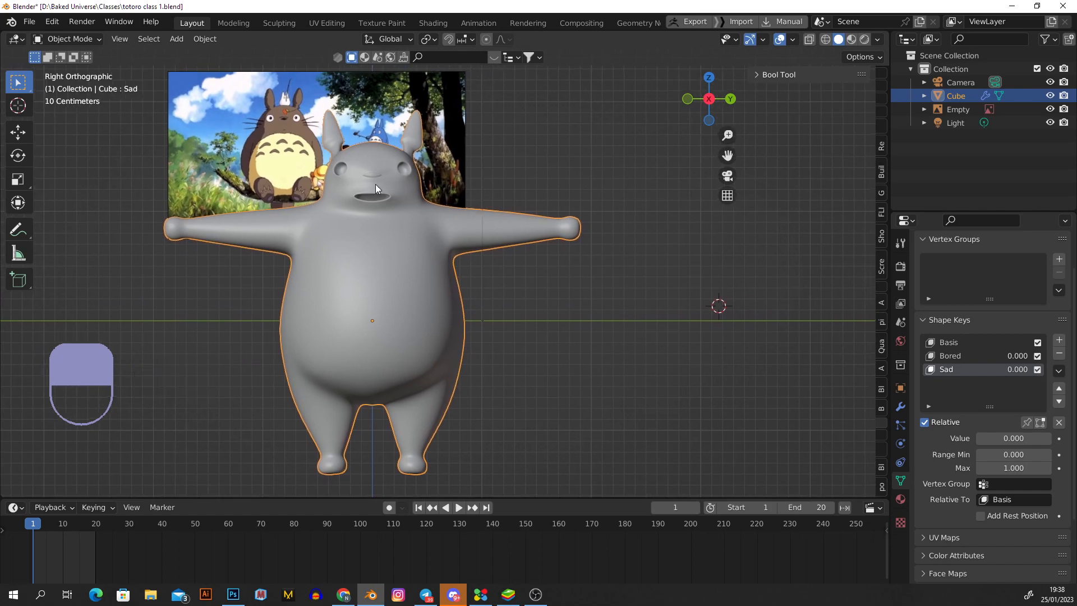
middle_click_drag(445, 160, 424, 199, "shift")
scroll(424, 180, "up", 3)
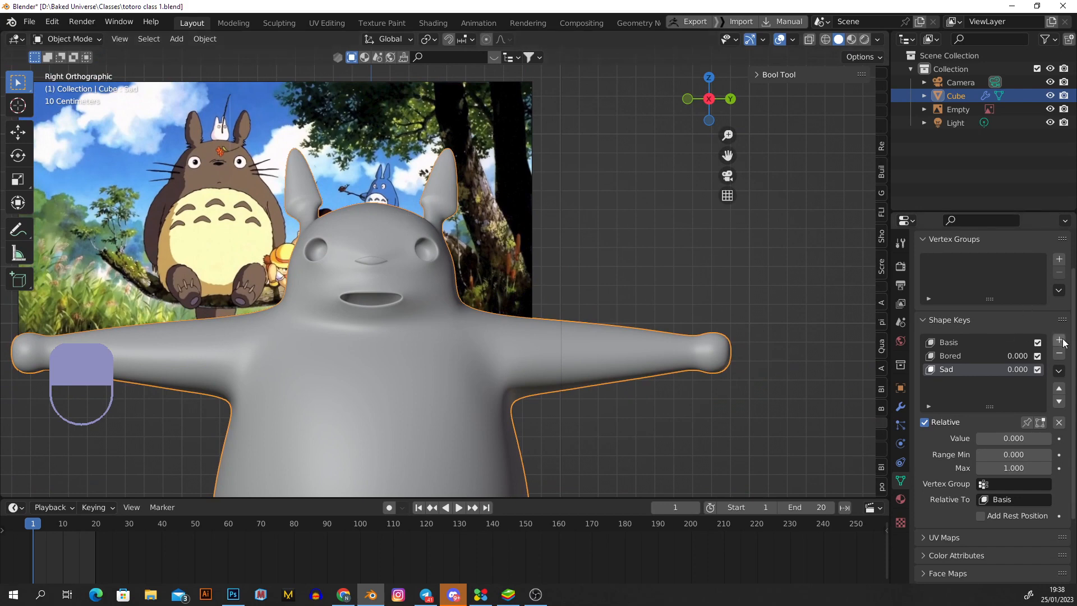
left_click_drag(996, 439, 896, 406)
left_click(956, 359)
left_click(961, 370)
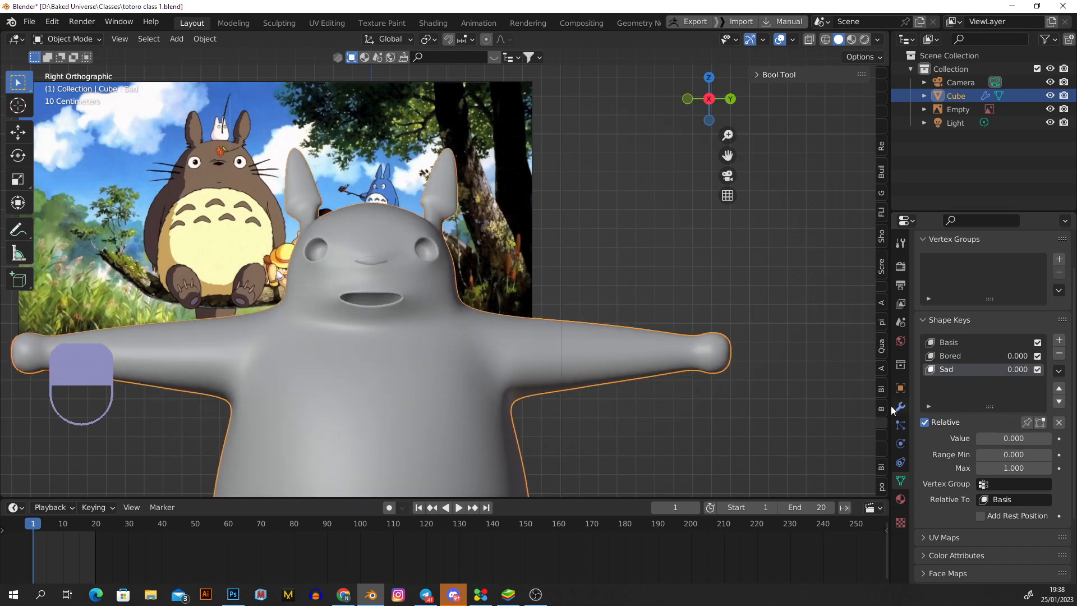
- Examine the reference Totoro's face and body and compare them with the modelled head
scroll(425, 343, "down", 1)
middle_click_drag(424, 344, 478, 303, "shift")
scroll(456, 220, "down", 1)
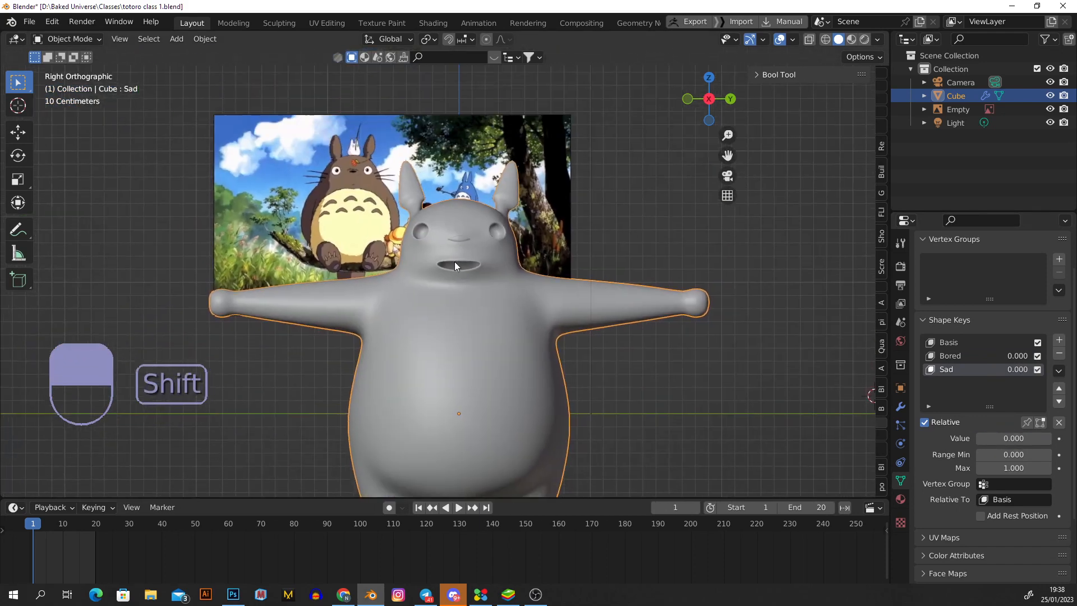
scroll(337, 171, "up", 4)
middle_click_drag(368, 186, 317, 172, "shift")
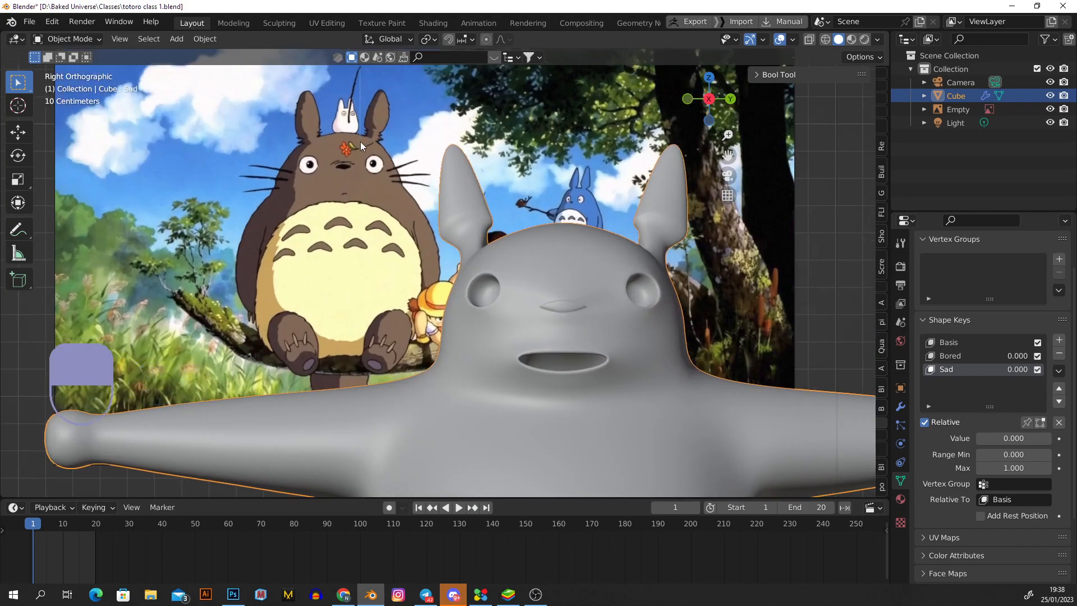
scroll(345, 143, "up", 5)
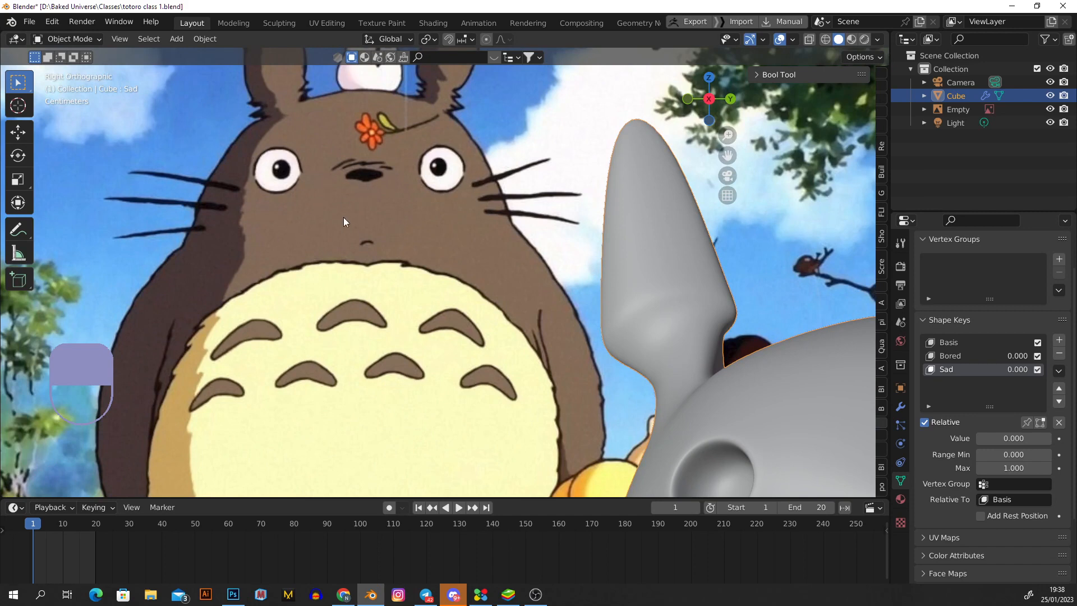
scroll(416, 160, "down", 4)
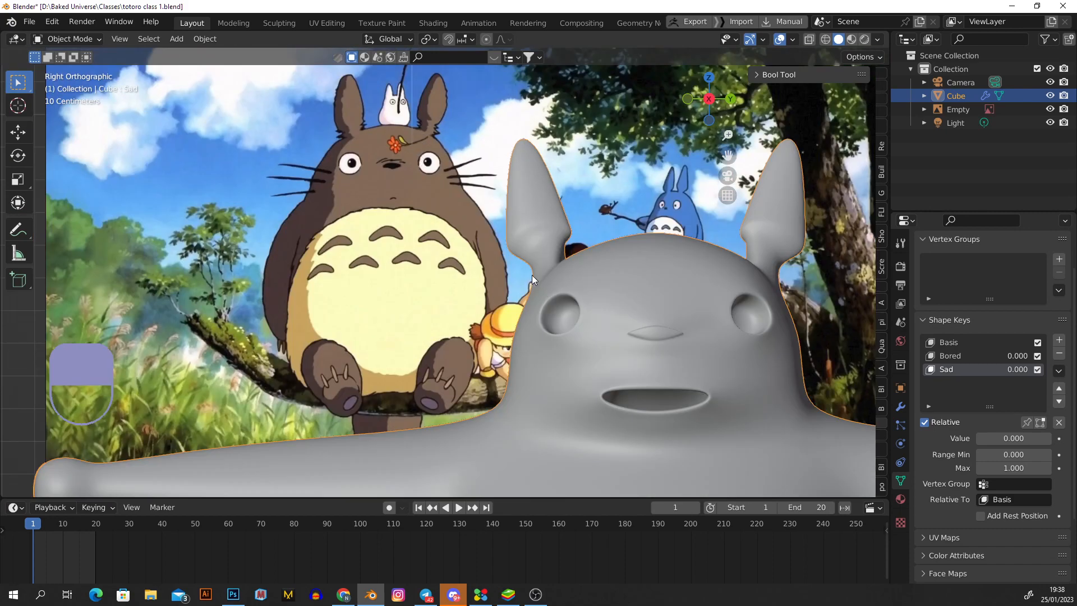
scroll(606, 367, "down", 1)
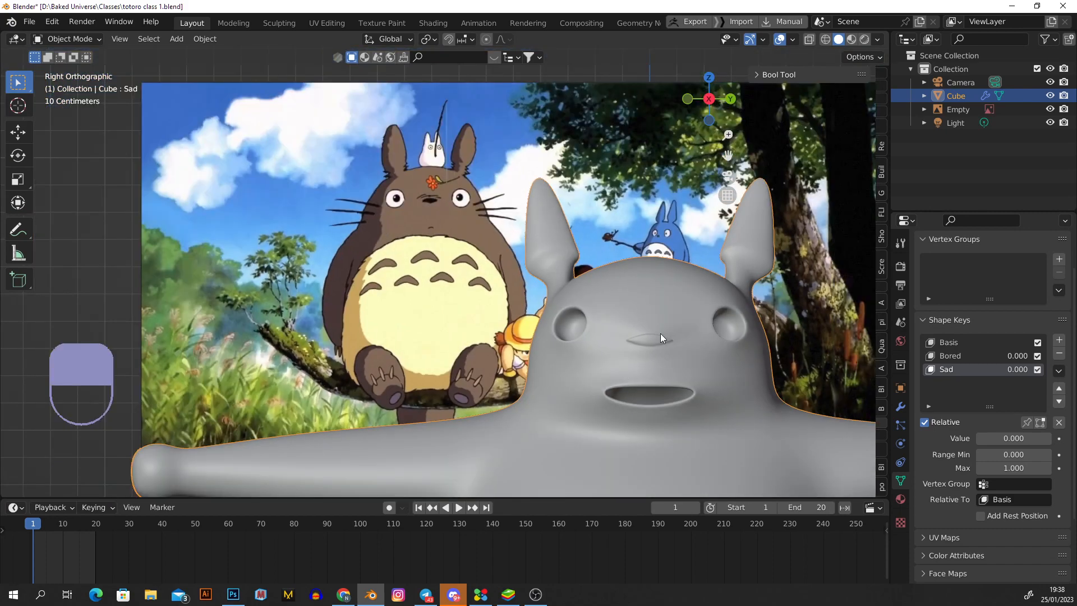
scroll(714, 373, "down", 1)
middle_click_drag(714, 374, 630, 274, "shift")
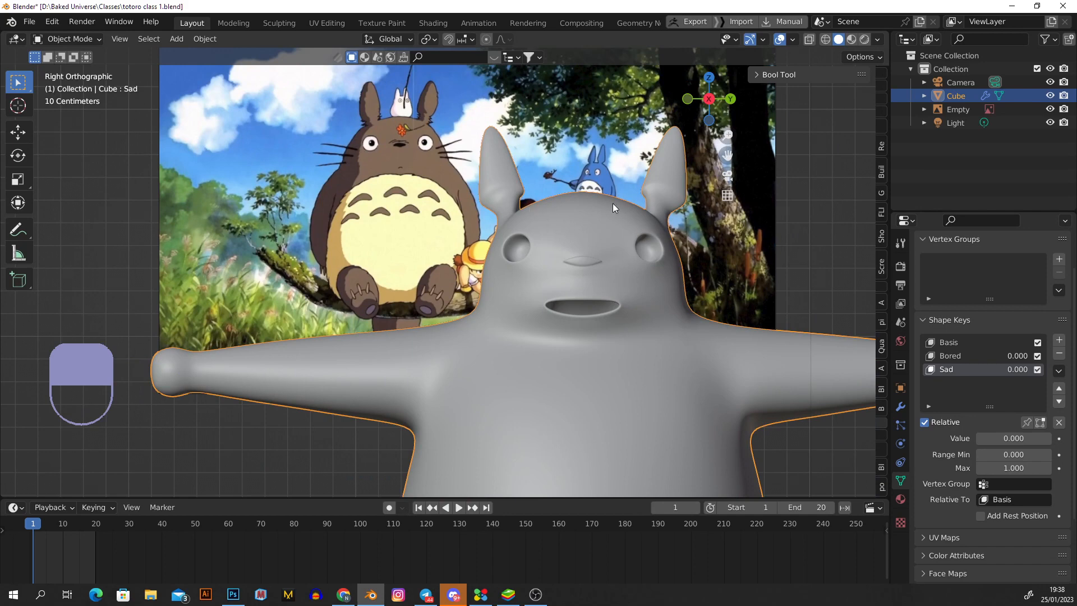
- Examine the model's full body alongside the reference image, from the feet up to the ears
scroll(580, 213, "down", 2)
middle_click_drag(530, 203, 614, 245, "shift")
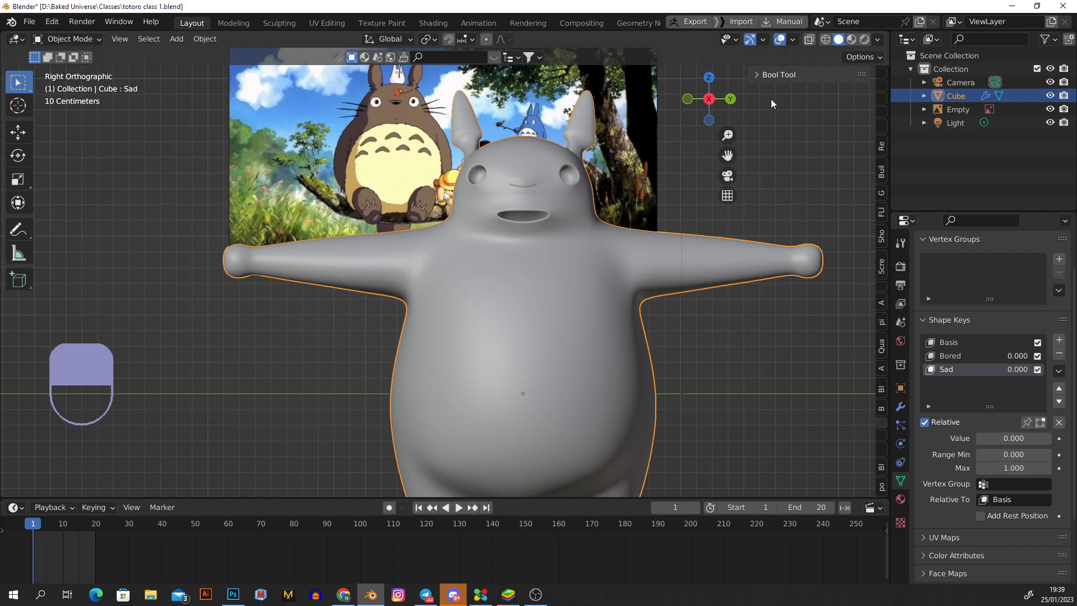
scroll(724, 210, "down", 1)
middle_click_drag(702, 240, 509, 205, "shift")
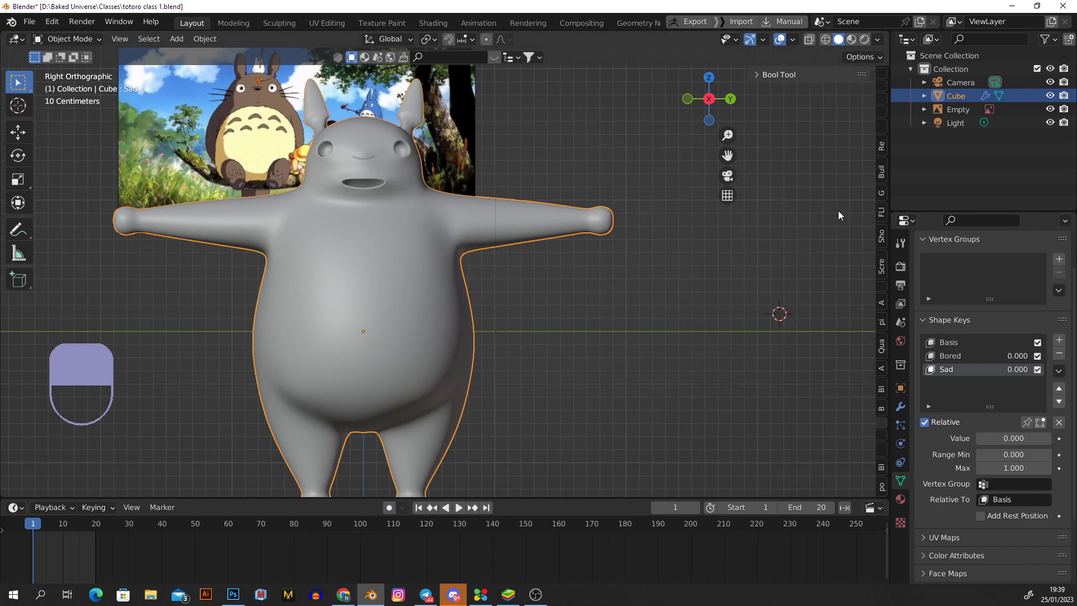
scroll(736, 219, "down", 1)
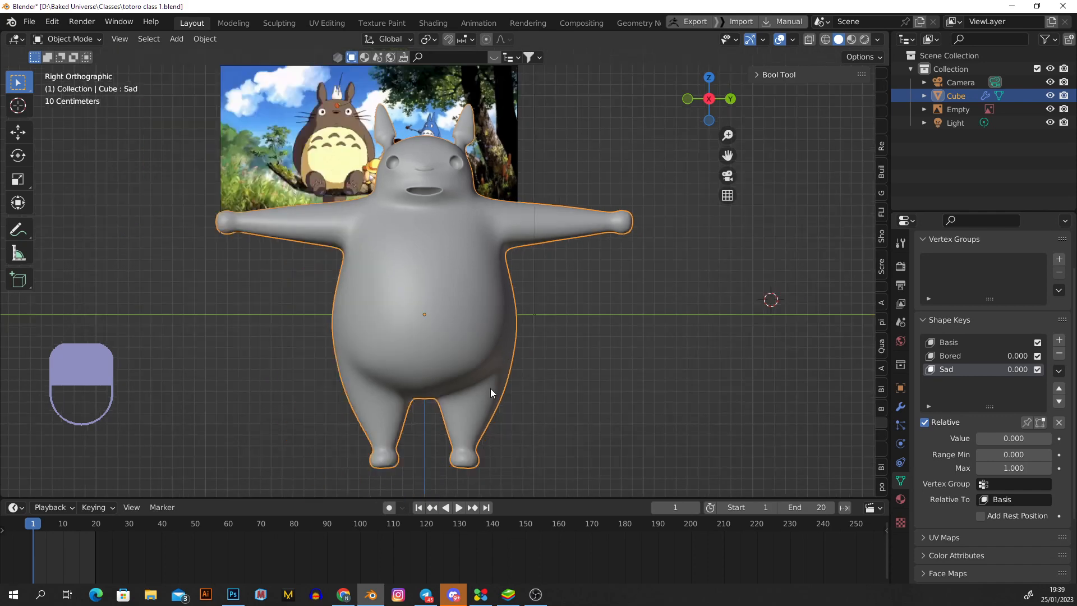
scroll(490, 388, "up", 1)
scroll(518, 250, "down", 1)
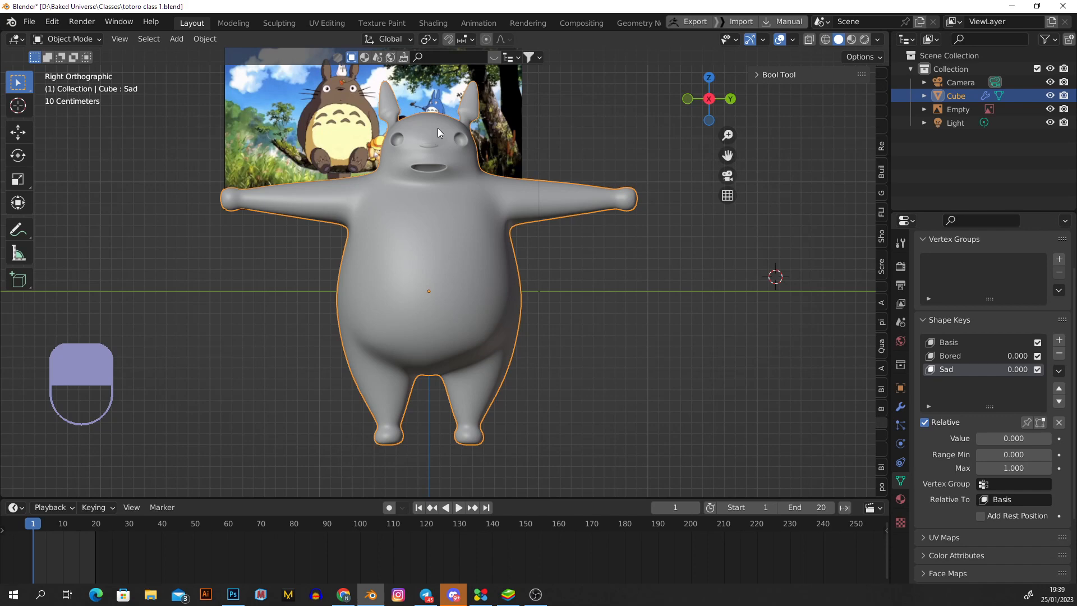
scroll(440, 126, "up", 1)
middle_click_drag(438, 126, 413, 164, "shift")
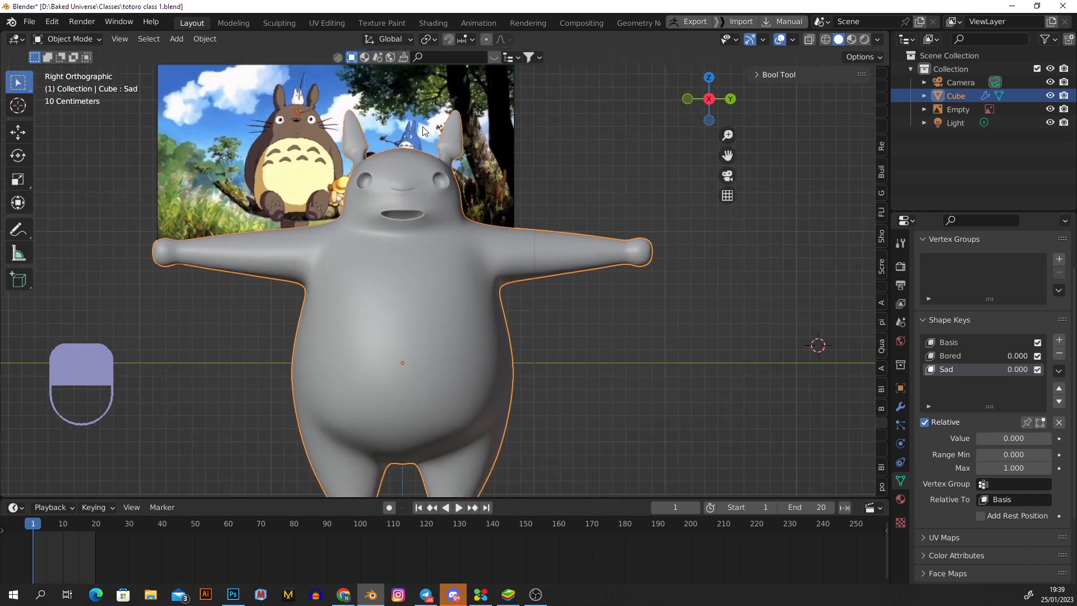
scroll(429, 126, "up", 1)
middle_click_drag(433, 97, 396, 115, "shift")
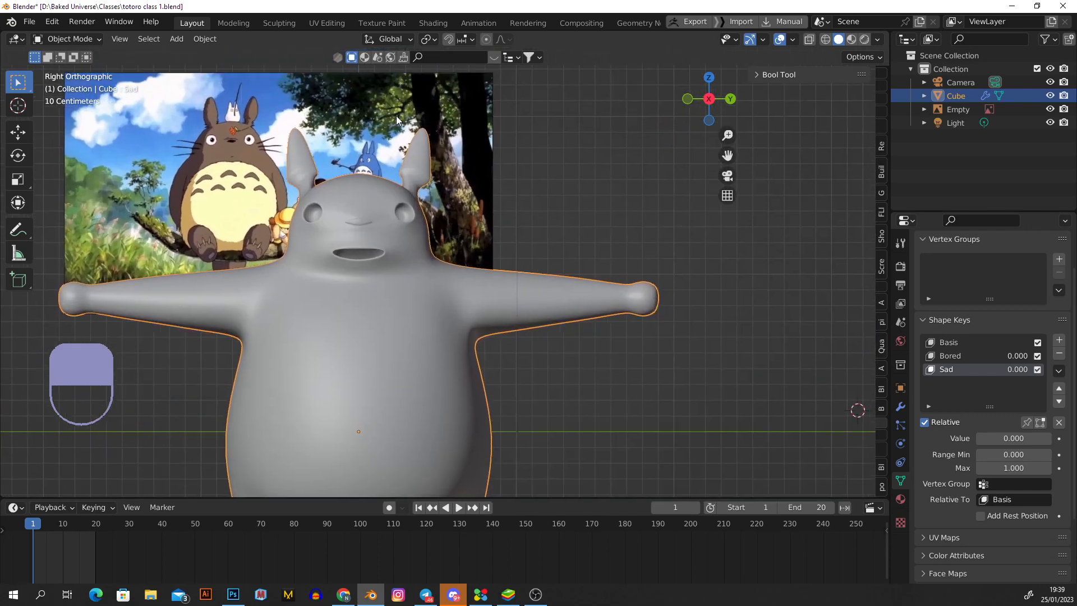
scroll(318, 167, "up", 1)
- Try to apply the Subdivision modifier, removing all the mesh's shape keys so that it can be applied
left_click(901, 407)
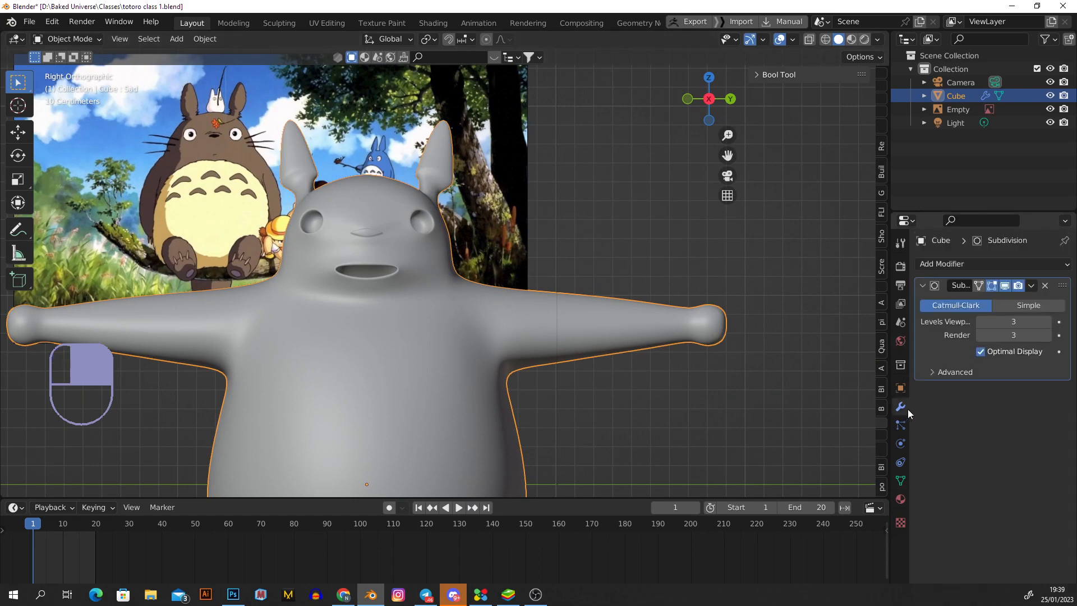
key("ctrl+a")
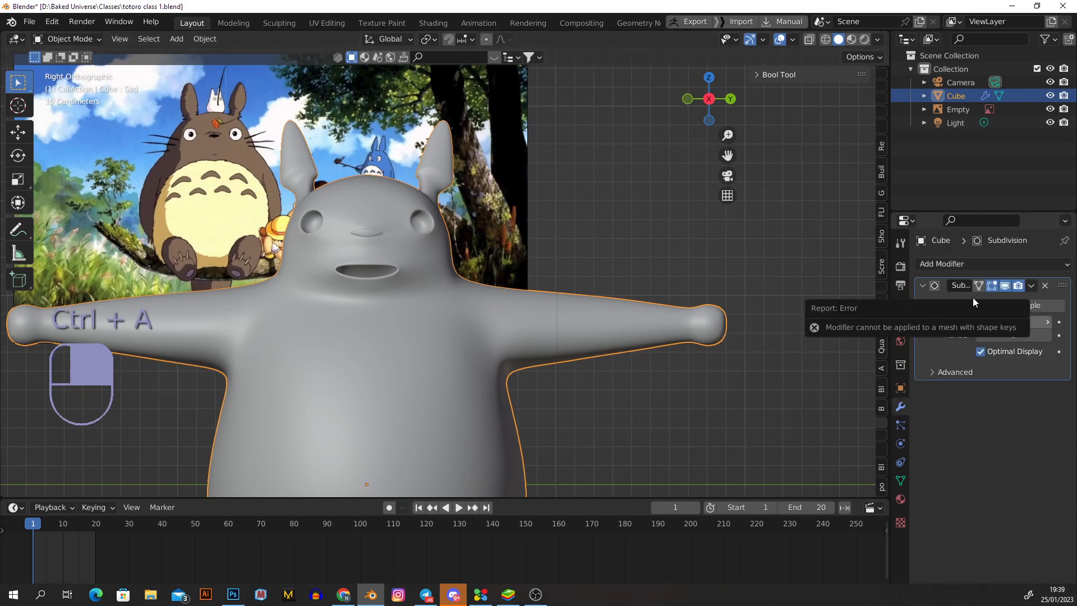
left_click(901, 481)
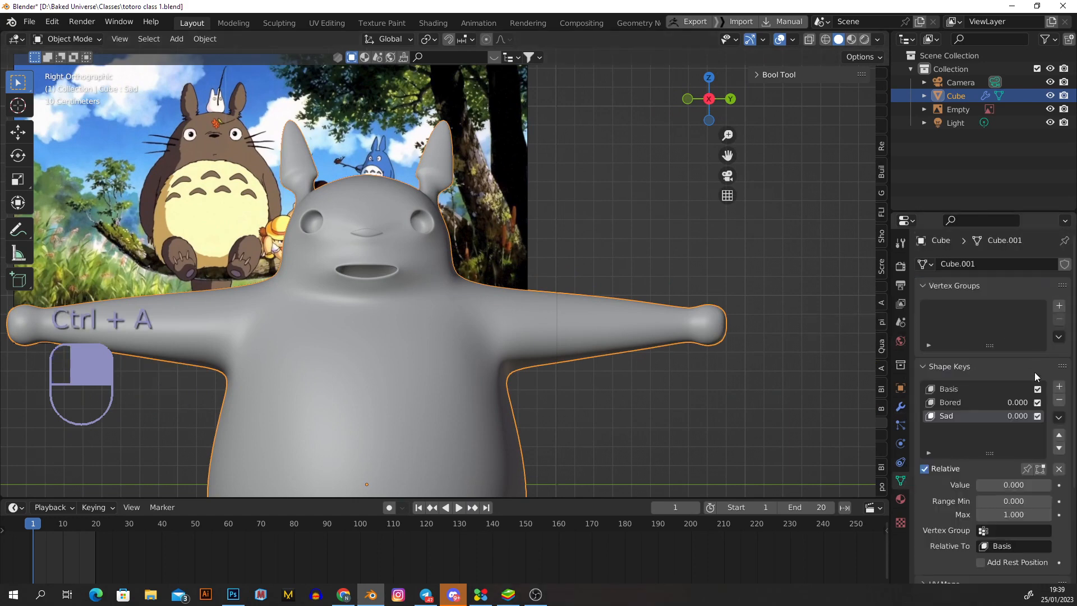
left_click(1059, 402)
left_click(1059, 402)
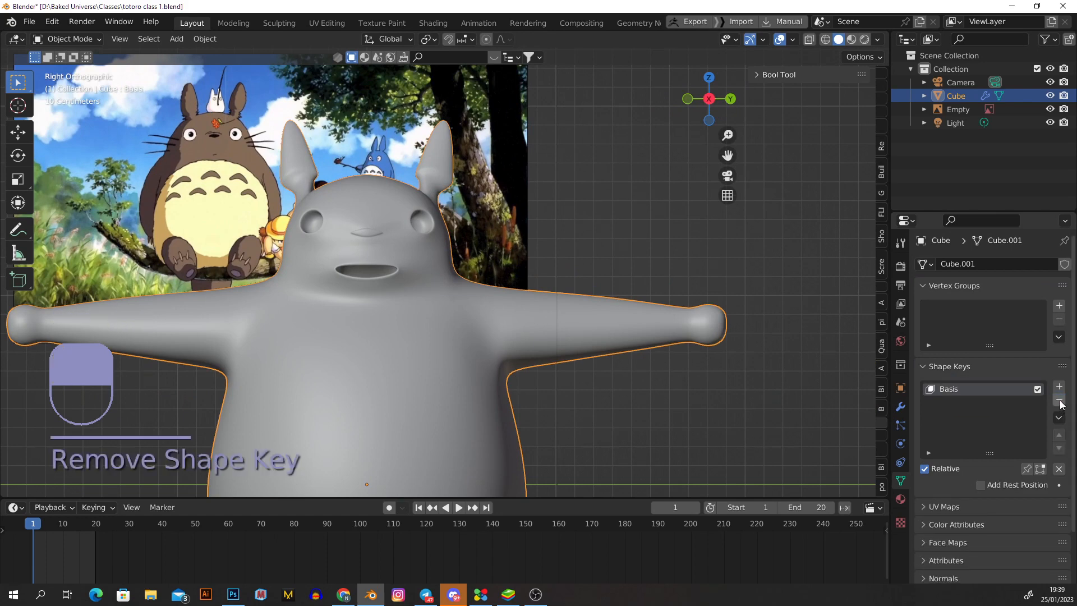
left_click(1059, 401)
left_click(901, 407)
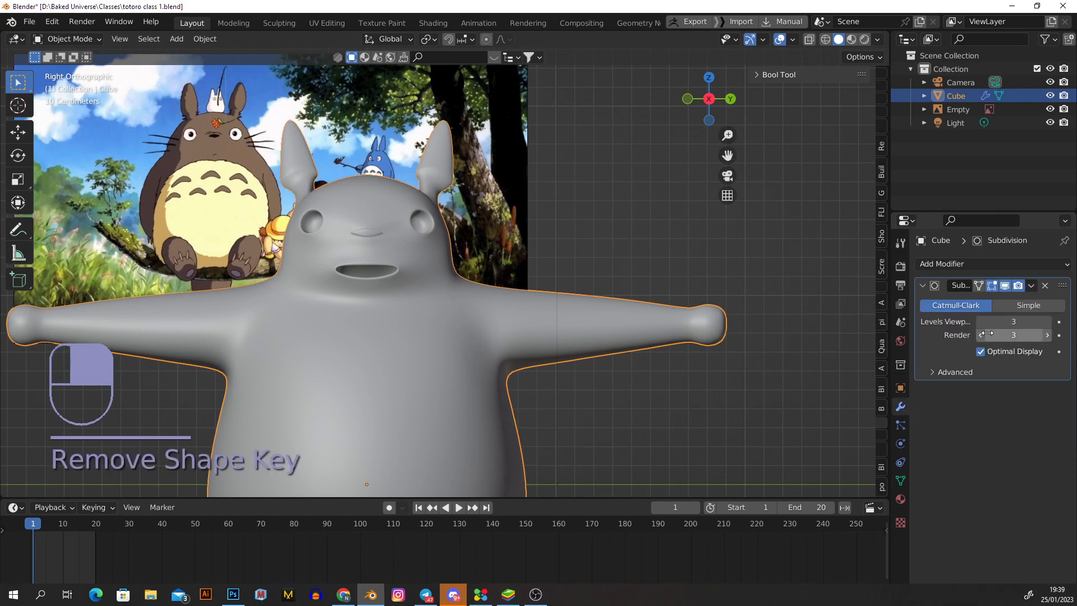
key("ctrl+a")
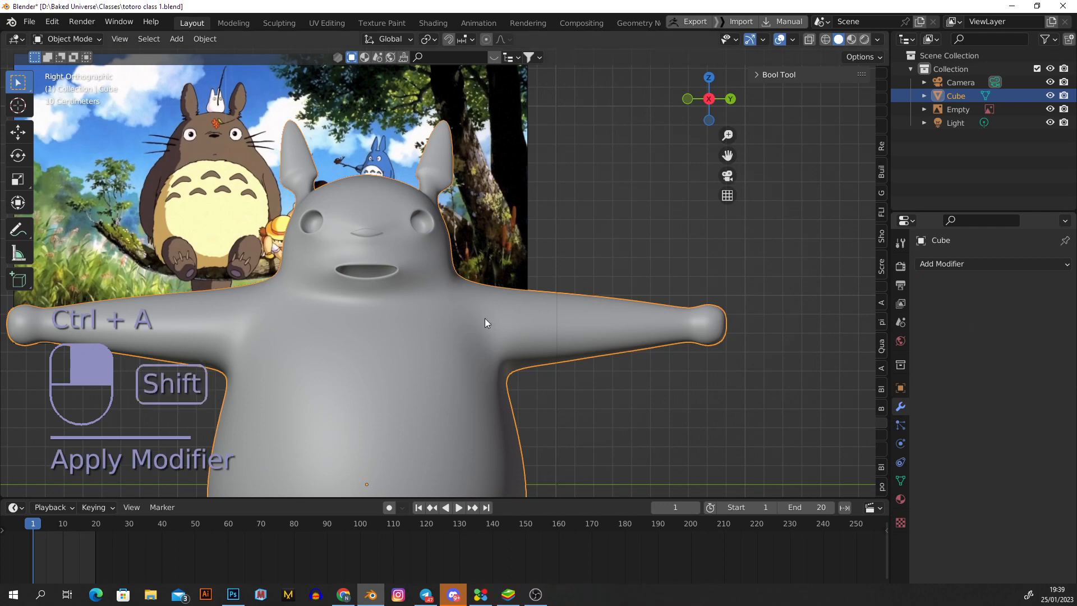
- Add a Basis and a Key 1 shape key, with Key 1's value at 1.000, and switch the character to Sculpt Mode
middle_click_drag(484, 318, 479, 191, "shift")
left_click(900, 481)
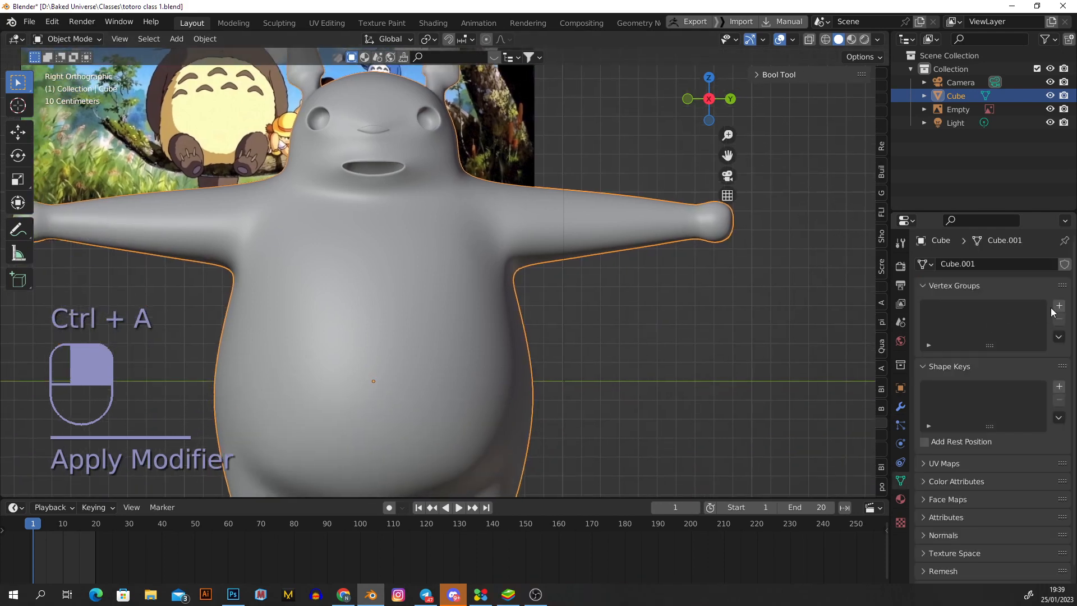
left_click(1059, 387)
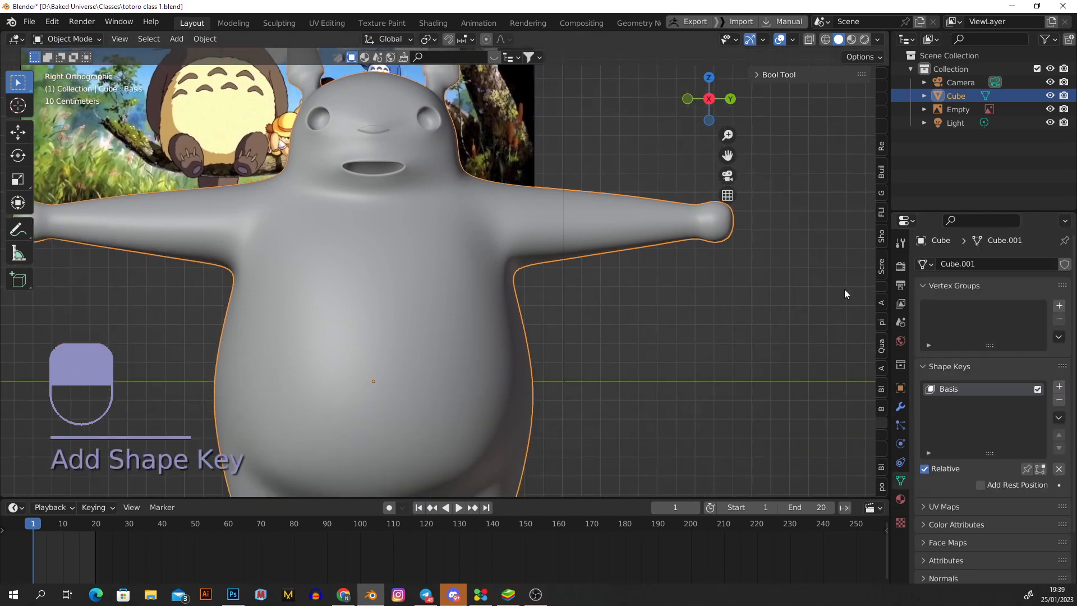
left_click(1059, 387)
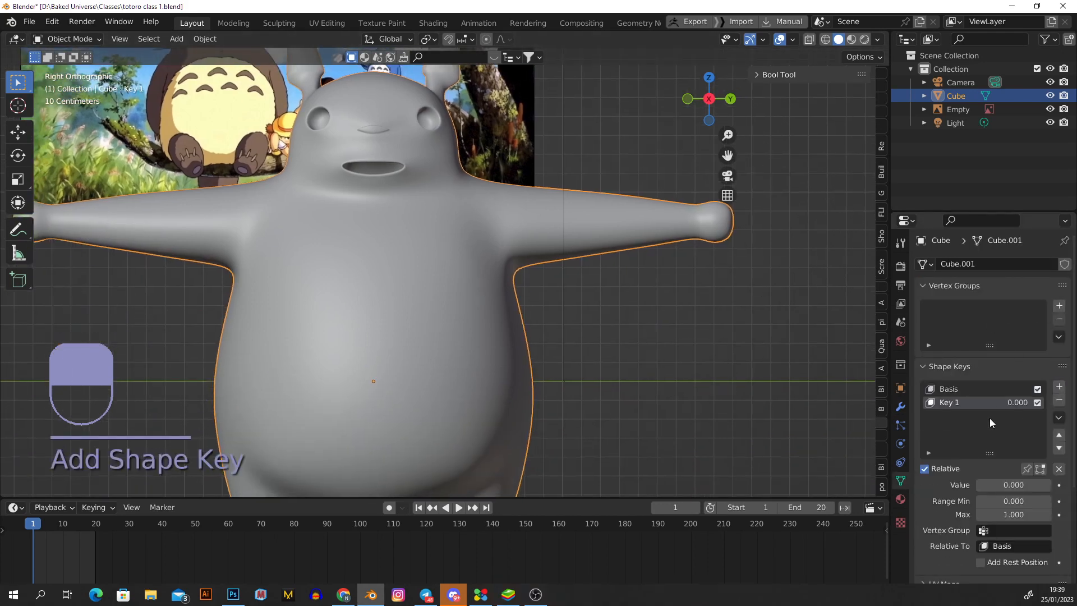
left_click(65, 39)
left_click(72, 72)
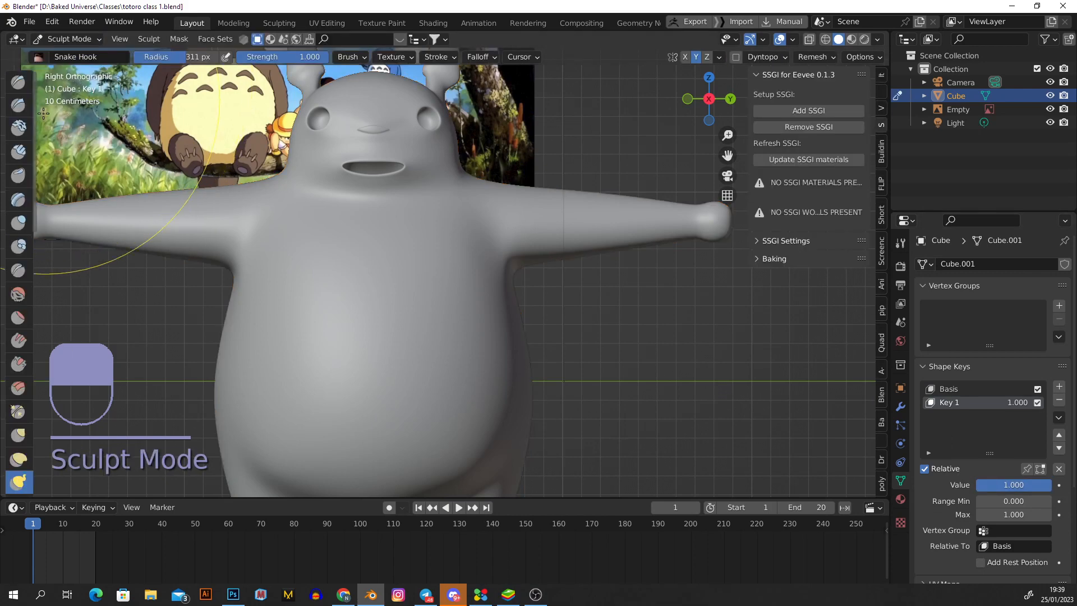
- Sculpt raised muscles on both sides of the chest with a resized Draw brush
left_click(19, 81)
key("f")
left_click(233, 218)
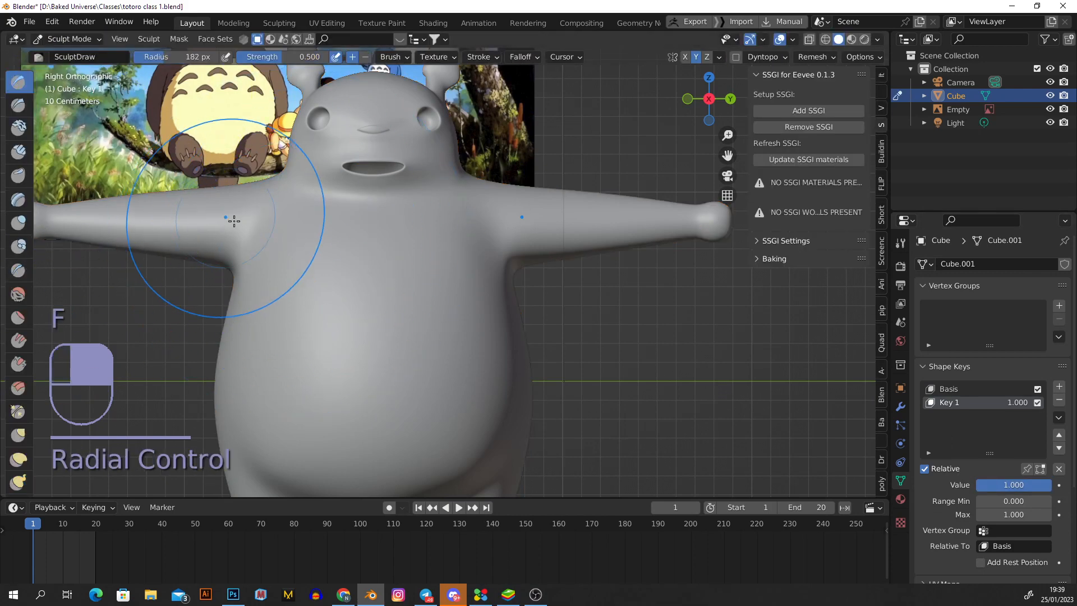
key("f")
left_click(208, 220)
scroll(339, 238, "up", 2)
mouse_move(338, 236)
left_mouse_down()
mouse_move(319, 223)
mouse_move(348, 226)
mouse_move(322, 308)
mouse_move(264, 286)
mouse_move(245, 293)
left_mouse_up()
- Sculpt rows of abdominal muscles down the belly with the Draw brush at an 85 px radius
middle_click_drag(437, 361, 428, 233, "shift")
key("f")
left_click(329, 228)
mouse_move(340, 246)
left_mouse_down()
mouse_move(285, 264)
mouse_move(338, 323)
mouse_move(309, 338)
left_mouse_up()
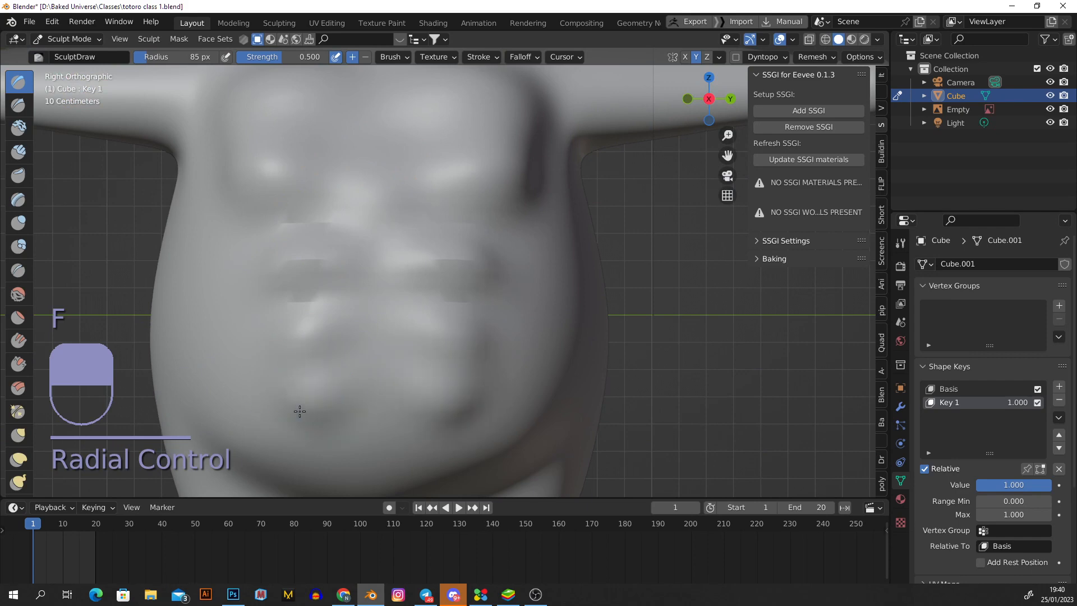
- Carve the grooves between the abdominal and chest muscles with the Crease brush at an 85 px radius
key("shift+c")
mouse_move(311, 300)
left_mouse_down()
mouse_move(296, 301)
mouse_move(372, 279)
mouse_move(376, 297)
left_mouse_up()
mouse_move(315, 355)
left_mouse_down()
mouse_move(372, 358)
mouse_move(378, 427)
left_mouse_up()
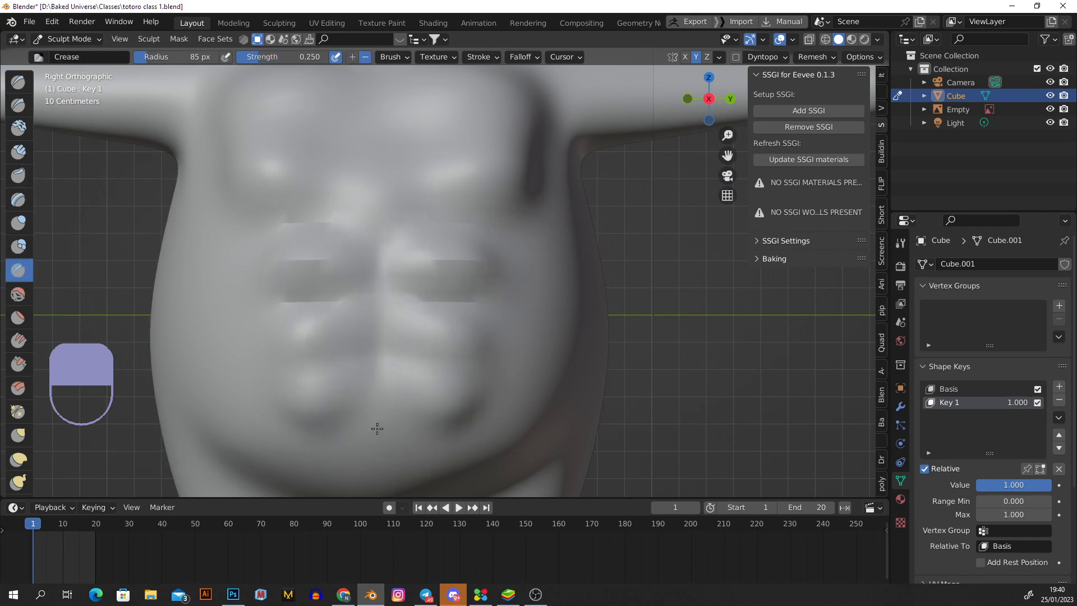
scroll(378, 428, "down", 2)
middle_click_drag(373, 192, 396, 276, "shift")
scroll(393, 292, "up", 2)
left_click_drag(410, 237, 407, 298)
- Set the Grab brush's radius to 139 px and soften the chest muscles
key("g")
key("f")
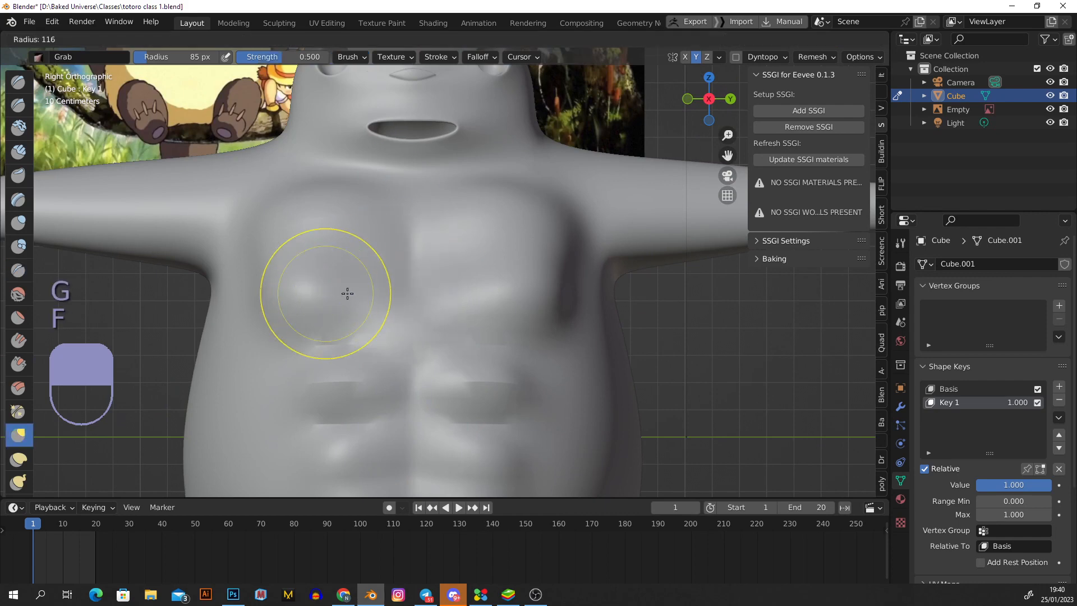
key("shift+f")
key("Escape")
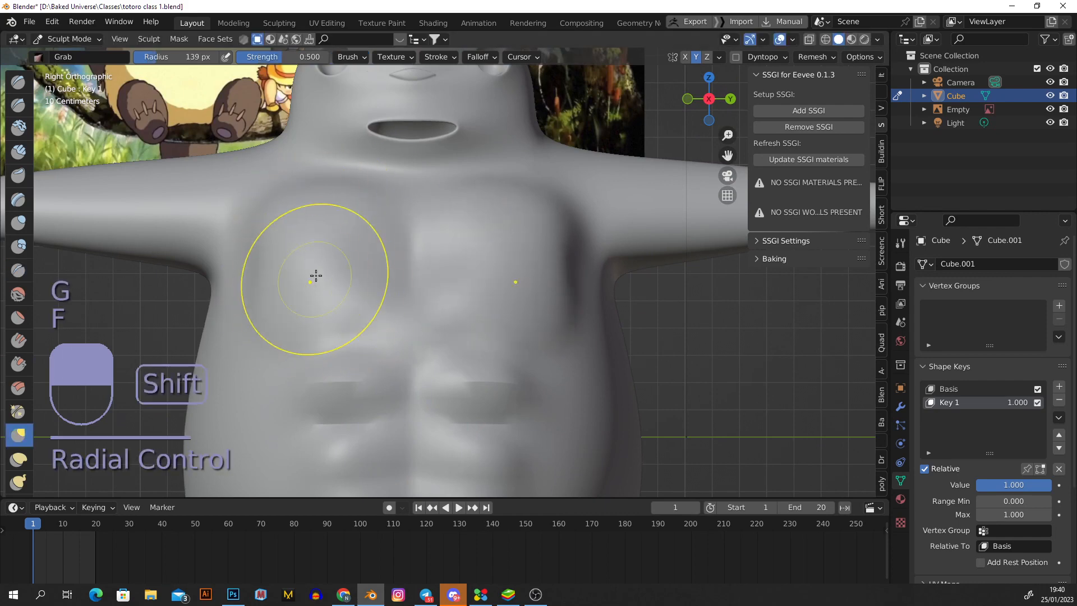
- Return to Object Mode and test the muscular Key 1 shape key at values 0.000 and 0.431
scroll(337, 253, "down", 4)
left_click(67, 38)
left_click(72, 55)
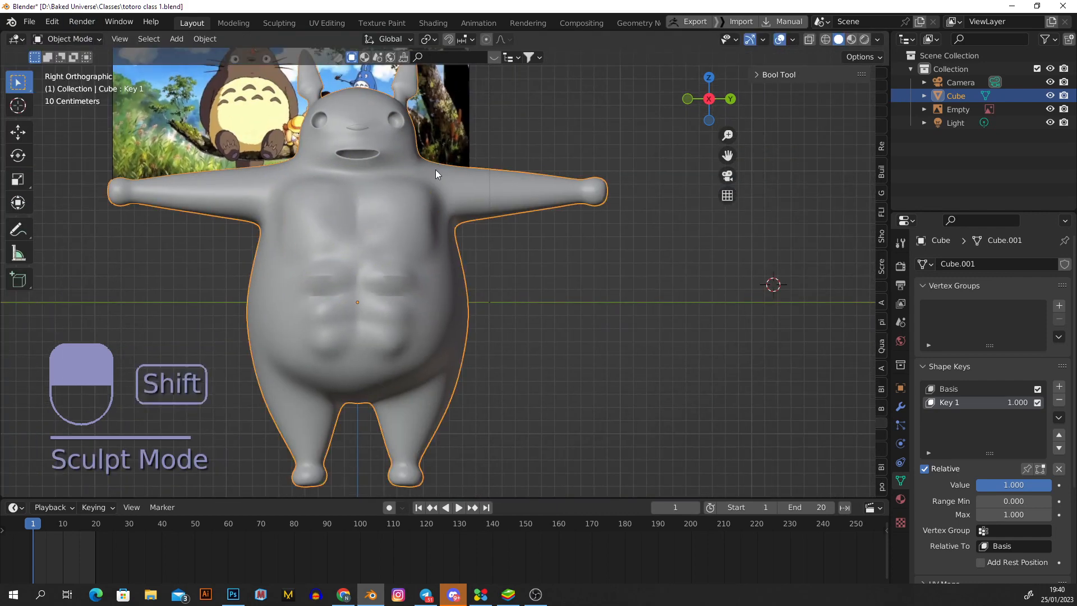
scroll(421, 202, "down", 1)
middle_click_drag(435, 170, 408, 188, "shift")
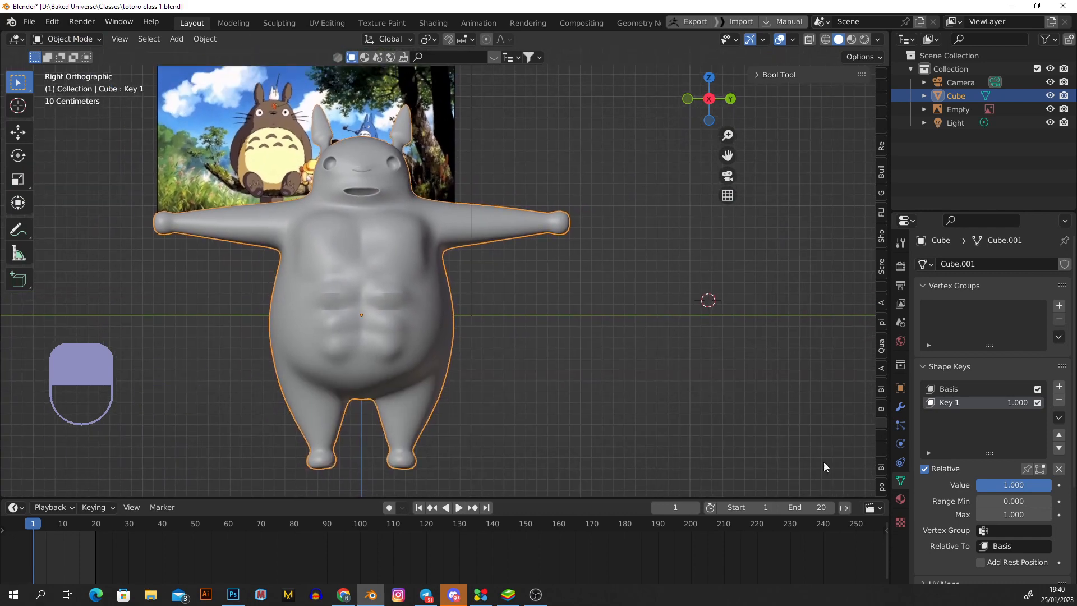
left_click_drag(1014, 485, 979, 484)
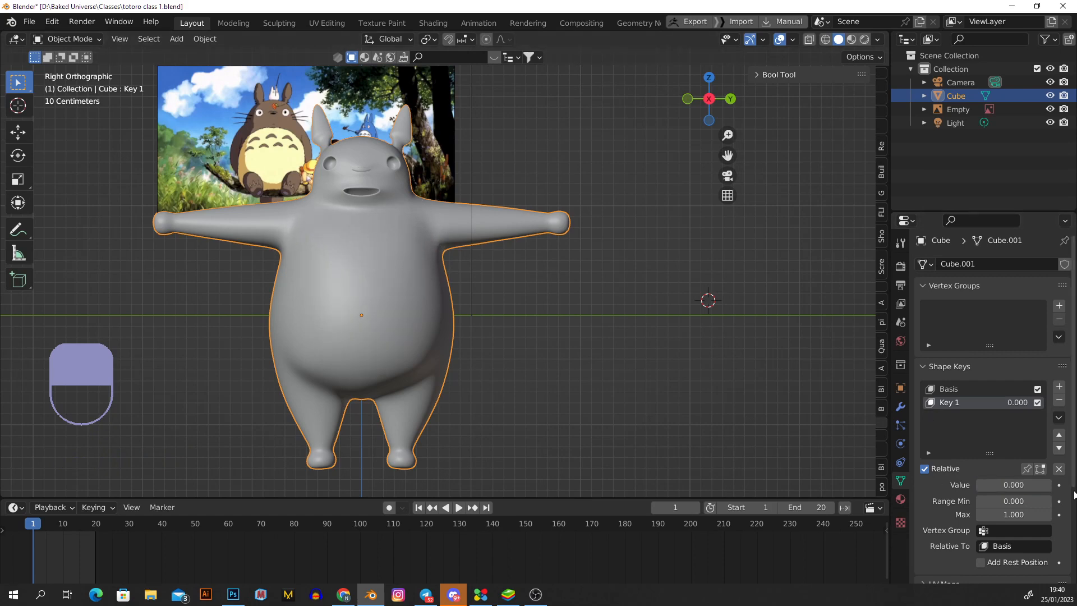
mouse_move(1004, 484)
left_mouse_down()
mouse_move(1047, 484)
mouse_move(1008, 485)
left_mouse_up()
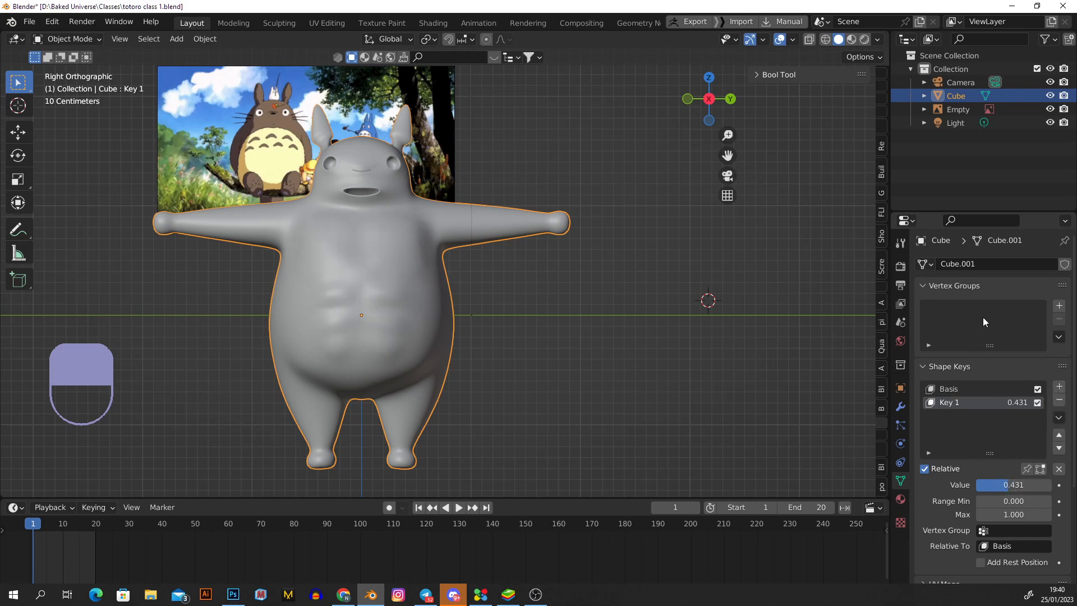
- Undo the Key 1 value changes and all the muscle sculpting on the chest and belly
key("ctrl+z")
key("ctrl+z")
key("ctrl+z")
key("ctrl+z")
key("ctrl+z")
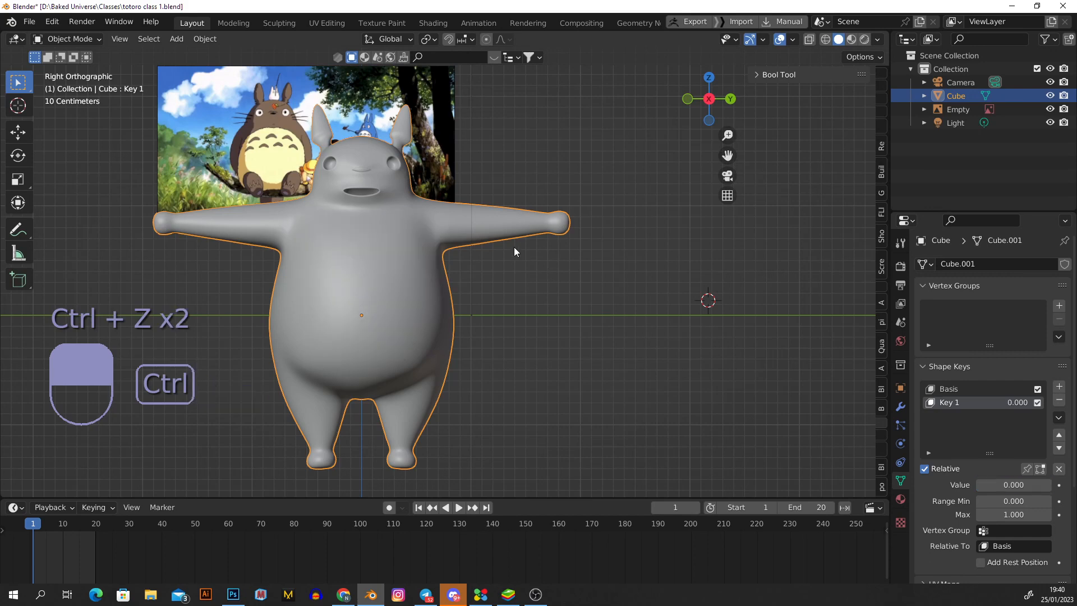
key("ctrl+z")
key("ctrl+z")
key("ctrl+z")
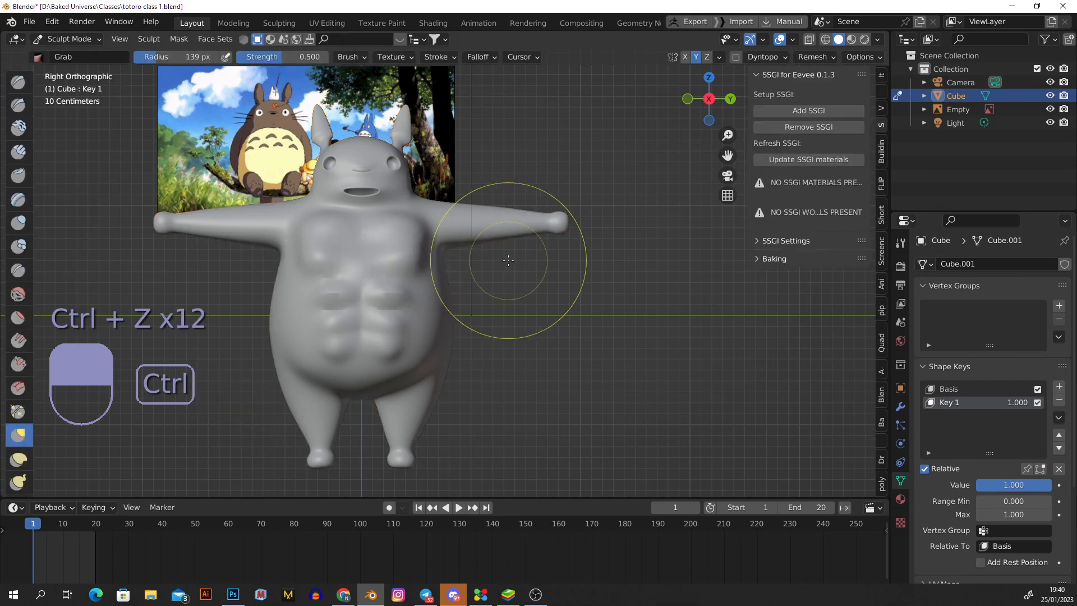
key("ctrl+z")
key("ctrl+z")
key("ctrl+z")
key("ctrl+z")
key("ctrl+z")
key("ctrl+z")
key("ctrl+z")
key("ctrl+z")
key("ctrl+z")
key("ctrl+z")
key("ctrl+z")
key("ctrl+z")
key("ctrl+z")
key("ctrl+z")
key("ctrl+z")
key("ctrl+z")
key("ctrl+z")
key("ctrl+z")
key("ctrl+z")
key("ctrl+z")
key("ctrl+z")
key("ctrl+z")
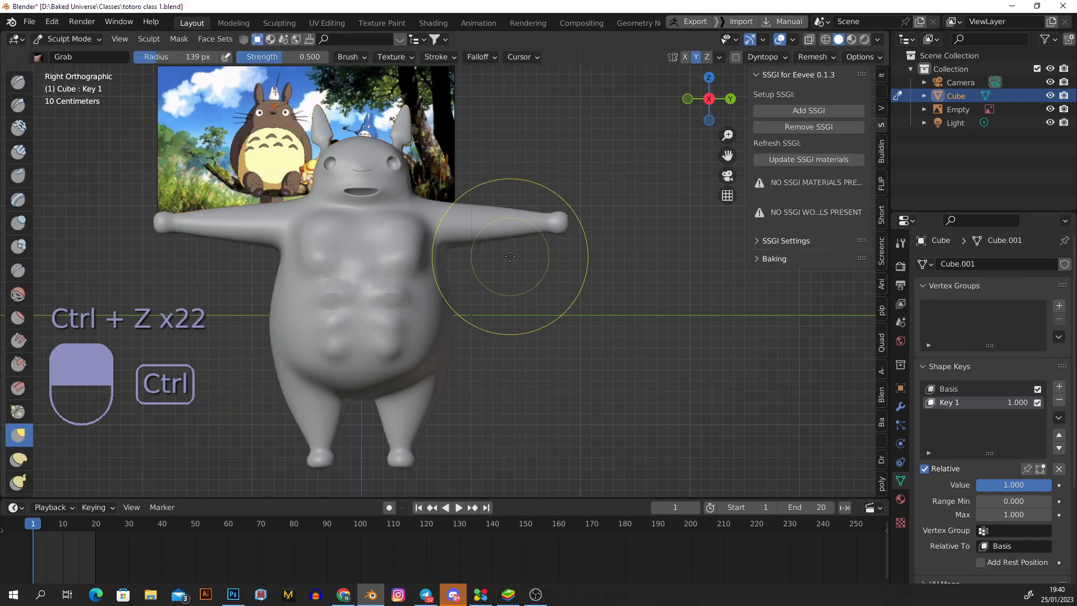
key("ctrl+z")
key("ctrl+z")
key("ctrl+z")
key("ctrl+z")
key("ctrl+z")
key("ctrl+z")
key("ctrl+z")
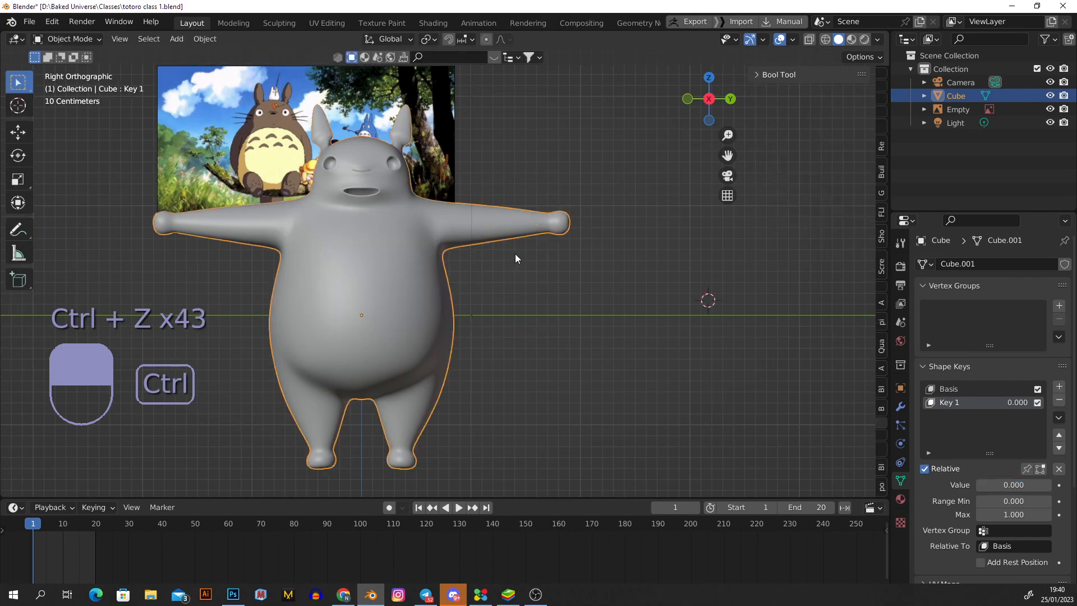
- Undo adding the new shape keys, applying the Subdivision modifier and removing the Bored and Sad shape keys
key("ctrl+z")
key("ctrl+z")
key("ctrl+z")
key("ctrl+z")
key("ctrl+z")
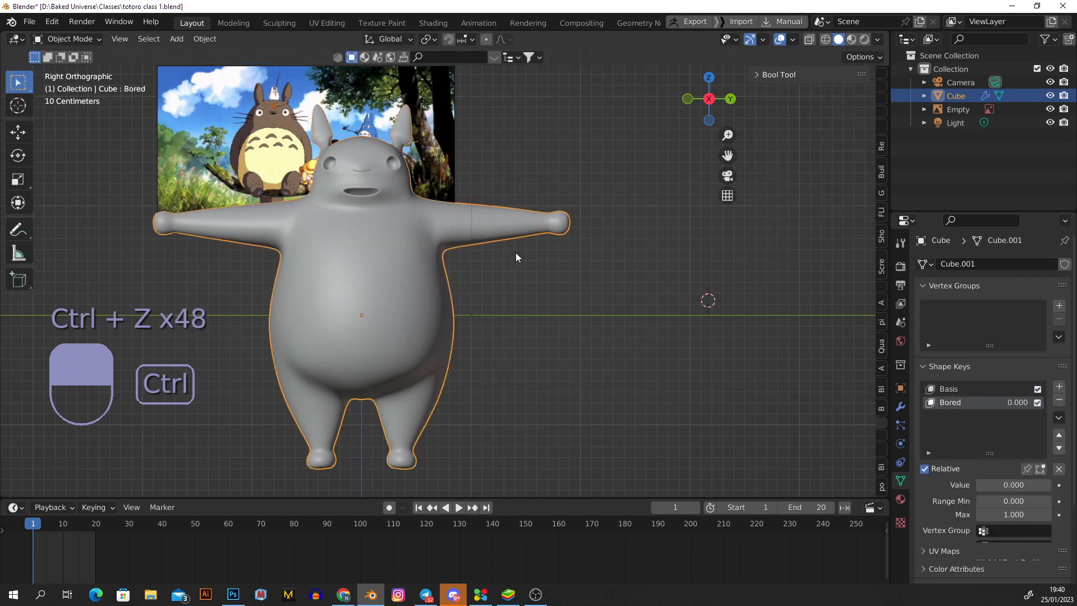
key("ctrl+z")
- Save the Blender file with the Basis, Bored and Sad shape keys
key("ctrl+s")
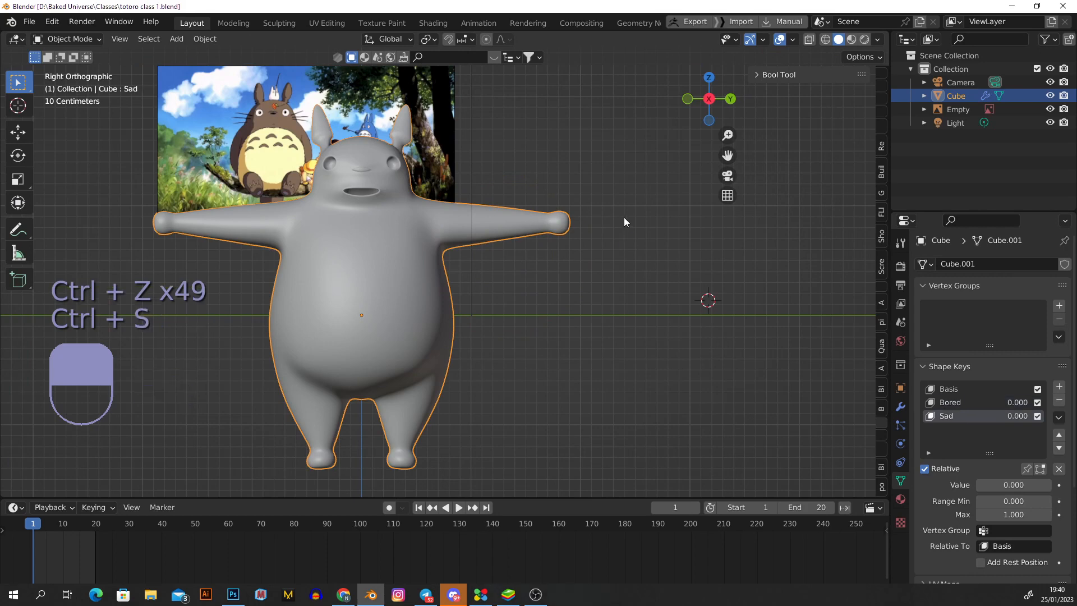